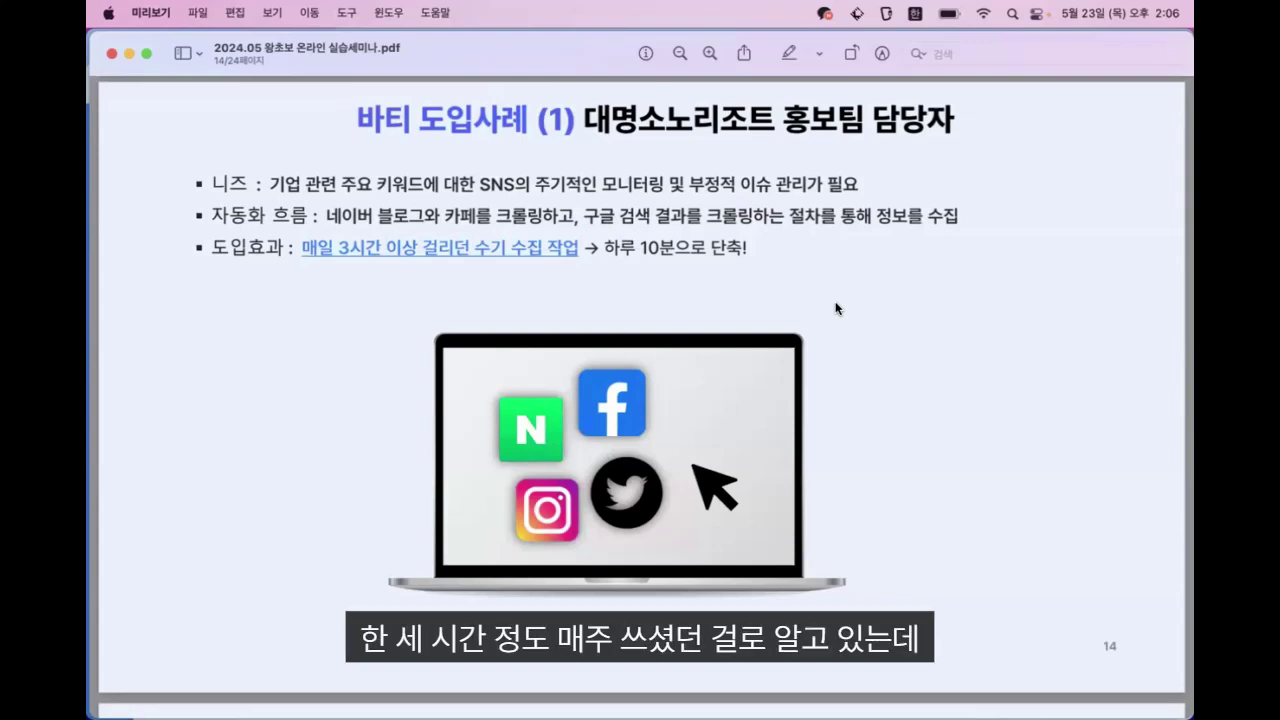
# Advance the seminar PDF from page 14 to page 16, the hospital HR payslip case
pyautogui.press('Right')
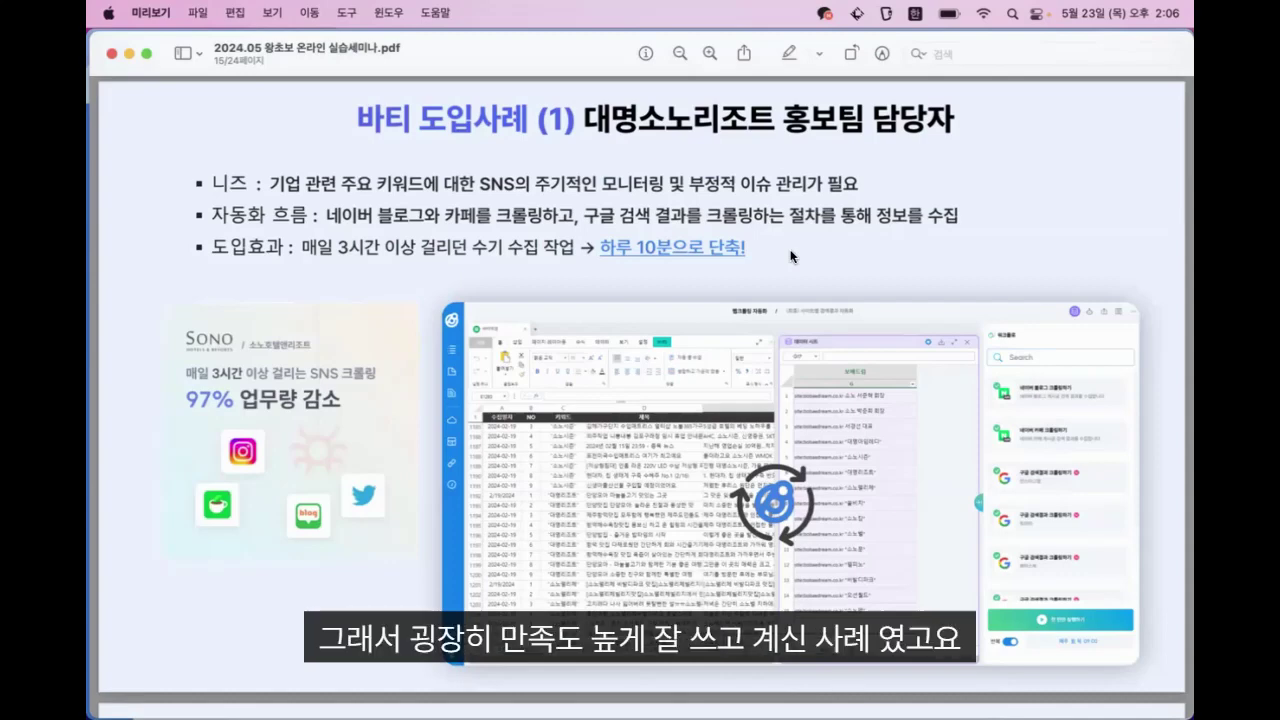
pyautogui.press('Down')
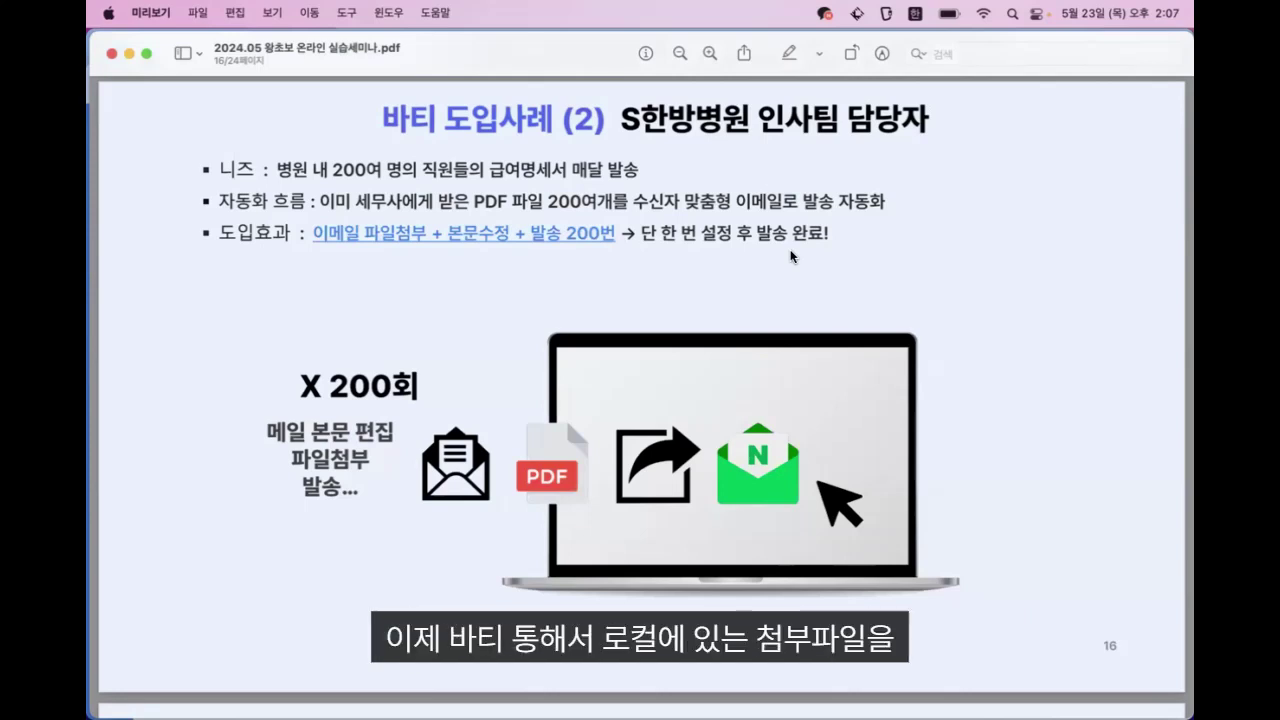
# Go past the hospital result slide to page 18, the online shop order-processing case
pyautogui.press('Right')
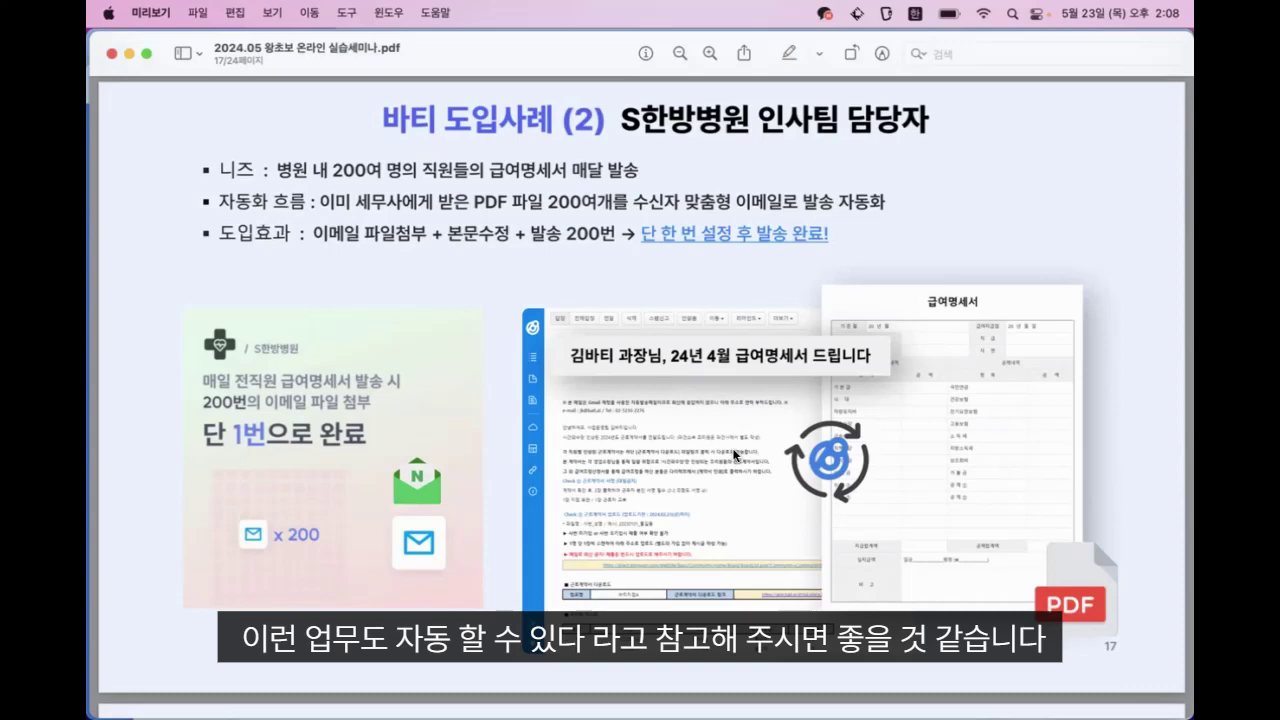
pyautogui.press('Down')
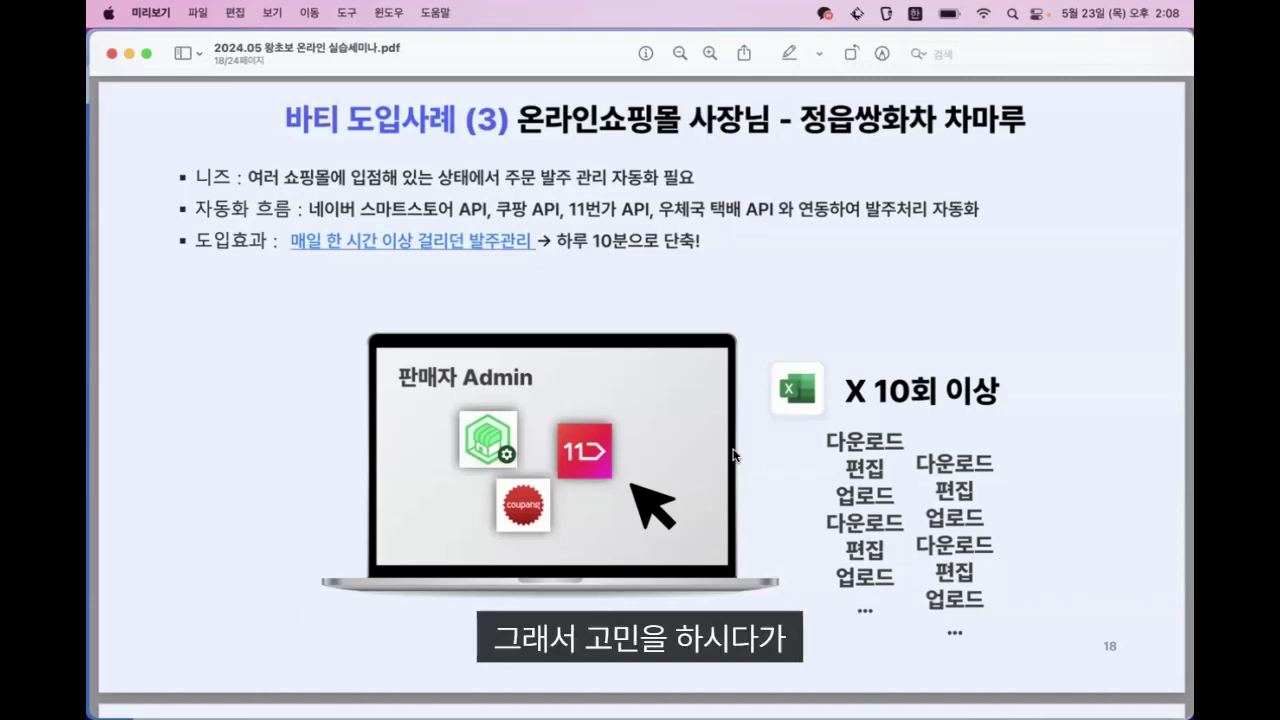
# Go past the shopping mall result slide to page 20, '왜 바티로 시작해야 할까요?'
pyautogui.press('Down')
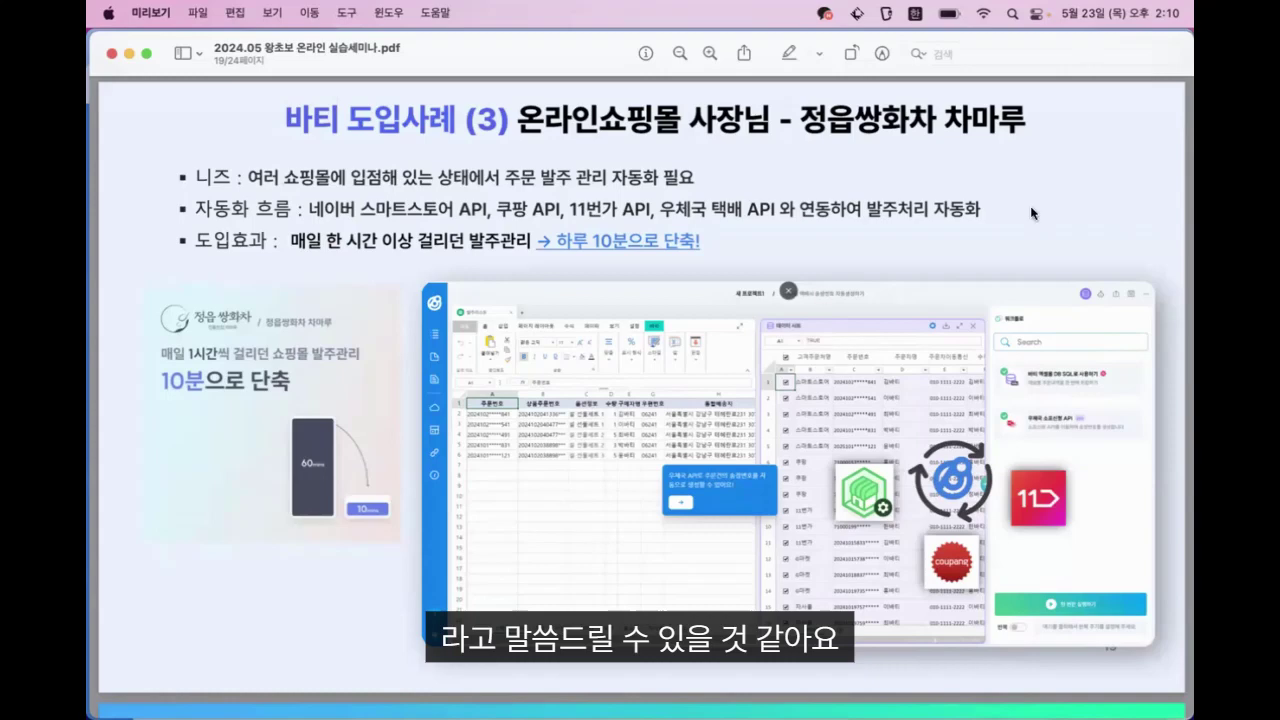
pyautogui.press('Down')
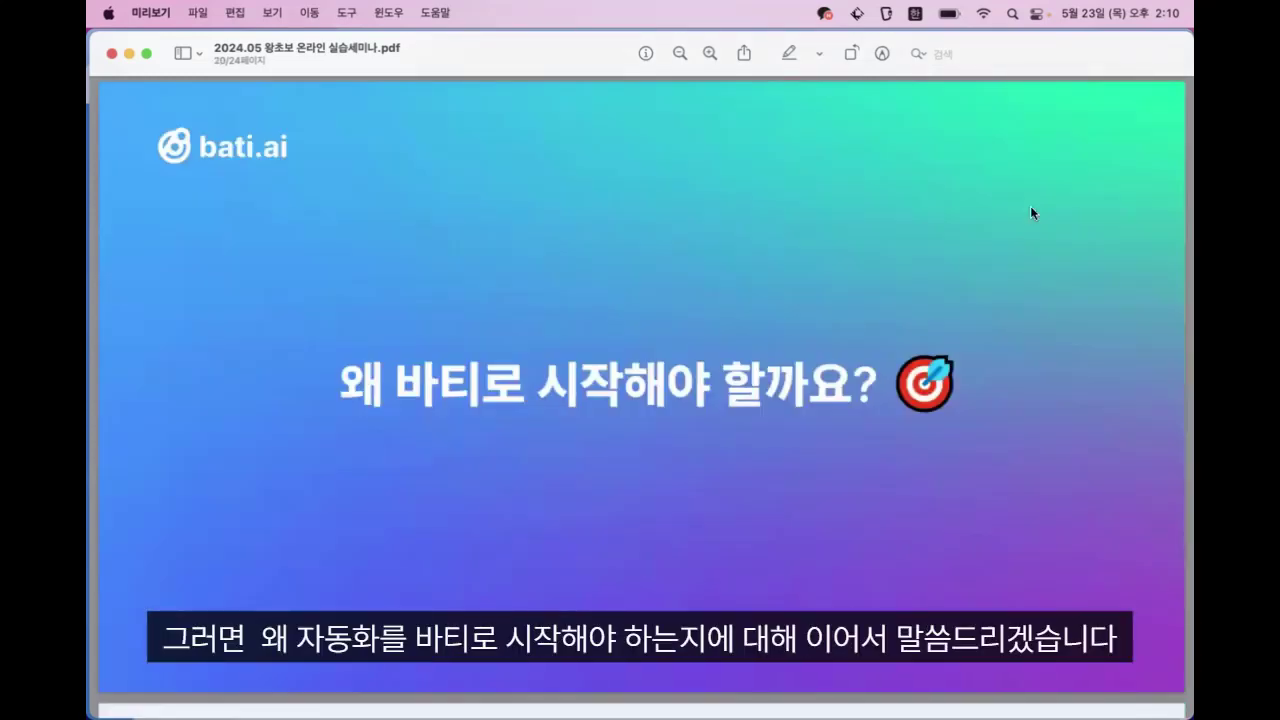
# Step through the feature and template slides to page 24, '이제 함께 실습해 볼까요?'
pyautogui.press('Down')
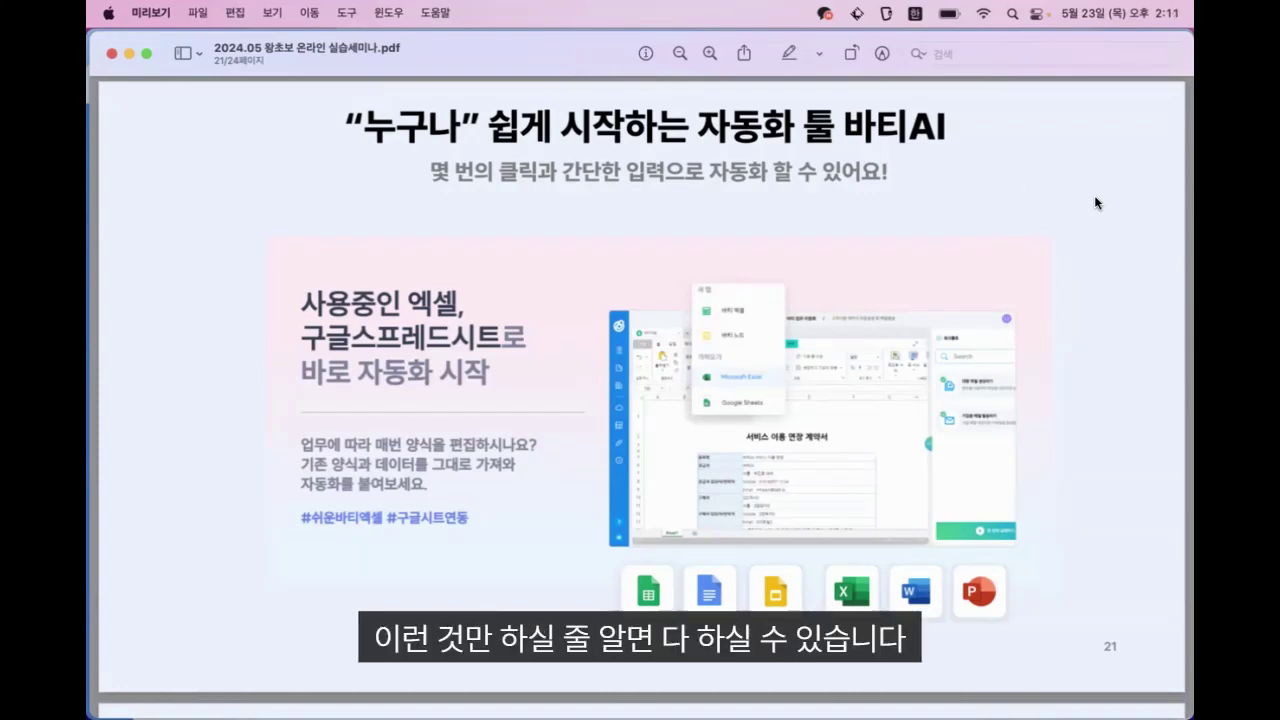
pyautogui.press('Right')
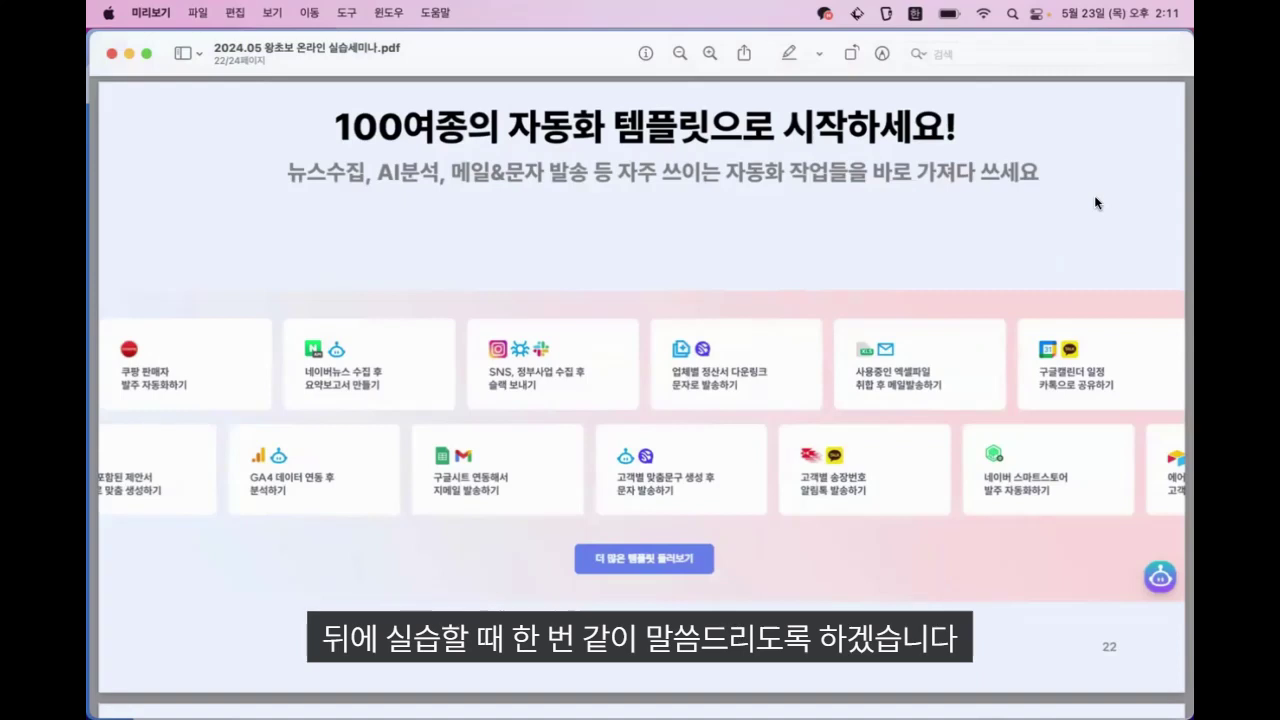
pyautogui.press('Down')
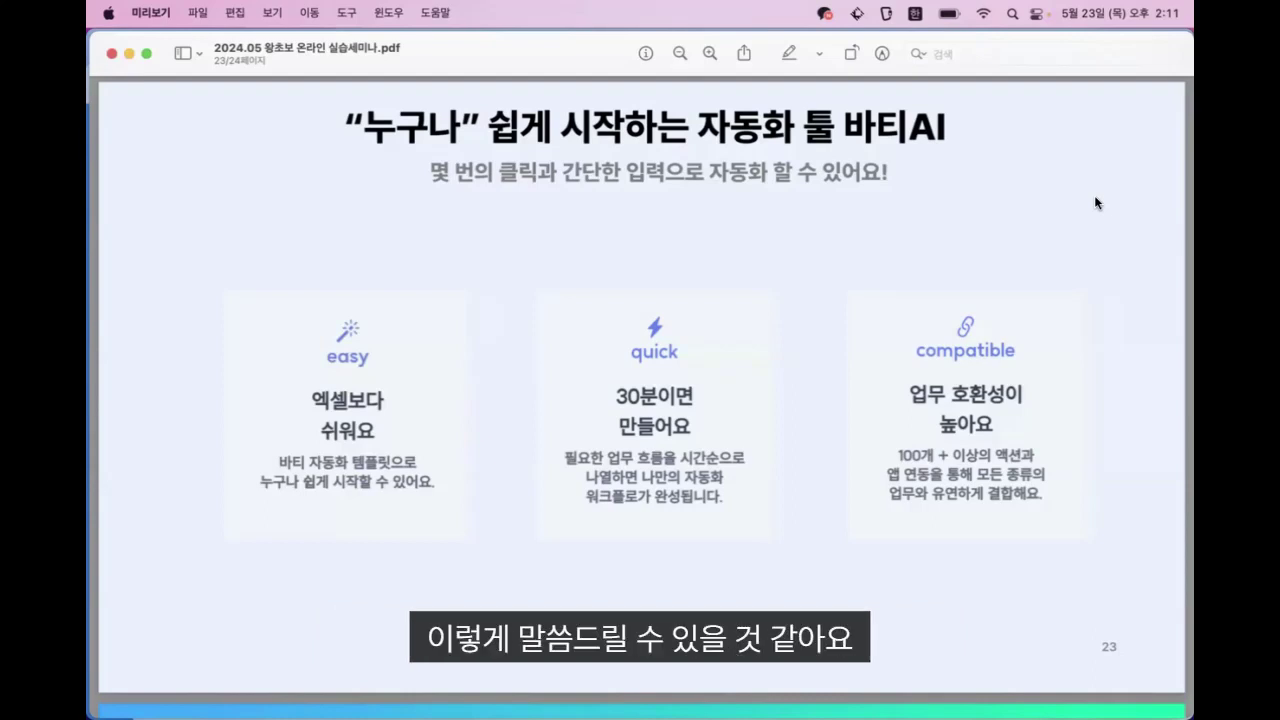
pyautogui.press('Down')
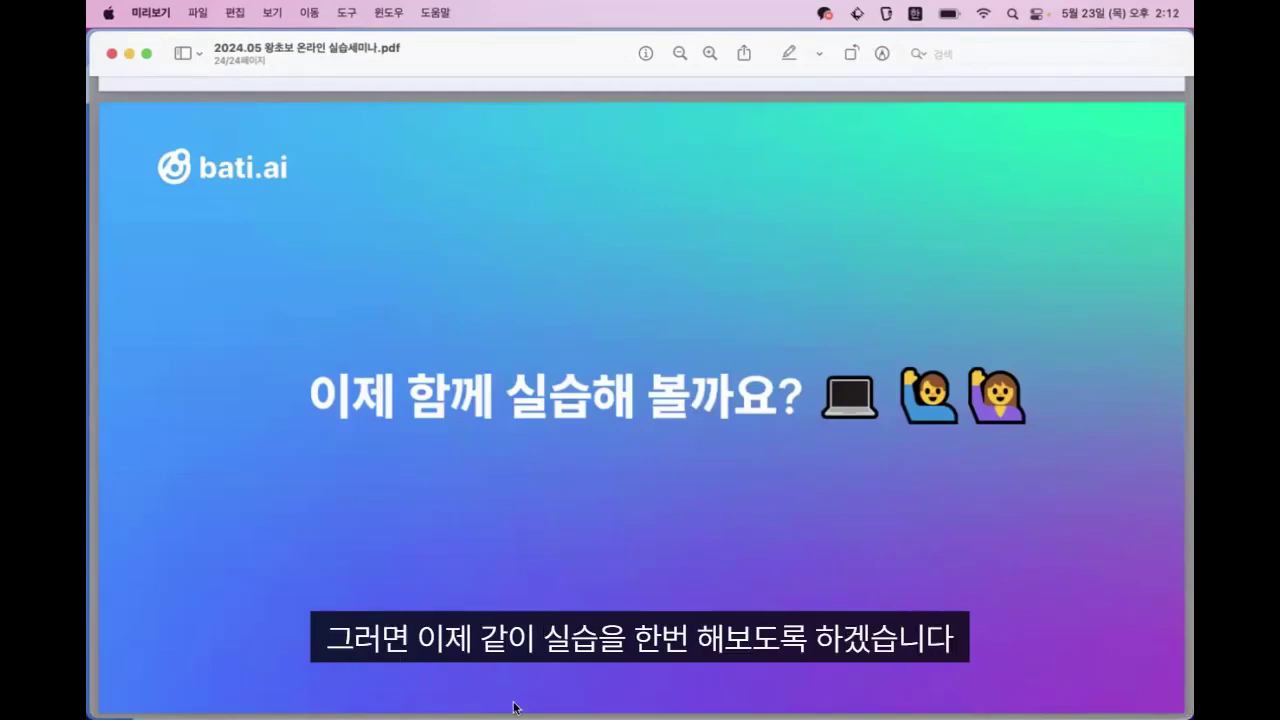
# Open a Chrome window on the 서포트팀 bati.ai profile showing the Bati project list
pyautogui.moveTo(610, 708)
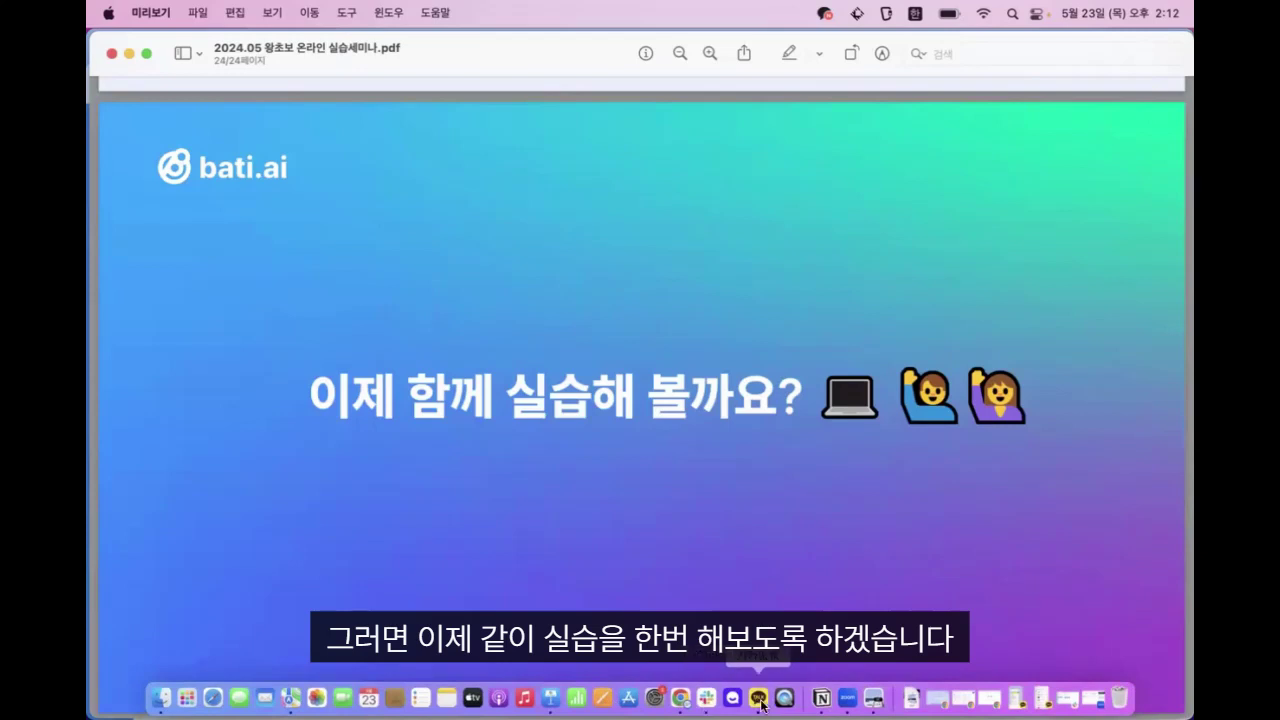
pyautogui.click(680, 706)
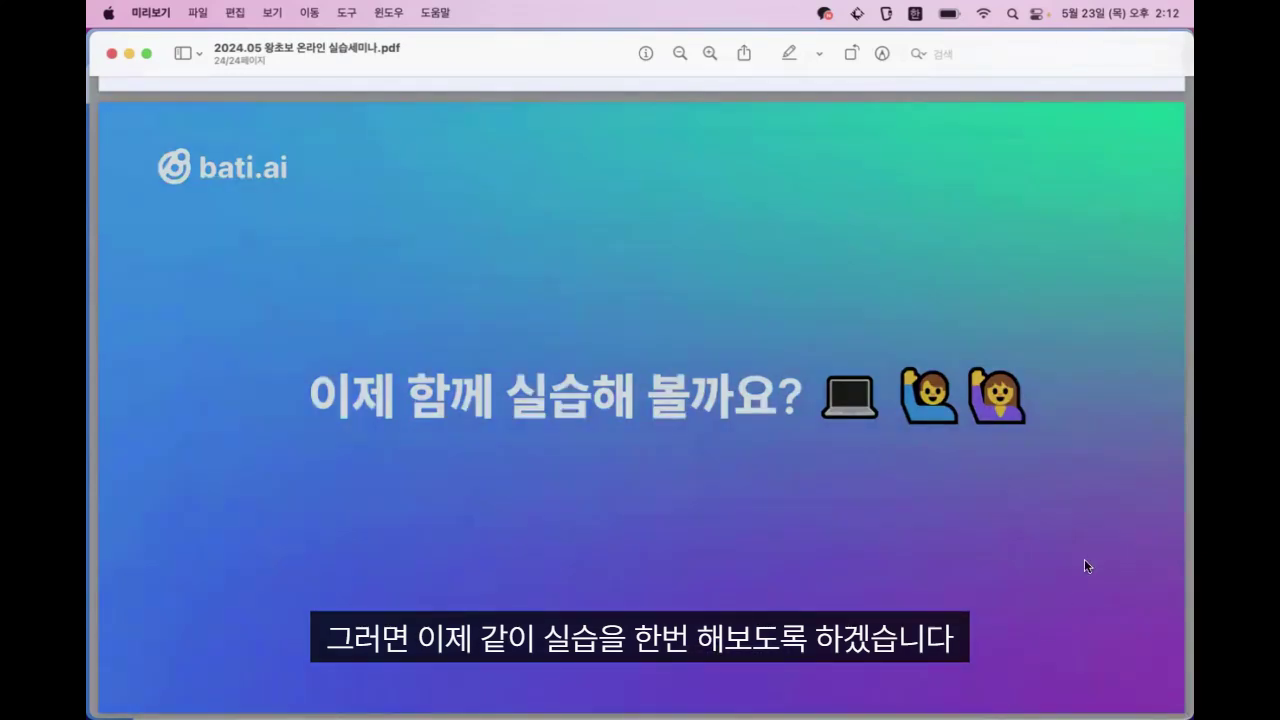
pyautogui.moveTo(693, 707)
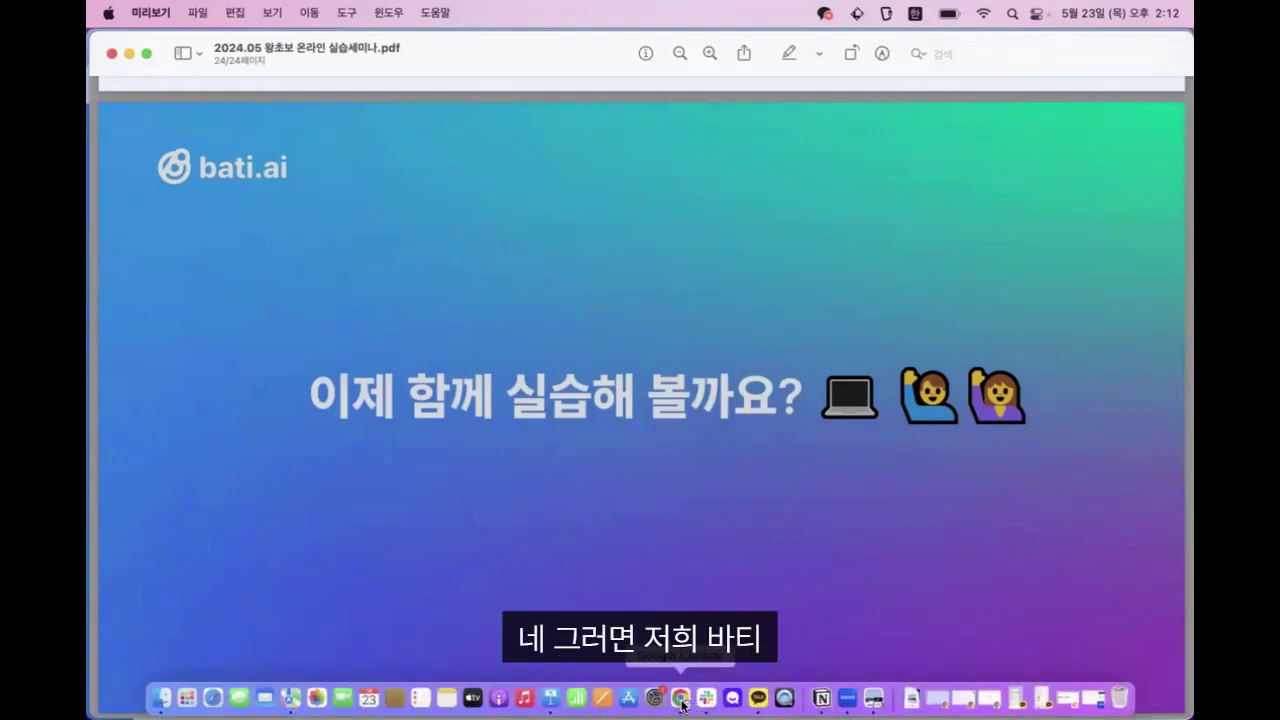
pyautogui.rightClick(690, 700)
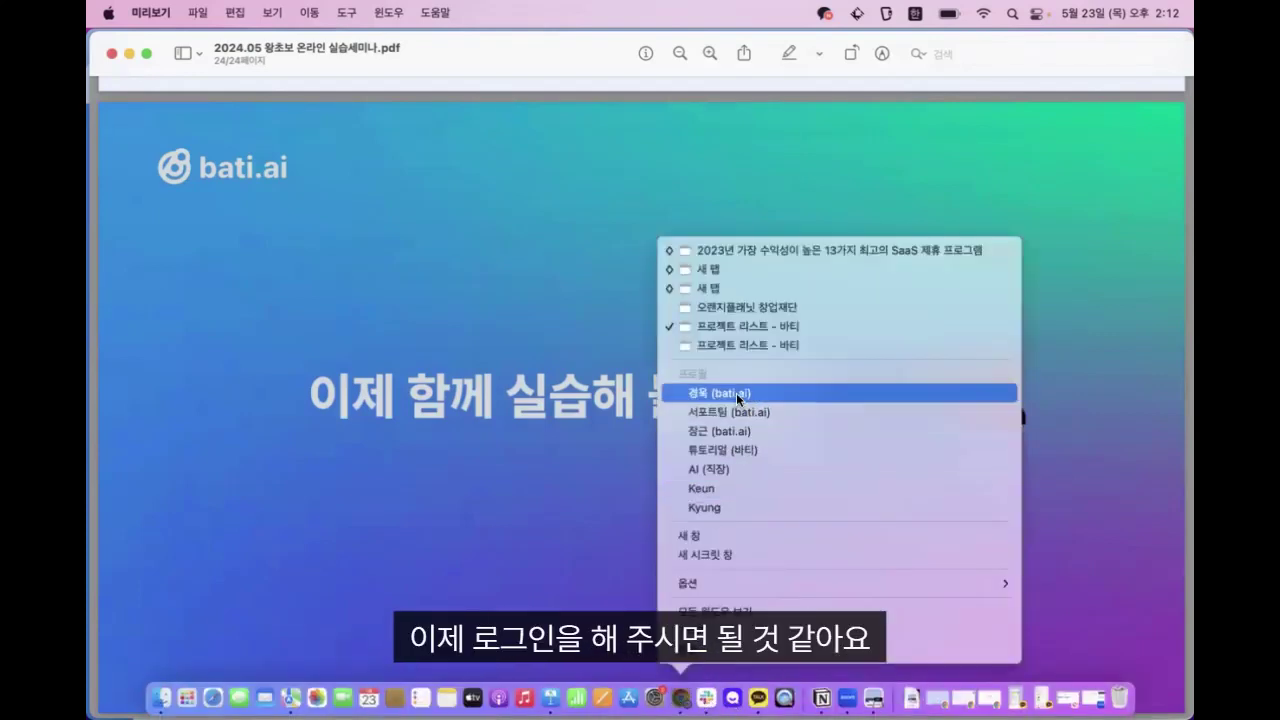
pyautogui.click(716, 410)
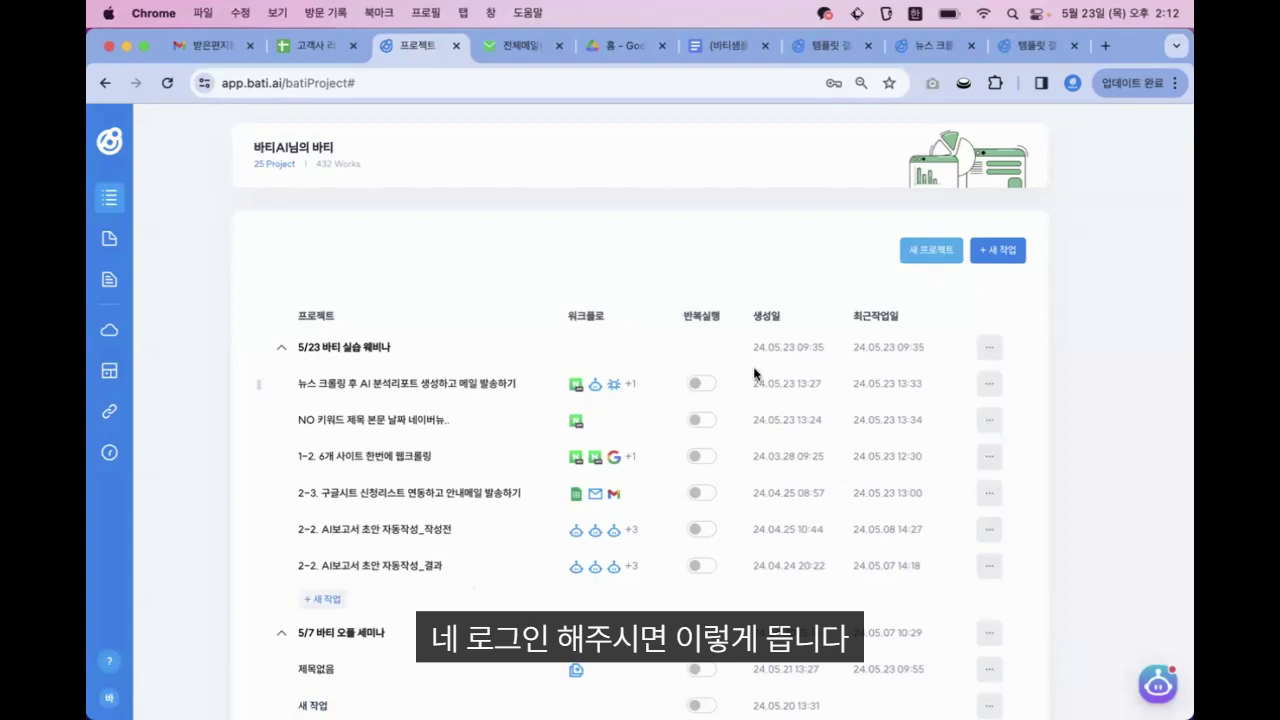
# Reload the project page, add a new project and rename it '프로젝트 변경'
pyautogui.press('super+r')
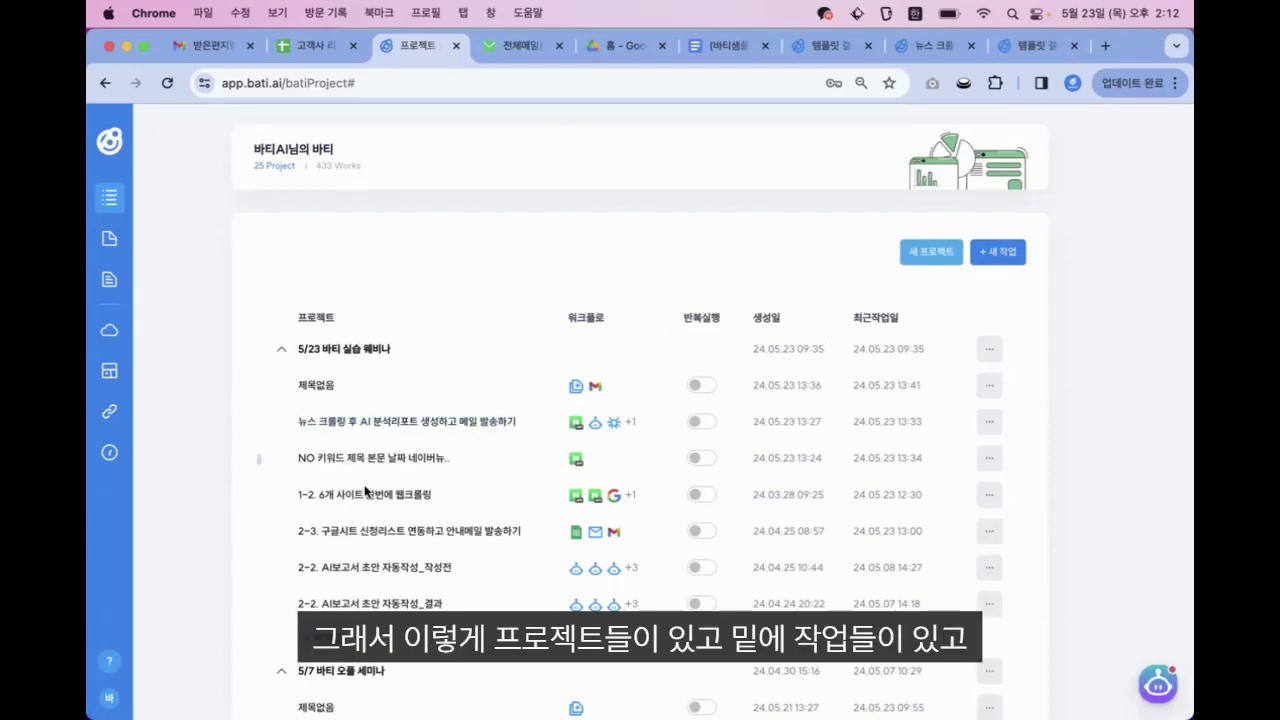
pyautogui.click(945, 258)
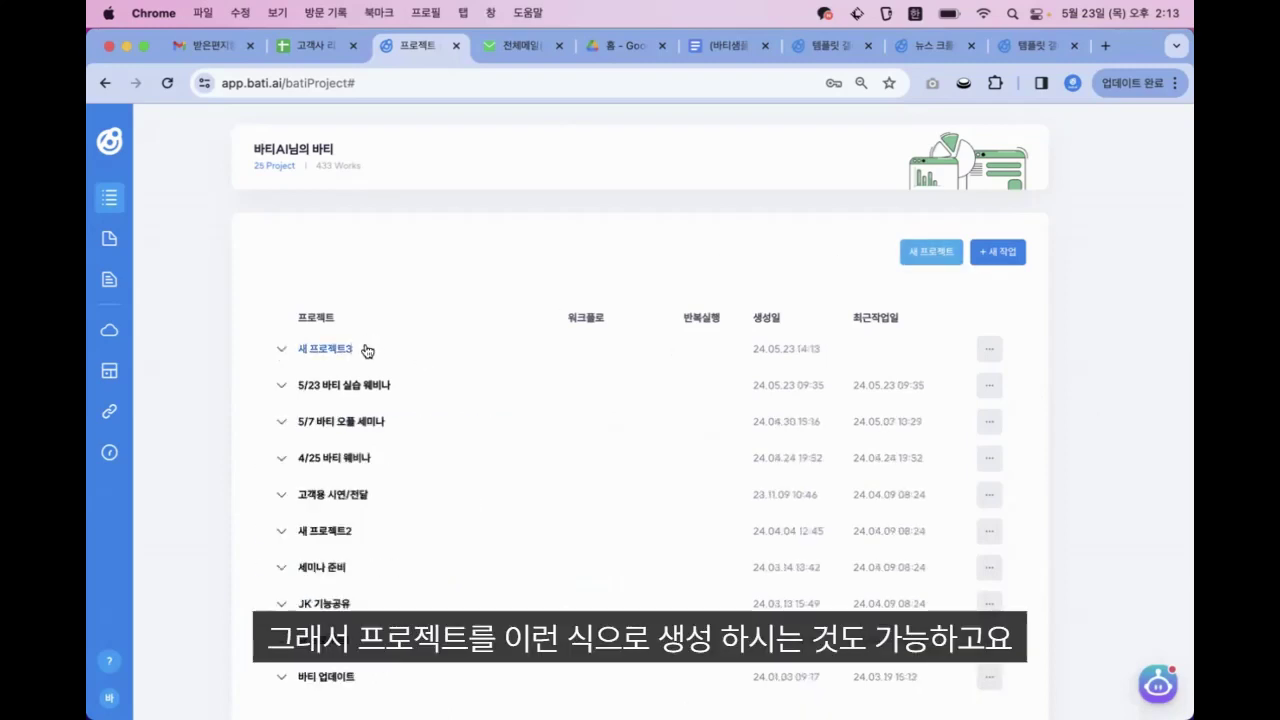
pyautogui.click(330, 350)
pyautogui.press('BackSpace')
pyautogui.press('BackSpace')
pyautogui.press('BackSpace')
pyautogui.press('BackSpace')
pyautogui.press('BackSpace')
pyautogui.press('BackSpace')
pyautogui.press('BackSpace')
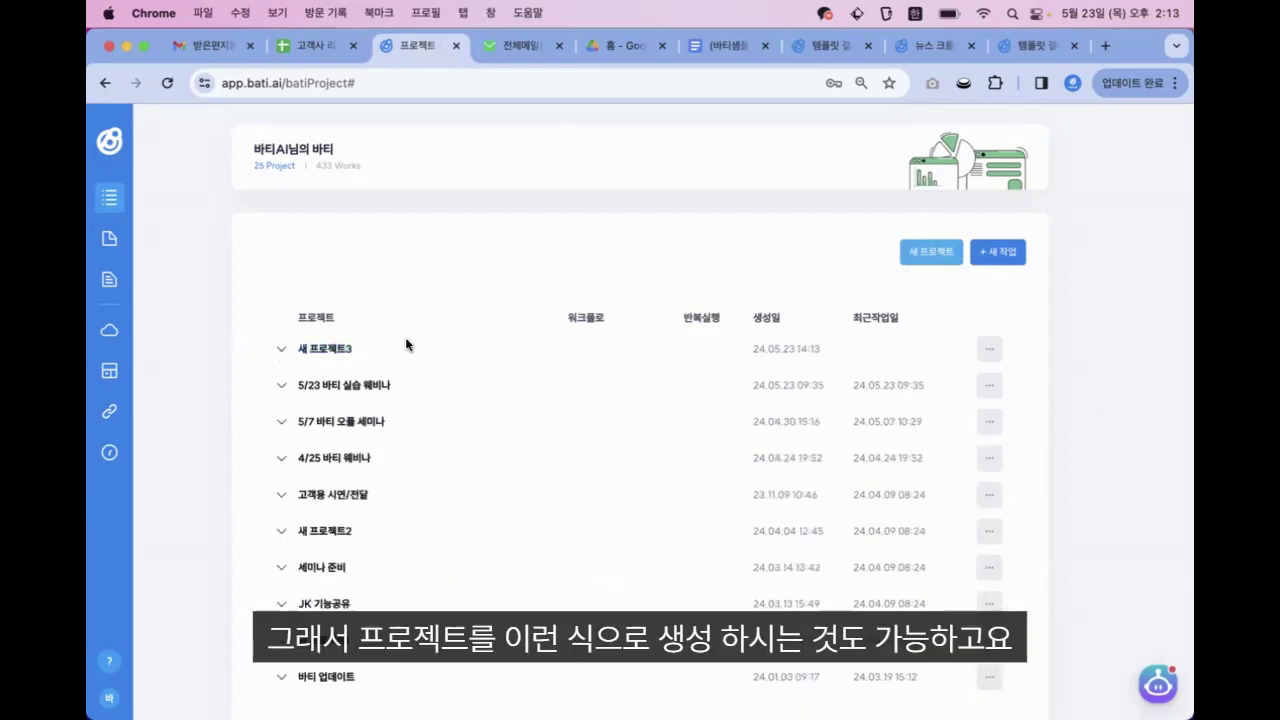
pyautogui.write('프로젝트')
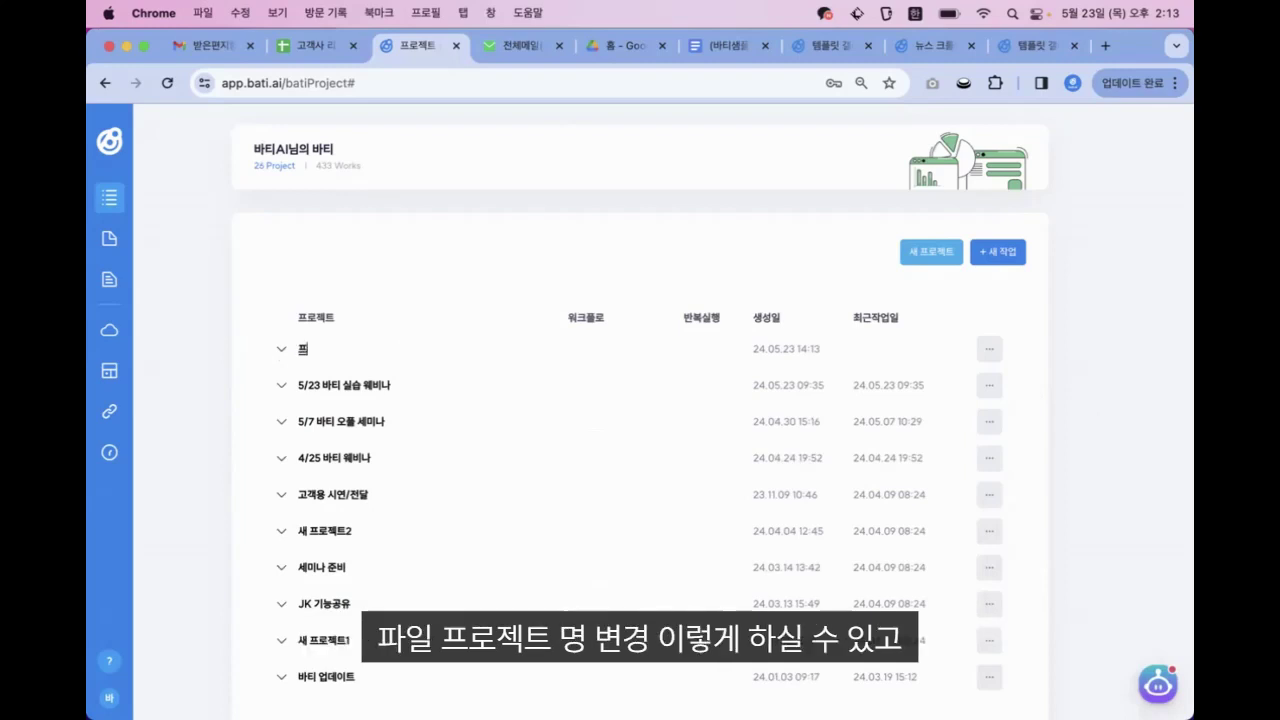
pyautogui.write(' 변경')
pyautogui.press('Return')
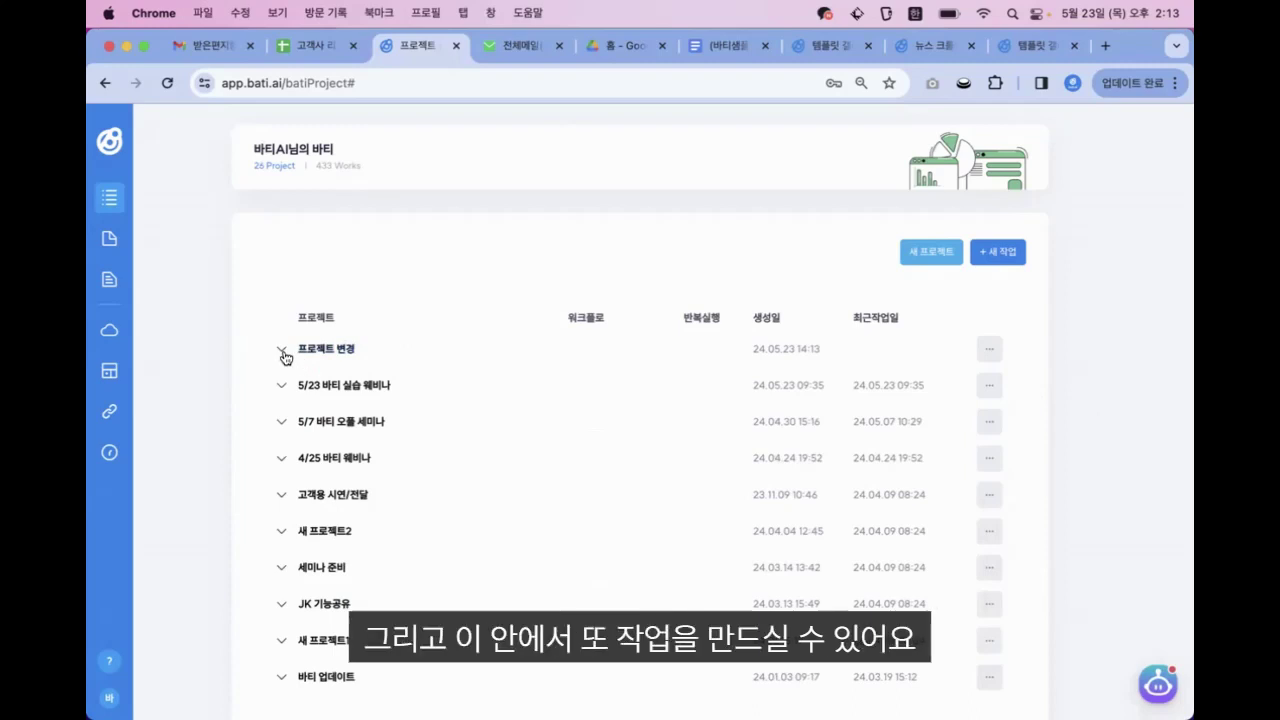
# Expand the 프로젝트 변경 project and preview its new work type choices
pyautogui.click(282, 349)
pyautogui.click(321, 387)
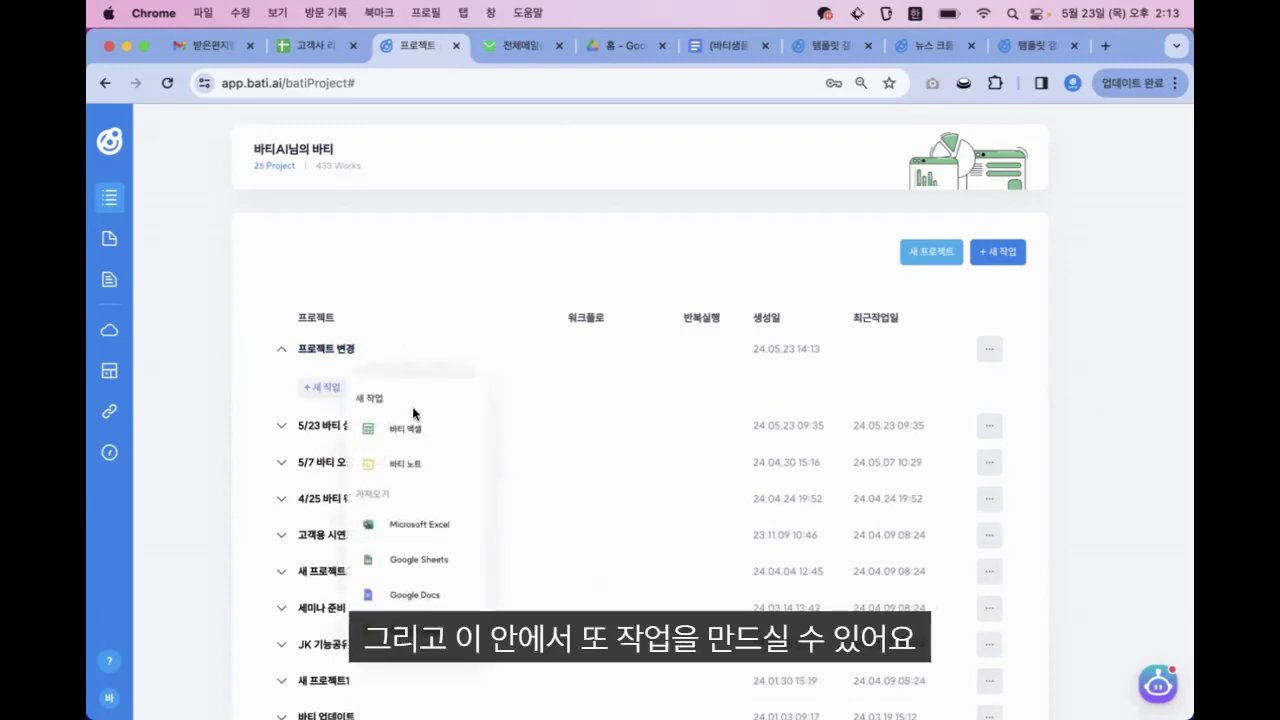
pyautogui.click(421, 246)
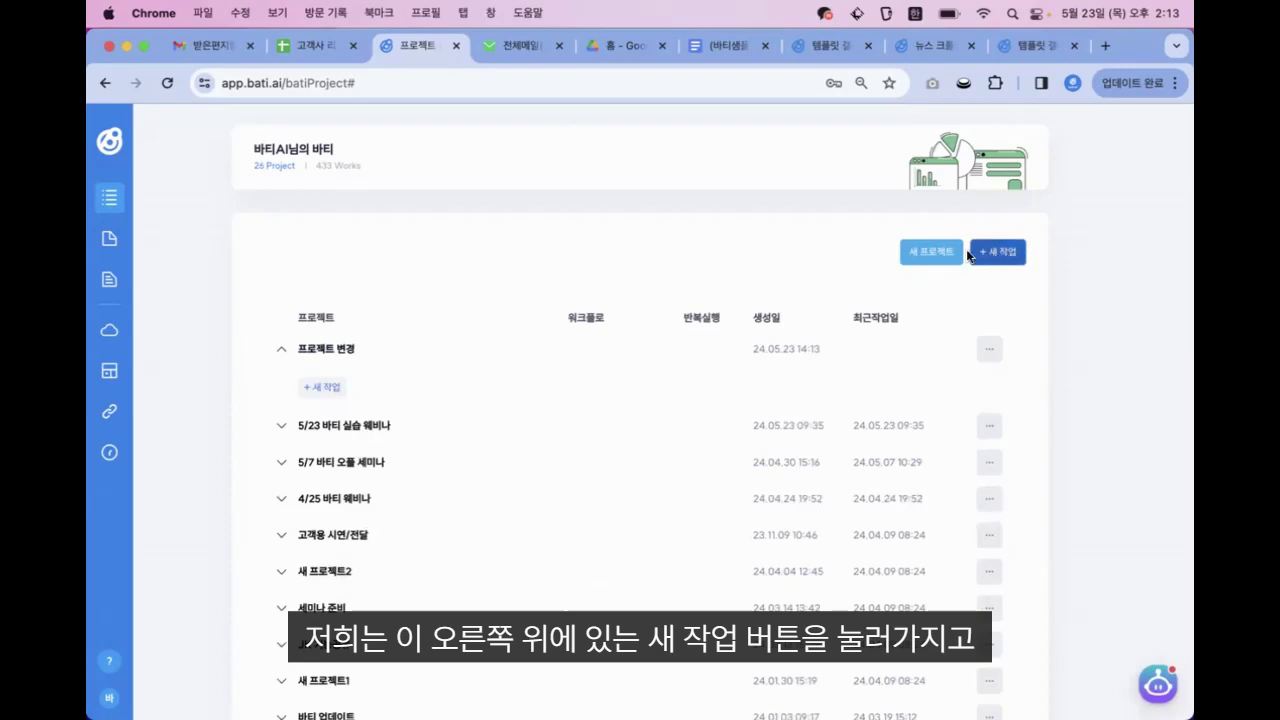
# Choose 바티 엑셀 from the + 새 작업 list to create an Excel work in 프로젝트 변경
pyautogui.click(1019, 258)
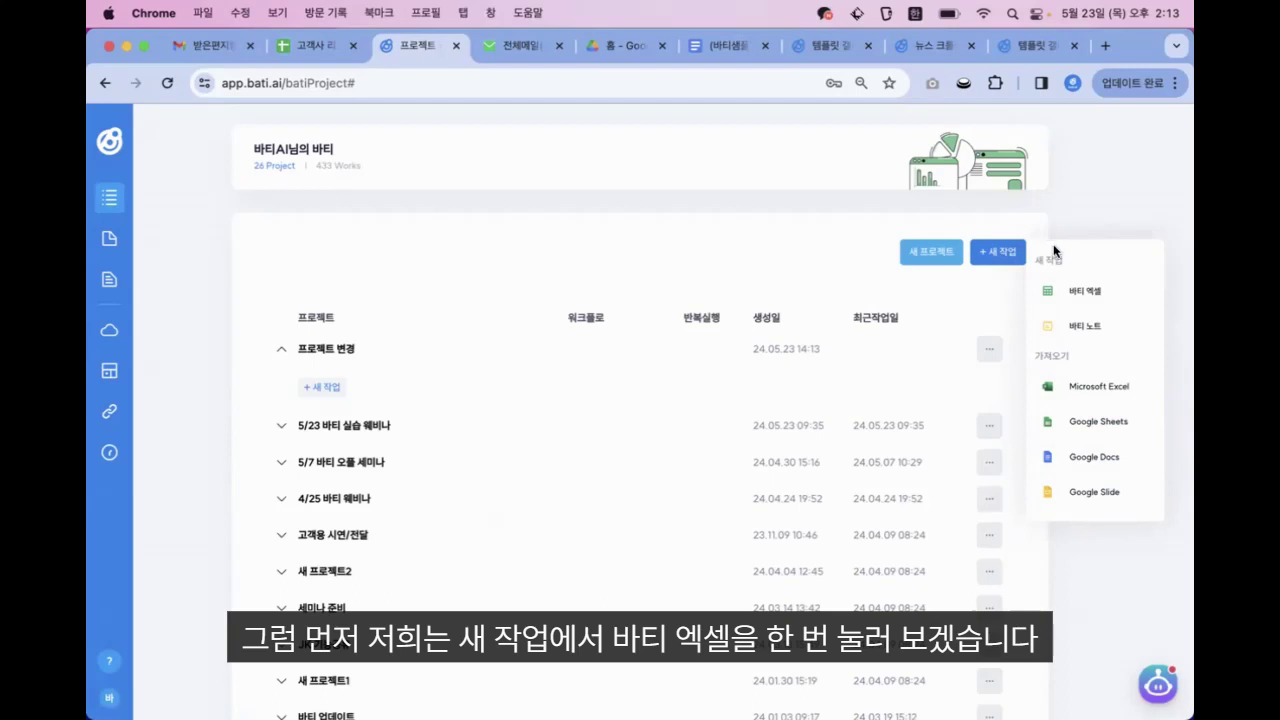
pyautogui.click(1092, 292)
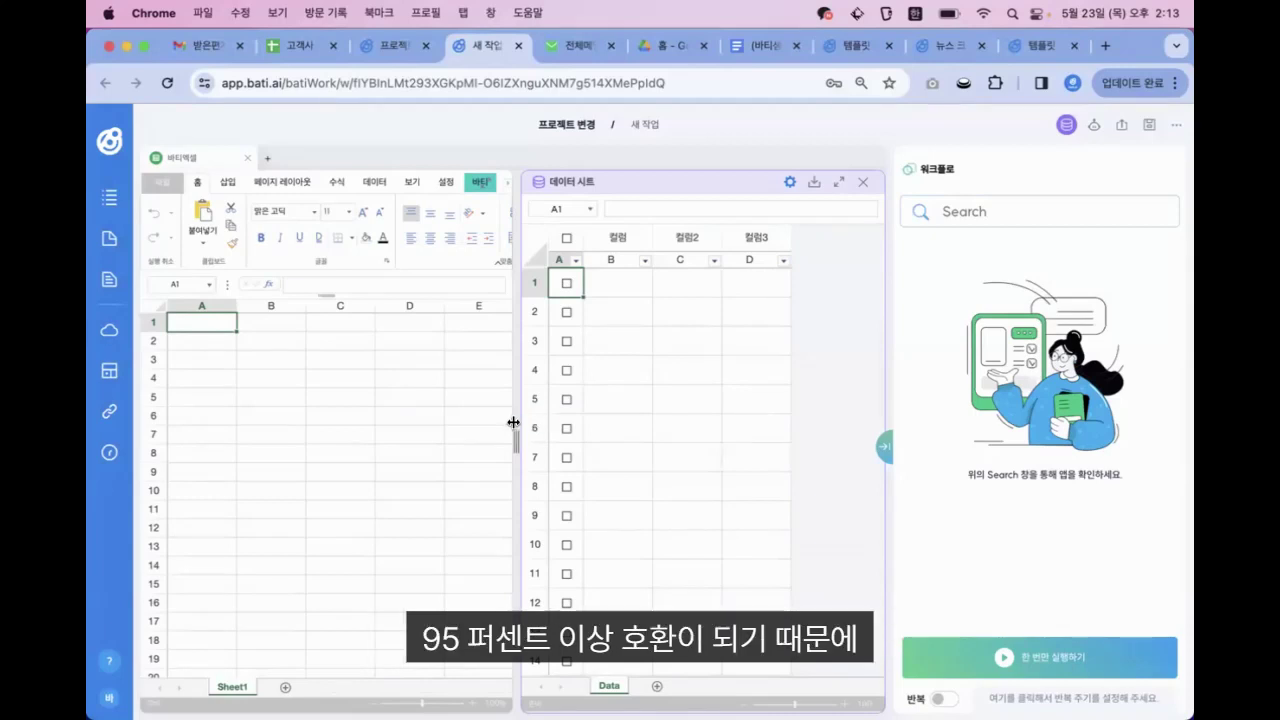
# Widen the spreadsheet so column F shows beside the data sheet, and select cell D6
pyautogui.moveTo(513, 422); pyautogui.dragTo(590, 430)
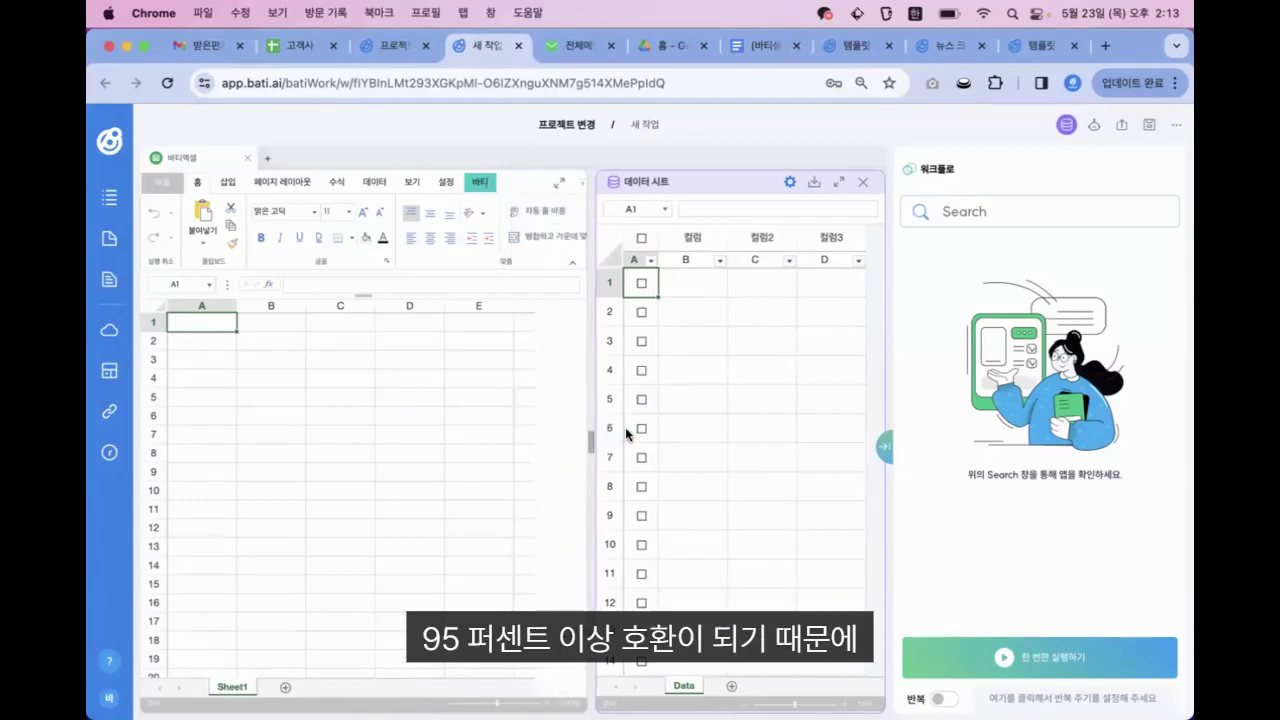
pyautogui.click(382, 417)
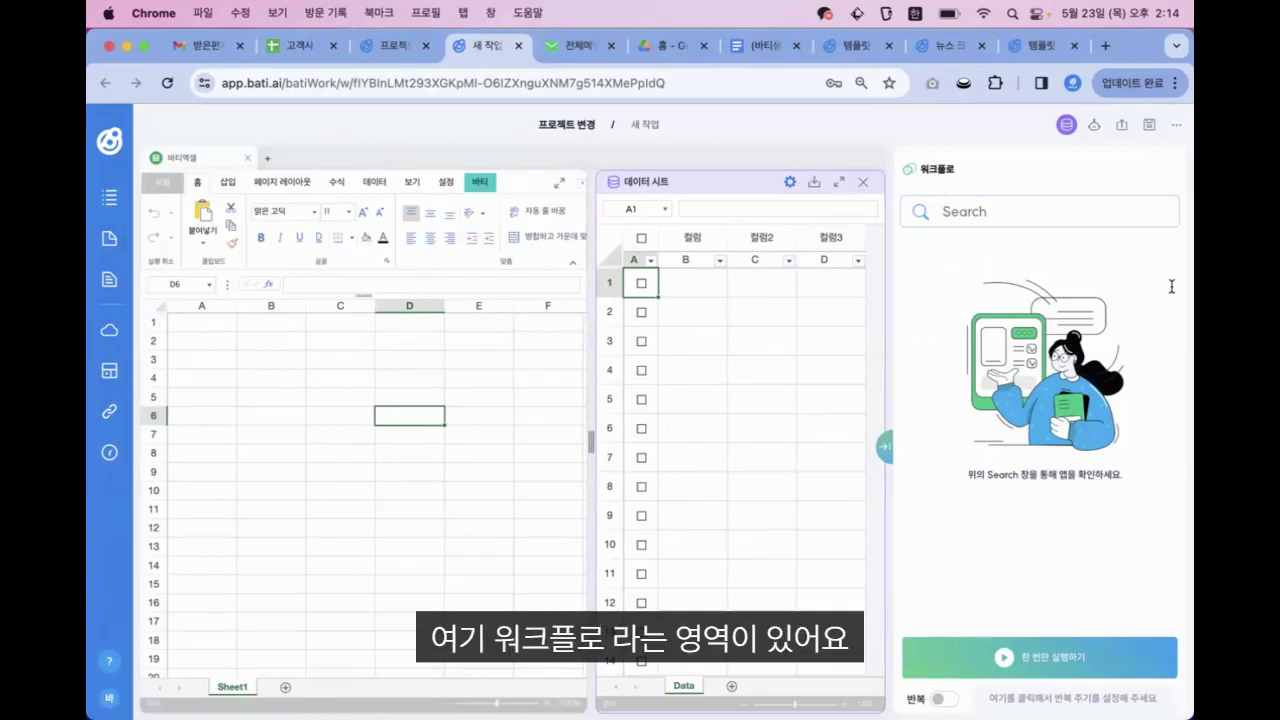
pyautogui.click(960, 212)
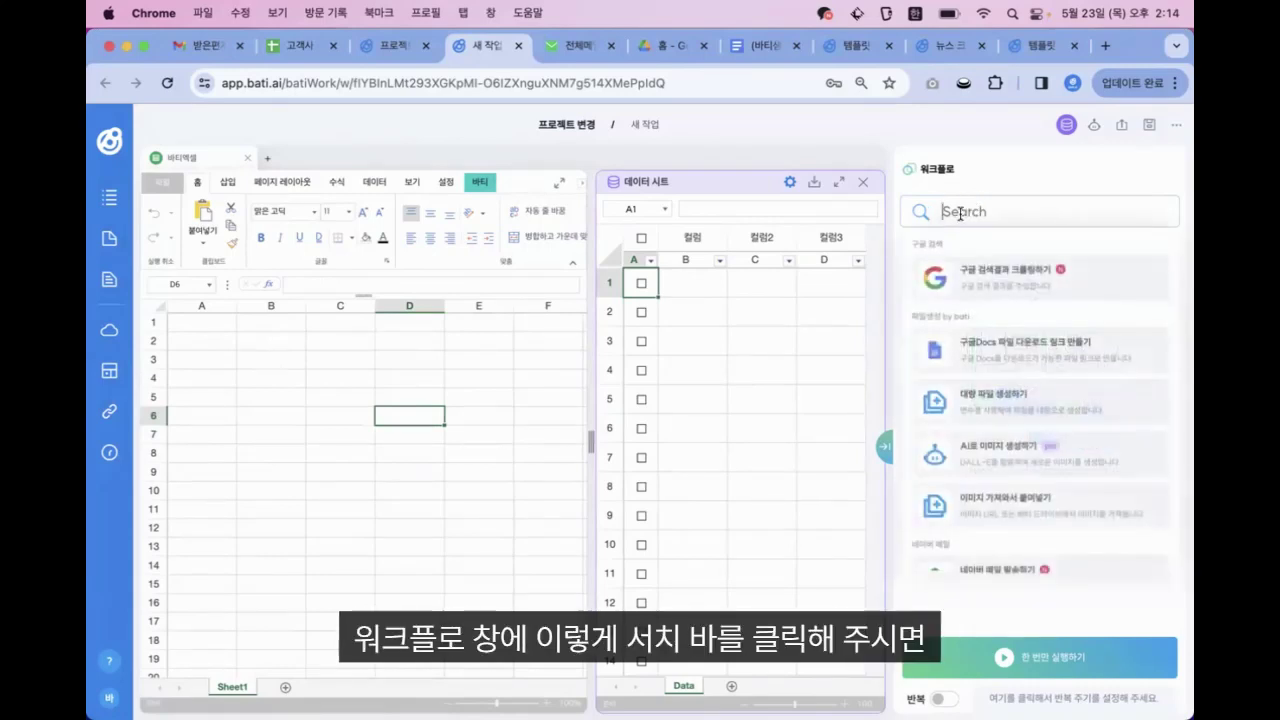
pyautogui.scroll(-4, 996, 396)
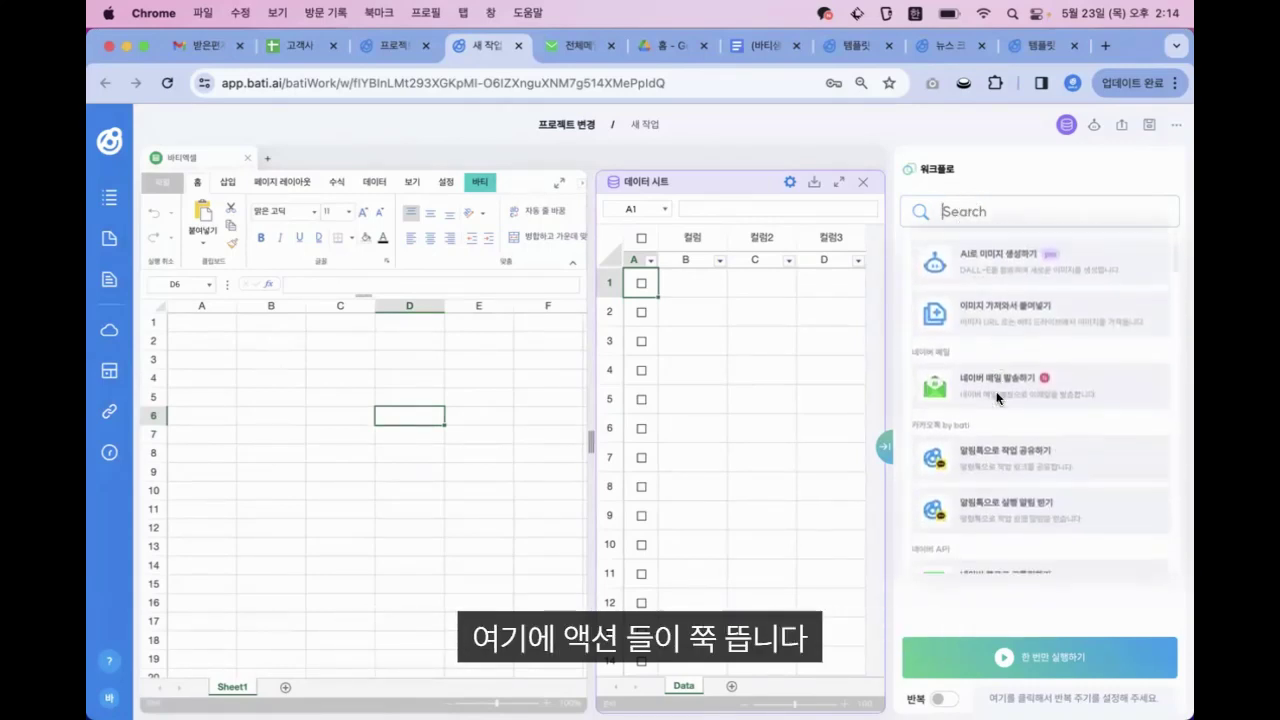
pyautogui.scroll(4, 996, 396)
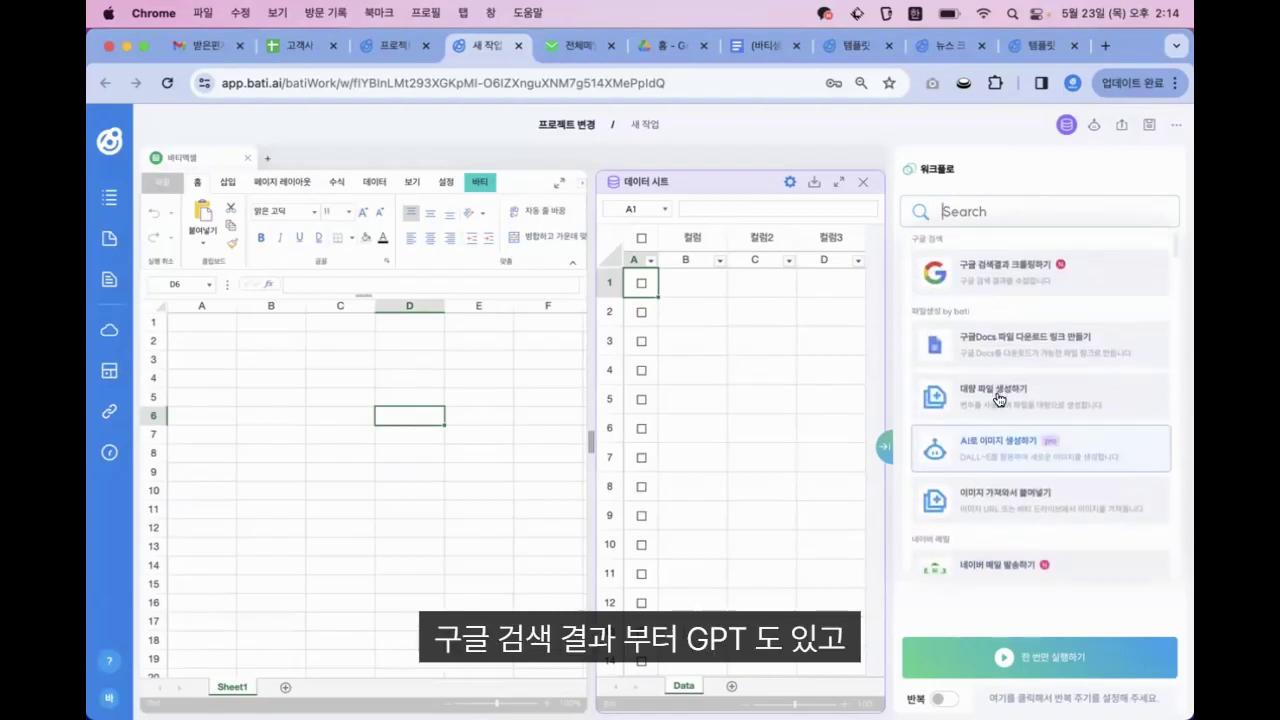
pyautogui.scroll(-4, 997, 399)
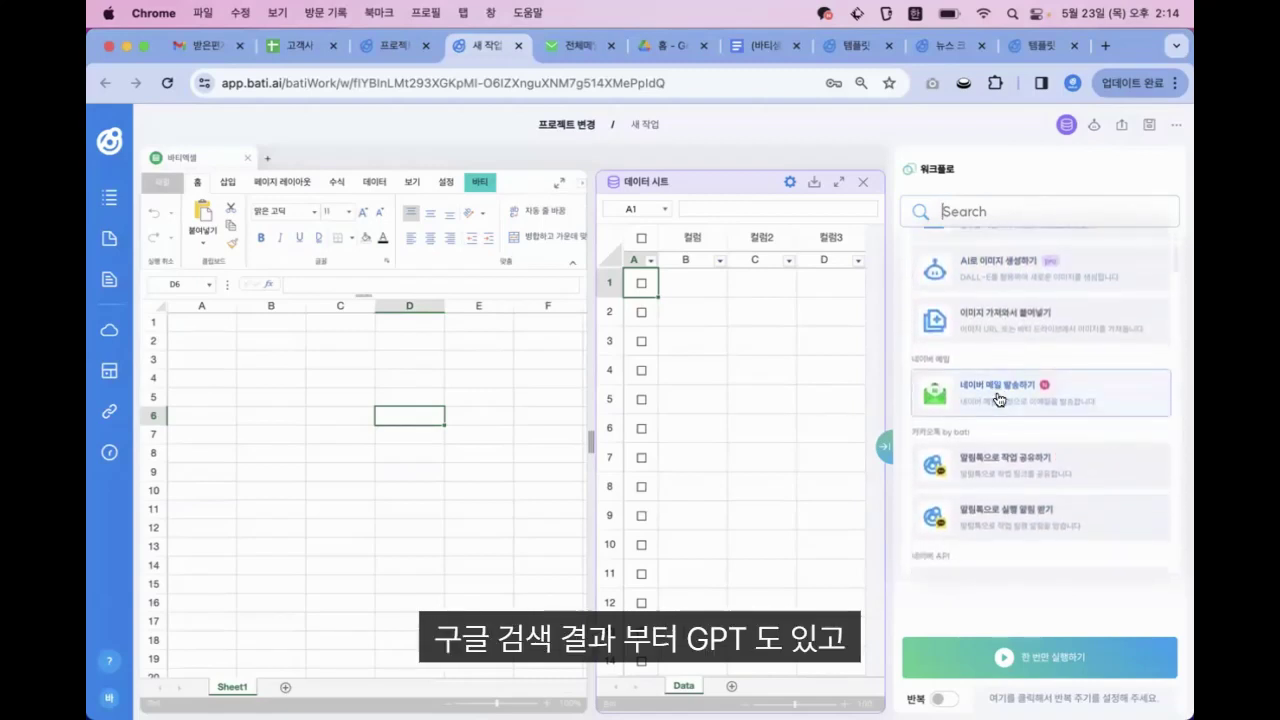
pyautogui.scroll(-7, 997, 399)
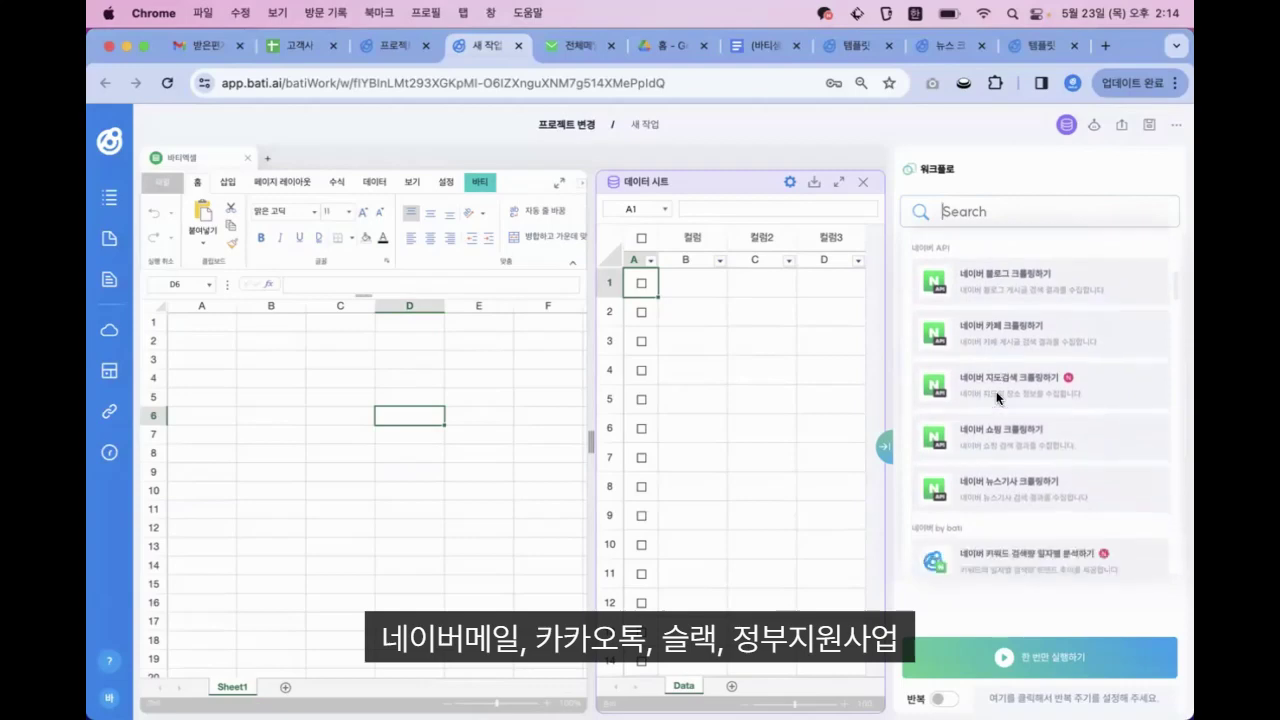
pyautogui.scroll(-12, 997, 397)
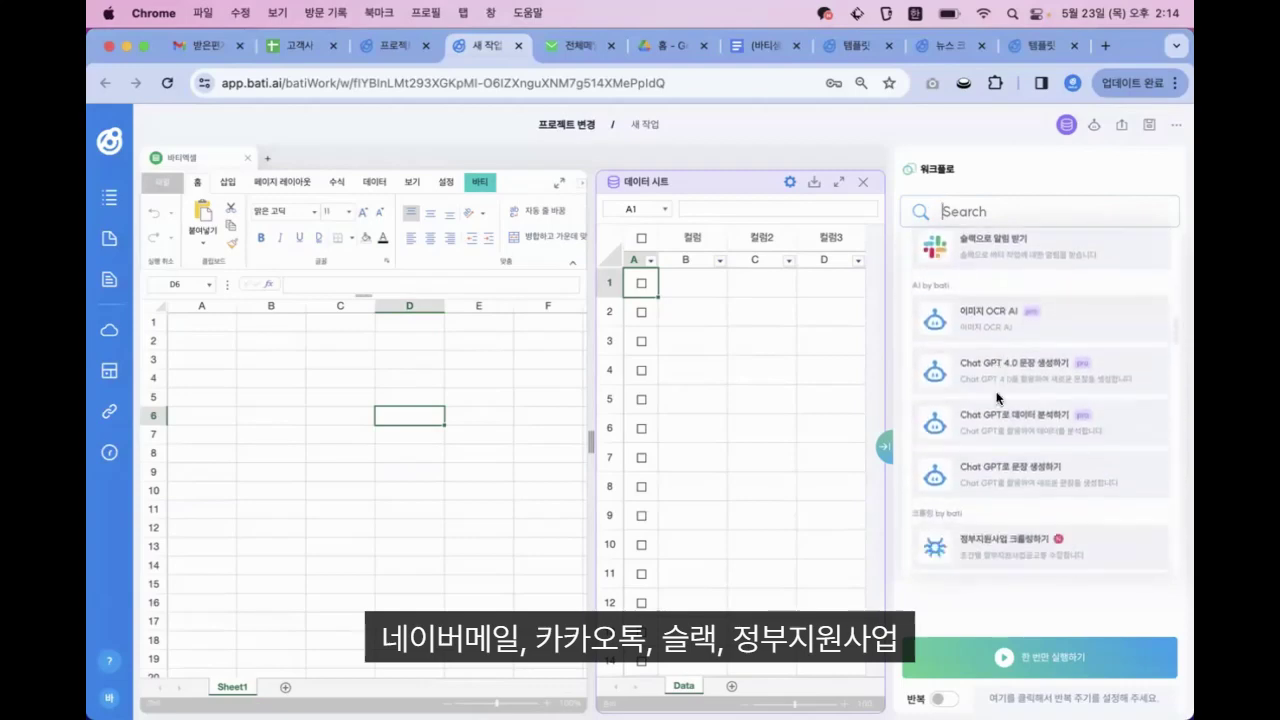
pyautogui.scroll(-10, 997, 399)
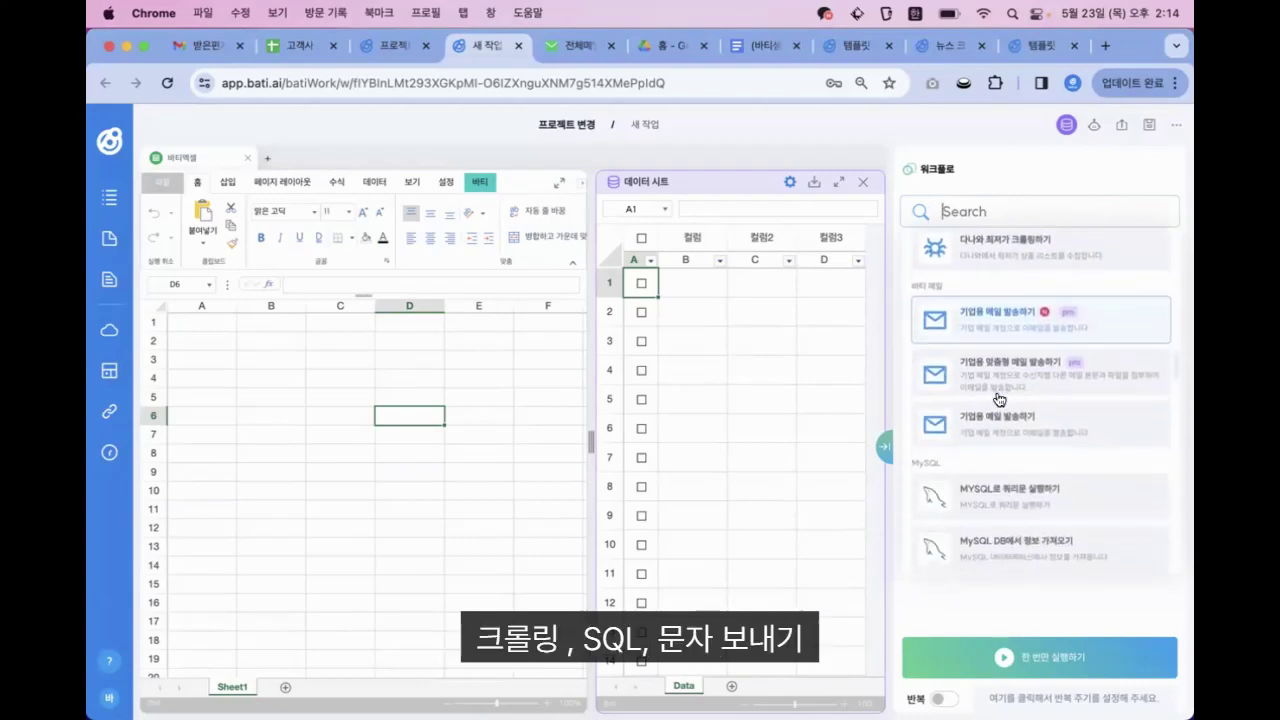
pyautogui.scroll(-10, 998, 399)
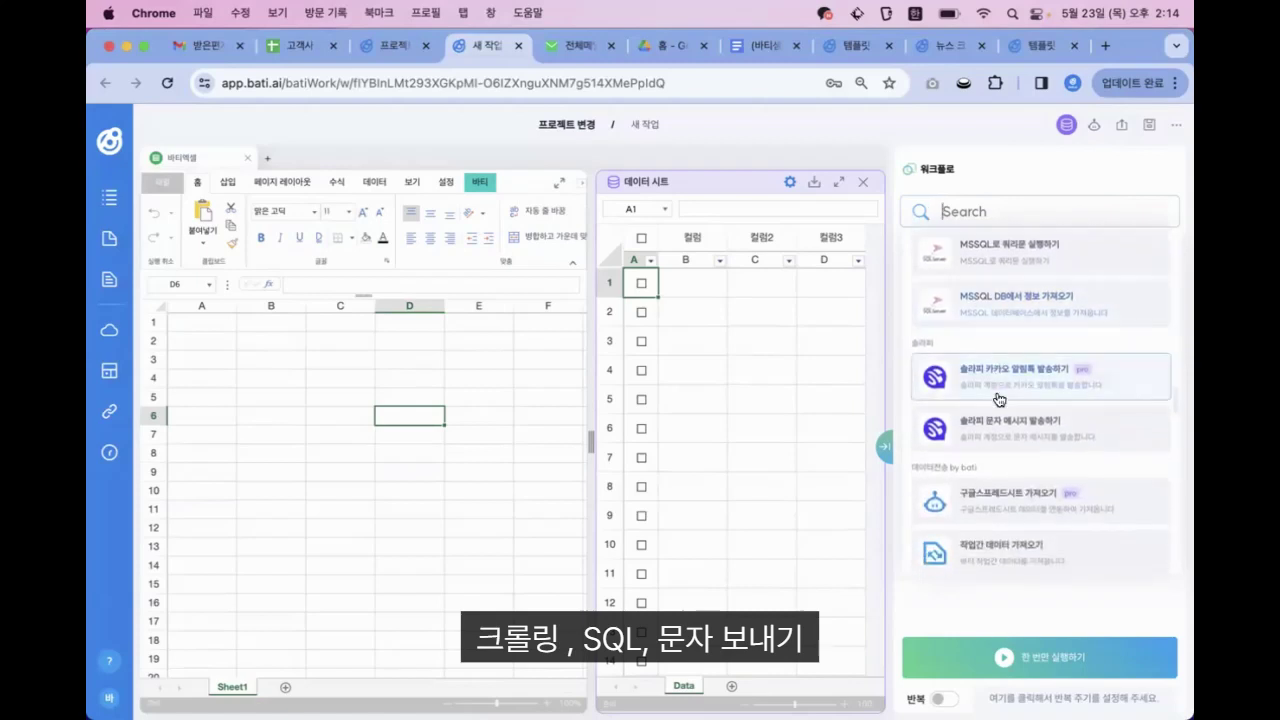
pyautogui.scroll(-10, 998, 399)
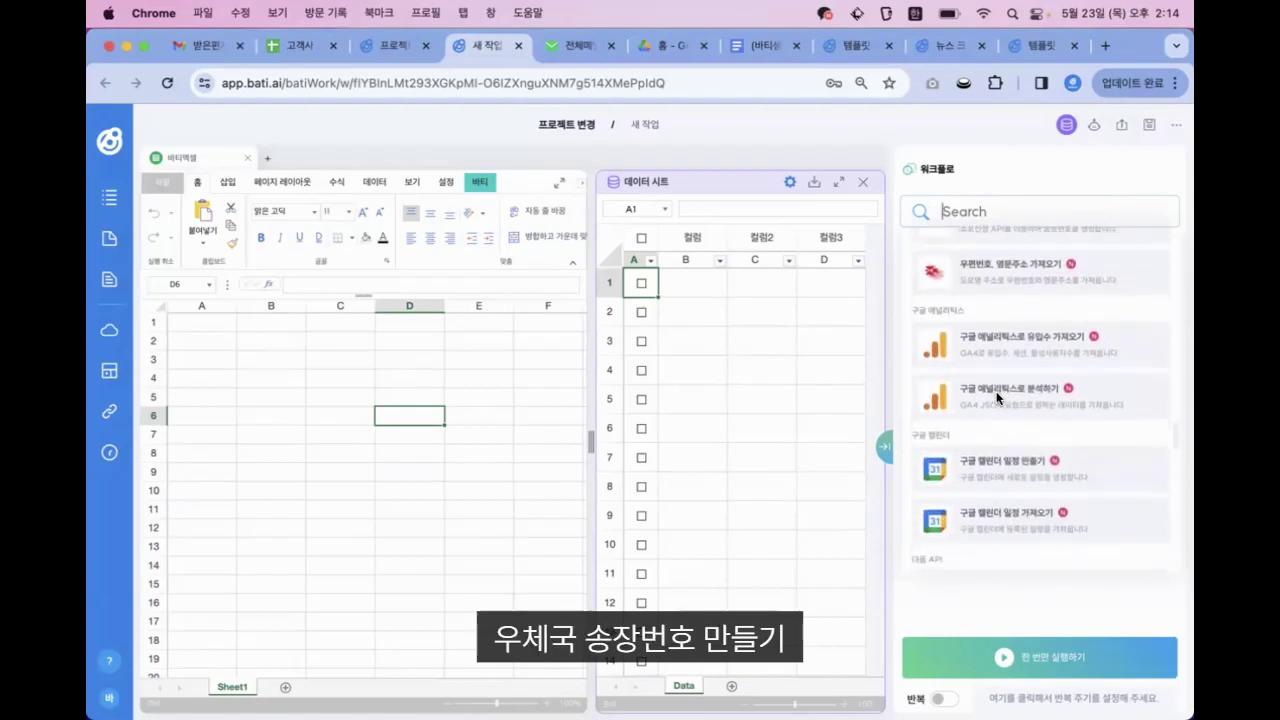
pyautogui.scroll(-10, 997, 399)
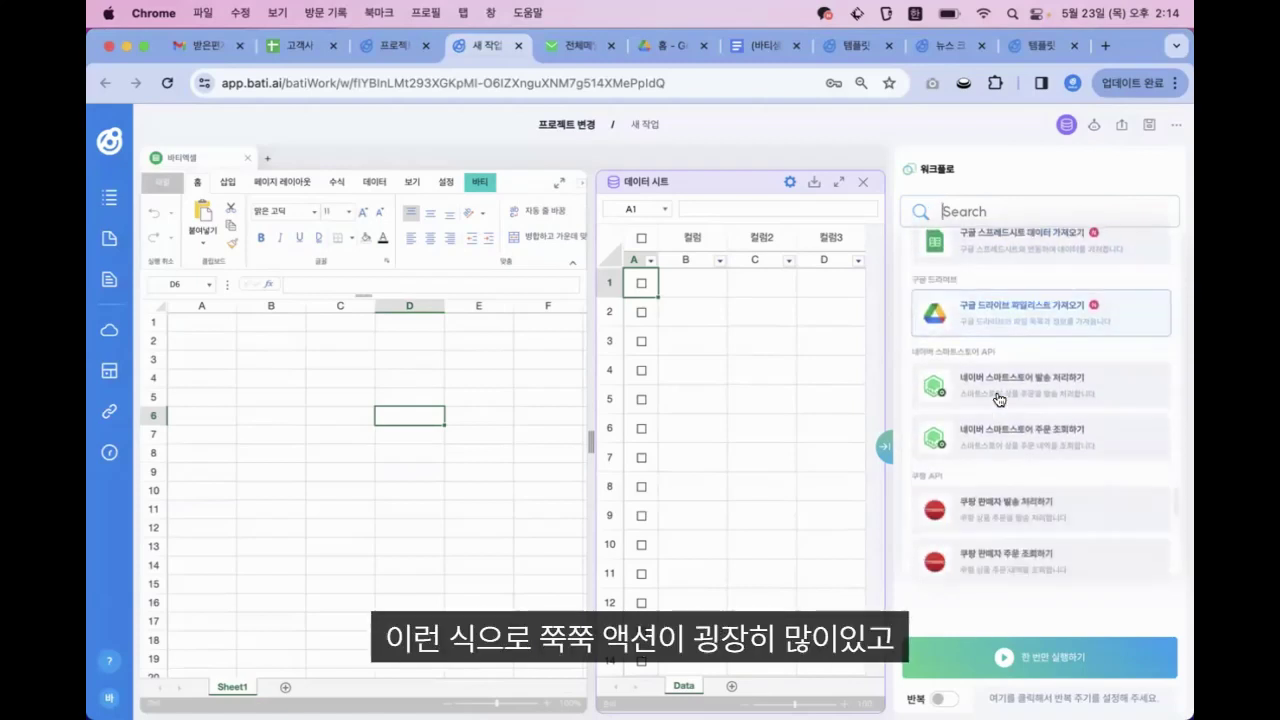
pyautogui.scroll(-10, 998, 399)
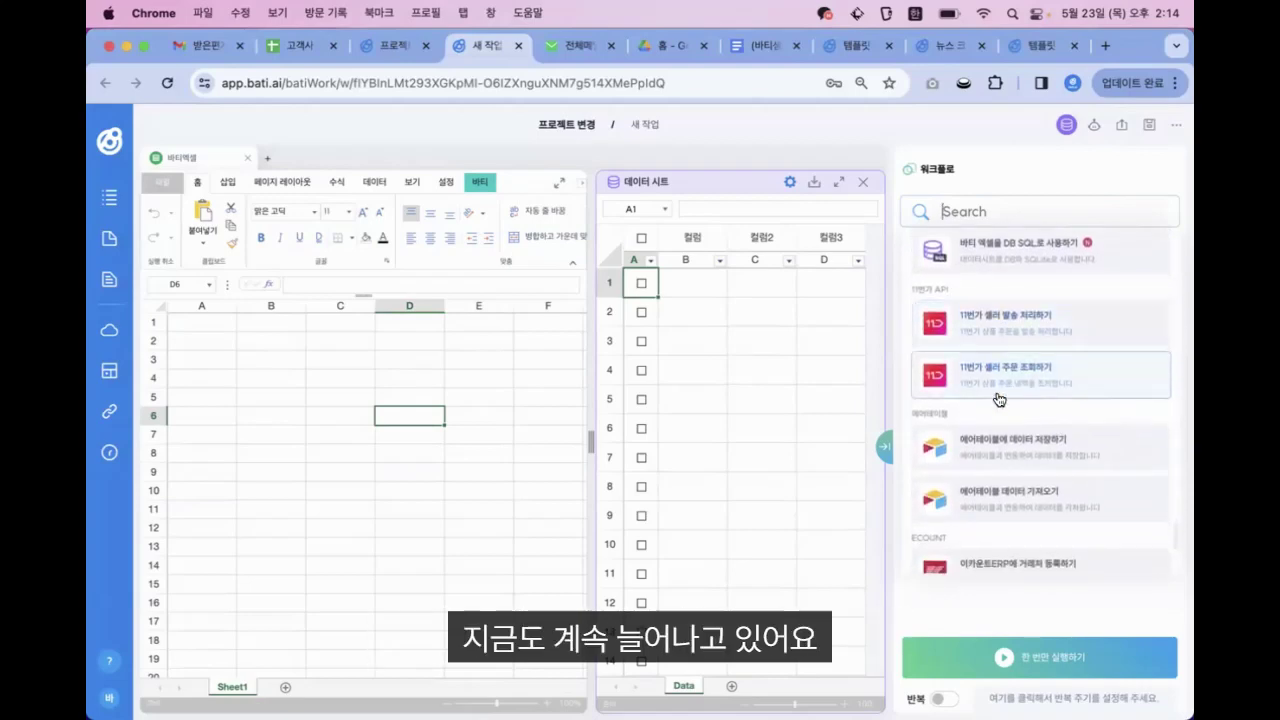
pyautogui.scroll(-6, 998, 399)
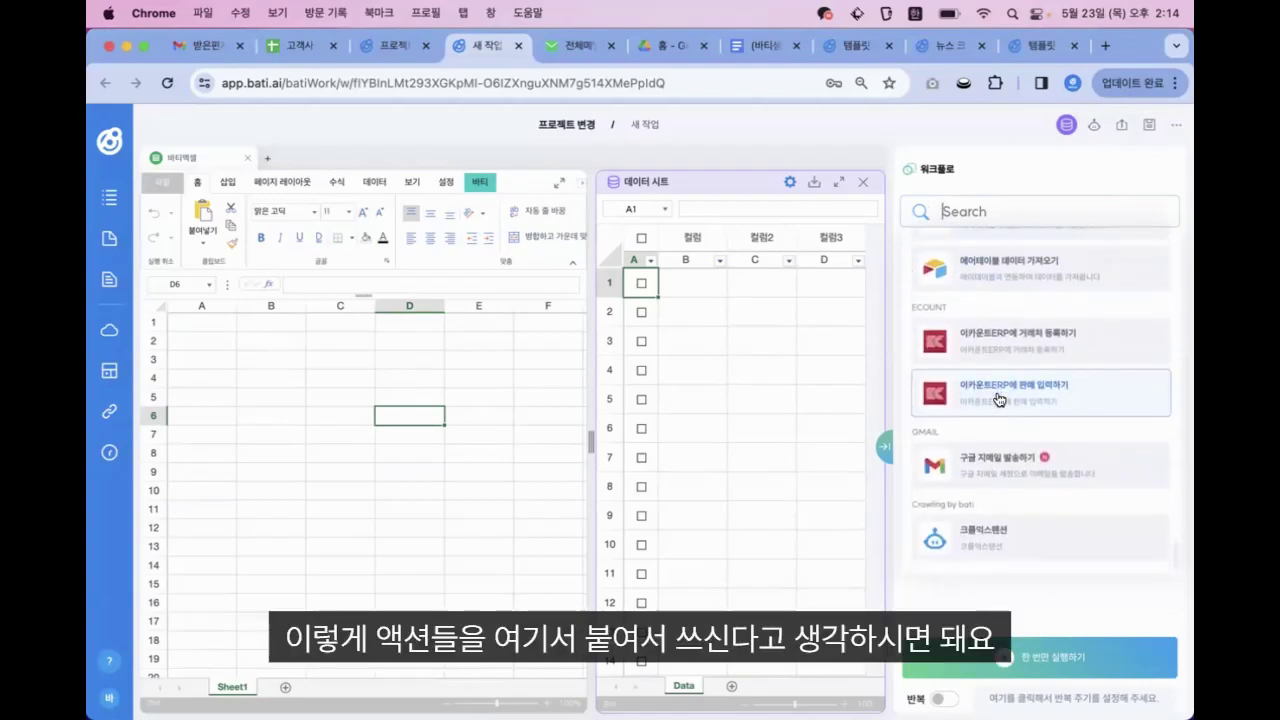
# Close the workflow action list and select cell B1 in the data sheet
pyautogui.click(1008, 172)
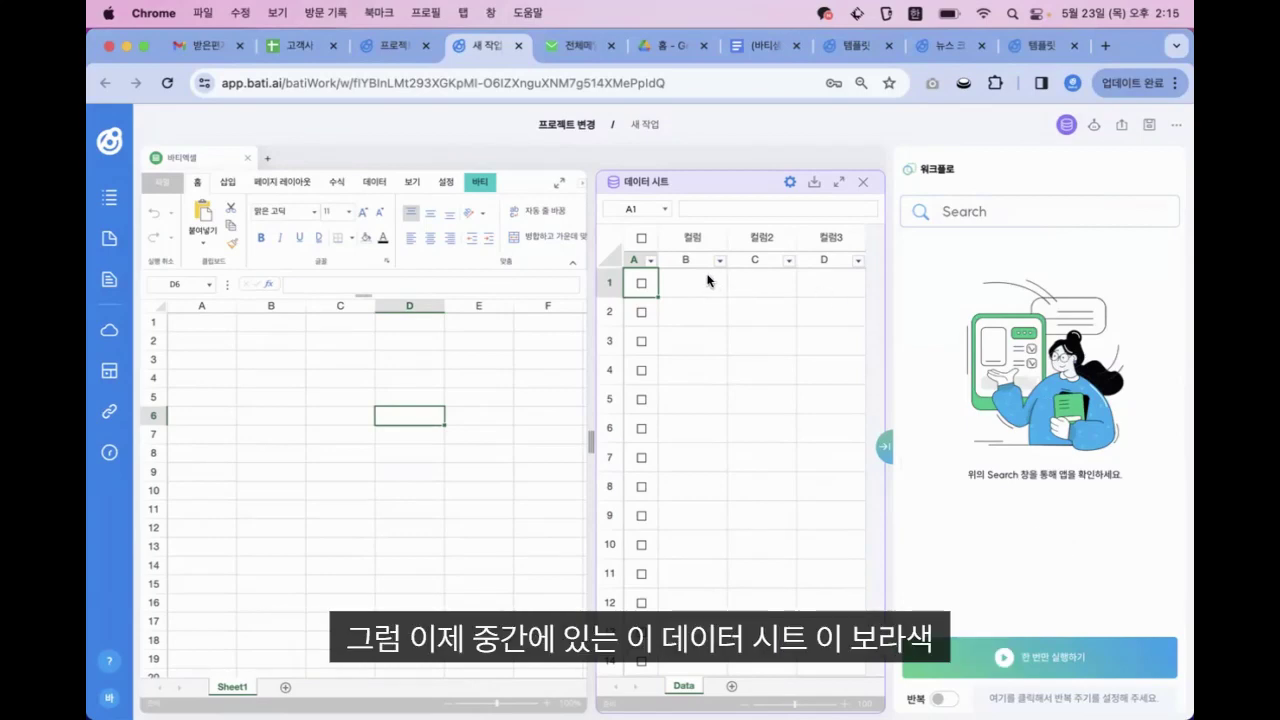
pyautogui.click(720, 333)
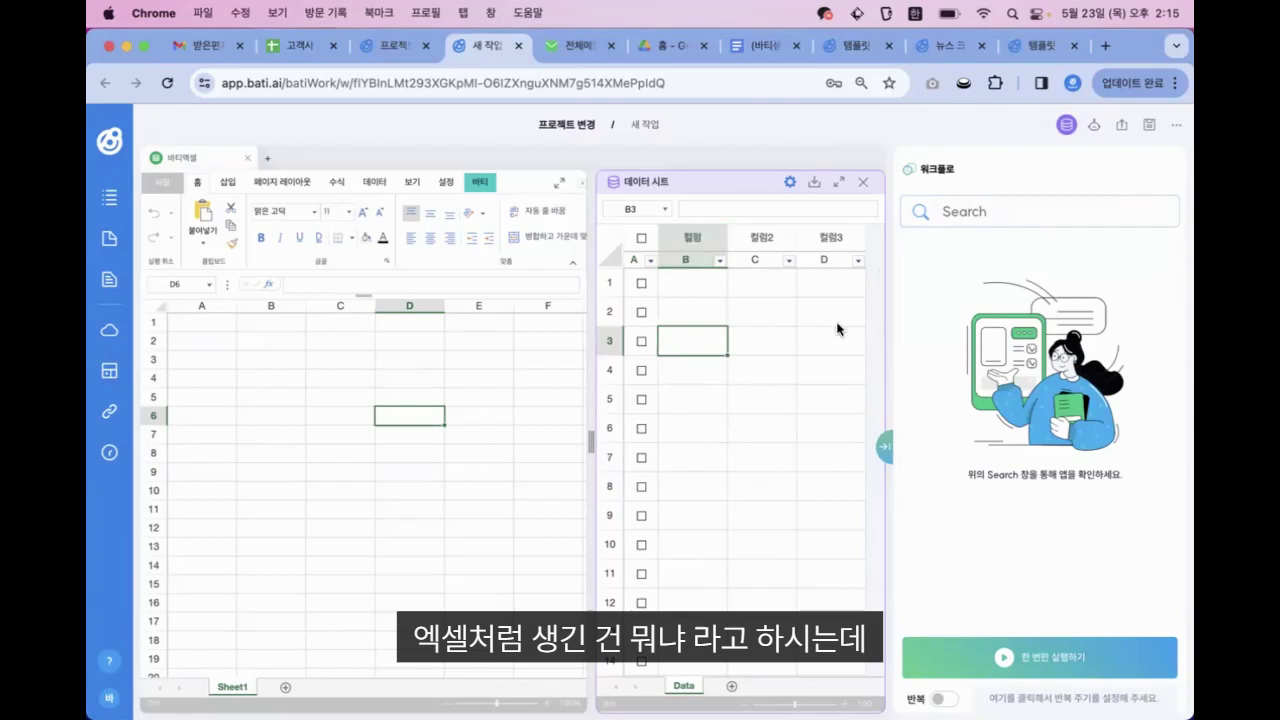
pyautogui.click(703, 316)
pyautogui.press('Up')
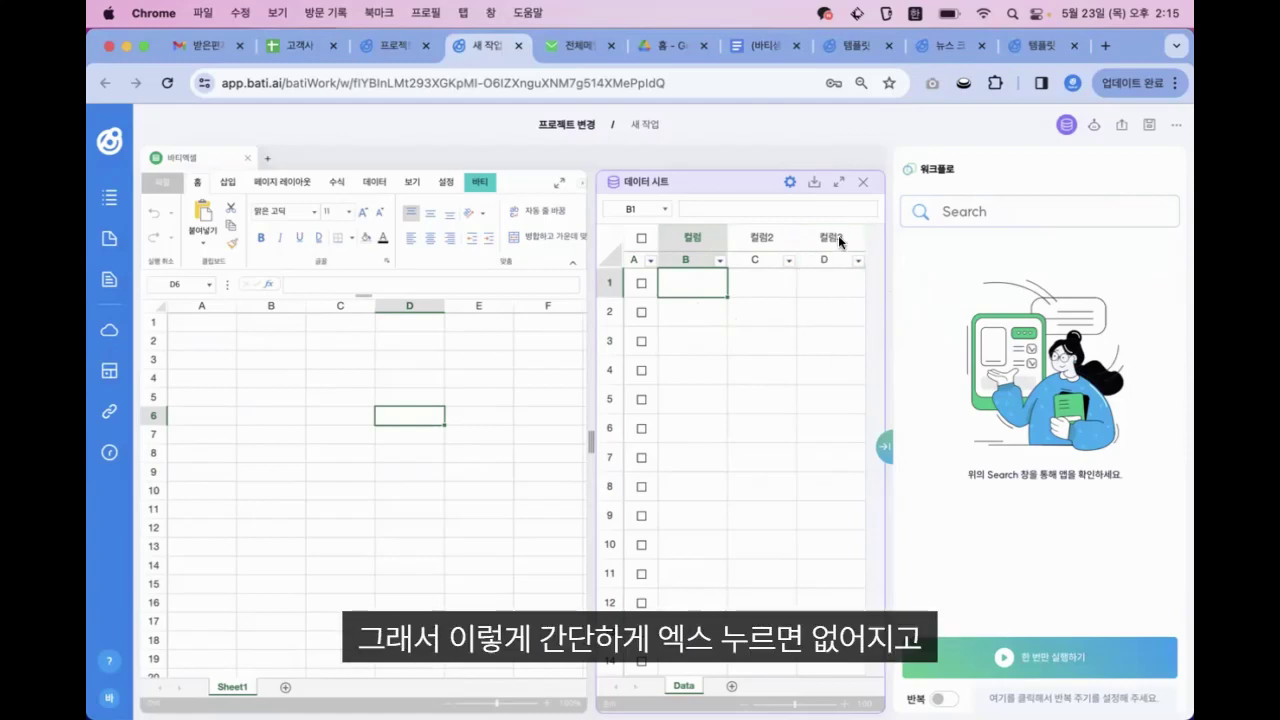
# Close the 데이터 시트 panel, reopening it once and closing it again
pyautogui.click(864, 184)
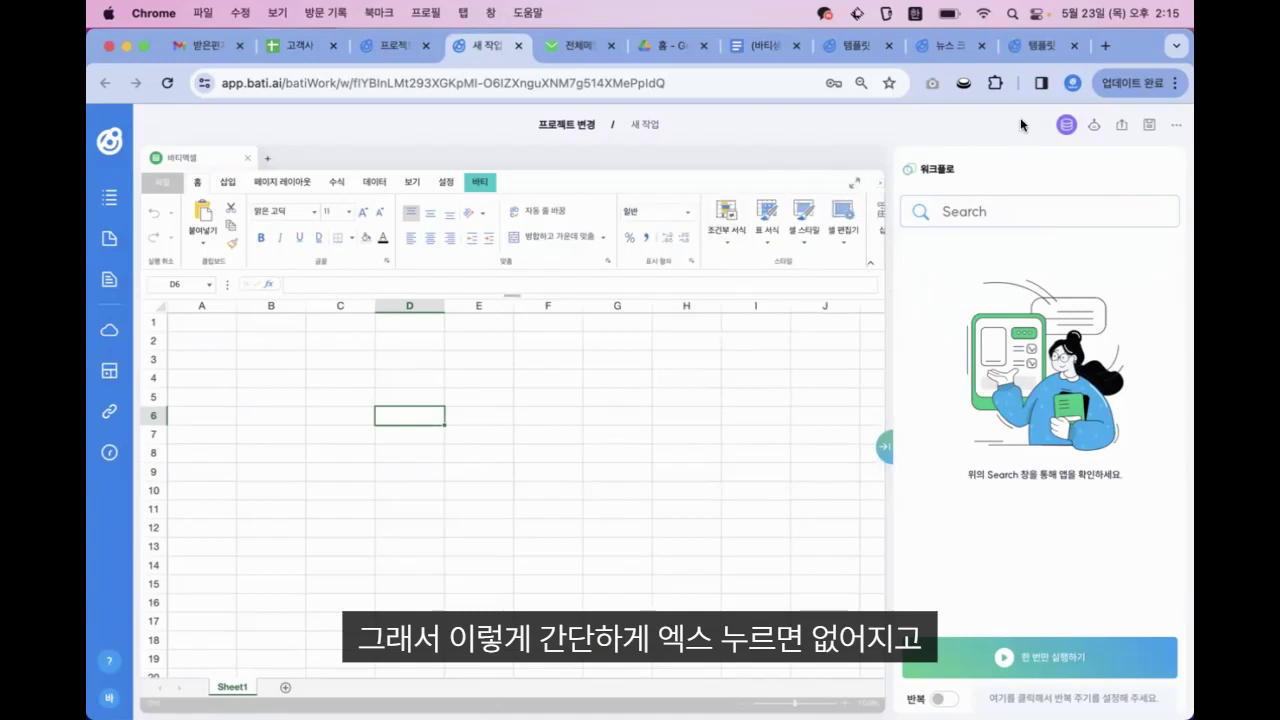
pyautogui.click(1066, 124)
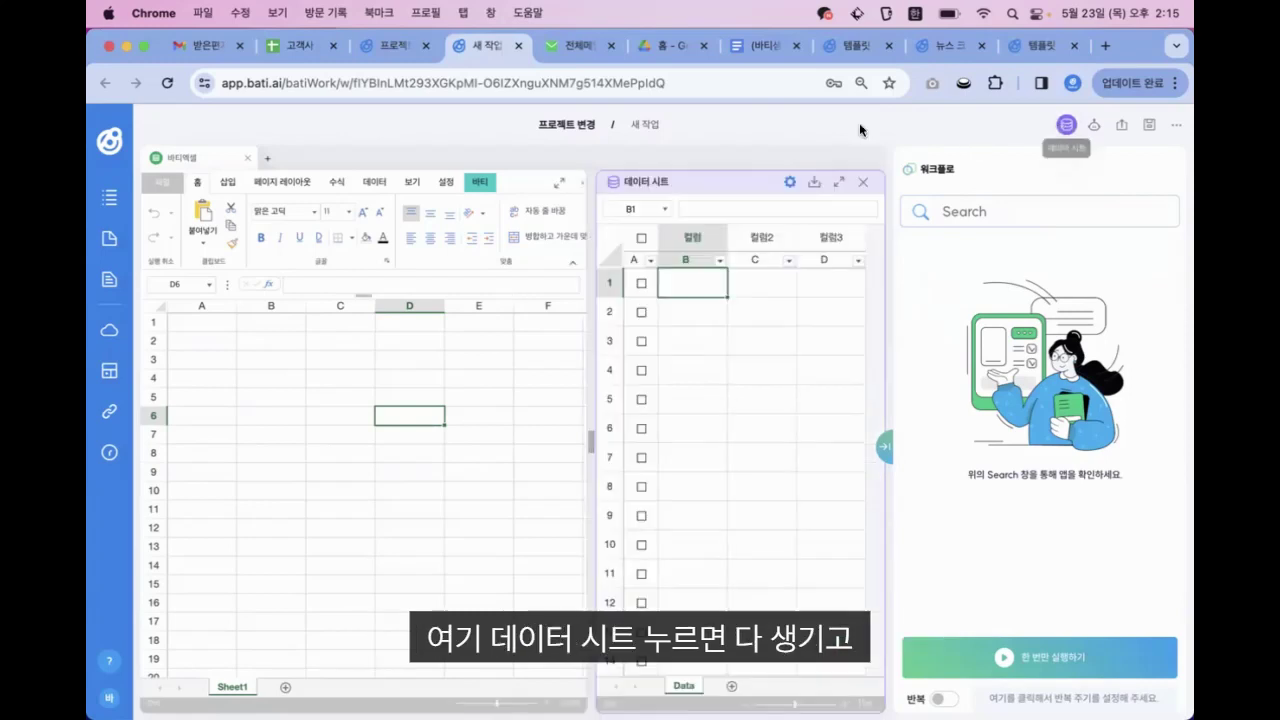
pyautogui.click(864, 184)
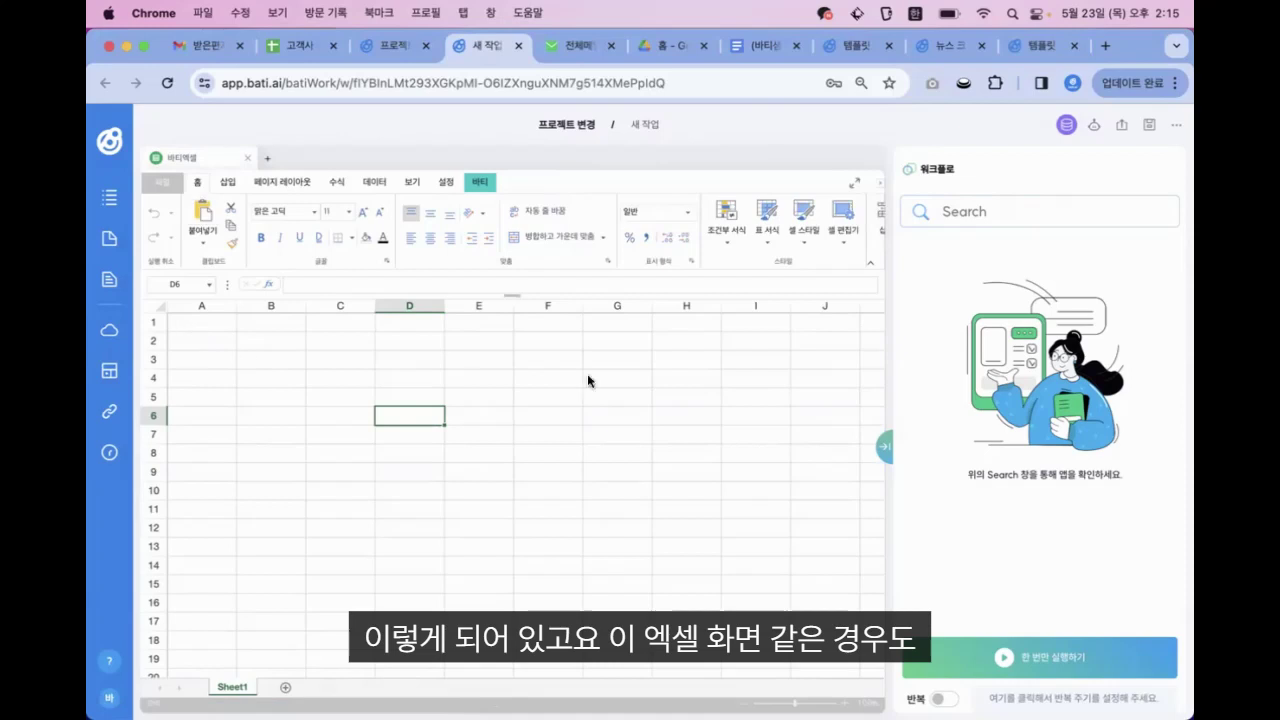
# Maximize and restore the spreadsheet, then hide and reshow the workflow panel
pyautogui.click(854, 183)
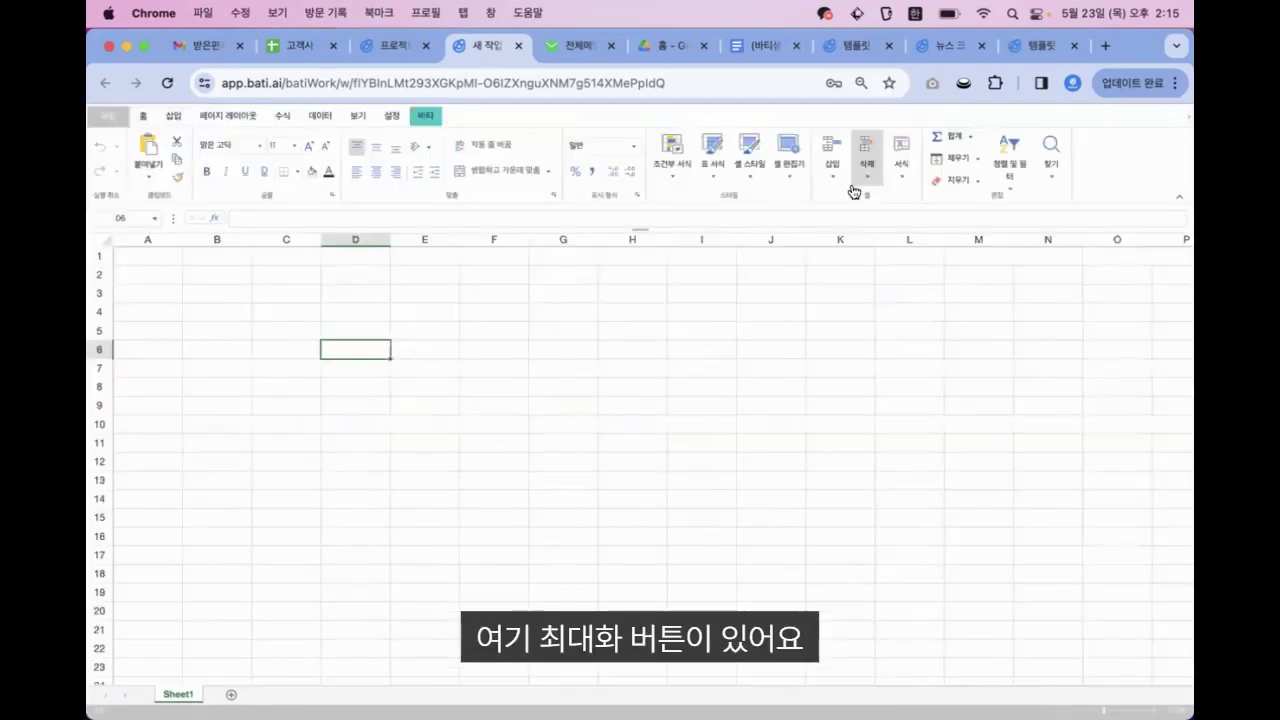
pyautogui.click(1157, 120)
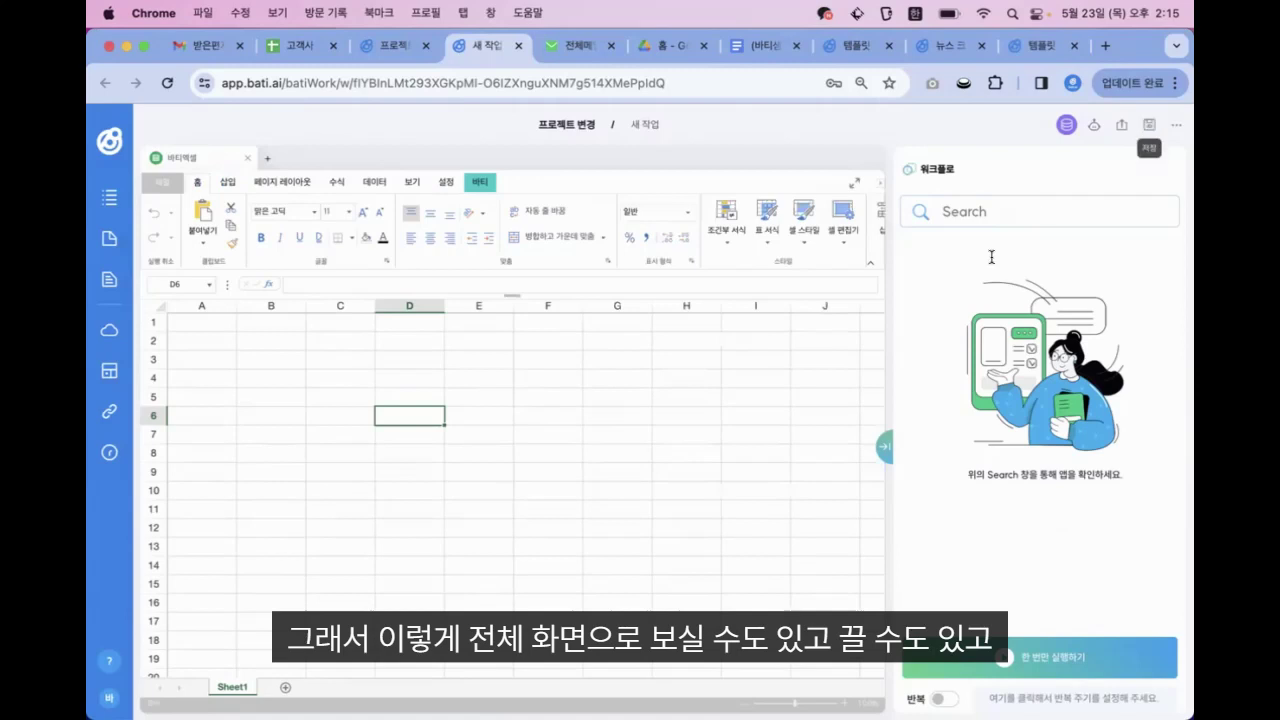
pyautogui.click(885, 447)
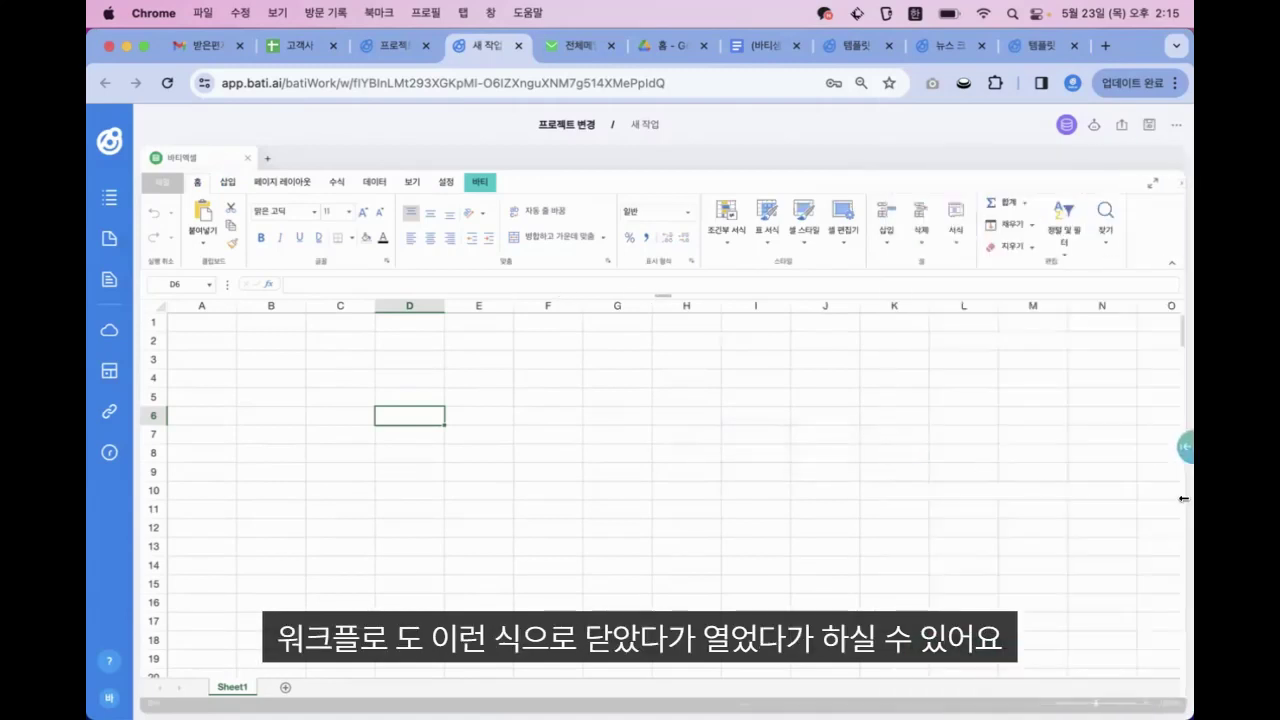
pyautogui.click(1185, 447)
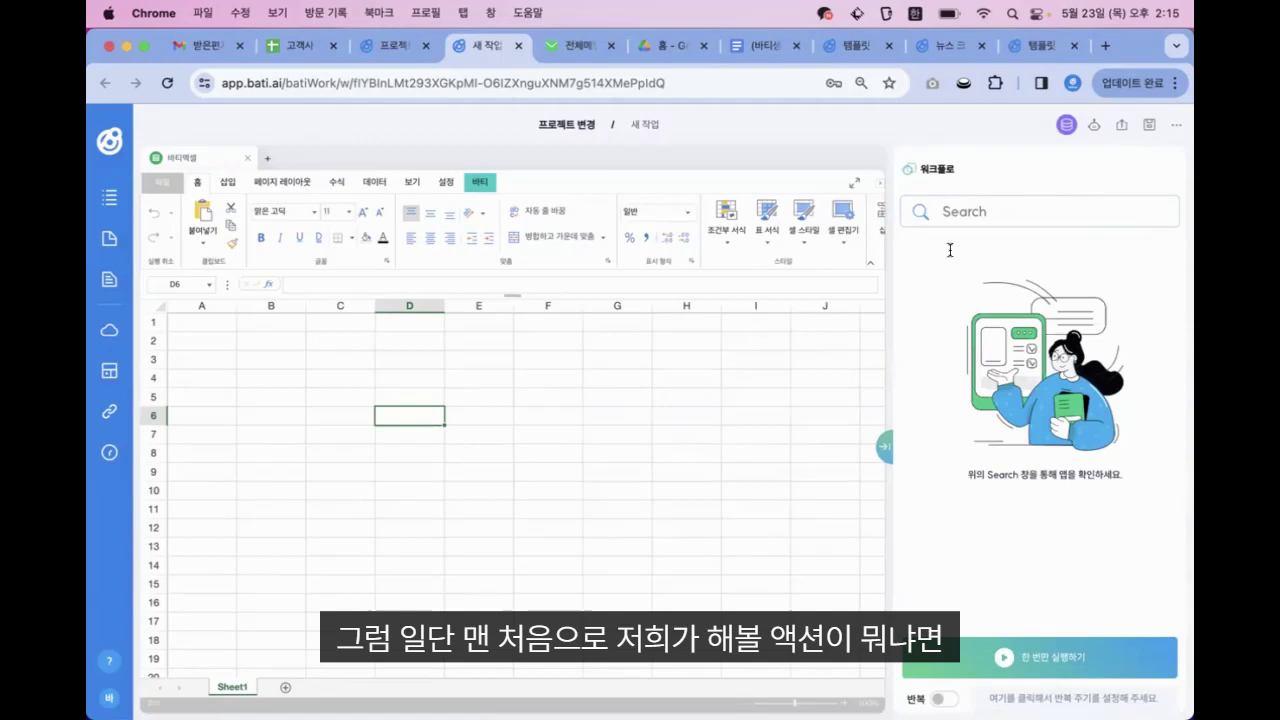
# Search the workflow actions for 네이버 and browse the Naver blog, cafe and news crawling results
pyautogui.click(979, 207)
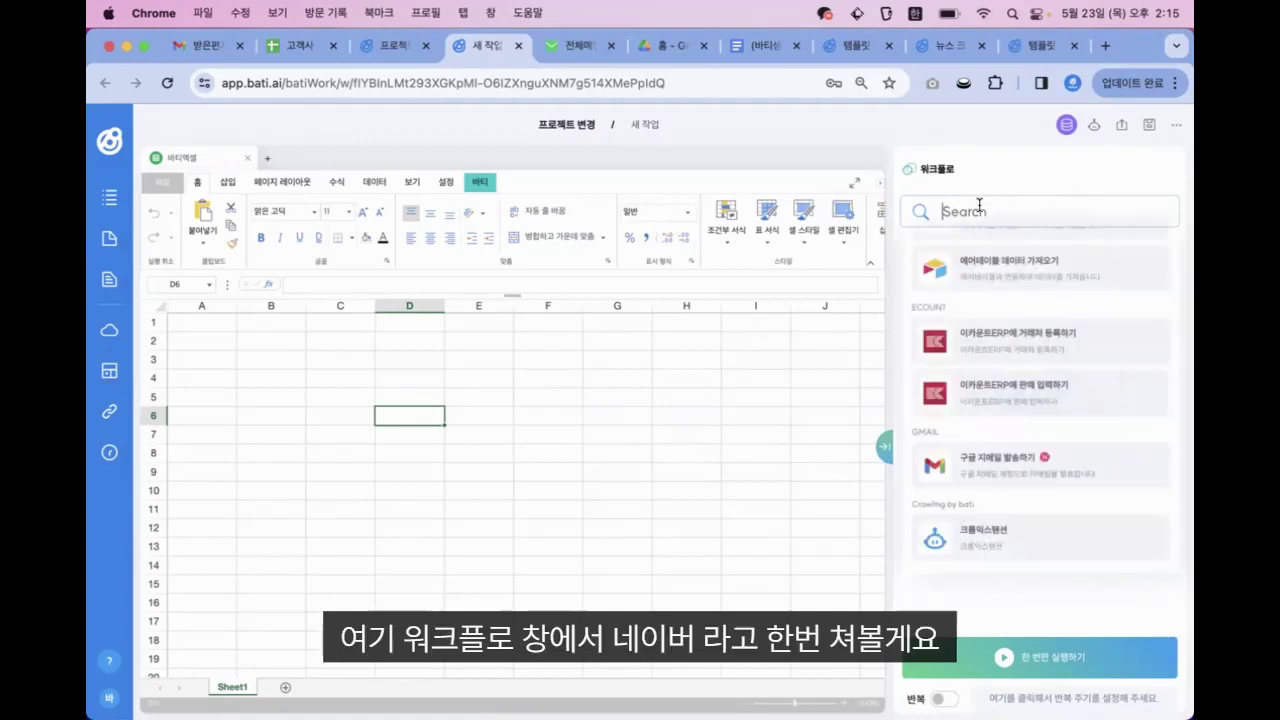
pyautogui.write('ㄴ')
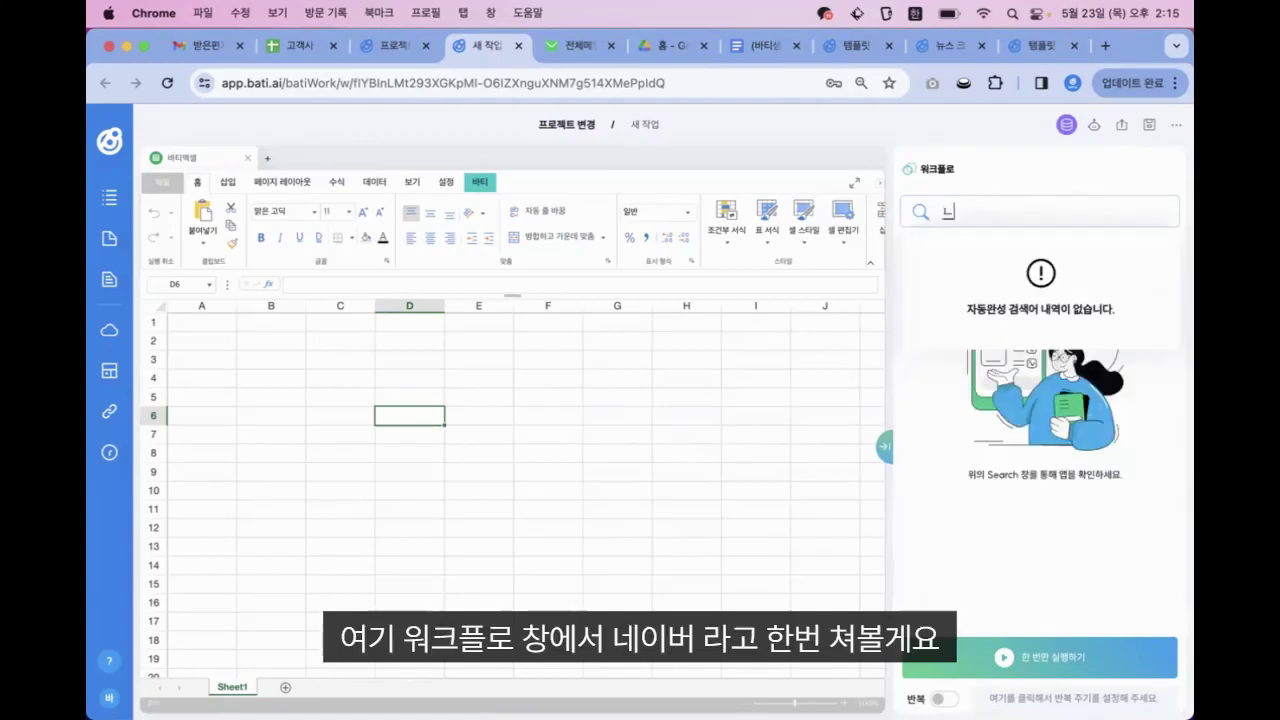
pyautogui.write('ㅔ이버')
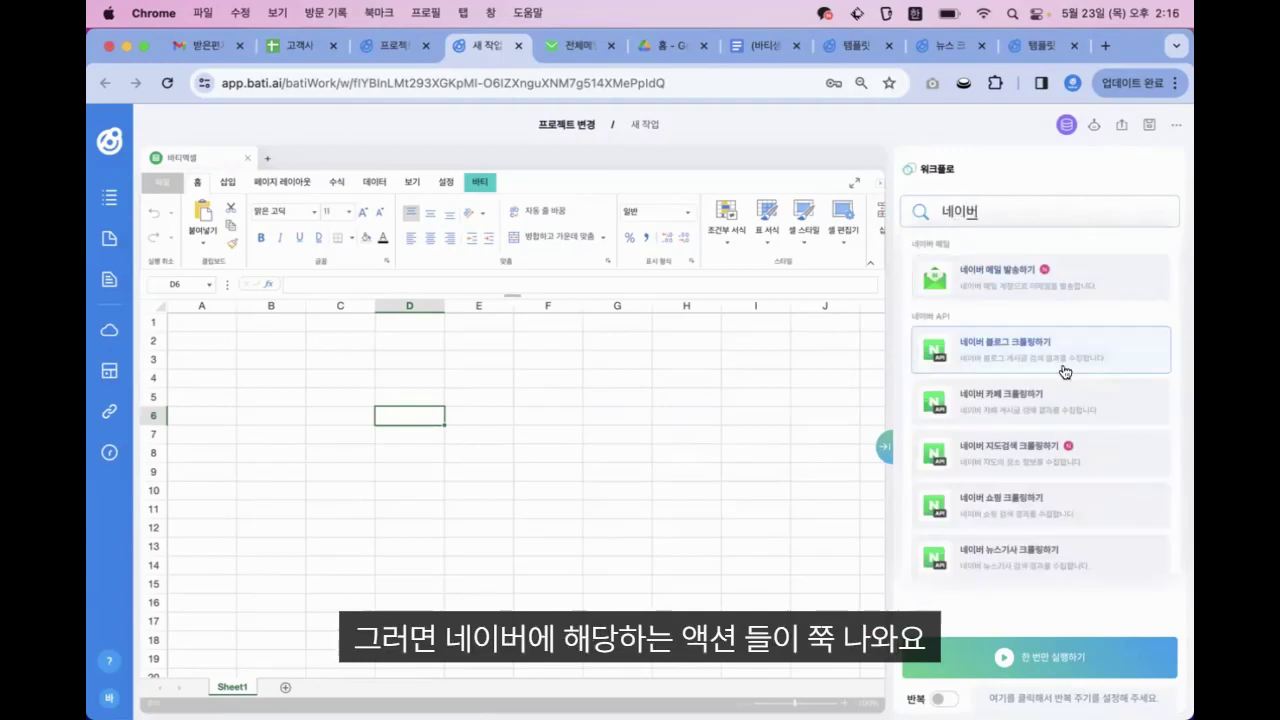
pyautogui.scroll(-1, 1058, 422)
pyautogui.scroll(1, 1058, 422)
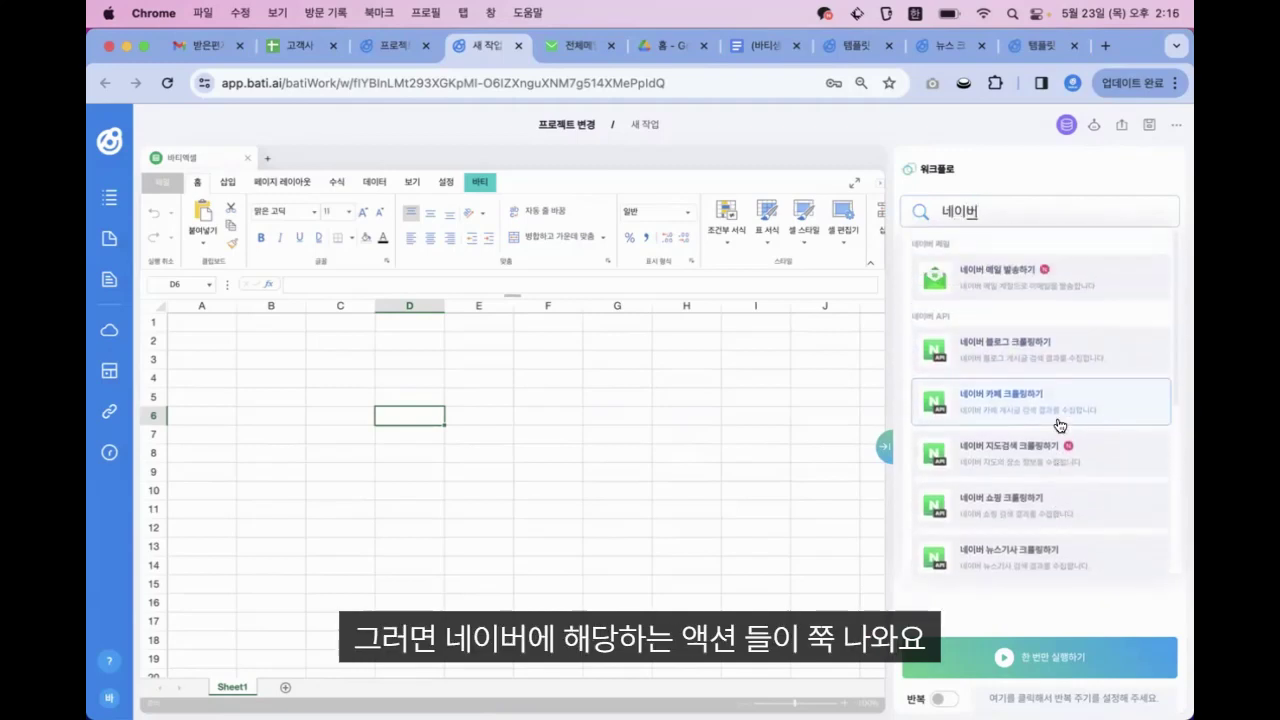
pyautogui.scroll(-2, 1003, 490)
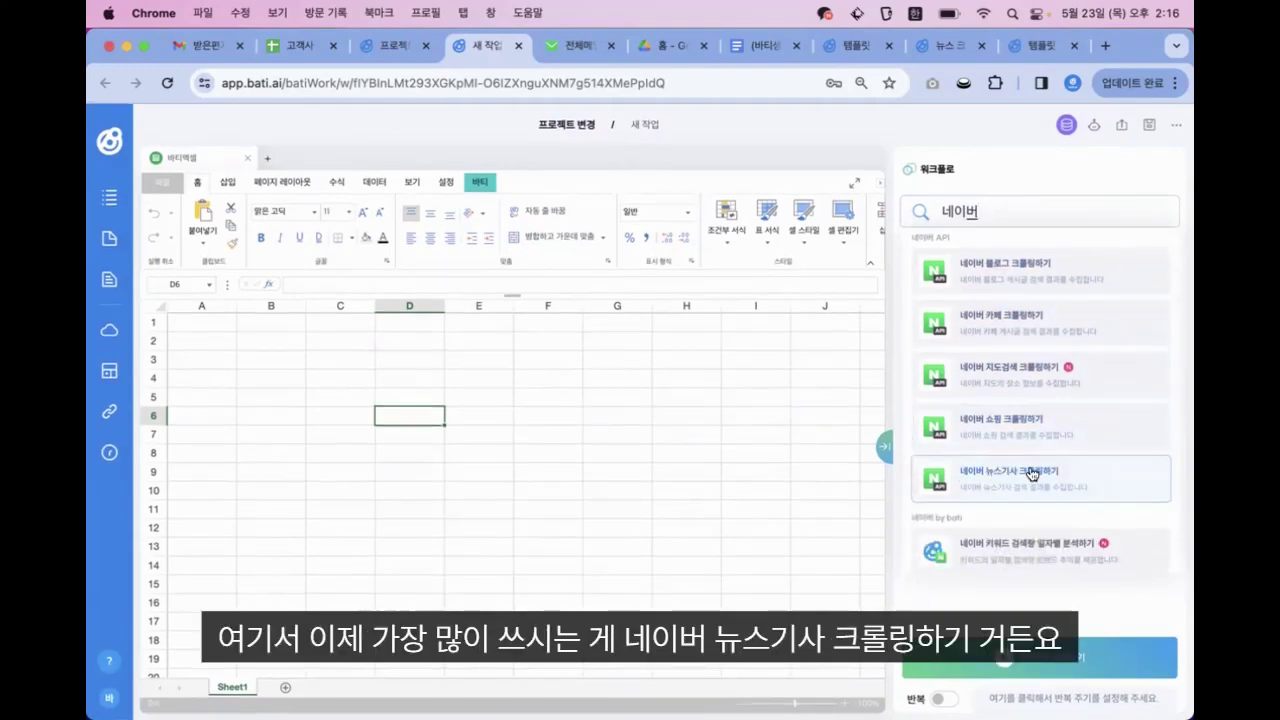
# Add a Naver news article crawling action using the API account, with keyword 현대자동차, output to Sheet1 A1
pyautogui.click(1018, 474)
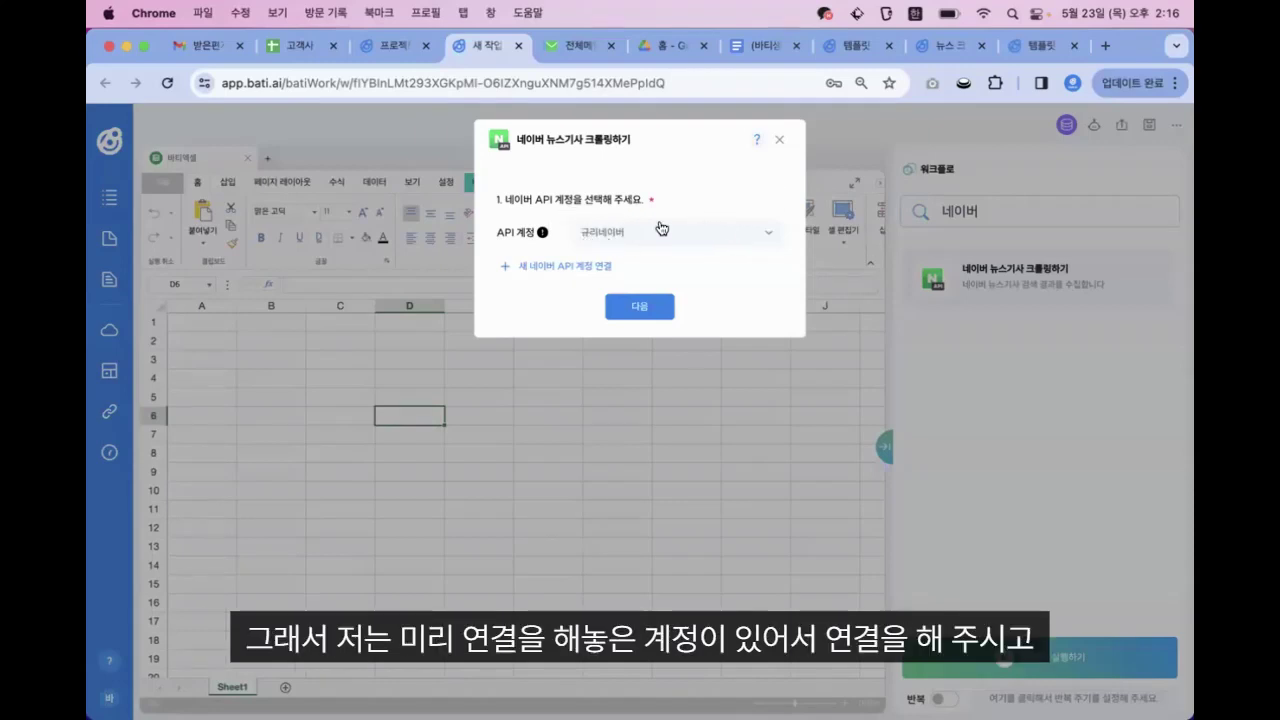
pyautogui.click(636, 306)
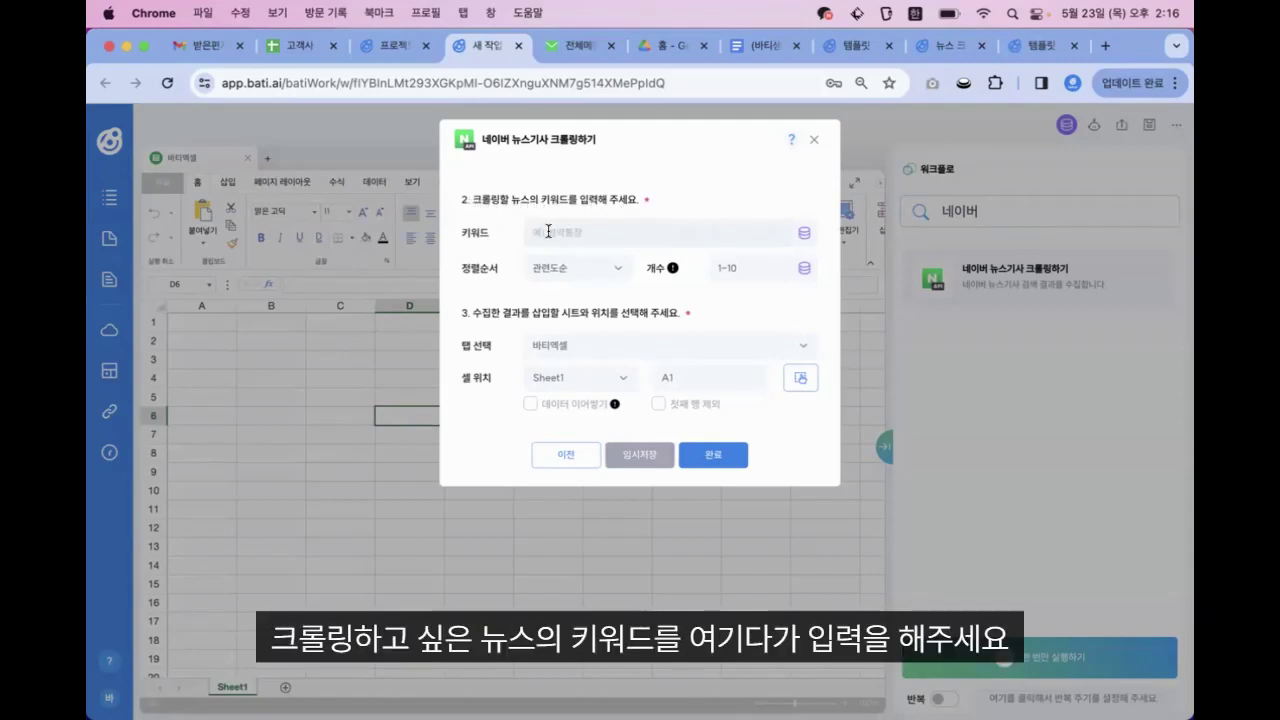
pyautogui.write('ㅎ')
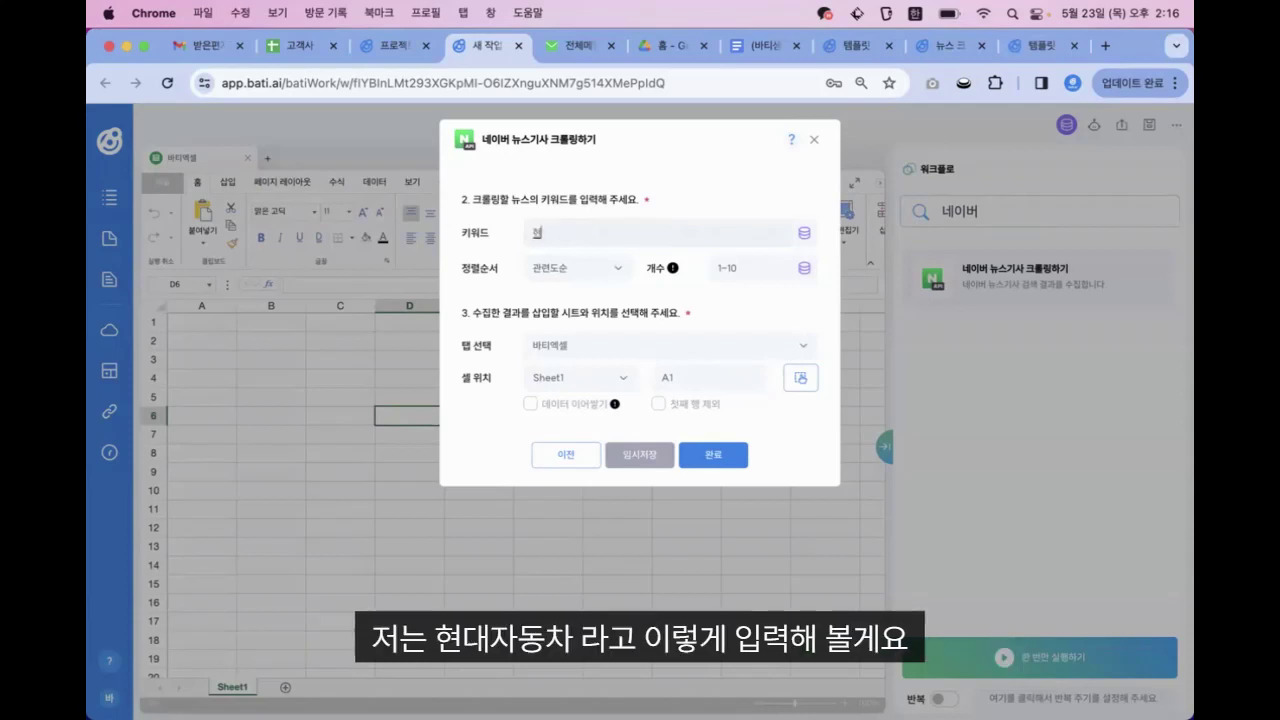
pyautogui.write('대자동차')
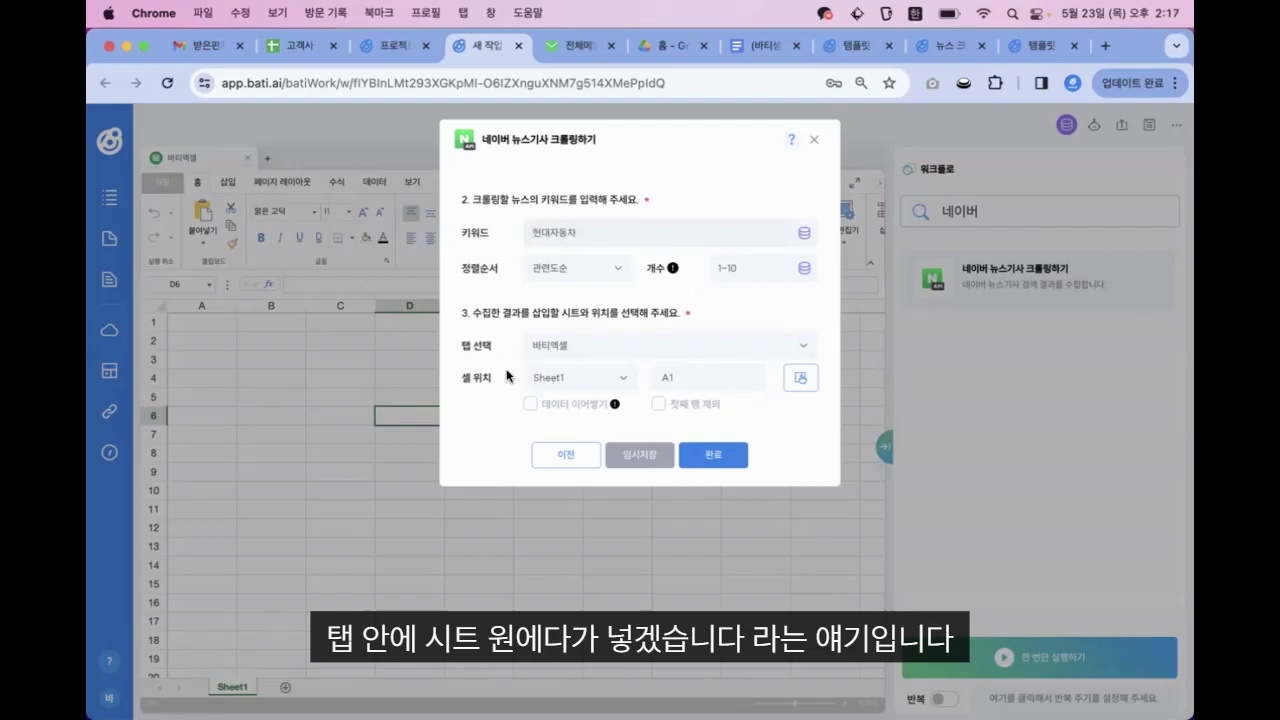
pyautogui.click(714, 457)
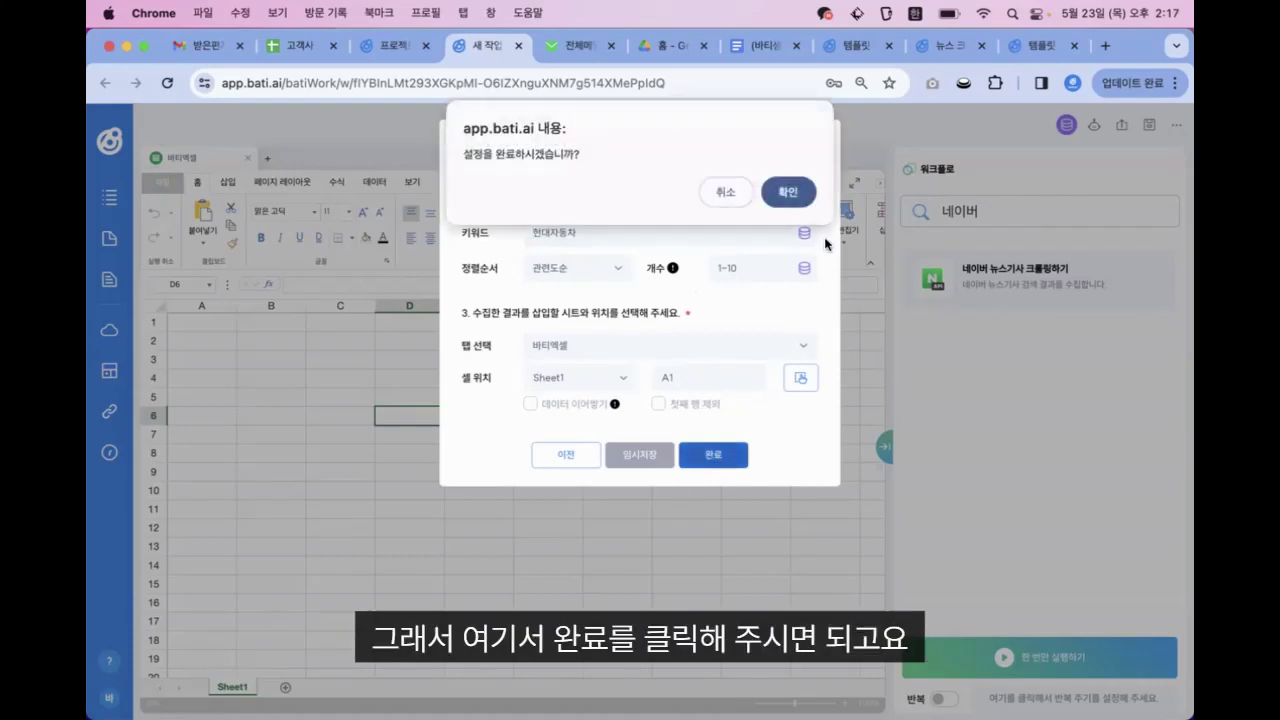
pyautogui.click(789, 192)
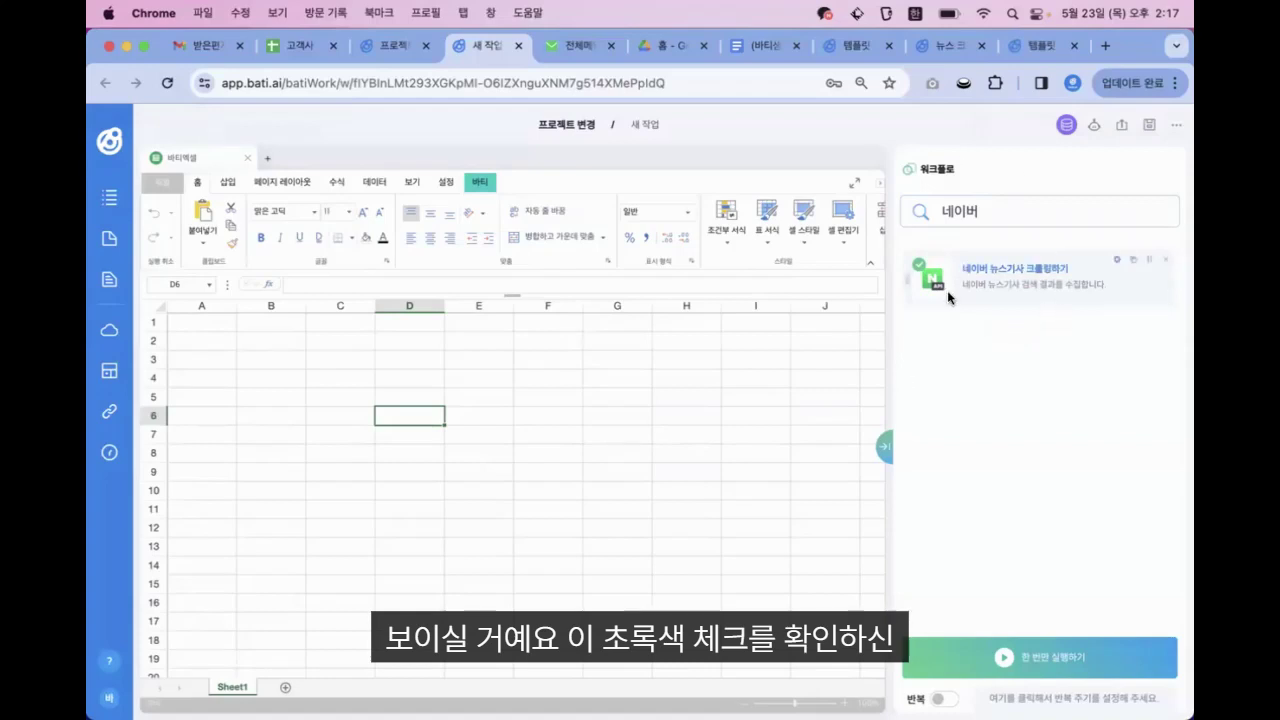
# Run the workflow to crawl 현대자동차 news, then narrow column A and widen the 제목 and 본문 columns
pyautogui.click(1037, 651)
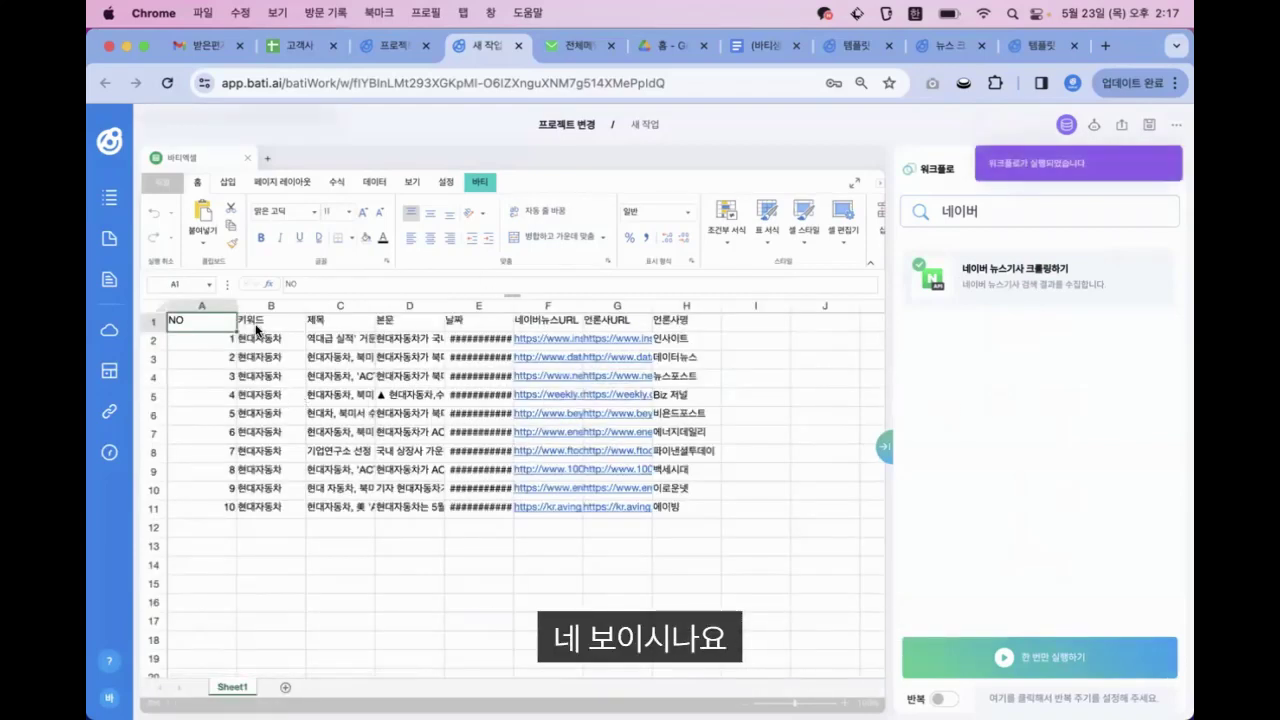
pyautogui.moveTo(236, 306); pyautogui.dragTo(198, 306)
pyautogui.moveTo(310, 307); pyautogui.dragTo(532, 312)
pyautogui.click(564, 595)
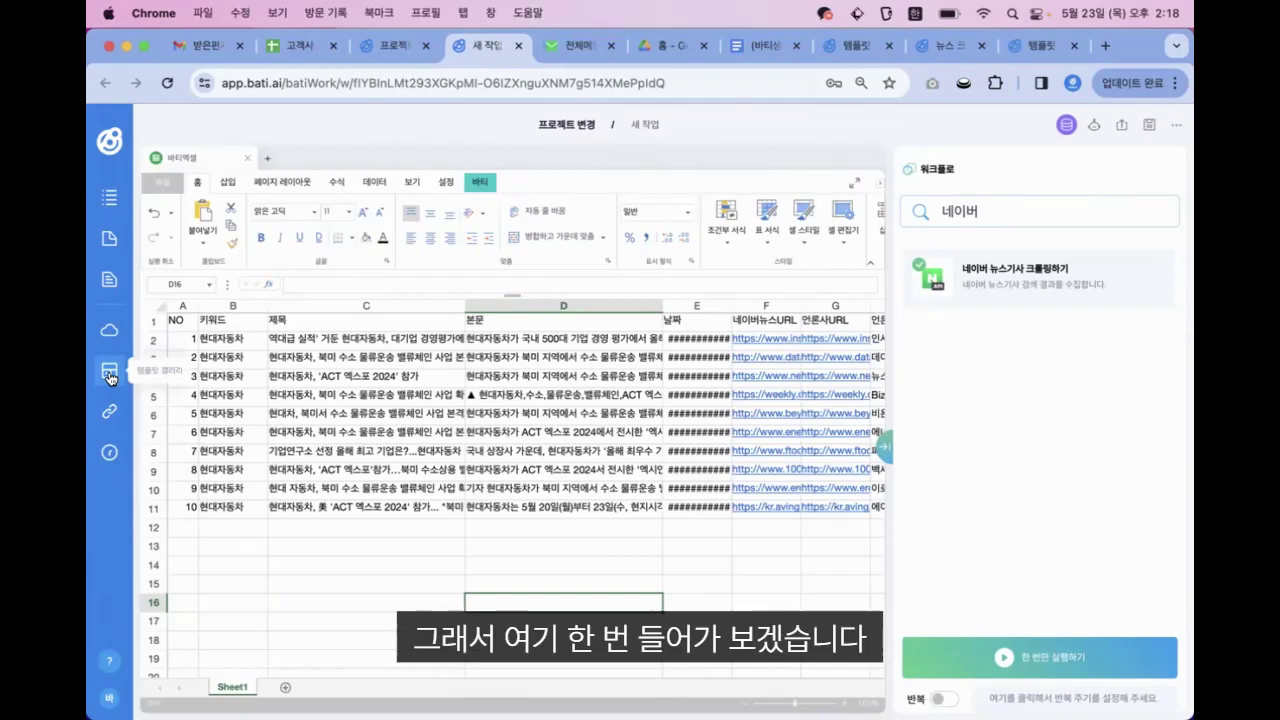
# Search the template gallery for 뉴스 크롤링 and open the News Article Analysis Report template
pyautogui.click(110, 375)
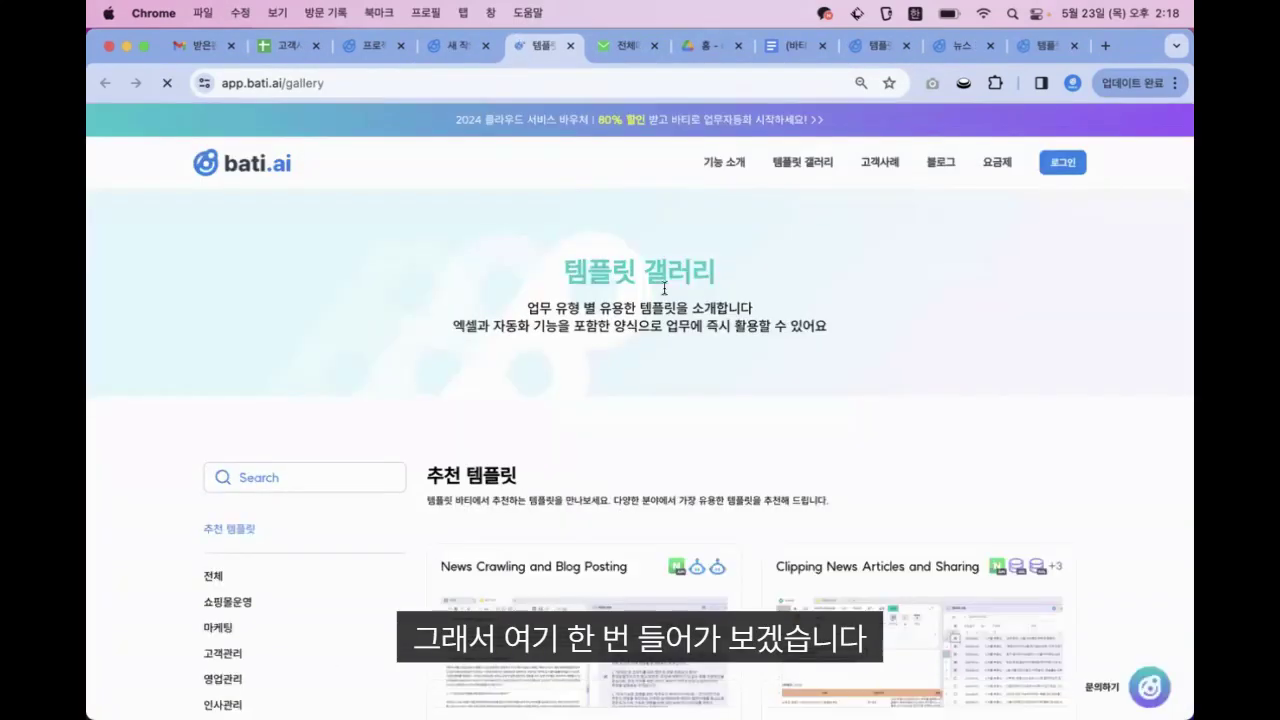
pyautogui.scroll(-2, 515, 320)
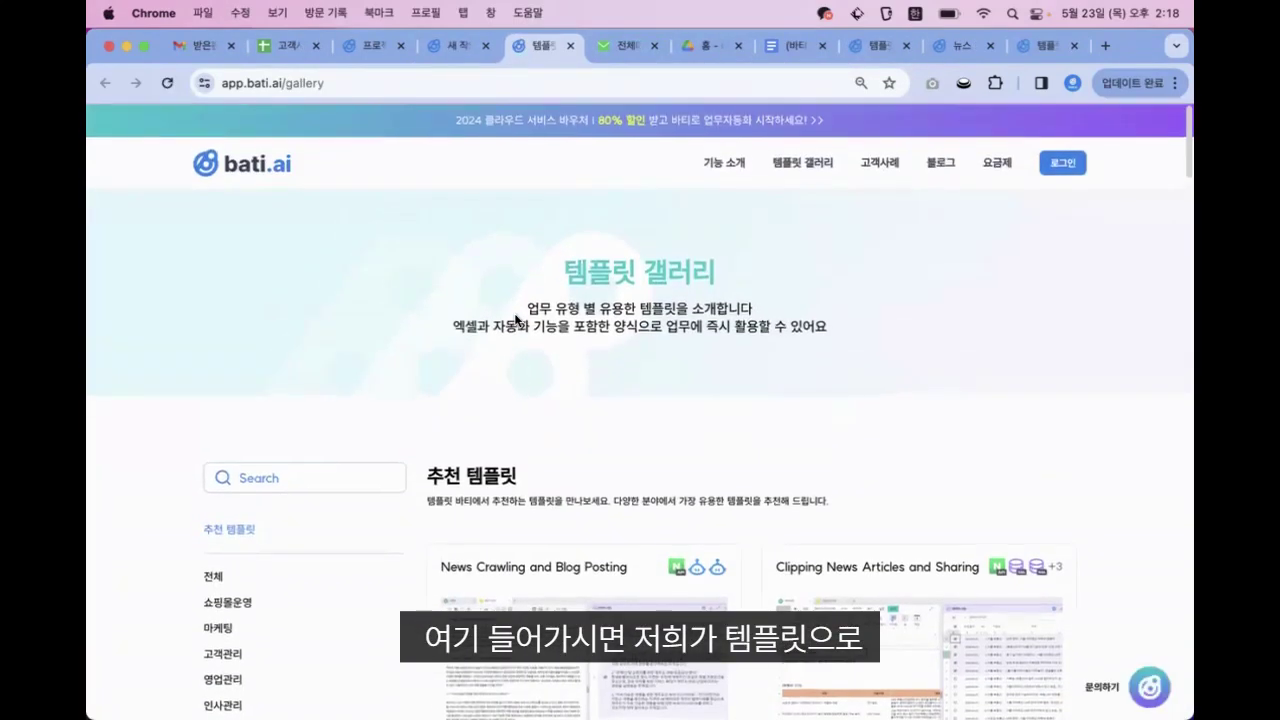
pyautogui.scroll(-4, 515, 320)
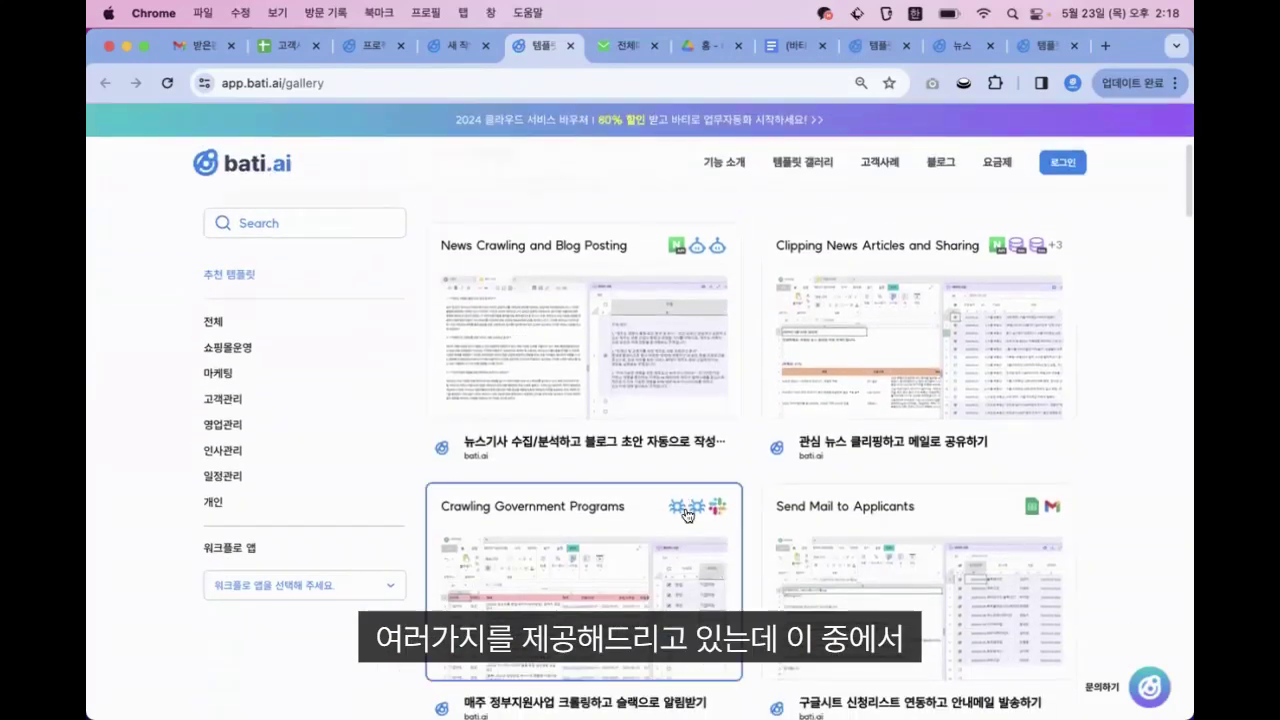
pyautogui.scroll(-5, 1062, 358)
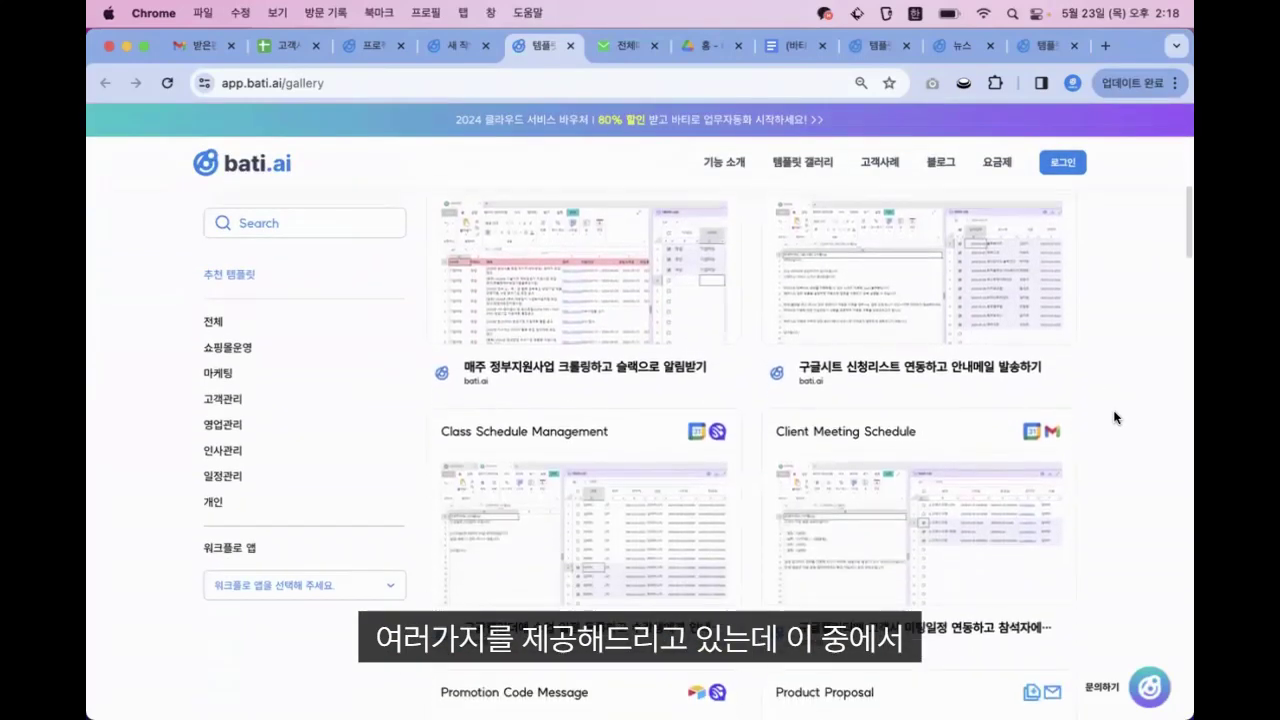
pyautogui.scroll(7, 1116, 417)
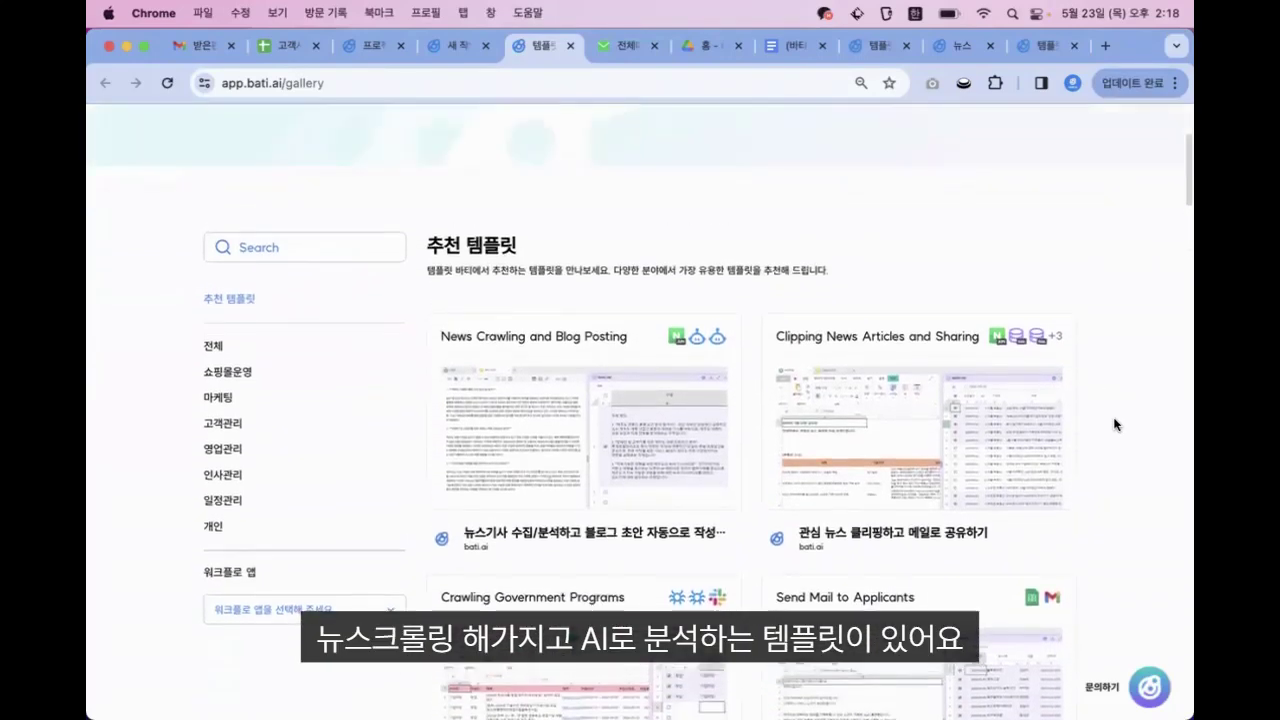
pyautogui.click(266, 276)
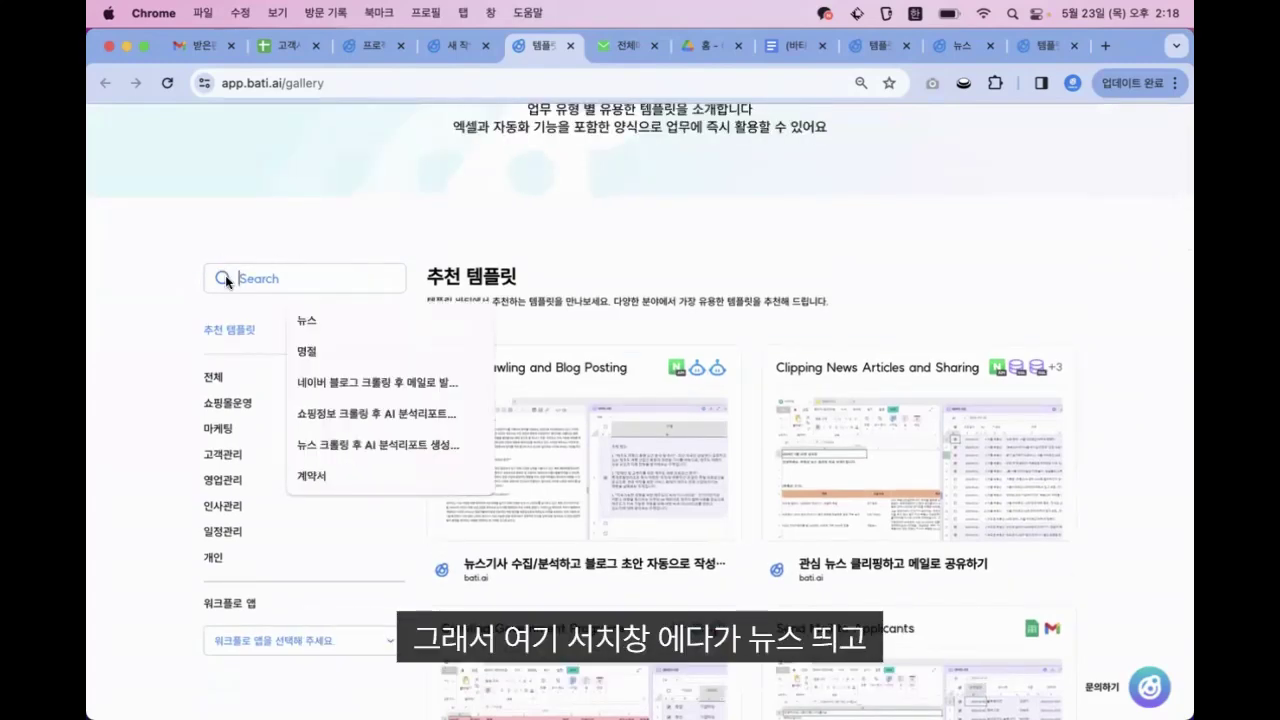
pyautogui.write('뉴스')
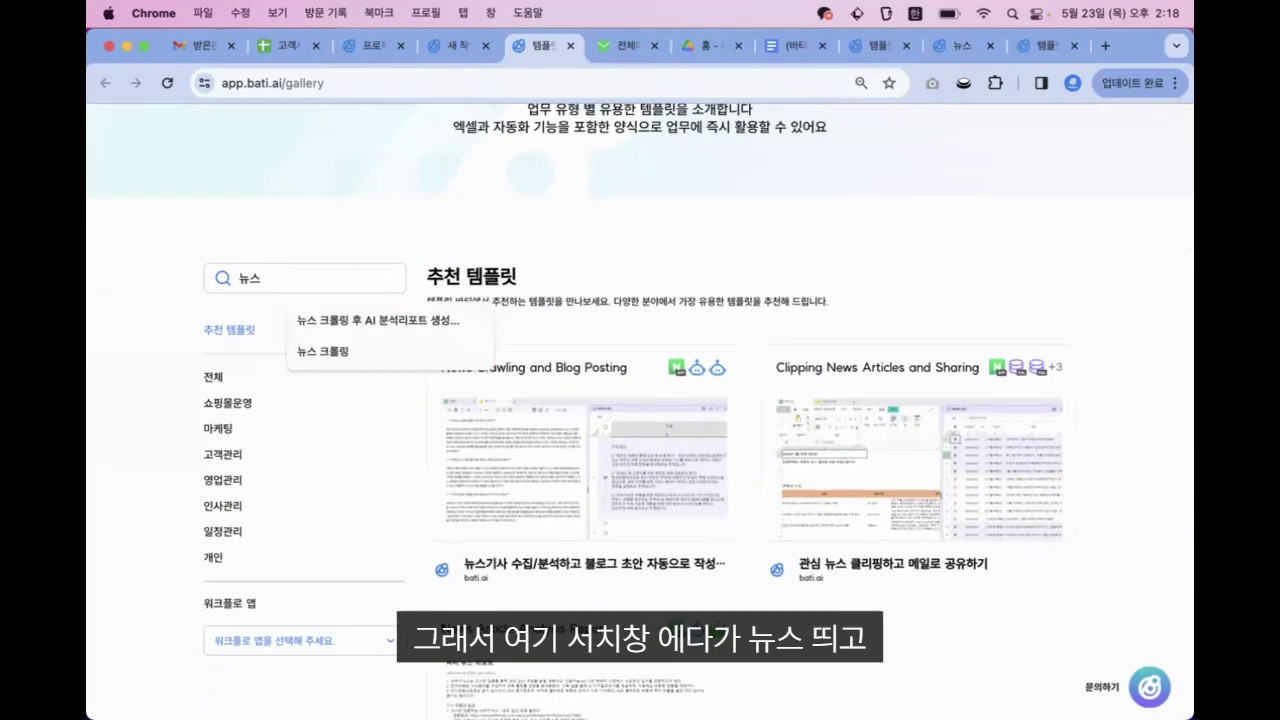
pyautogui.write(' 크')
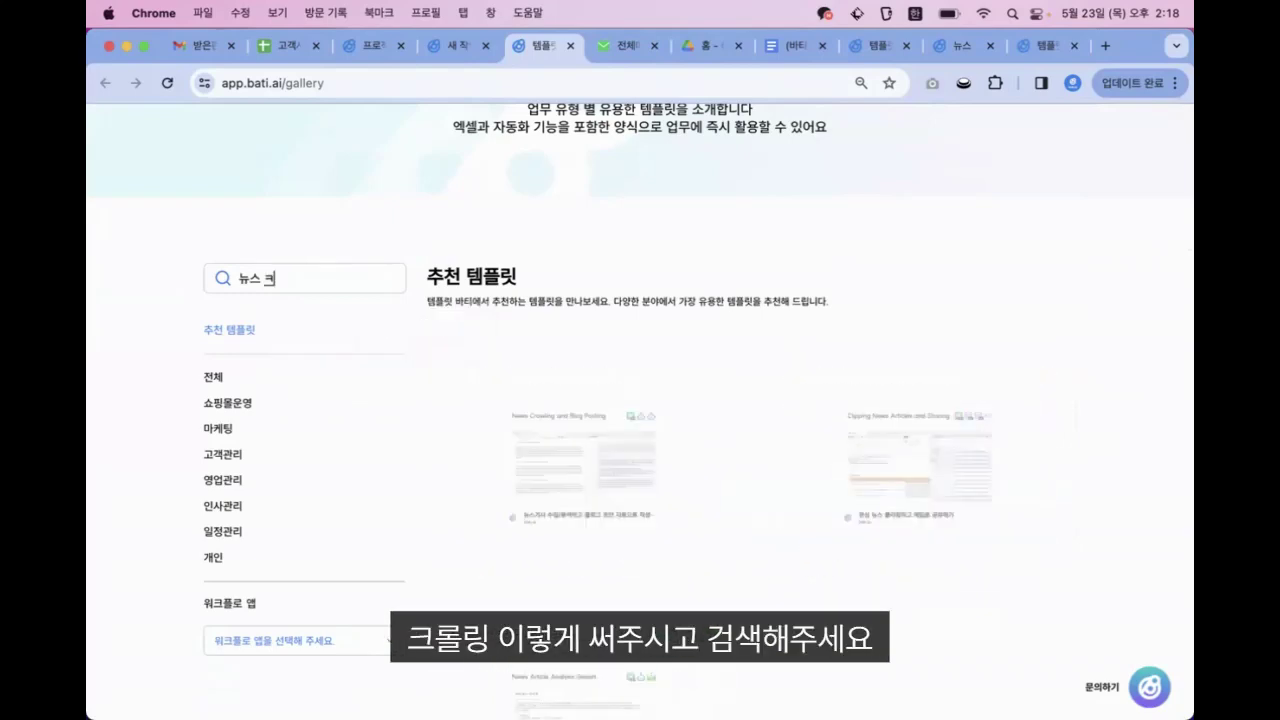
pyautogui.write('롤링')
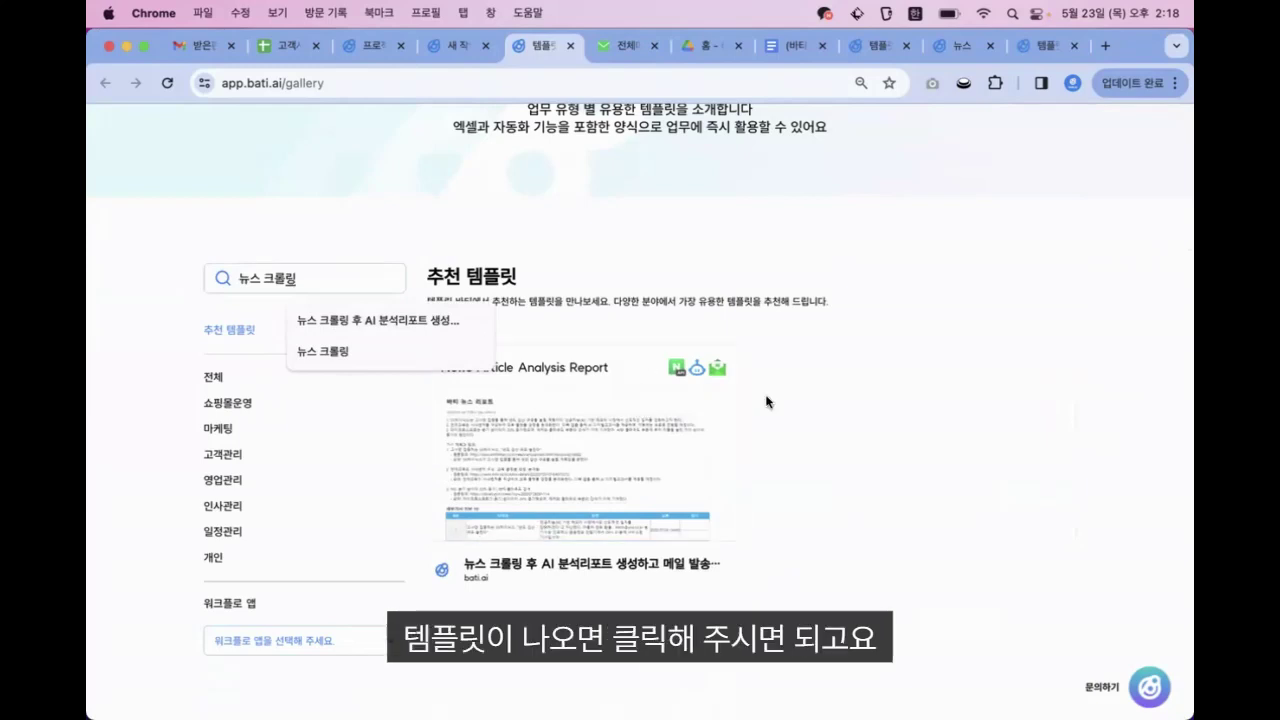
pyautogui.click(571, 443)
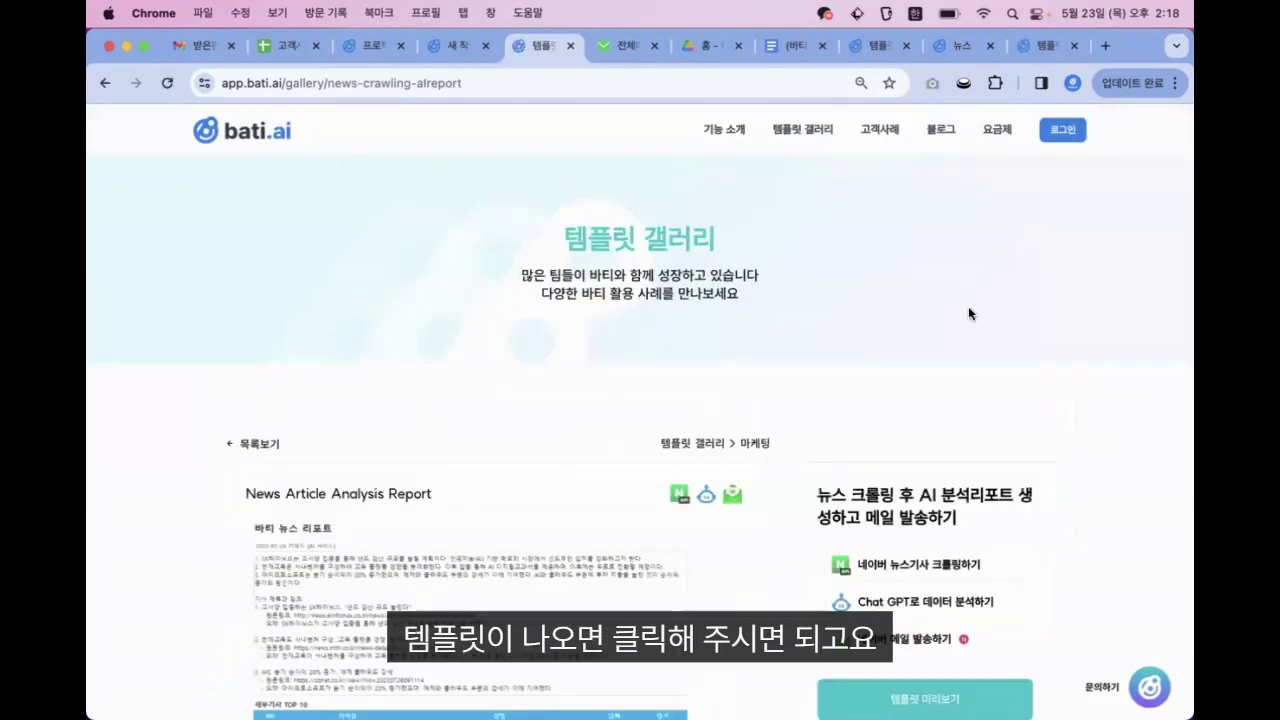
# Preview the template's 바티 뉴스 리포트 sheet and its three-step workflow
pyautogui.scroll(-5, 992, 304)
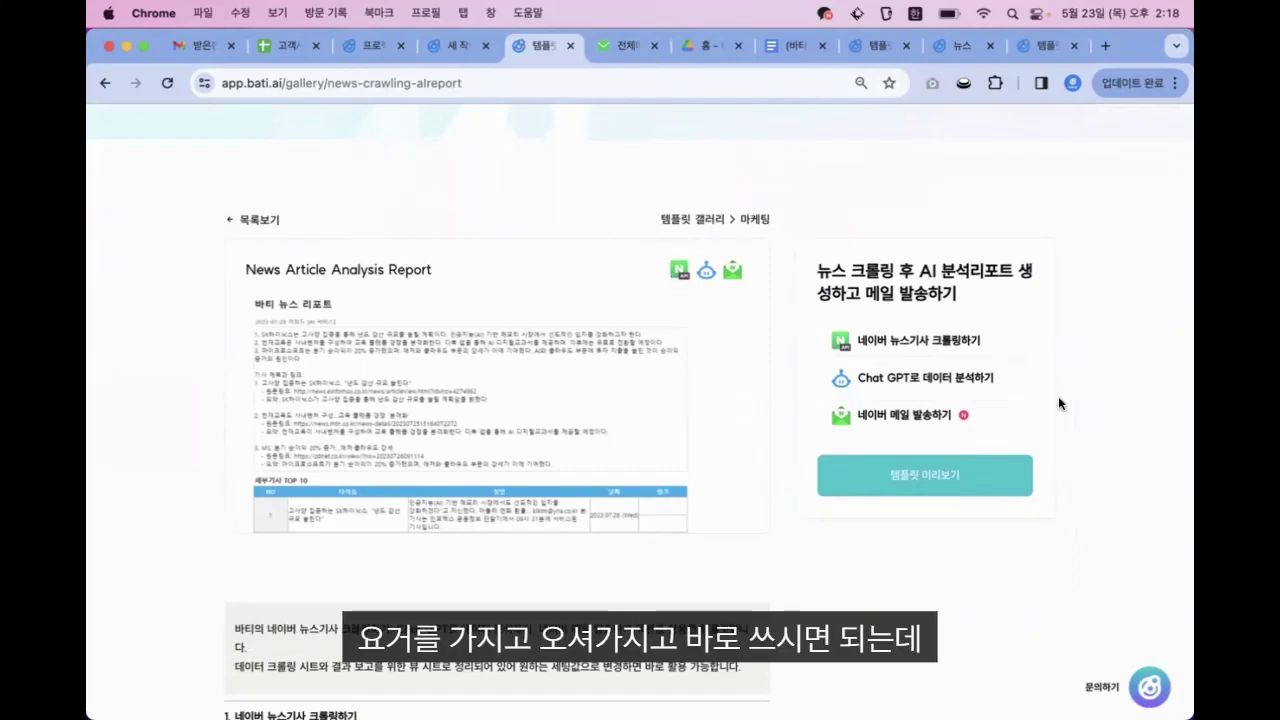
pyautogui.click(908, 485)
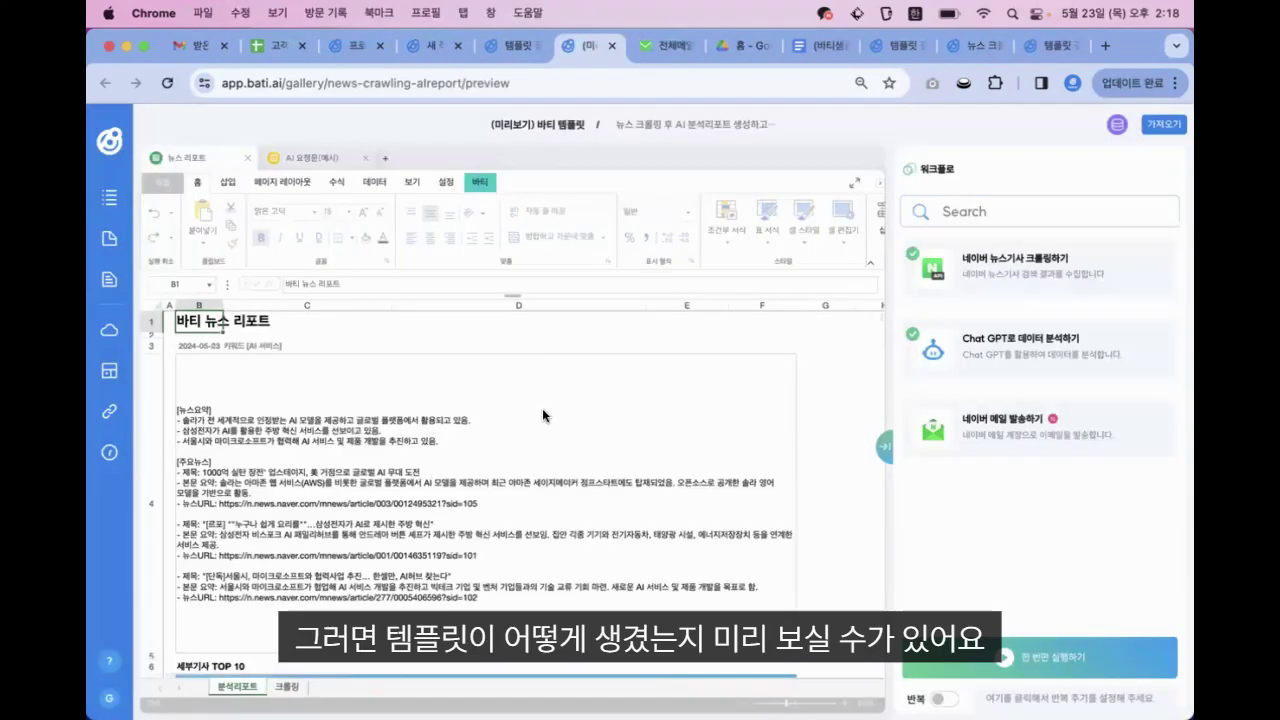
# Import the template as a new task into the 5/23 바티 실습 웨비나 project, then return to the gallery
pyautogui.scroll(-5, 545, 447)
pyautogui.scroll(5, 545, 447)
pyautogui.click(1153, 118)
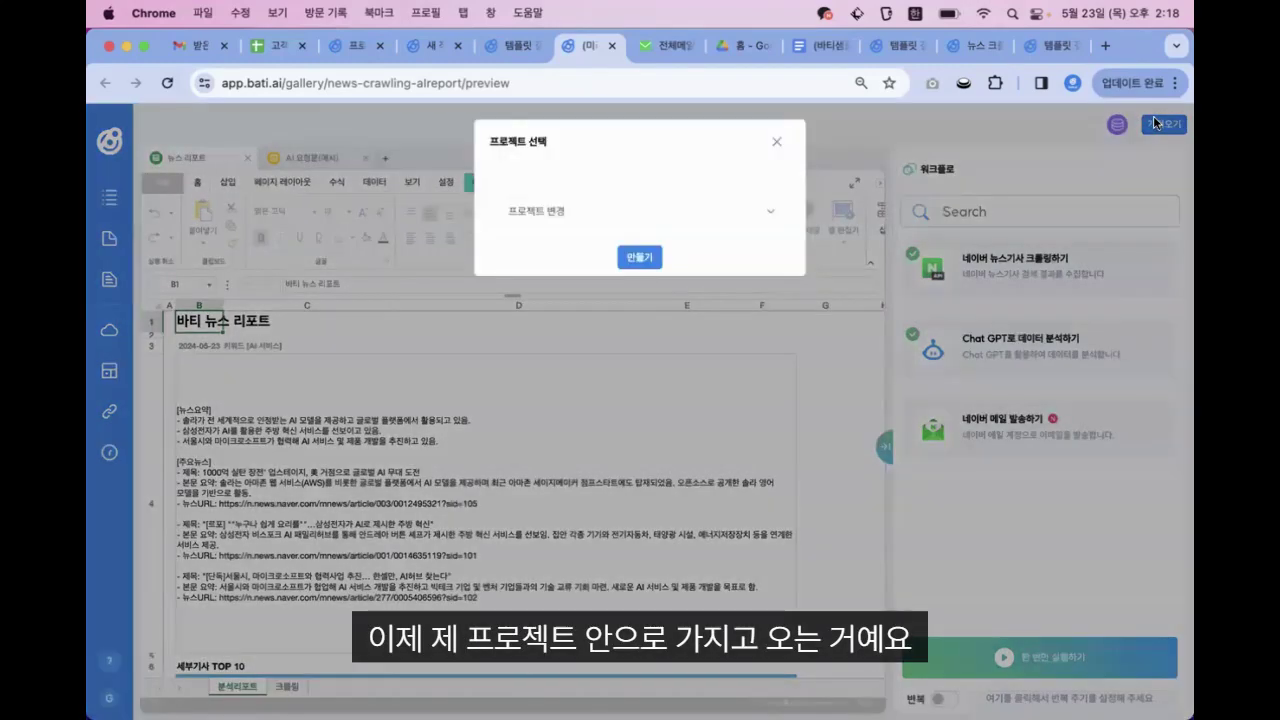
pyautogui.click(712, 206)
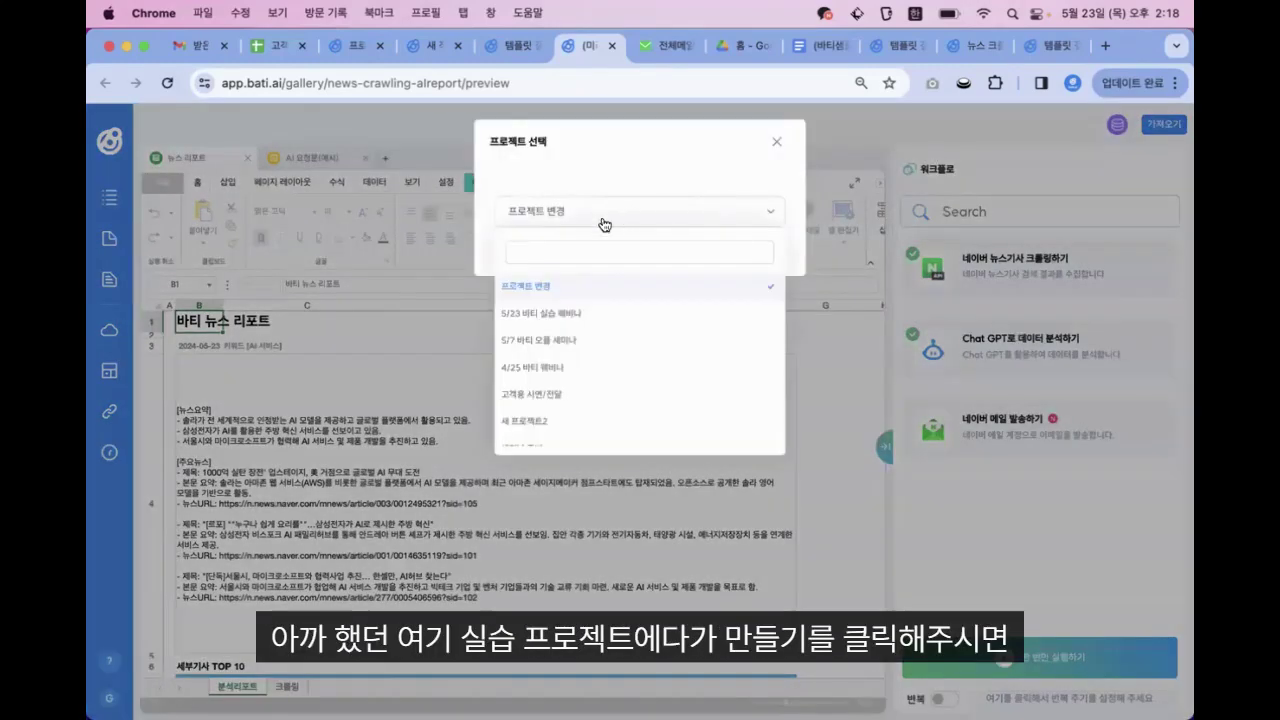
pyautogui.click(552, 313)
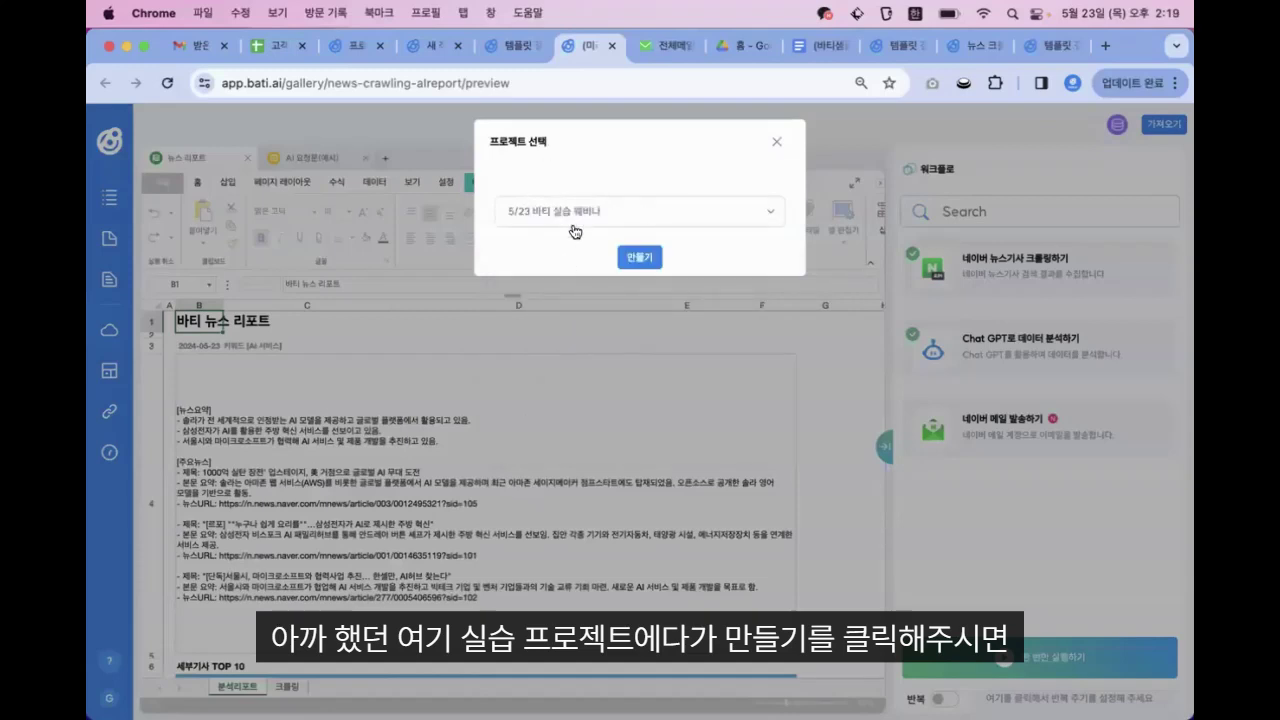
pyautogui.click(638, 260)
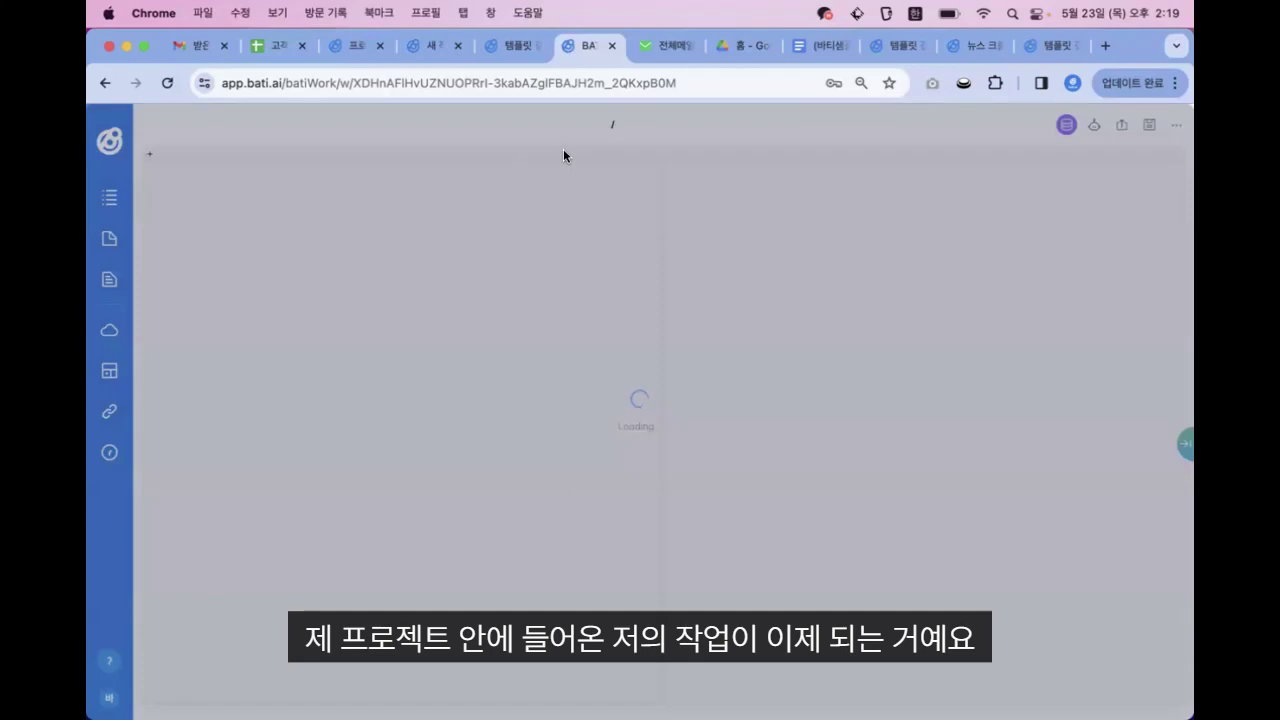
pyautogui.click(510, 45)
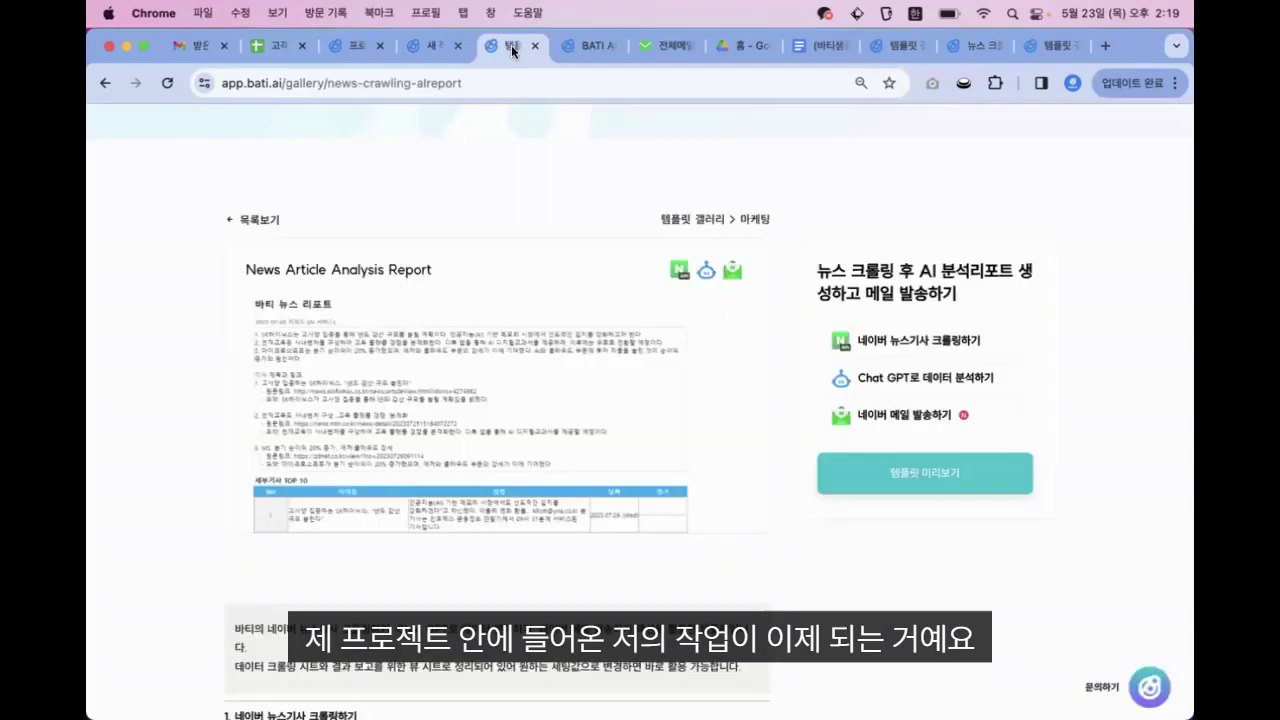
pyautogui.scroll(-5, 516, 344)
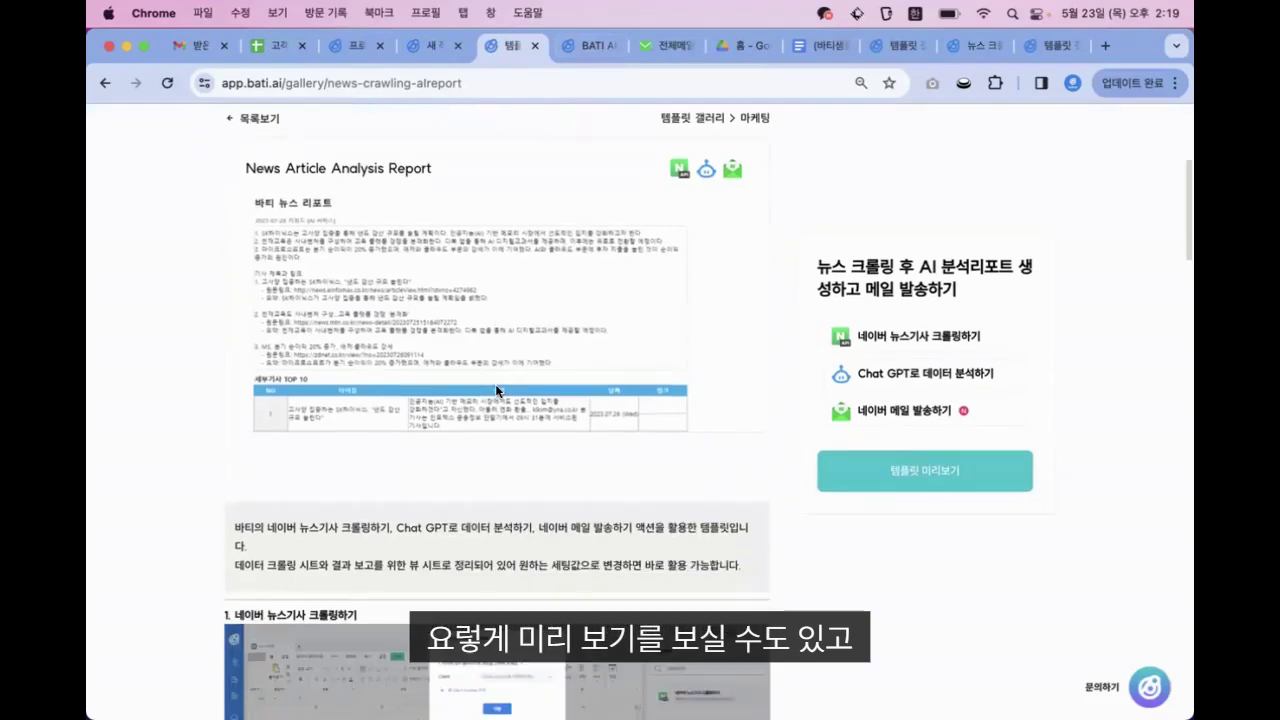
# Switch browser tabs to the imported 뉴스 report task
pyautogui.scroll(-3, 470, 289)
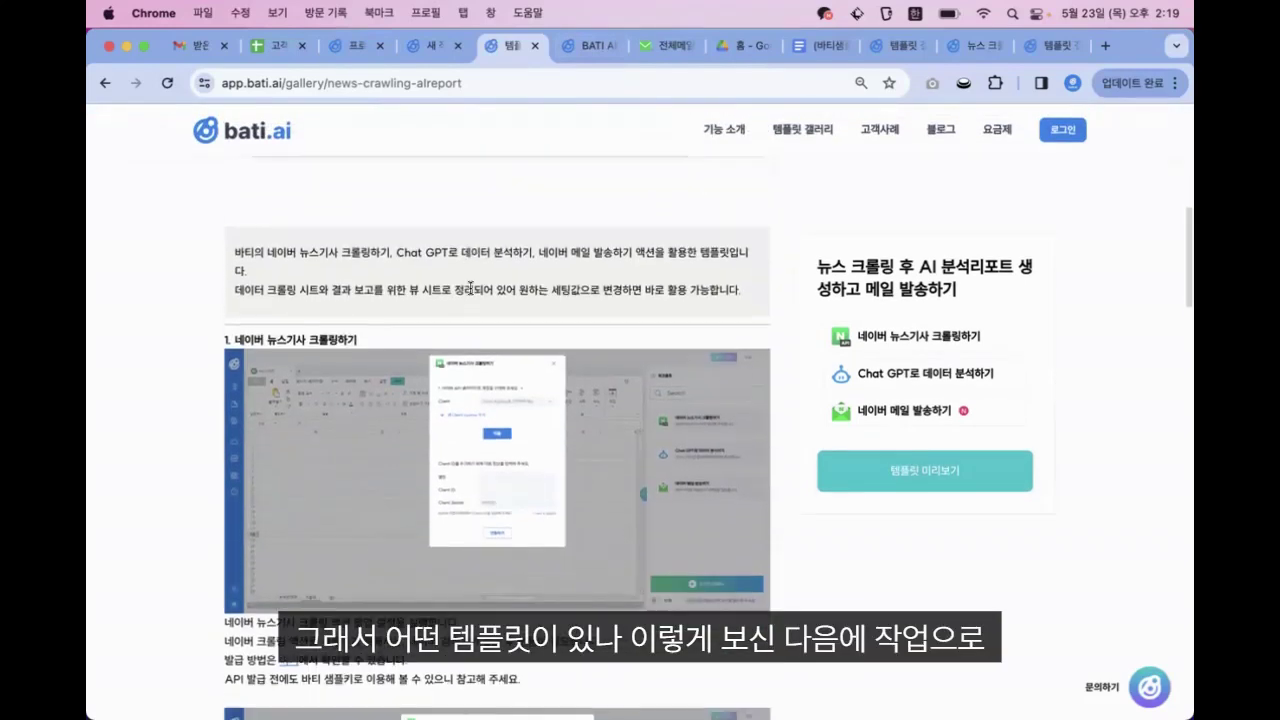
pyautogui.click(590, 44)
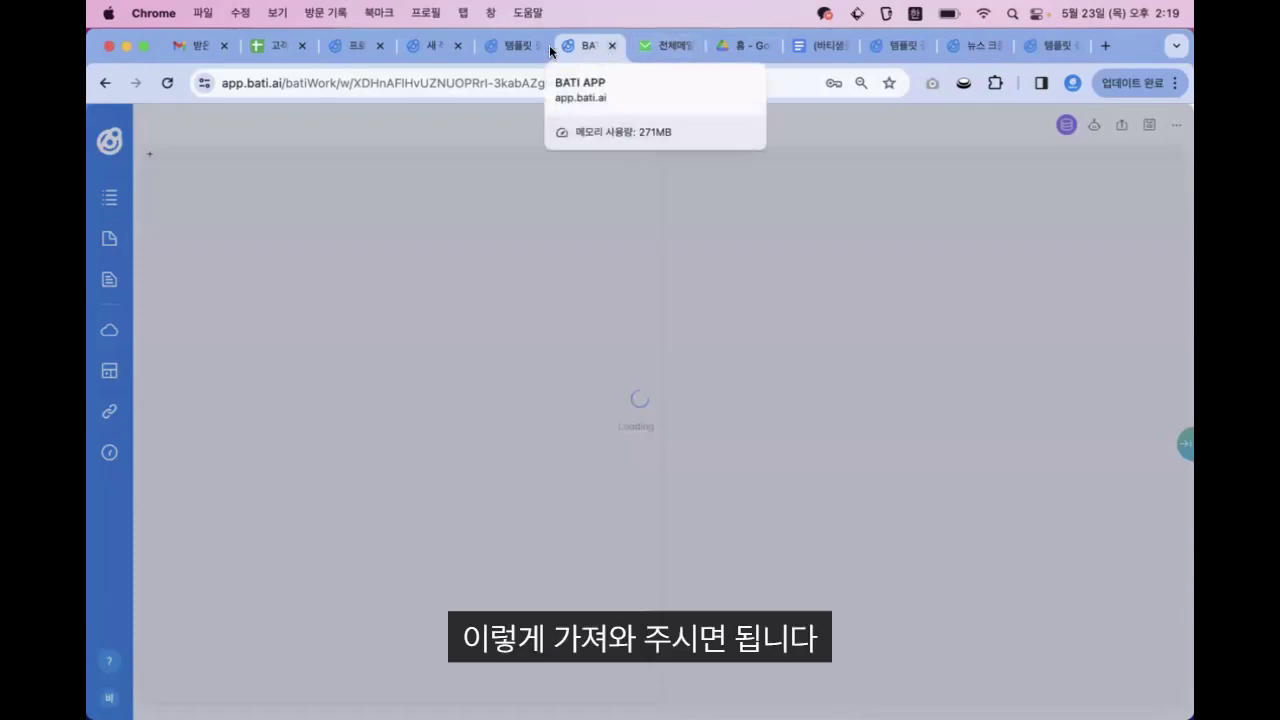
pyautogui.click(511, 45)
pyautogui.click(591, 45)
pyautogui.click(499, 47)
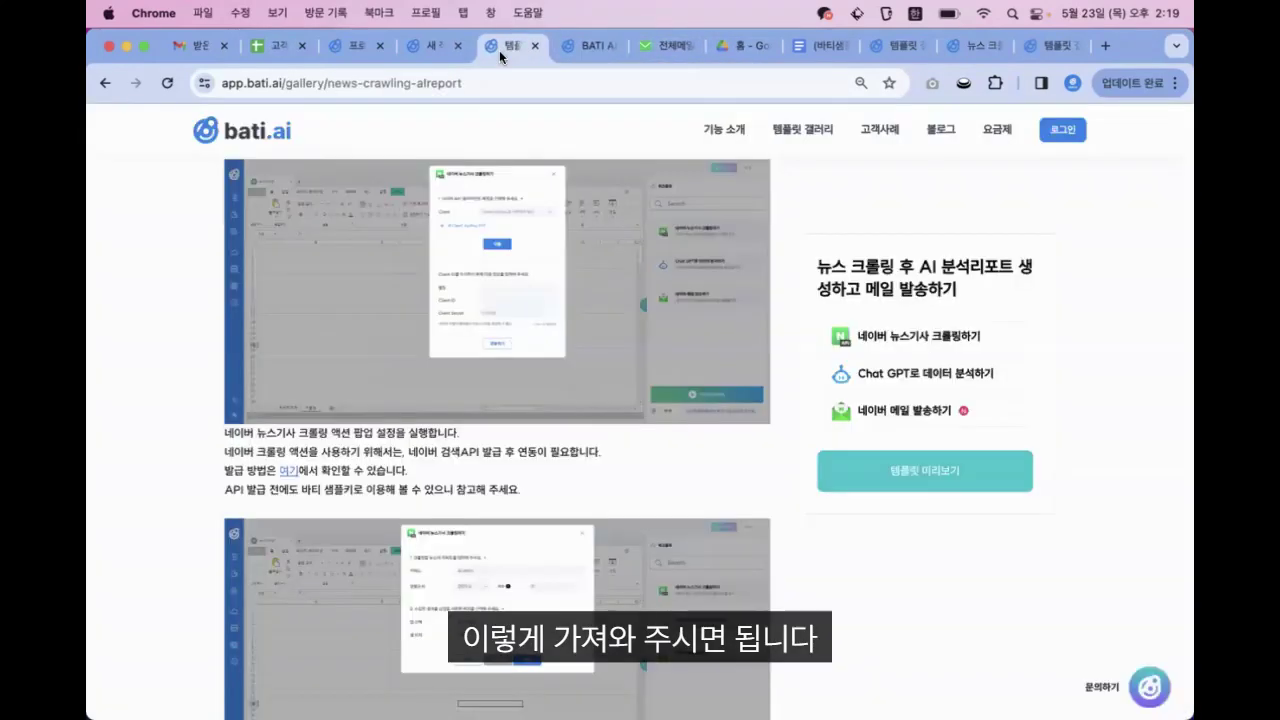
pyautogui.click(425, 44)
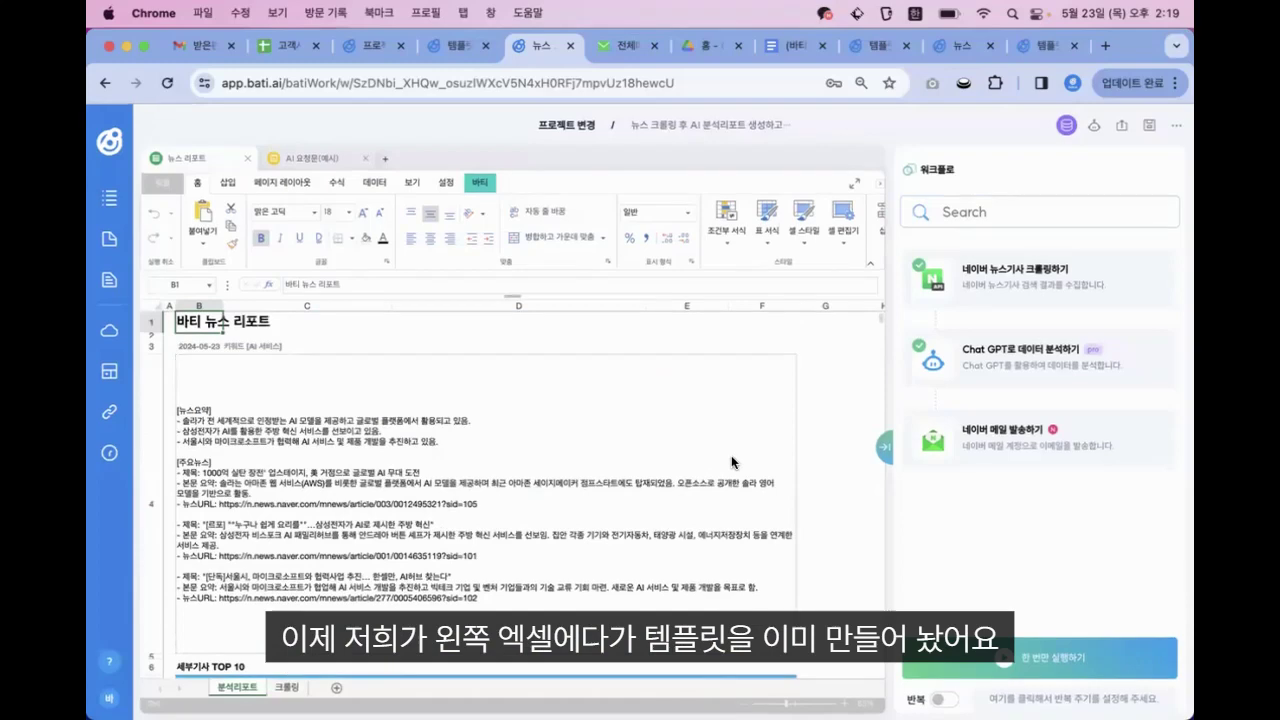
# Inspect the news summary cell and the article title cells in the TOP 10 table
pyautogui.click(484, 485)
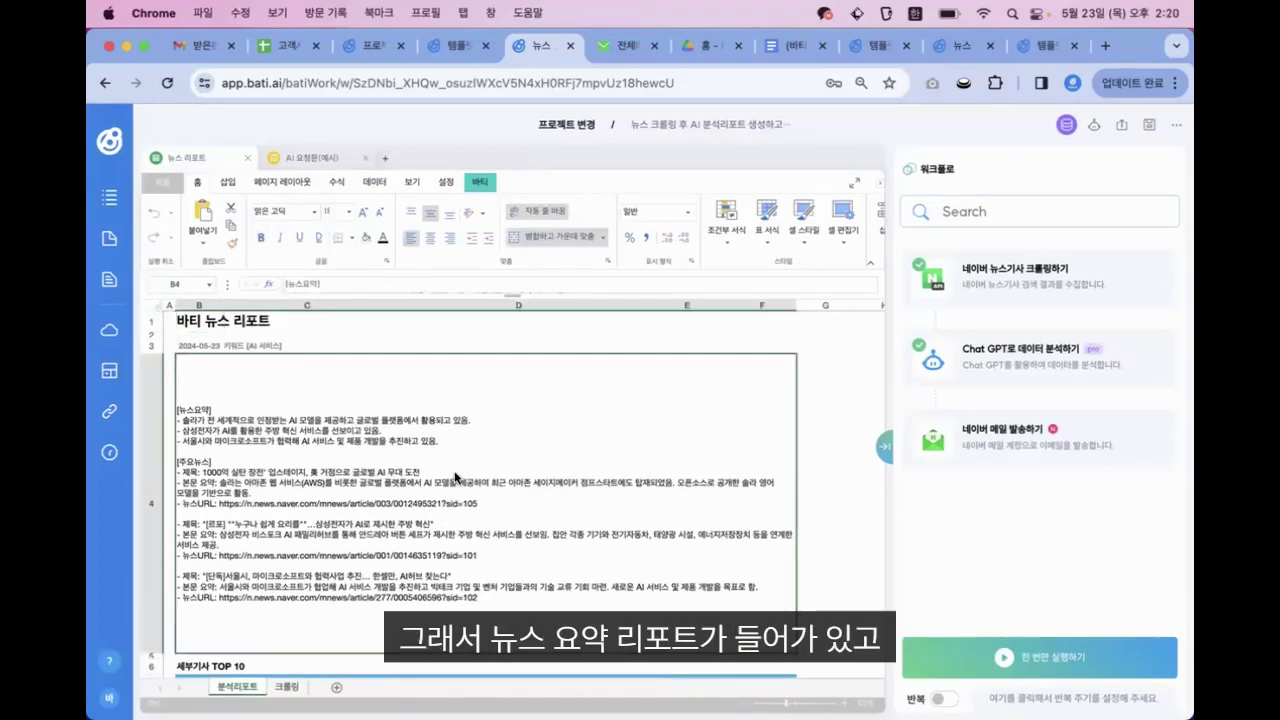
pyautogui.scroll(-10, 413, 588)
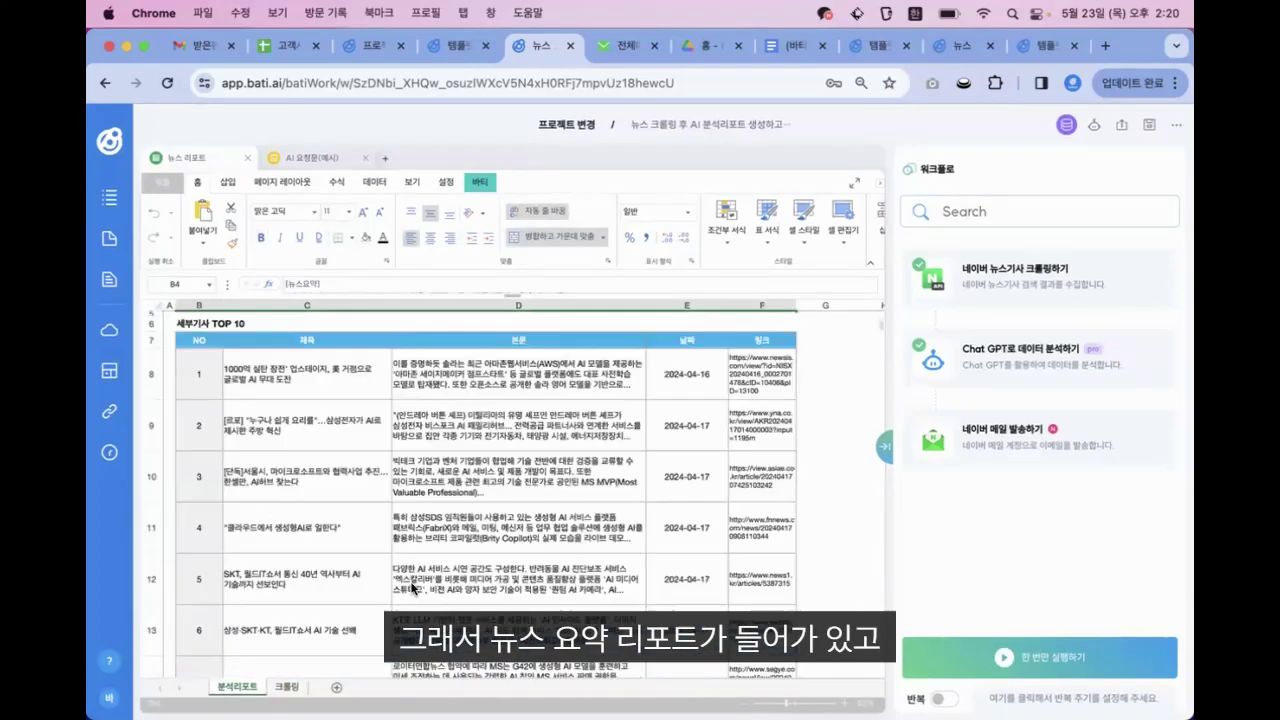
pyautogui.click(331, 377)
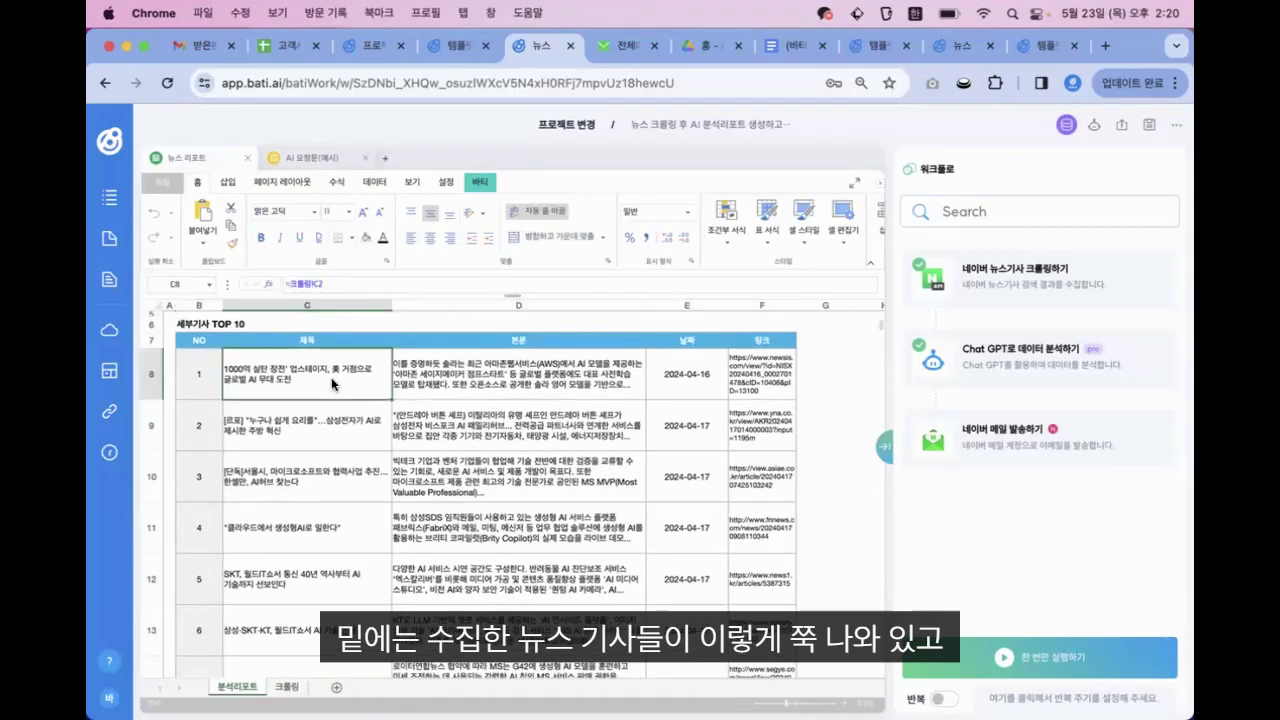
pyautogui.press('Down')
pyautogui.press('Down')
pyautogui.press('Down')
pyautogui.press('Down')
pyautogui.press('Down')
pyautogui.press('Down')
pyautogui.press('Down')
pyautogui.press('Down')
pyautogui.press('Down')
pyautogui.press('Down')
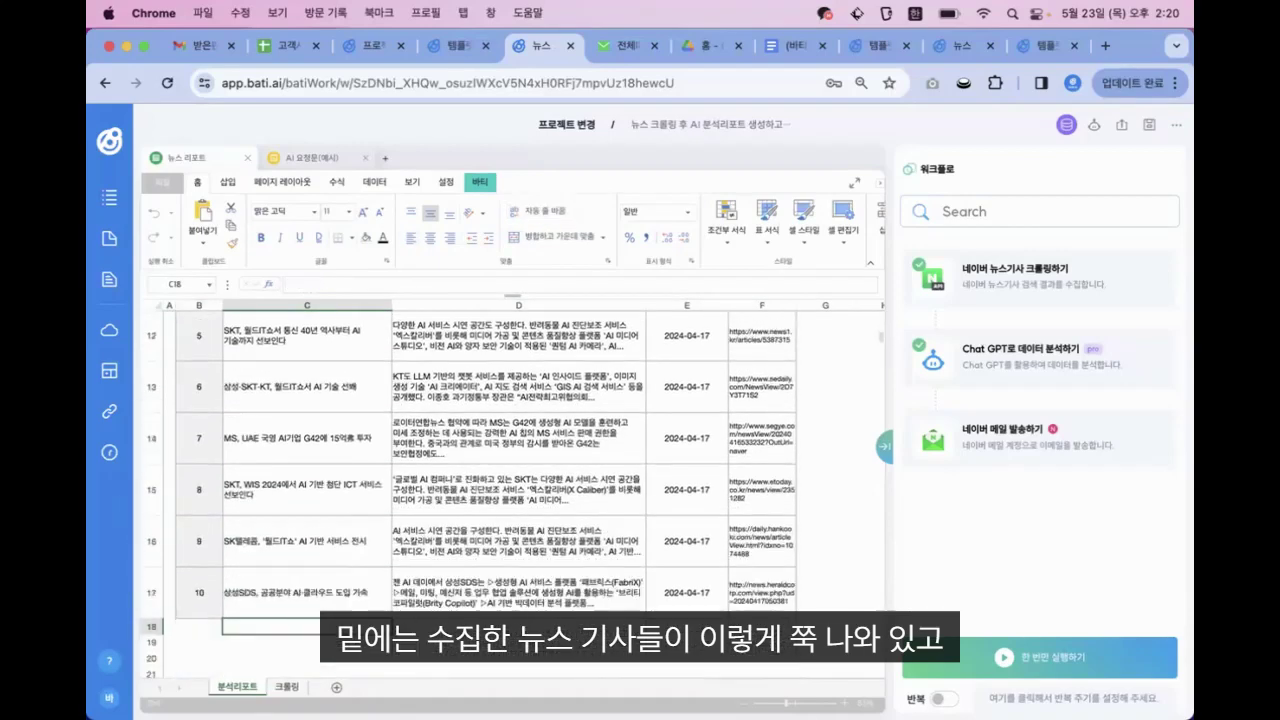
pyautogui.press('Up')
pyautogui.press('Up')
pyautogui.press('Up')
pyautogui.press('Up')
pyautogui.press('Up')
pyautogui.press('Up')
pyautogui.press('Up')
pyautogui.press('Up')
pyautogui.press('Up')
pyautogui.press('Up')
pyautogui.press('Up')
pyautogui.press('Up')
pyautogui.press('Up')
pyautogui.press('Up')
pyautogui.press('Up')
pyautogui.press('Up')
pyautogui.press('Up')
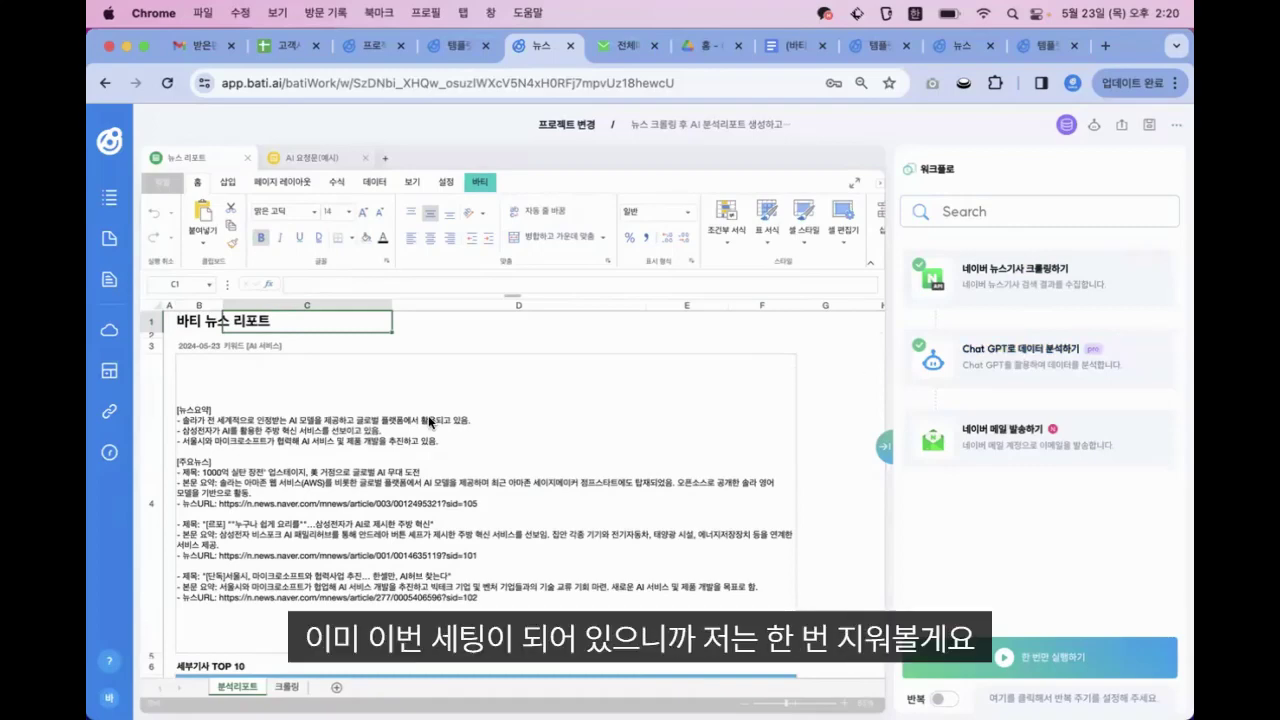
# Clear the existing news summary report cell
pyautogui.scroll(-5, 430, 420)
pyautogui.scroll(5, 428, 415)
pyautogui.click(428, 415)
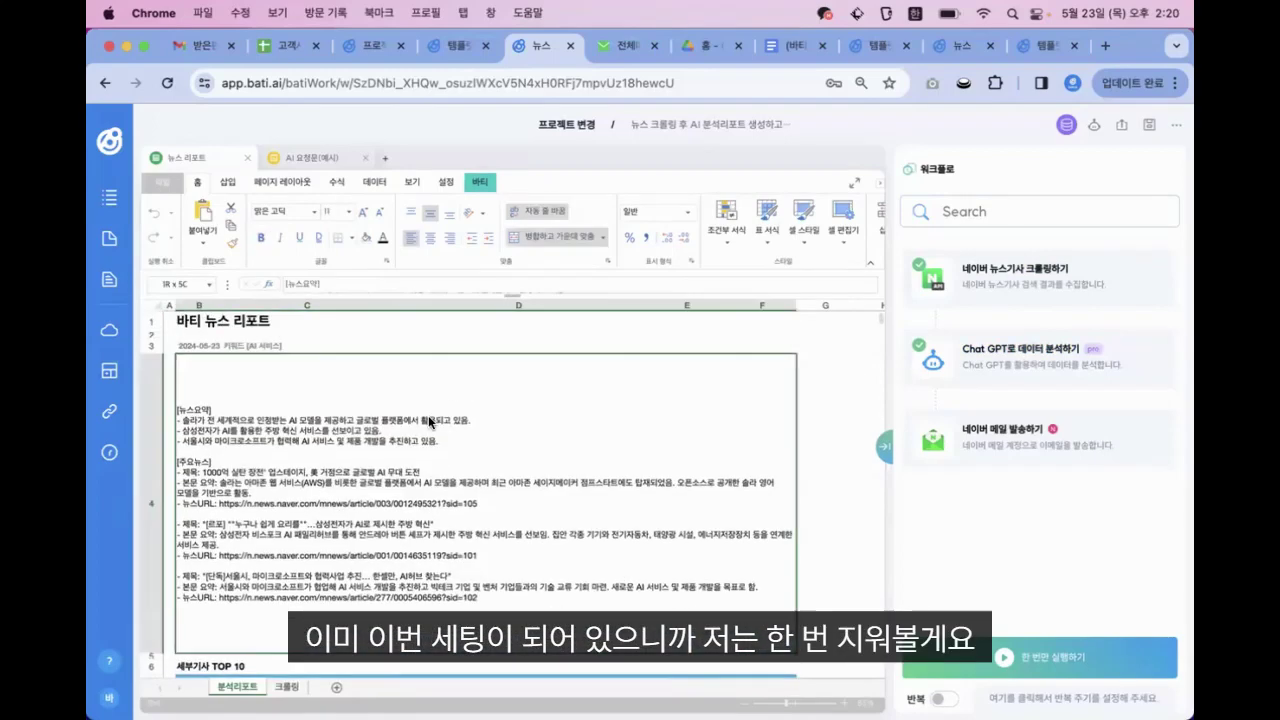
pyautogui.press('BackSpace')
# Set the Naver news crawling action to the first API account with keyword 현대자동차, replacing AI 서비스, and save
pyautogui.scroll(-5, 350, 488)
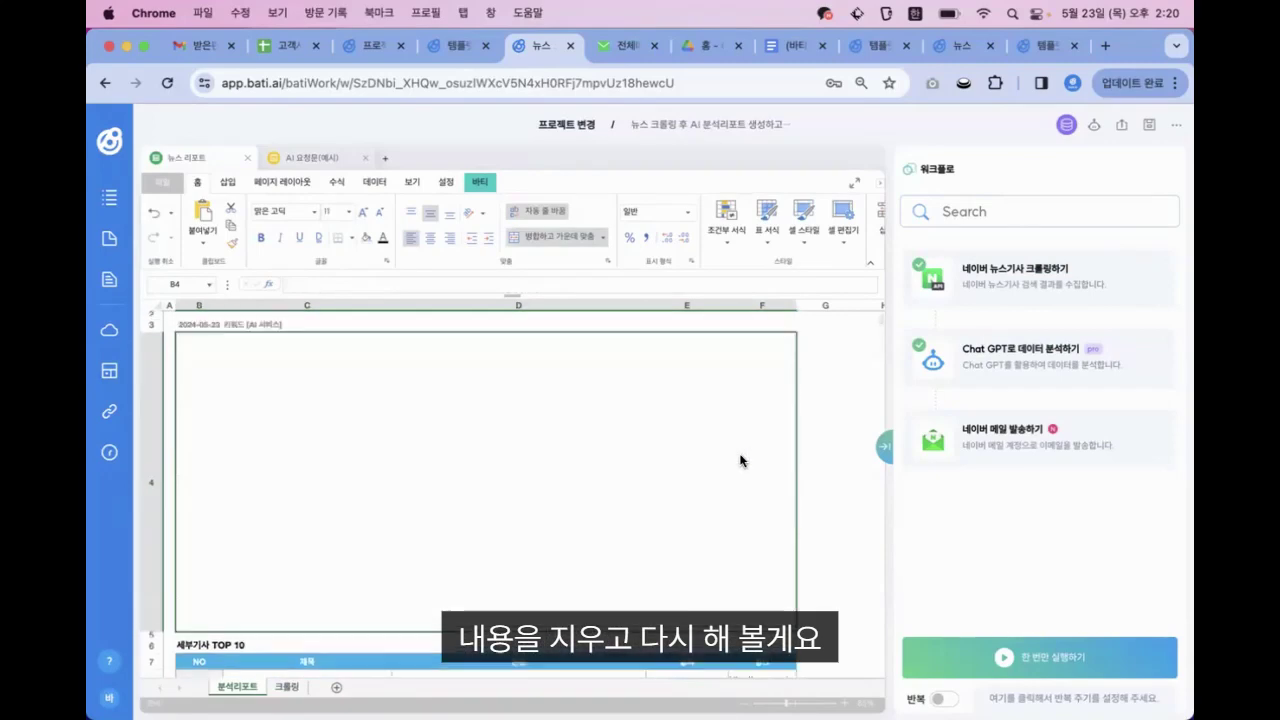
pyautogui.scroll(5, 744, 460)
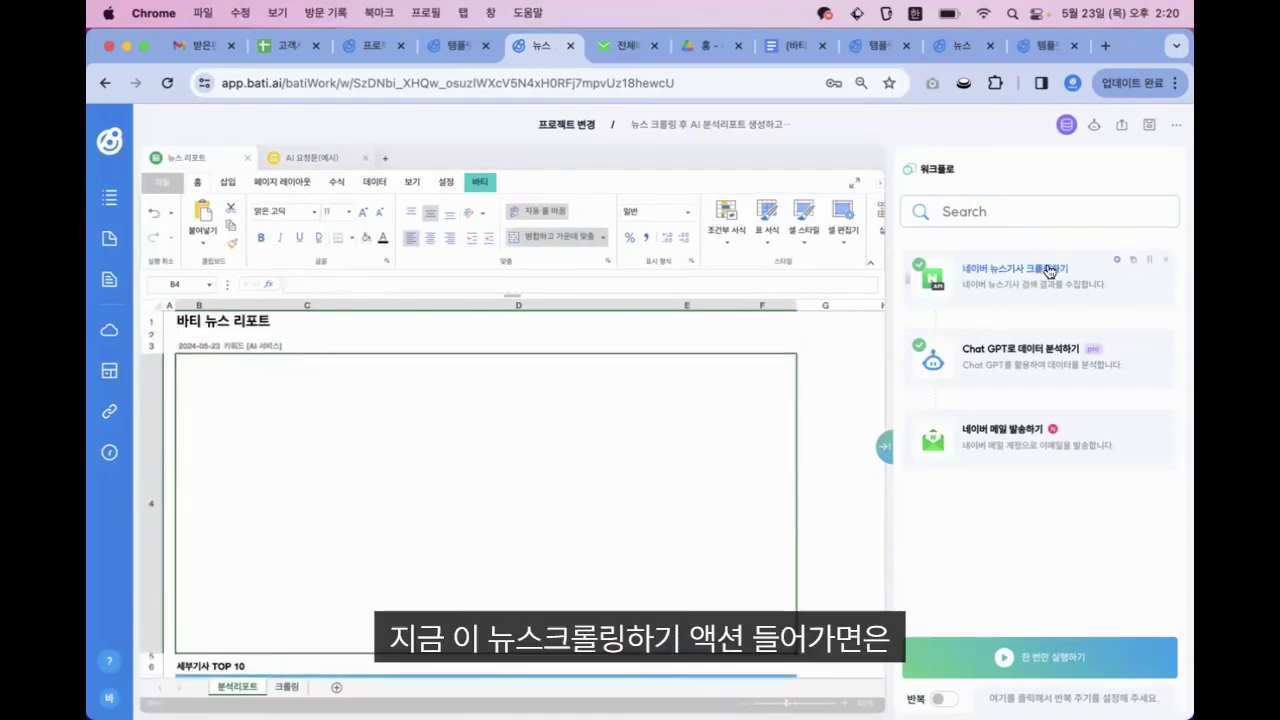
pyautogui.click(999, 268)
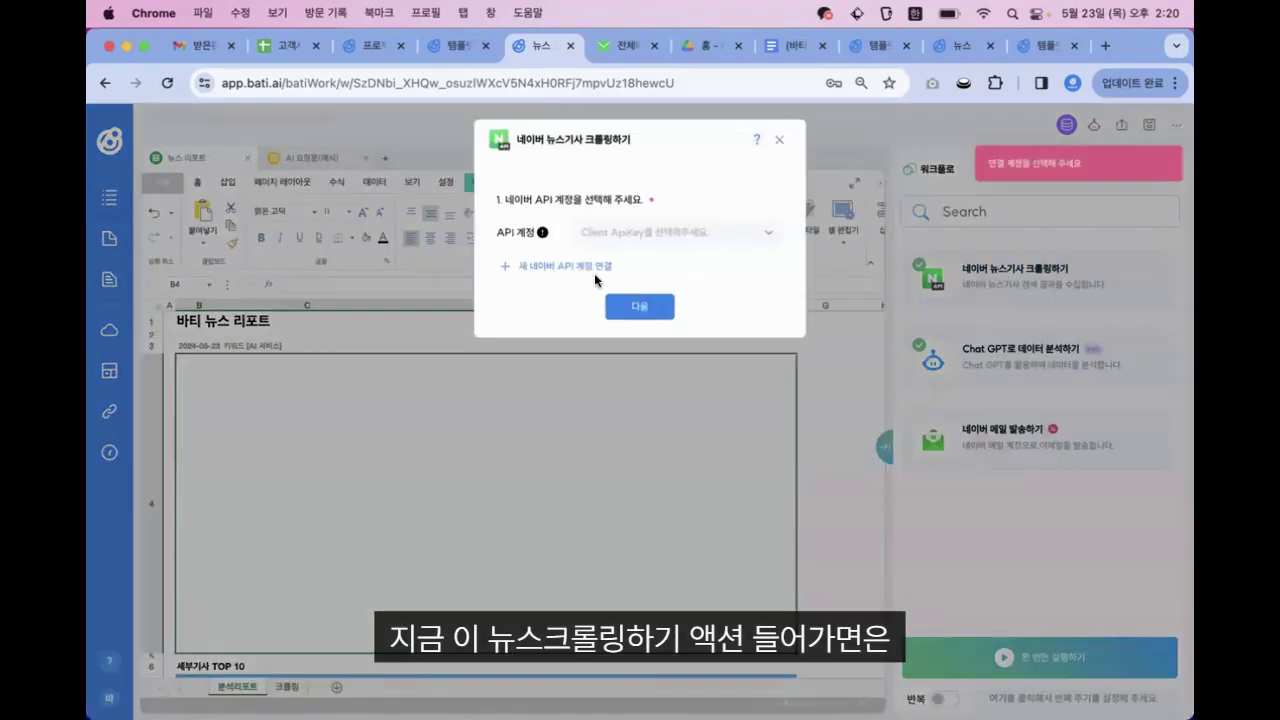
pyautogui.click(619, 227)
pyautogui.click(619, 304)
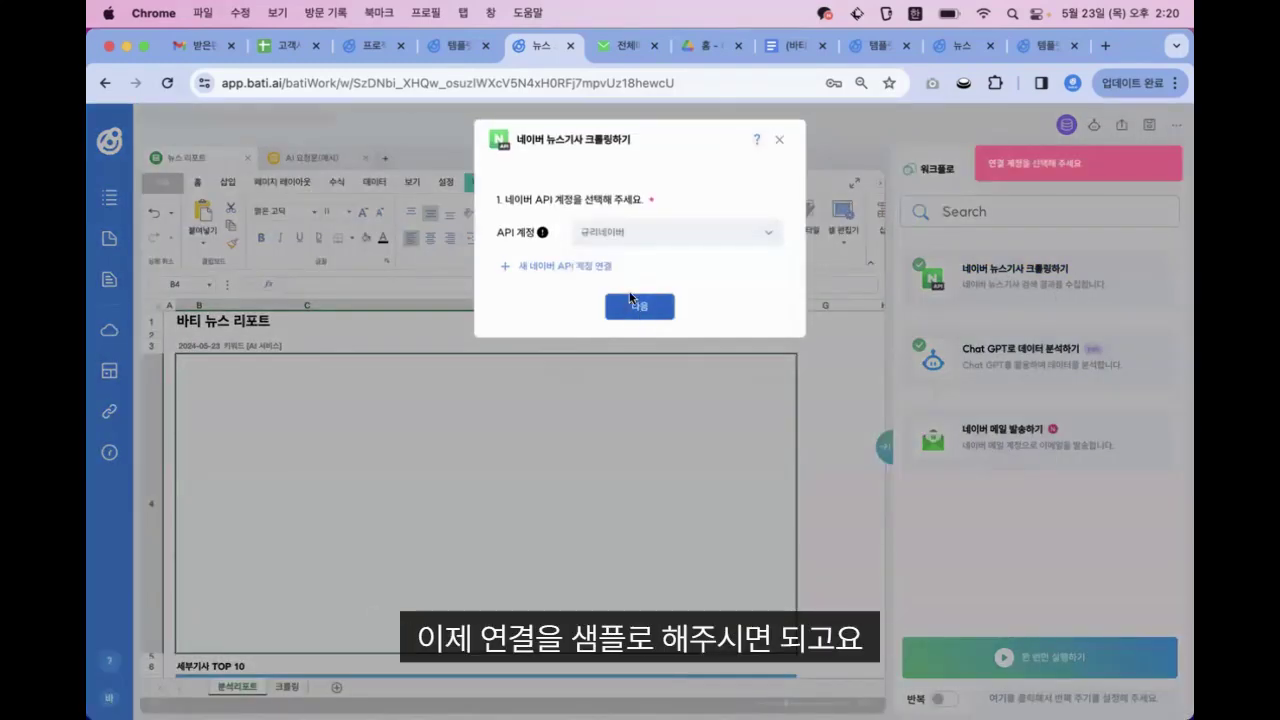
pyautogui.click(637, 305)
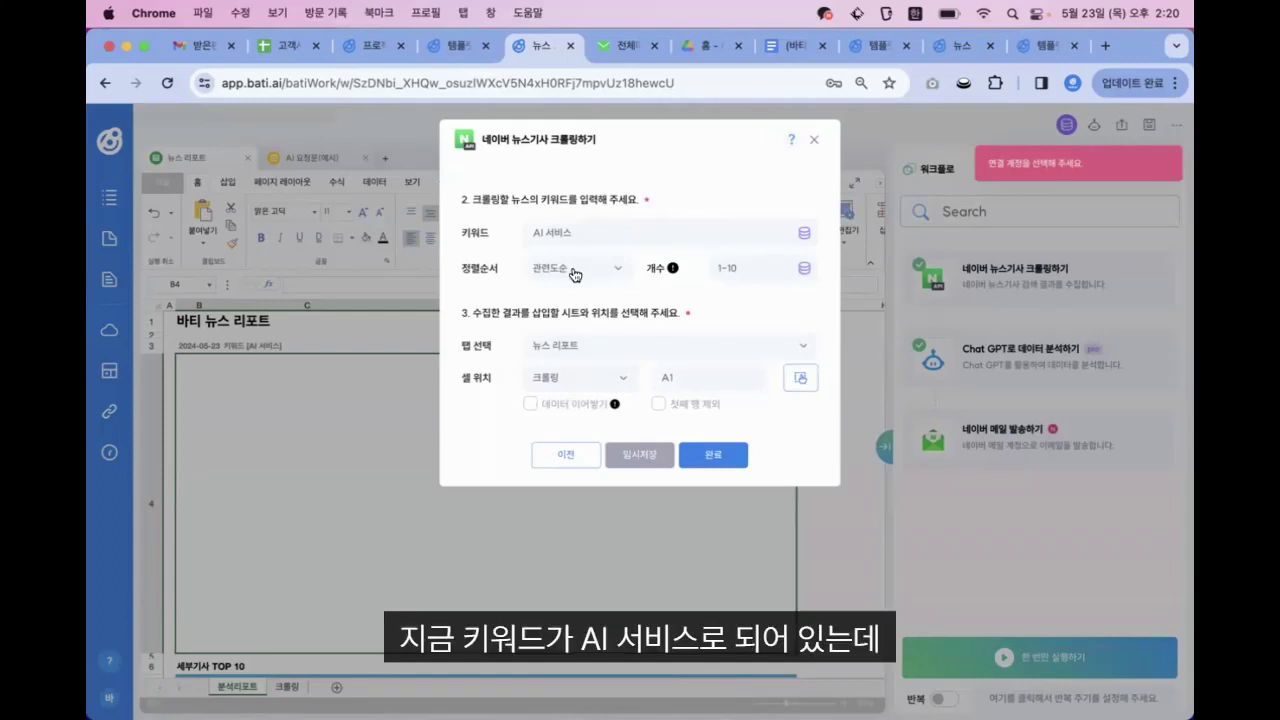
pyautogui.click(608, 233)
pyautogui.press('BackSpace')
pyautogui.press('BackSpace')
pyautogui.press('BackSpace')
pyautogui.press('BackSpace')
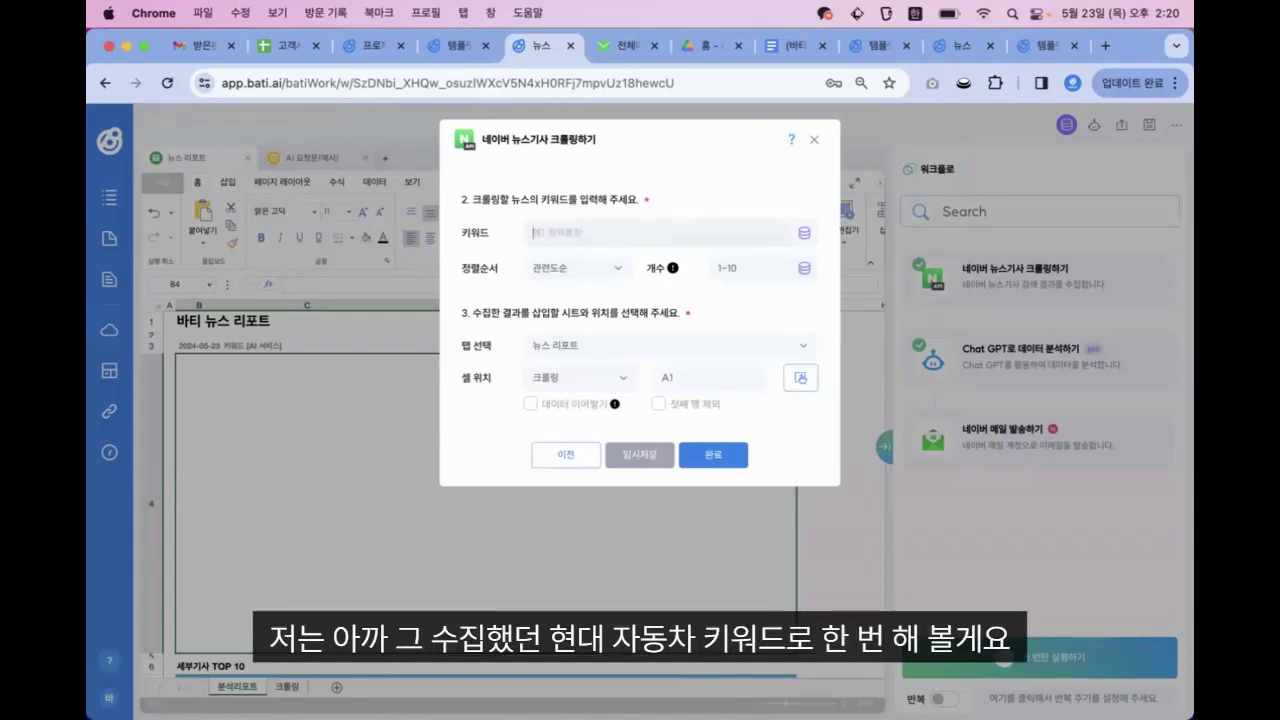
pyautogui.write('현대자동차')
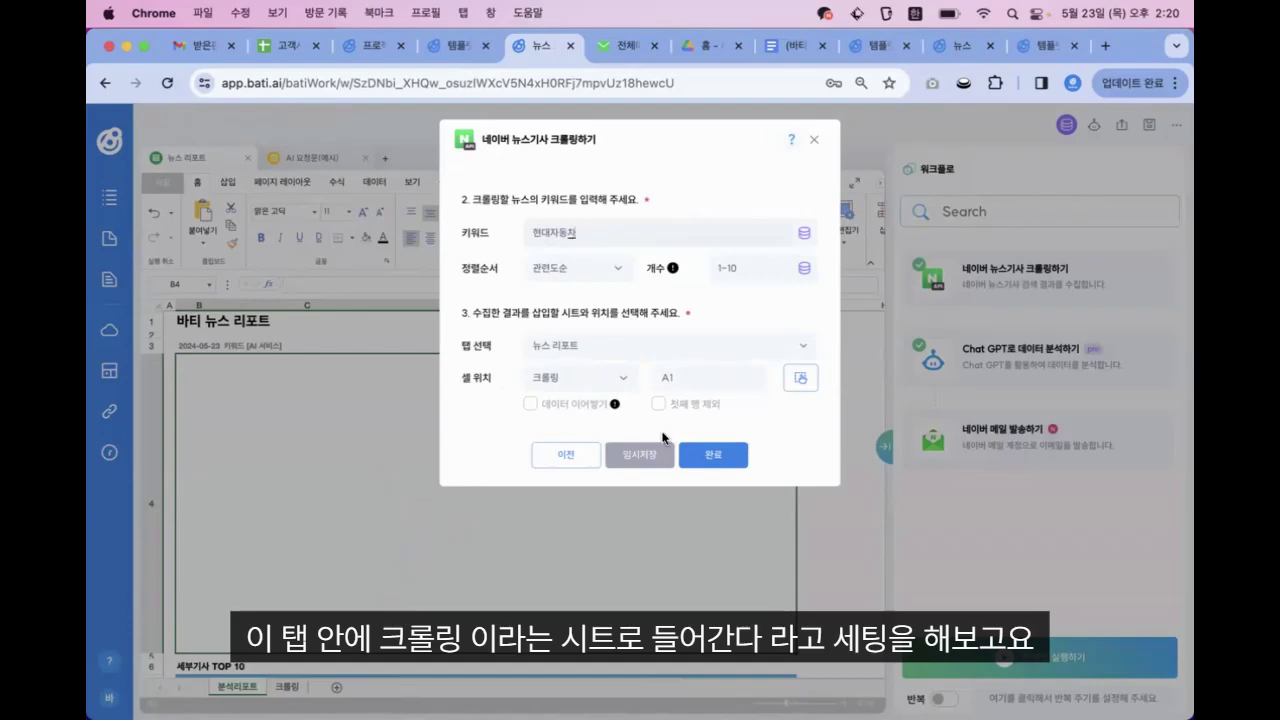
pyautogui.click(721, 455)
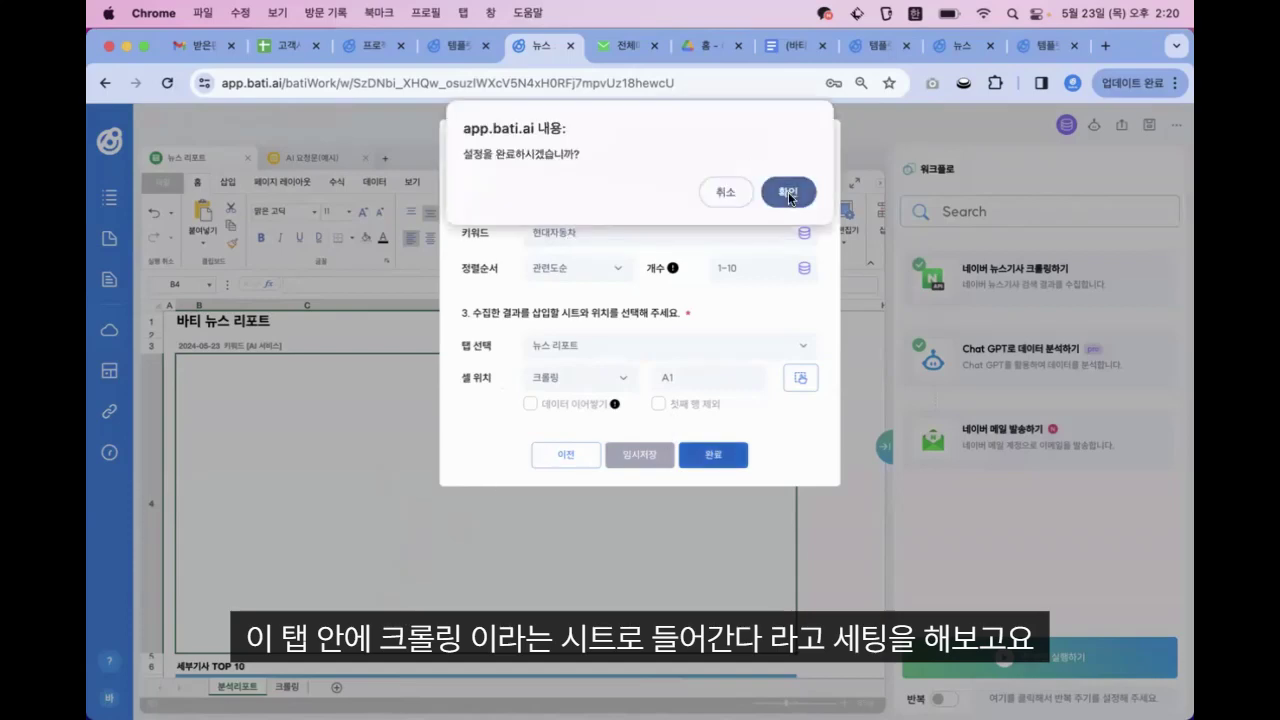
pyautogui.click(778, 192)
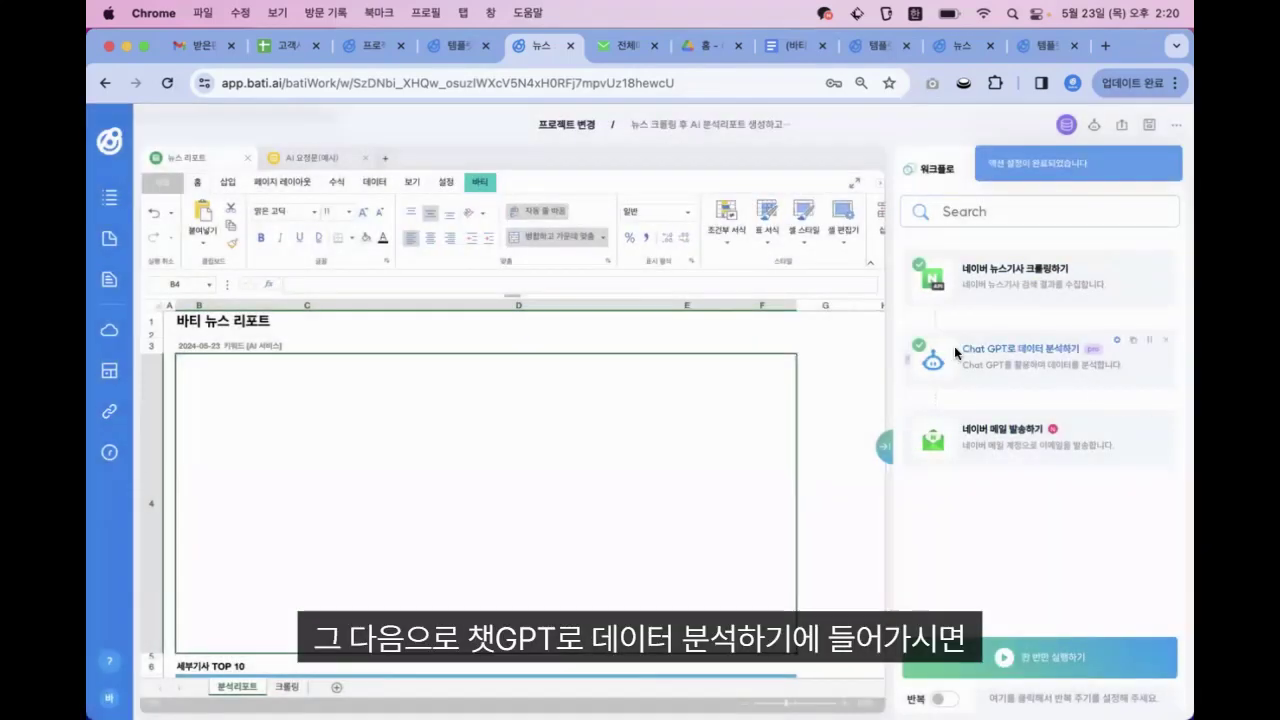
# Change the ChatGPT prompt's first line from 4~5 to 3 sentences and save the analysis action
pyautogui.click(1012, 352)
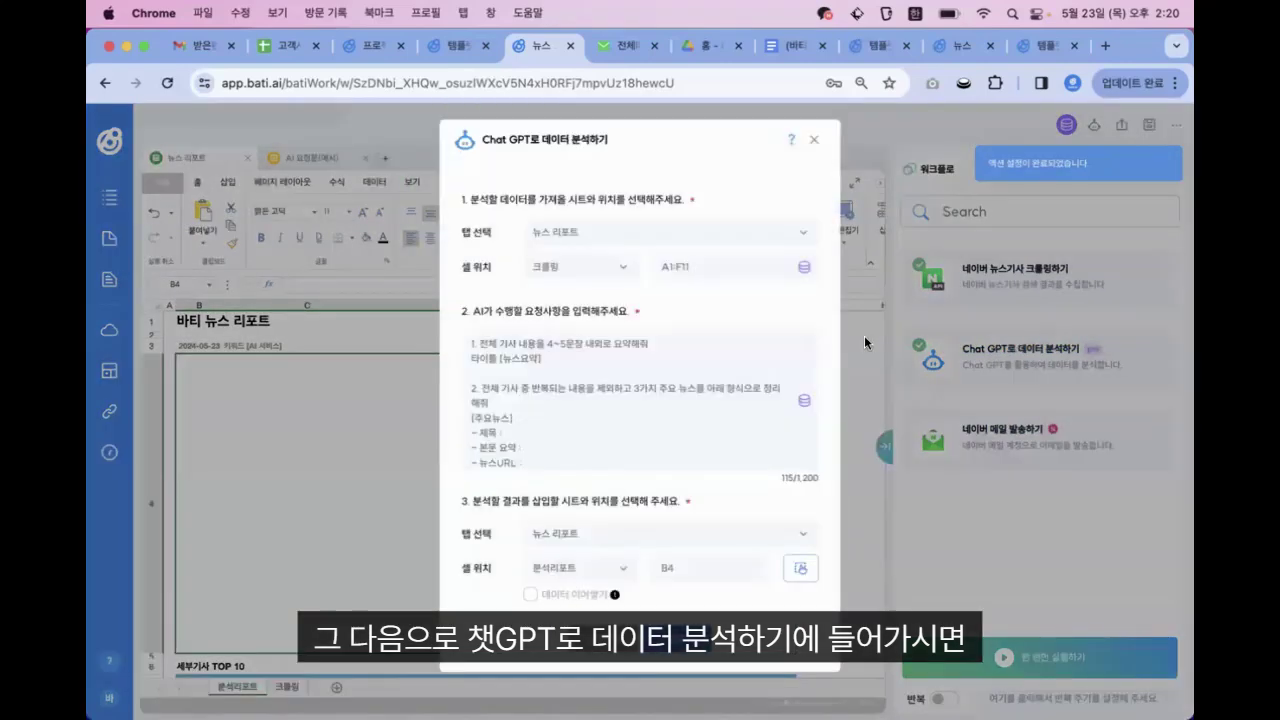
pyautogui.click(567, 362)
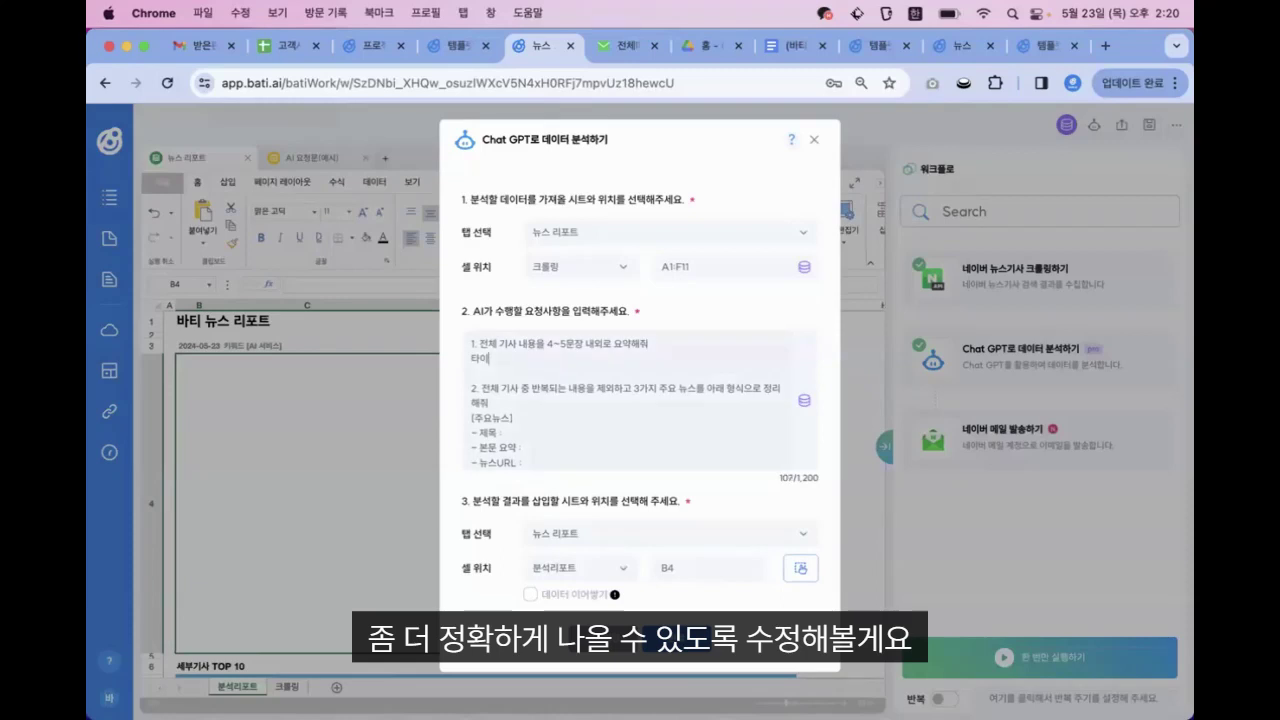
pyautogui.press('BackSpace')
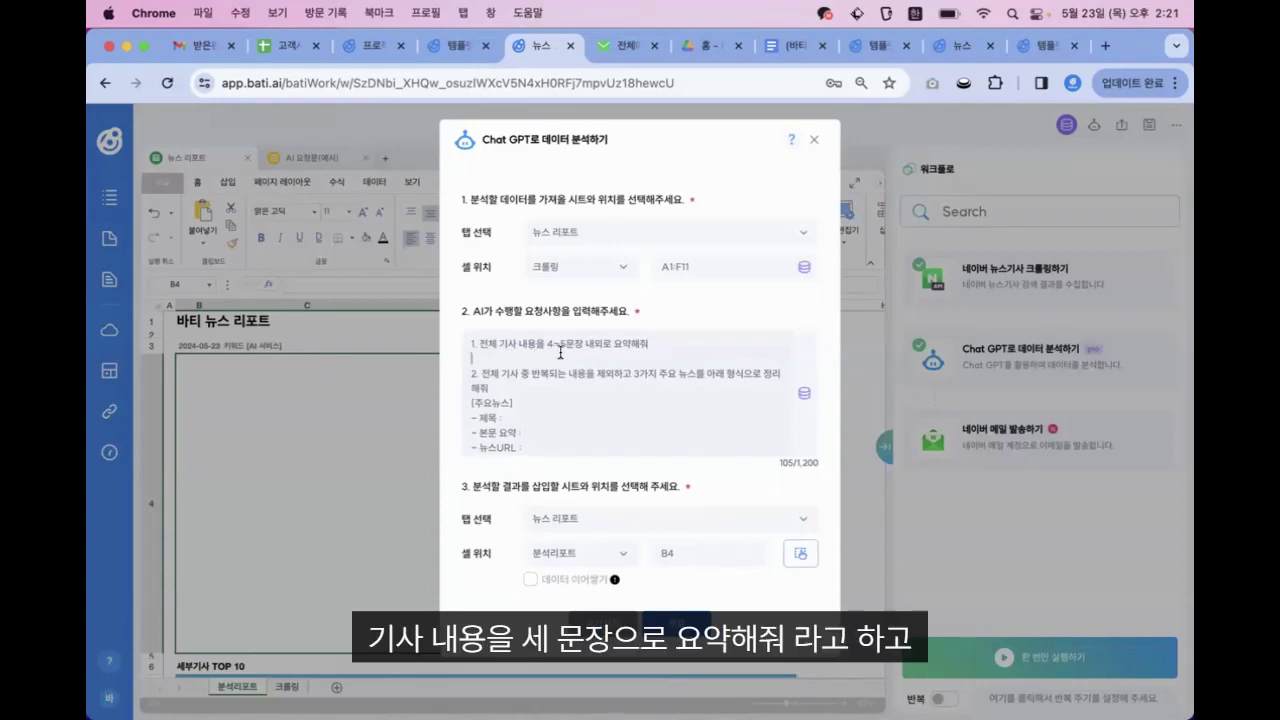
pyautogui.moveTo(563, 343); pyautogui.dragTo(548, 343)
pyautogui.press('BackSpace')
pyautogui.write('3')
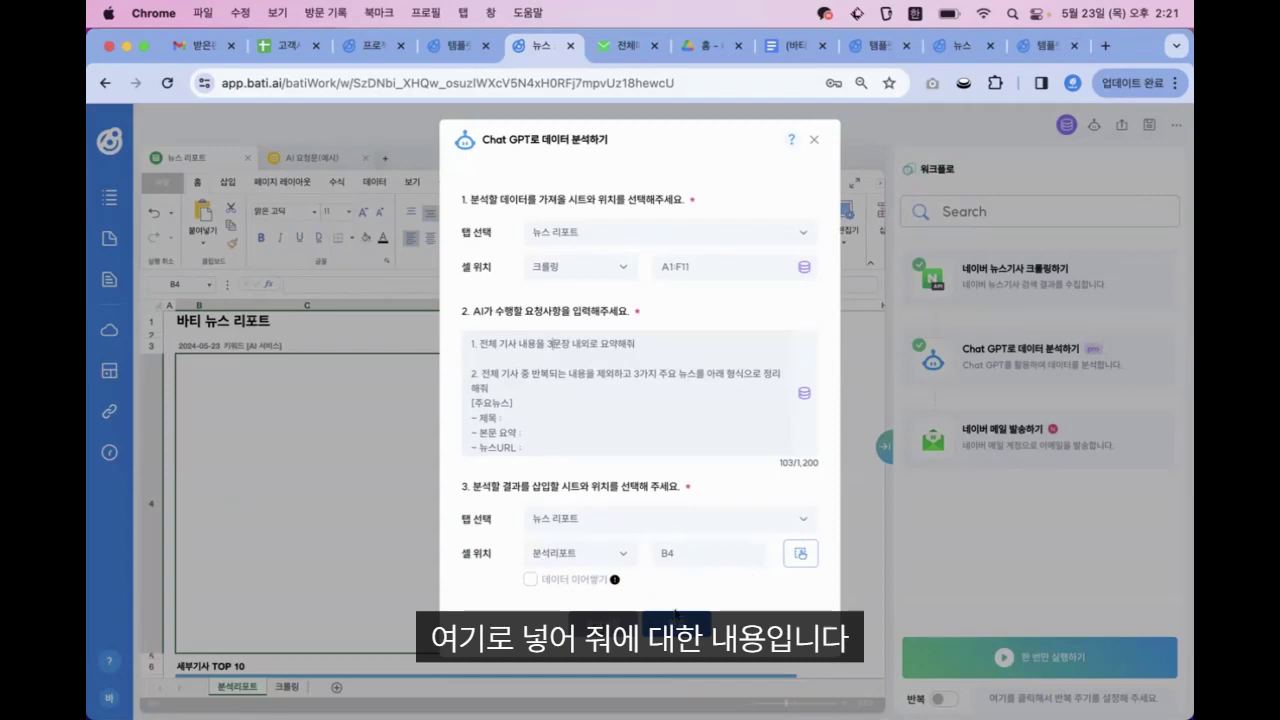
pyautogui.click(677, 622)
pyautogui.click(800, 194)
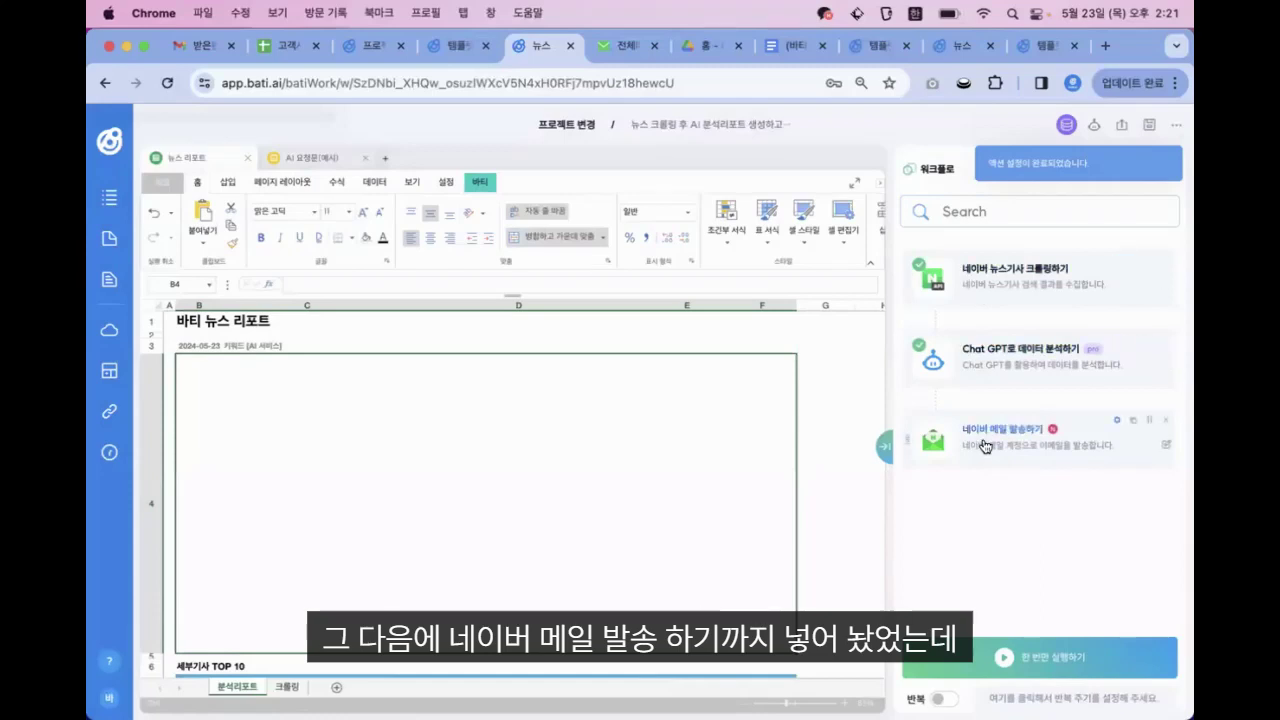
# Pause the 네이버 메일 발송하기 step and run the workflow once to generate the 현대자동차 summary
pyautogui.click(1149, 420)
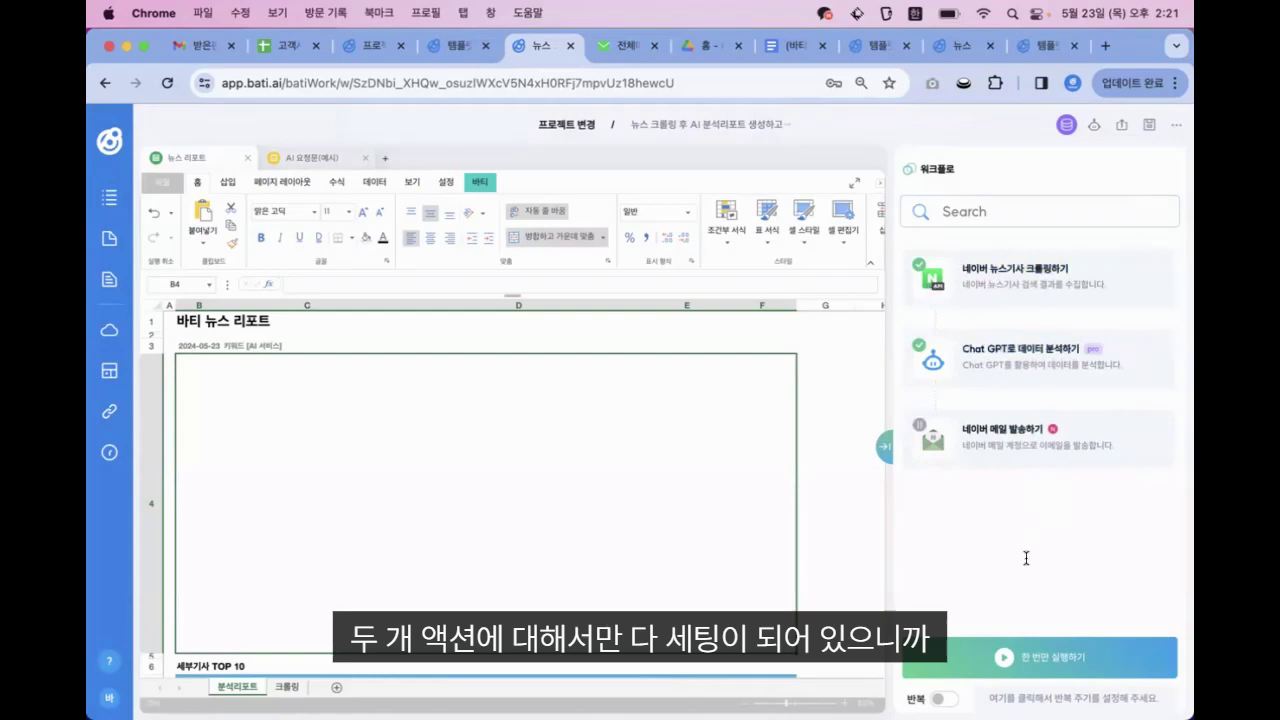
pyautogui.click(1152, 665)
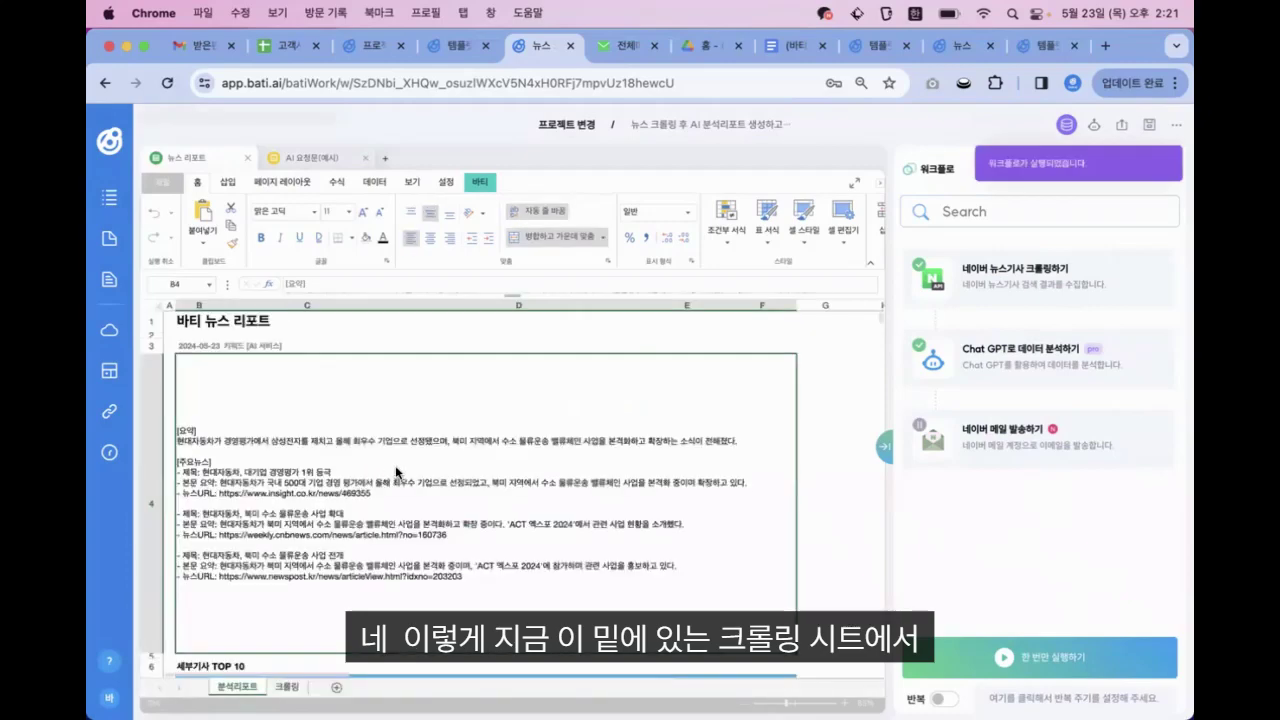
pyautogui.scroll(-1, 395, 465)
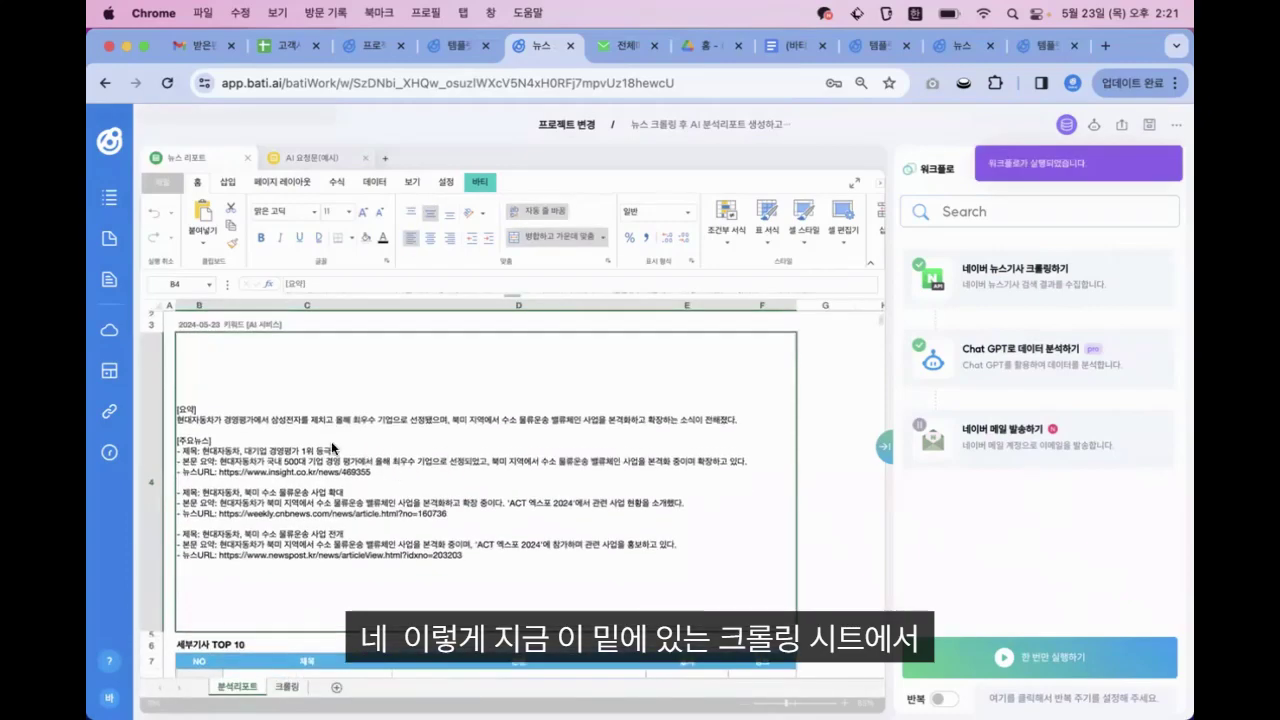
pyautogui.scroll(-5, 320, 482)
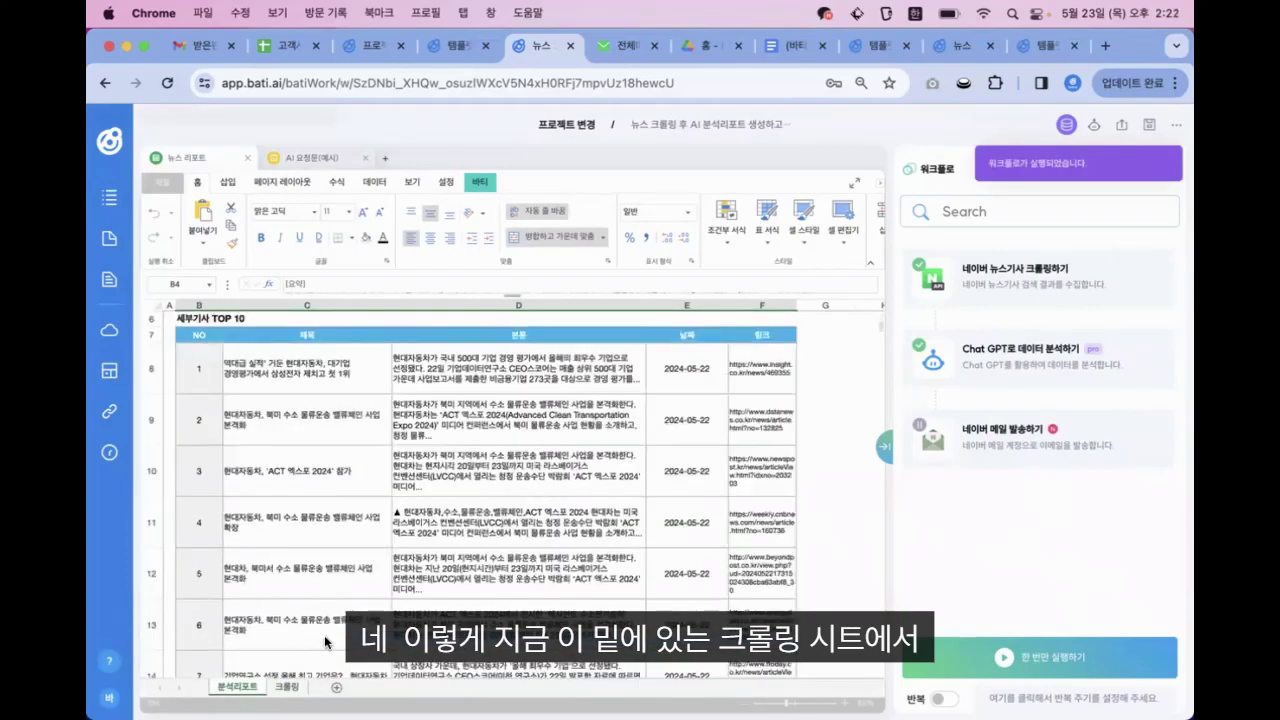
pyautogui.click(284, 688)
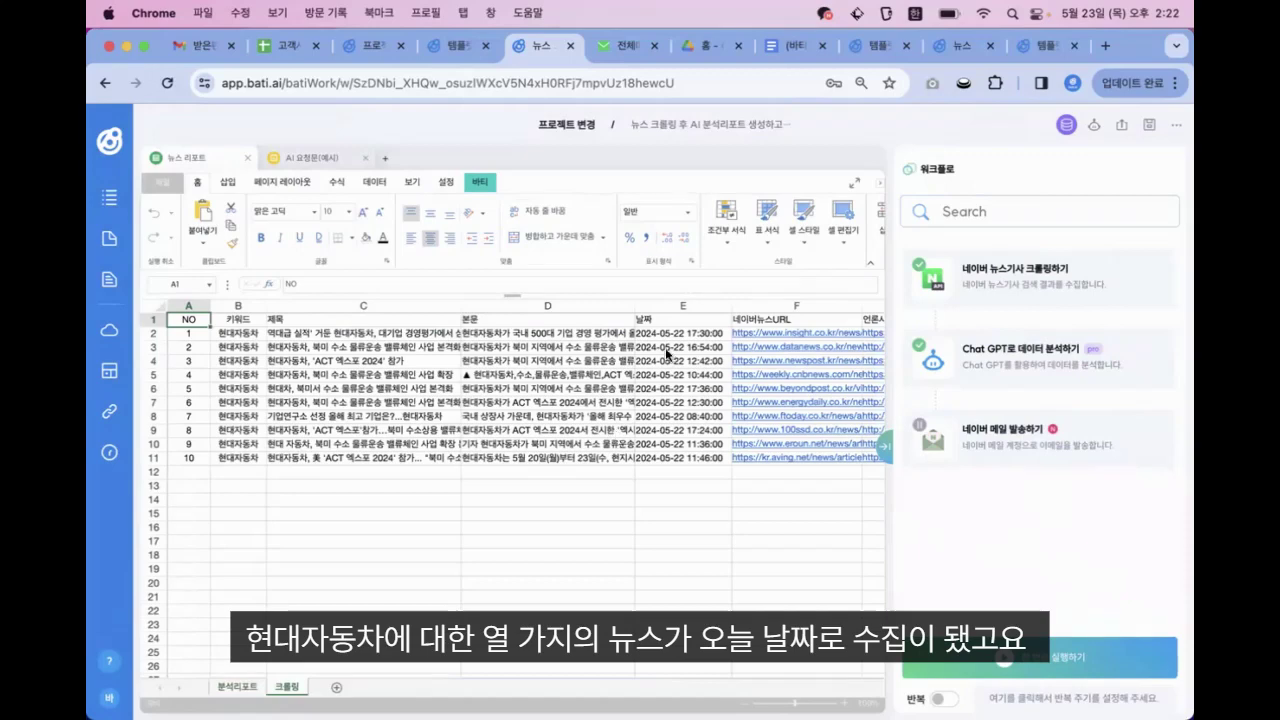
pyautogui.moveTo(668, 336); pyautogui.dragTo(665, 458)
pyautogui.click(665, 458)
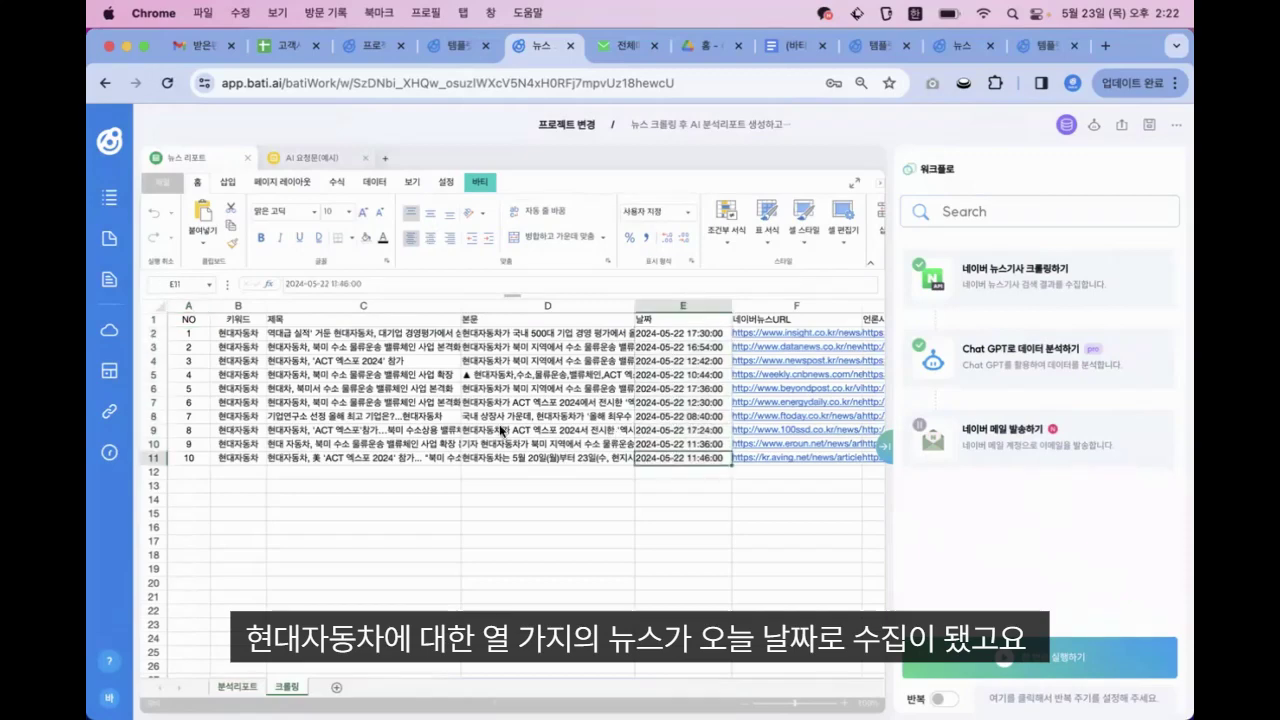
pyautogui.click(238, 688)
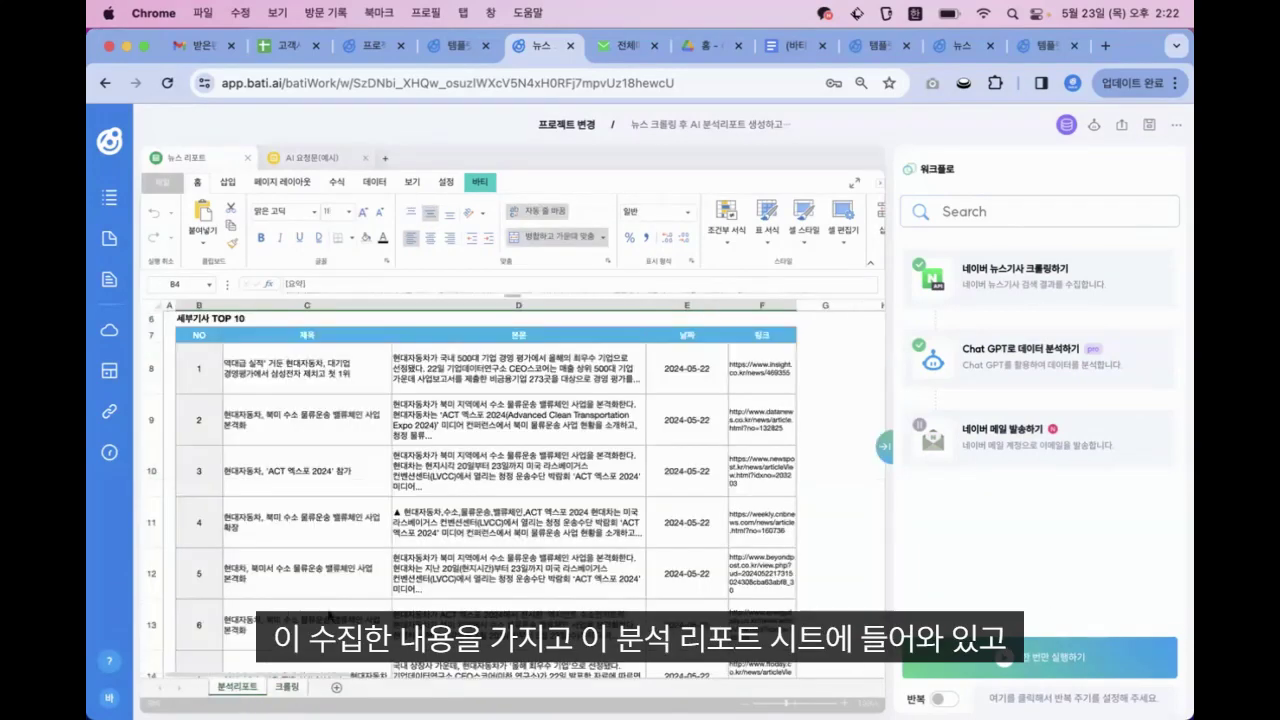
pyautogui.scroll(5, 395, 446)
pyautogui.scroll(-6, 397, 452)
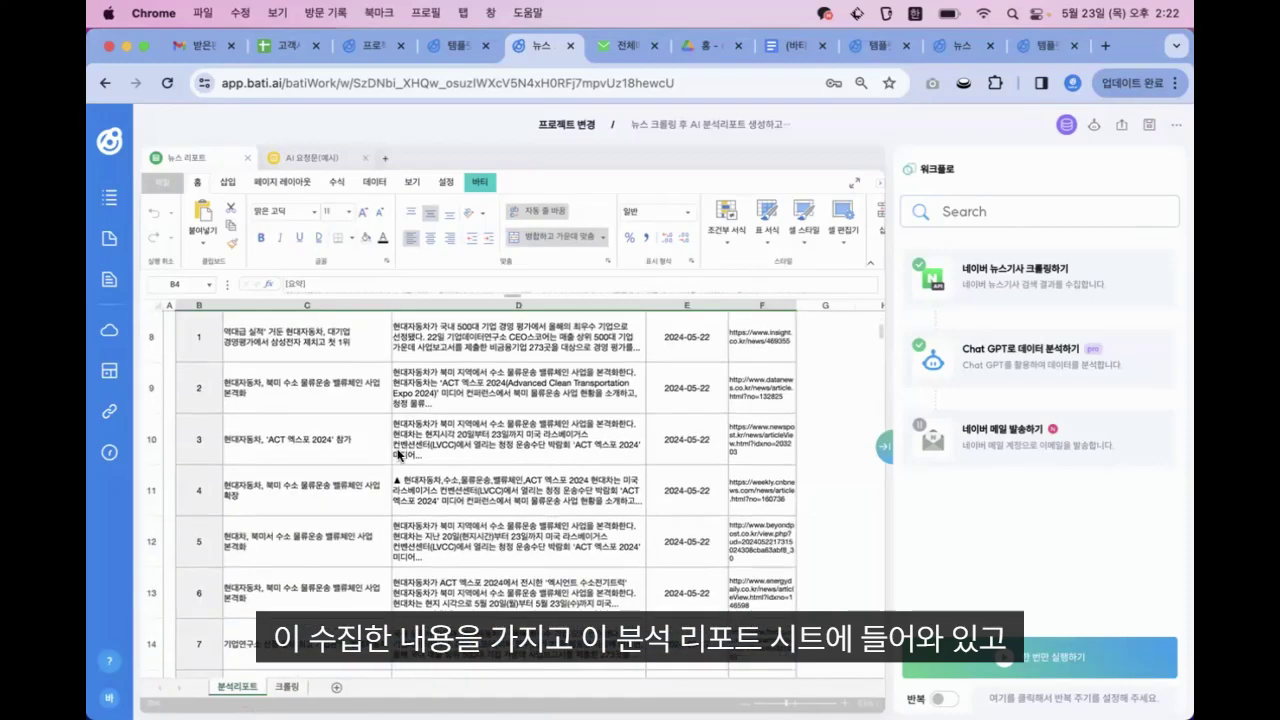
pyautogui.scroll(5, 484, 476)
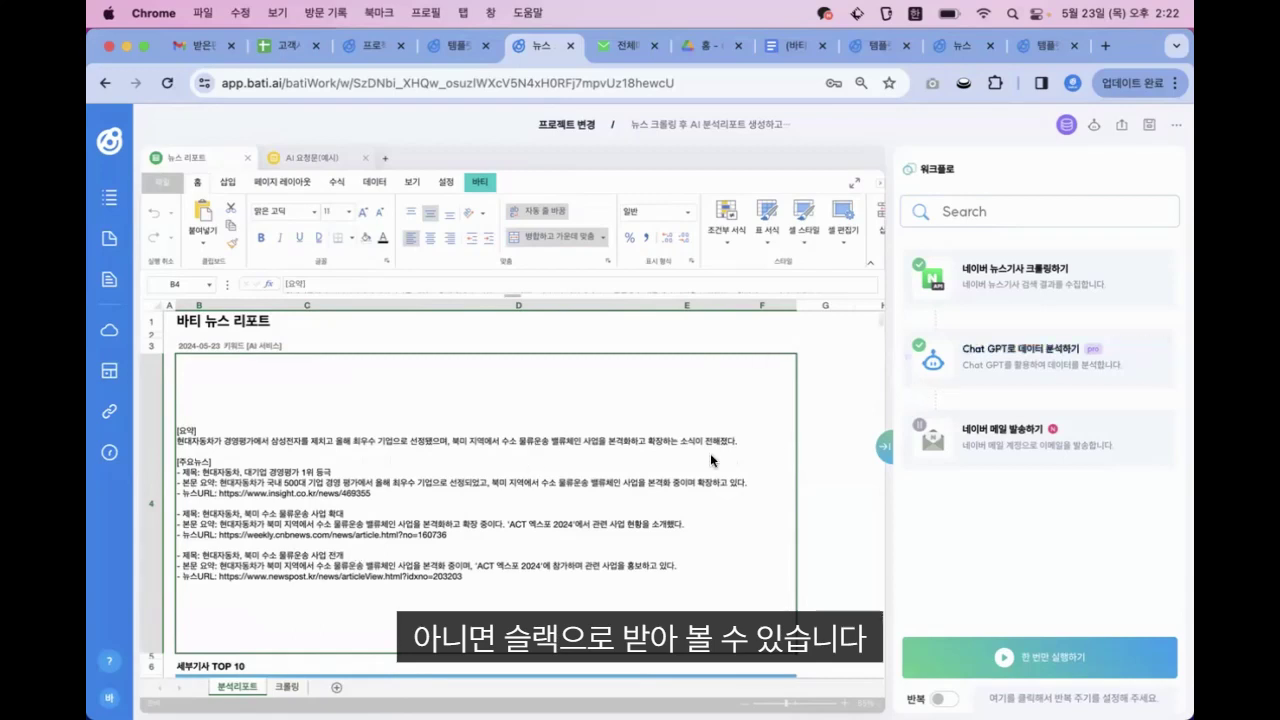
# Search the actions for 정부 and add the 정부지원사업 크롤링하기 action to the workflow
pyautogui.click(1080, 208)
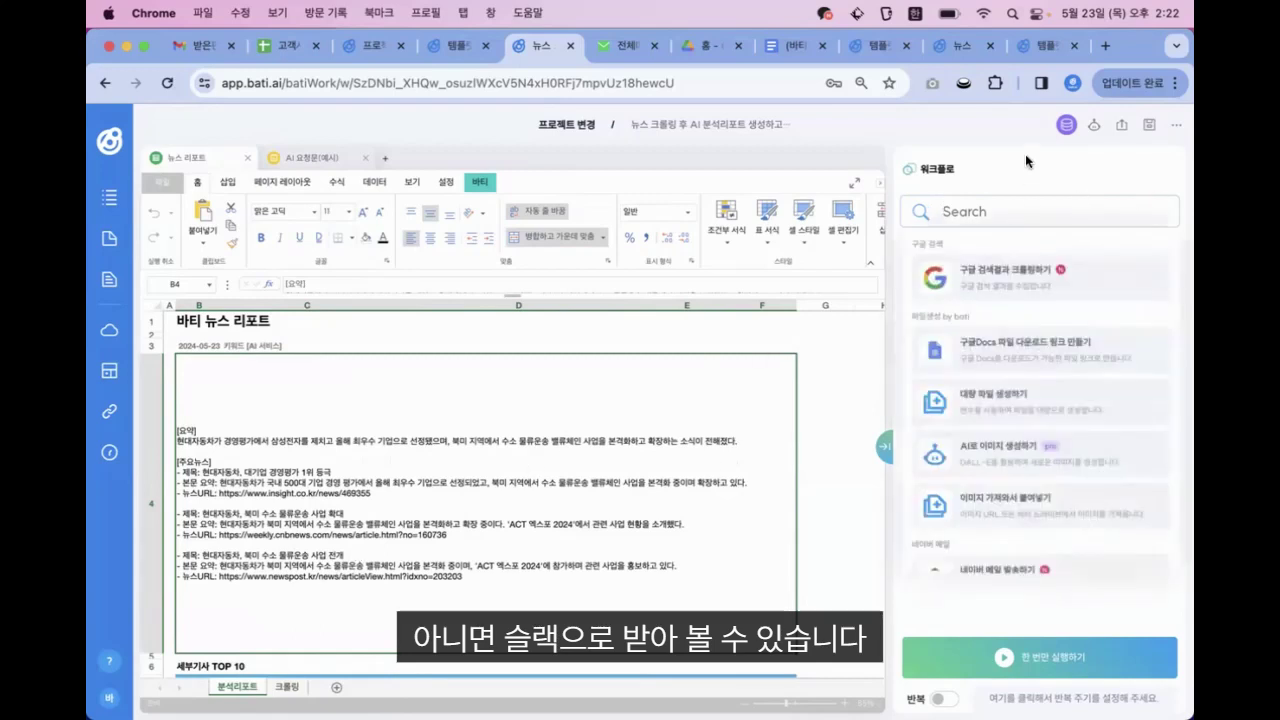
pyautogui.click(1025, 154)
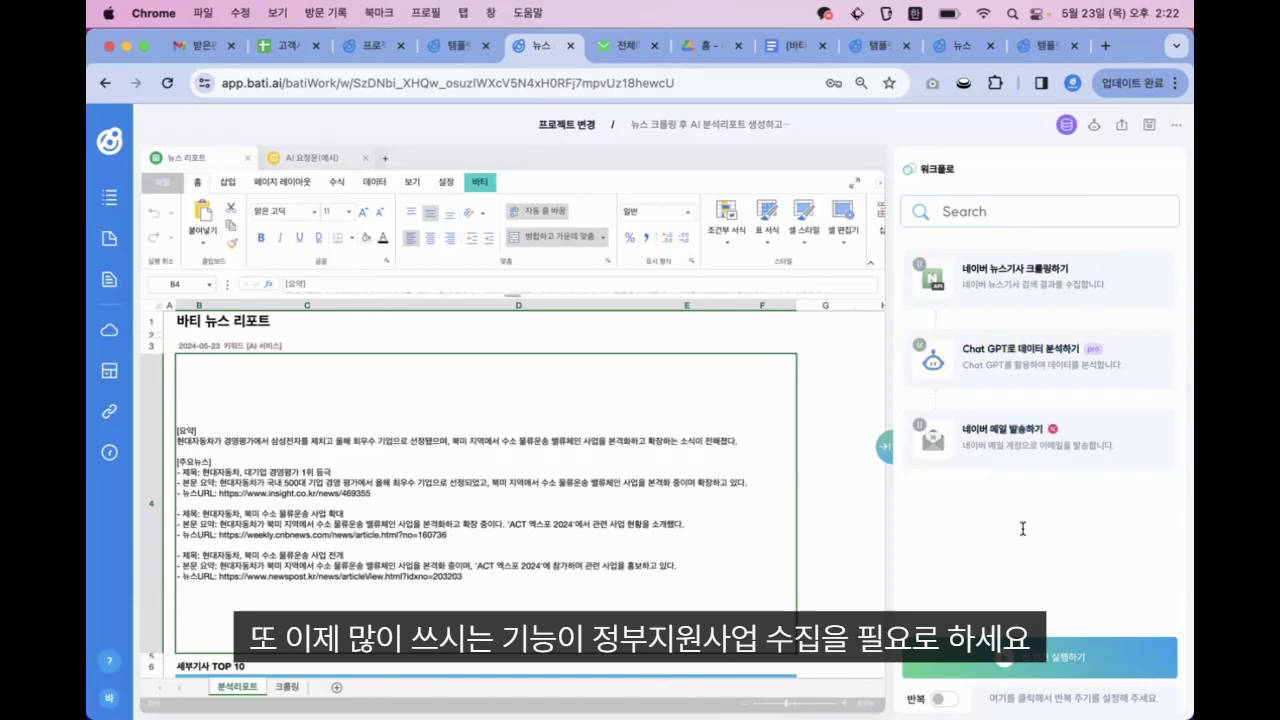
pyautogui.click(995, 211)
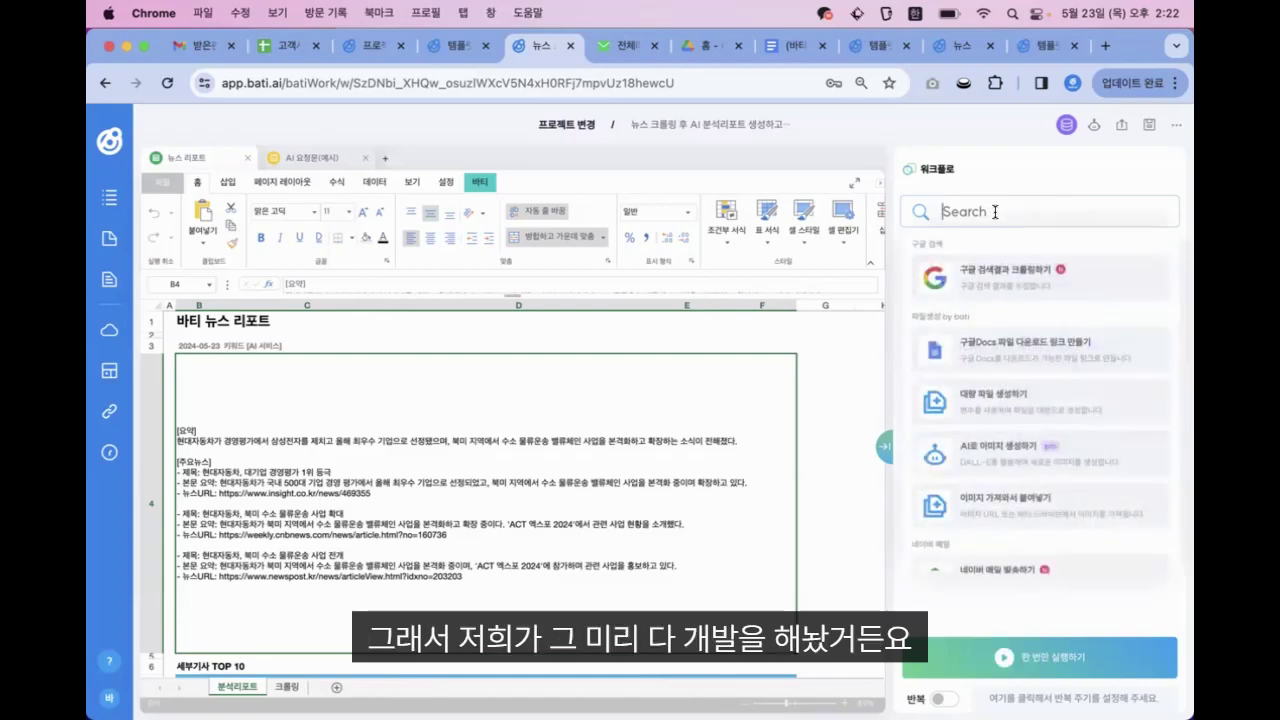
pyautogui.write('정부')
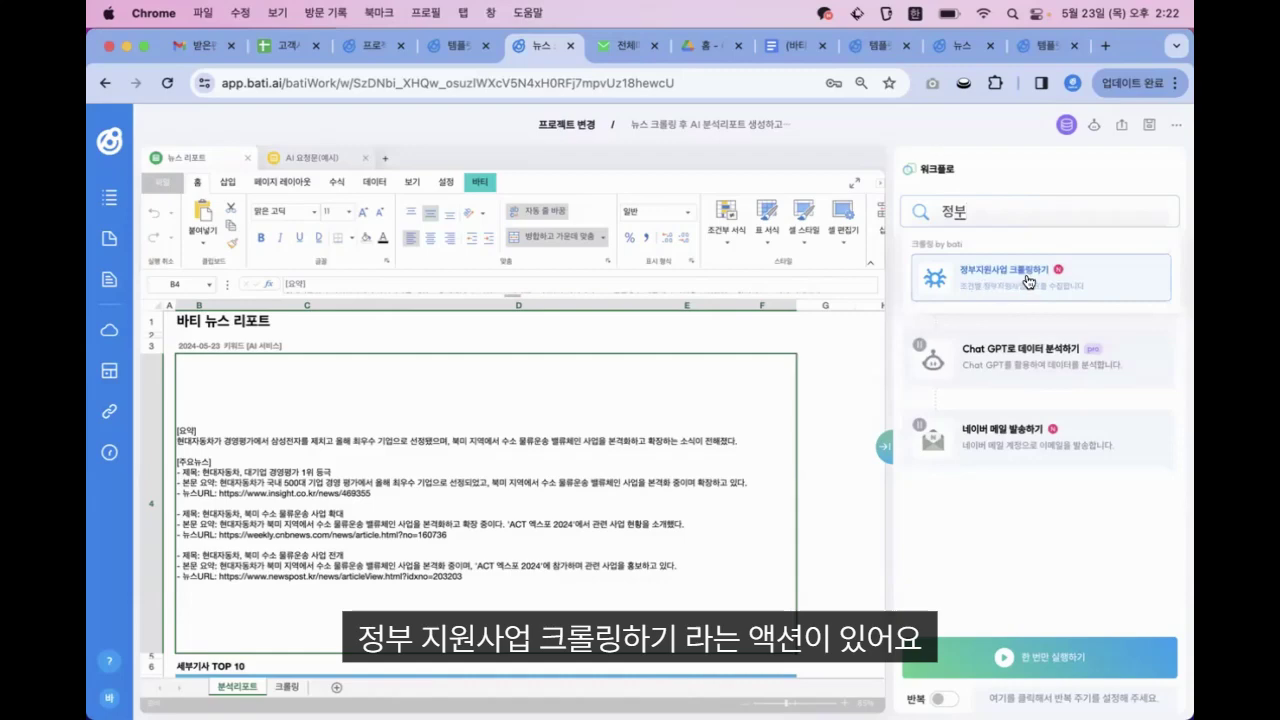
pyautogui.click(1028, 281)
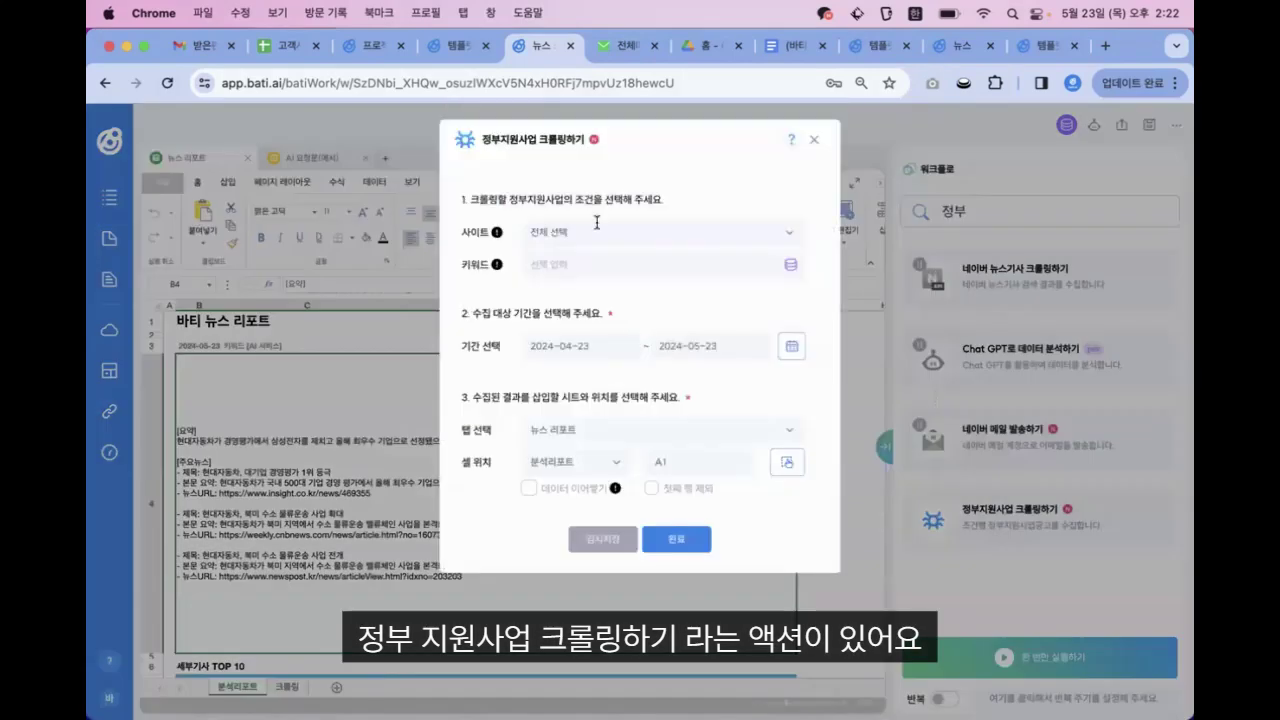
# Set the crawling site to 기업마당 with keywords 제조, 교육 and finish the action's settings
pyautogui.click(622, 232)
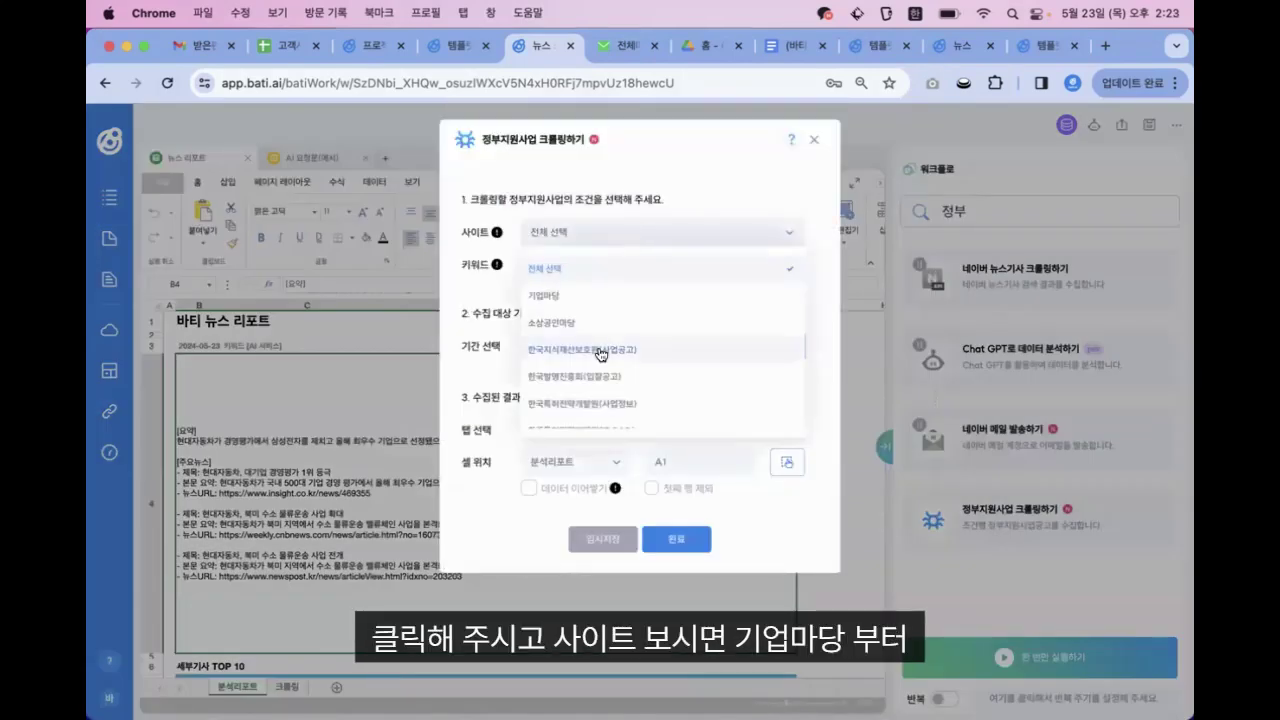
pyautogui.scroll(-3, 599, 406)
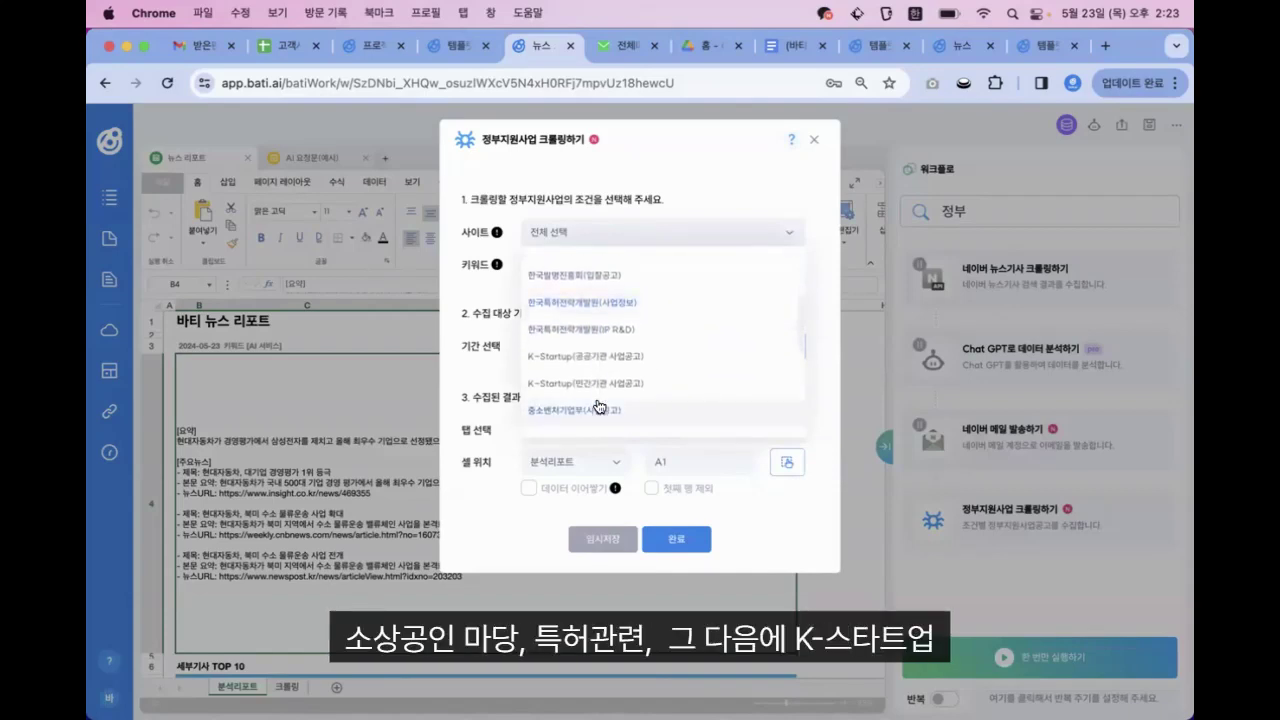
pyautogui.scroll(-3, 599, 406)
pyautogui.scroll(-3, 599, 406)
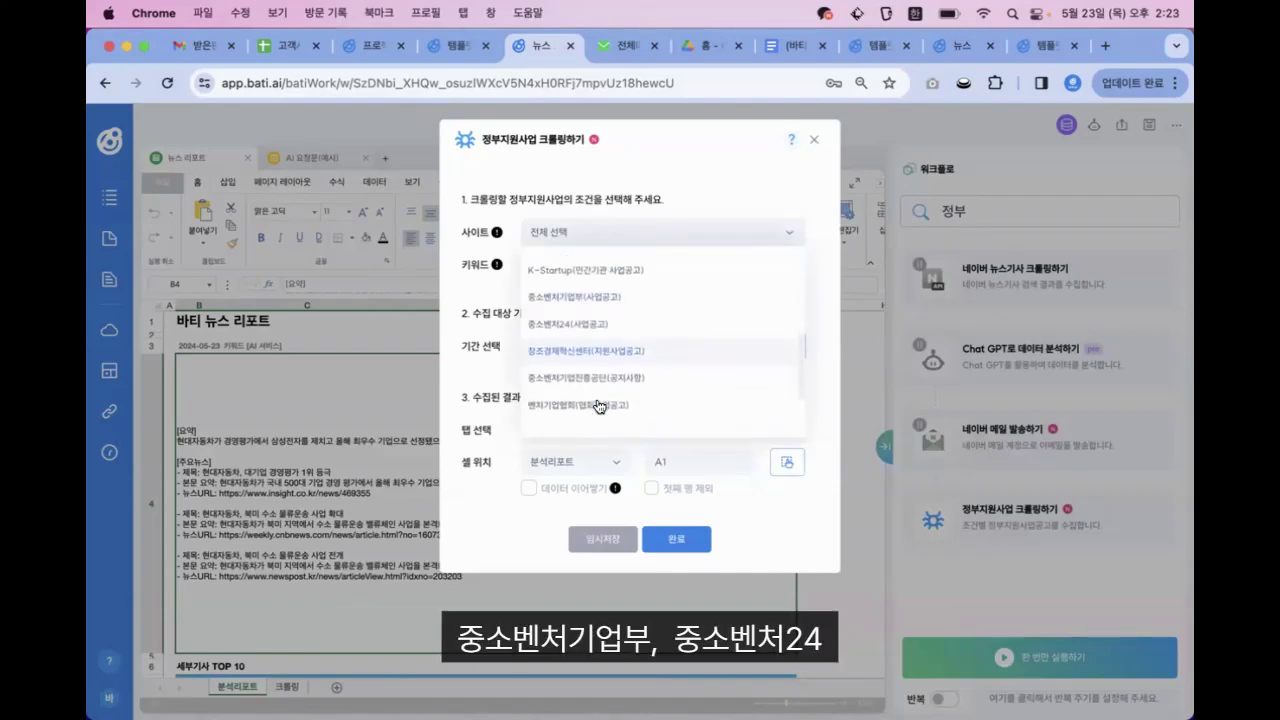
pyautogui.scroll(-2, 599, 406)
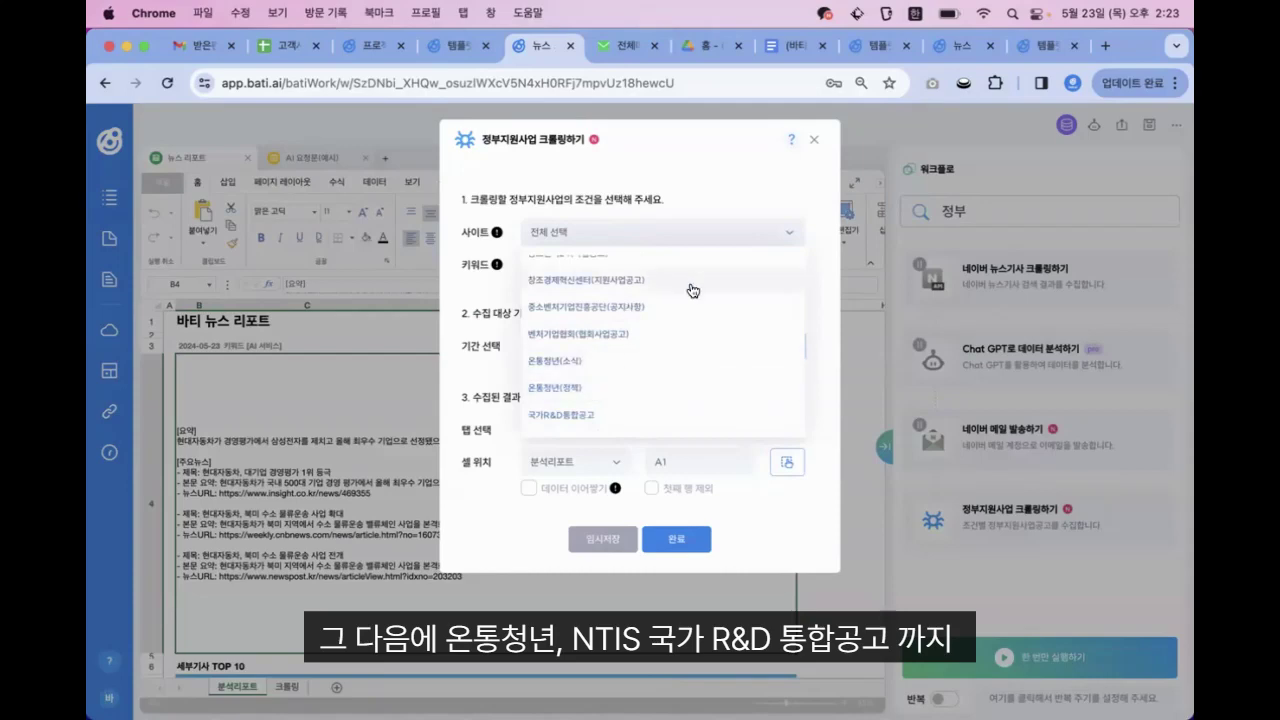
pyautogui.click(658, 238)
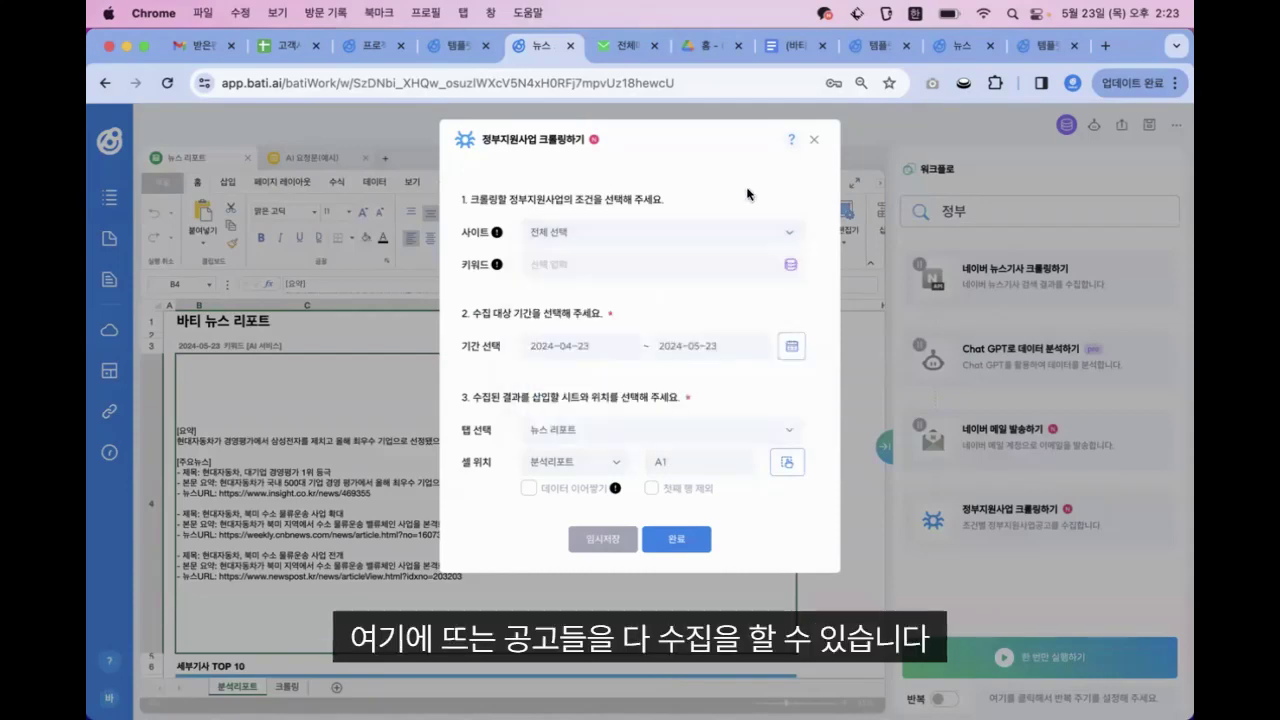
pyautogui.click(608, 234)
pyautogui.click(567, 294)
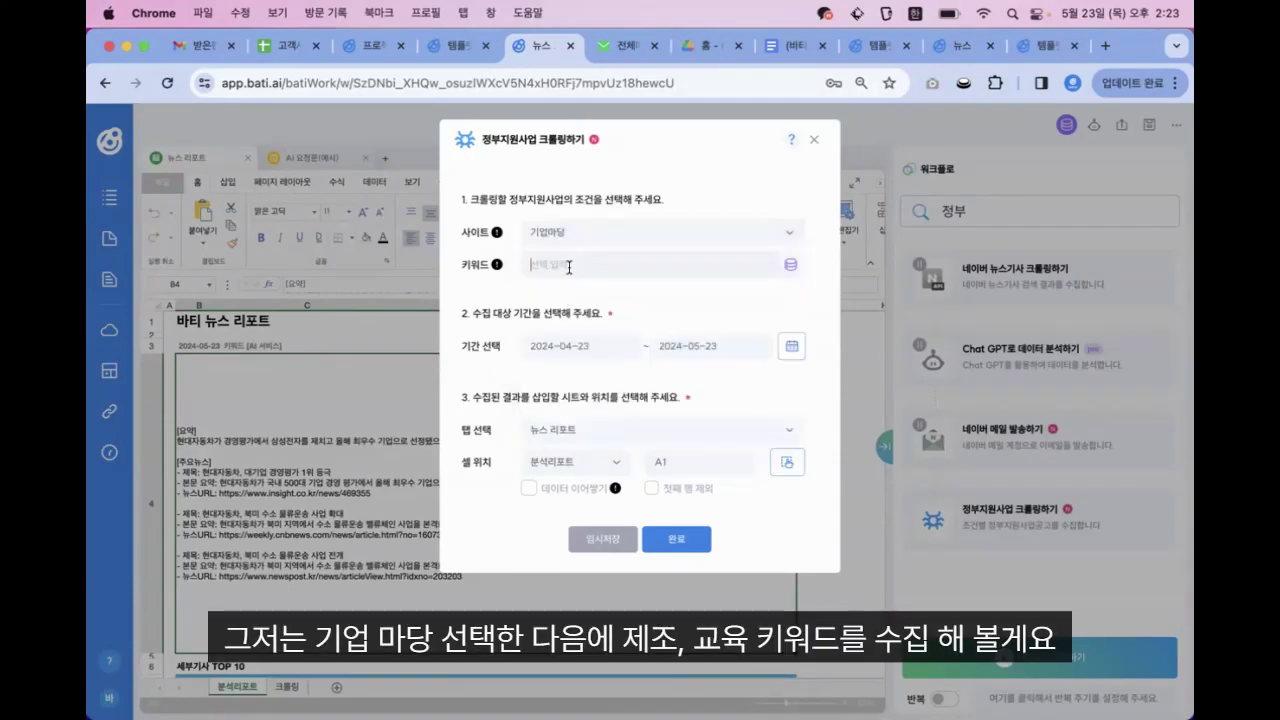
pyautogui.click(569, 267)
pyautogui.write('제조, 교육')
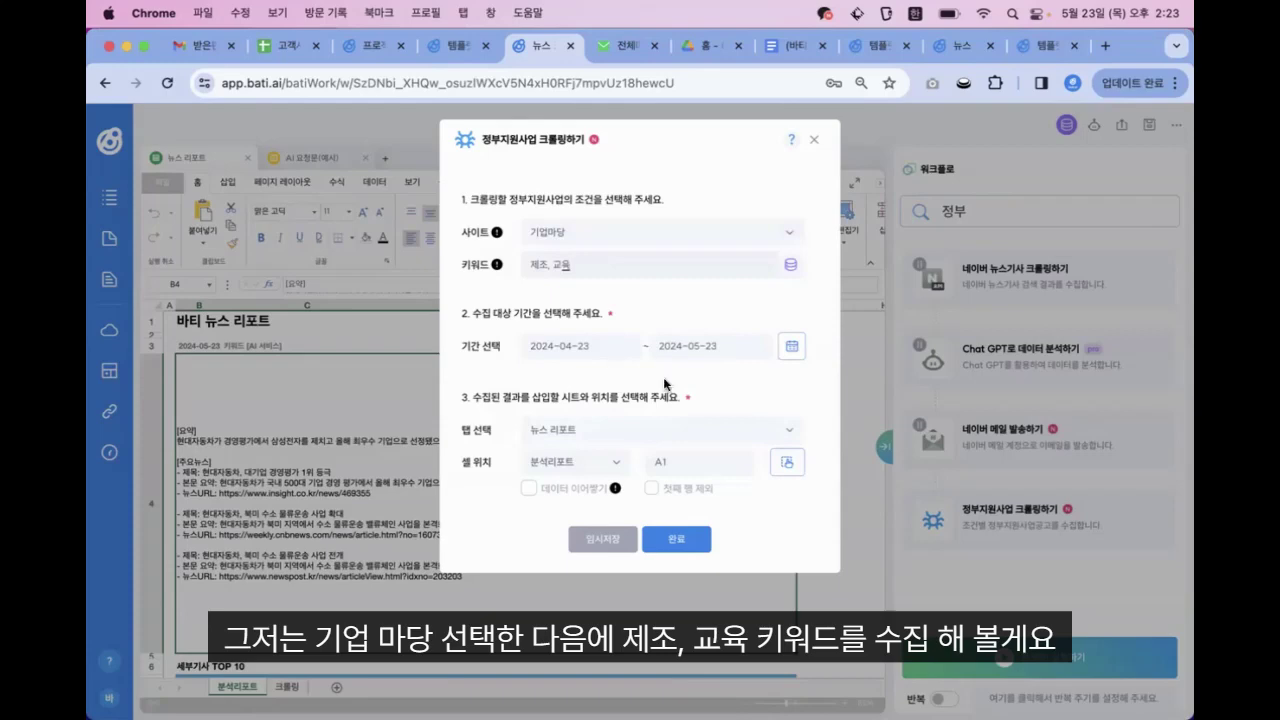
pyautogui.click(674, 540)
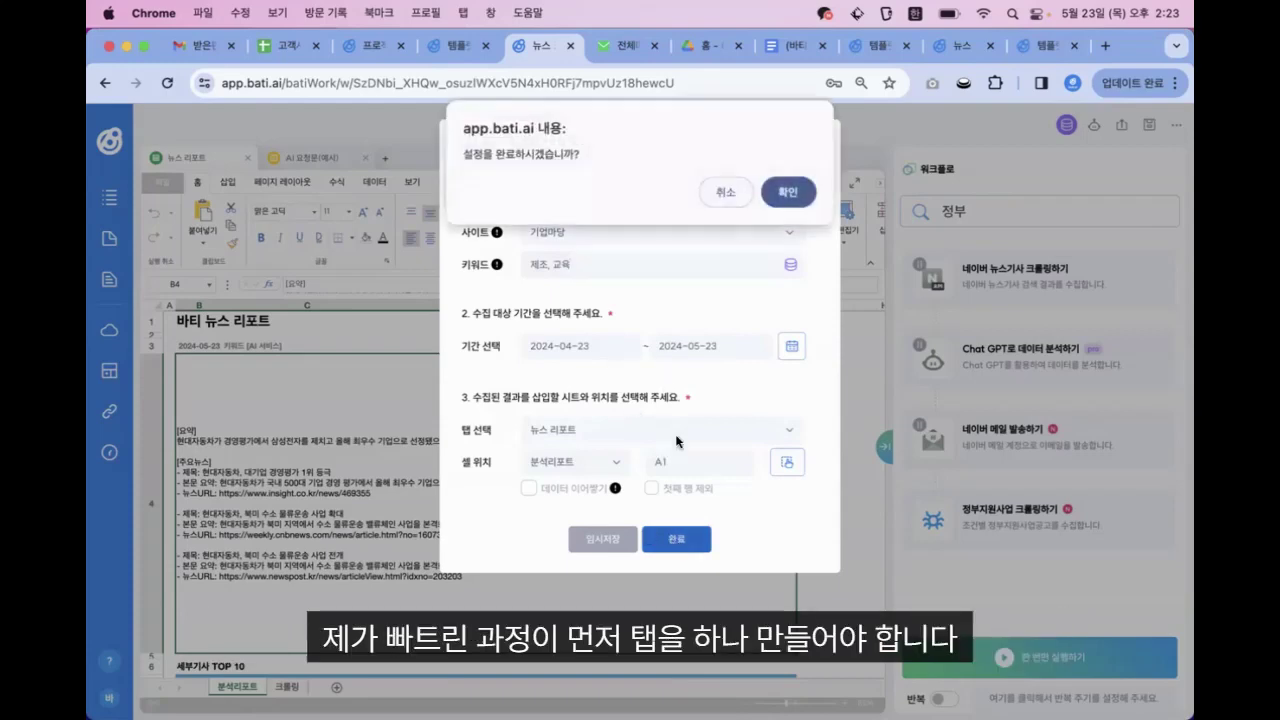
# Confirm the crawling settings and add a new 바티엑셀 spreadsheet tab named 정부사업
pyautogui.click(790, 192)
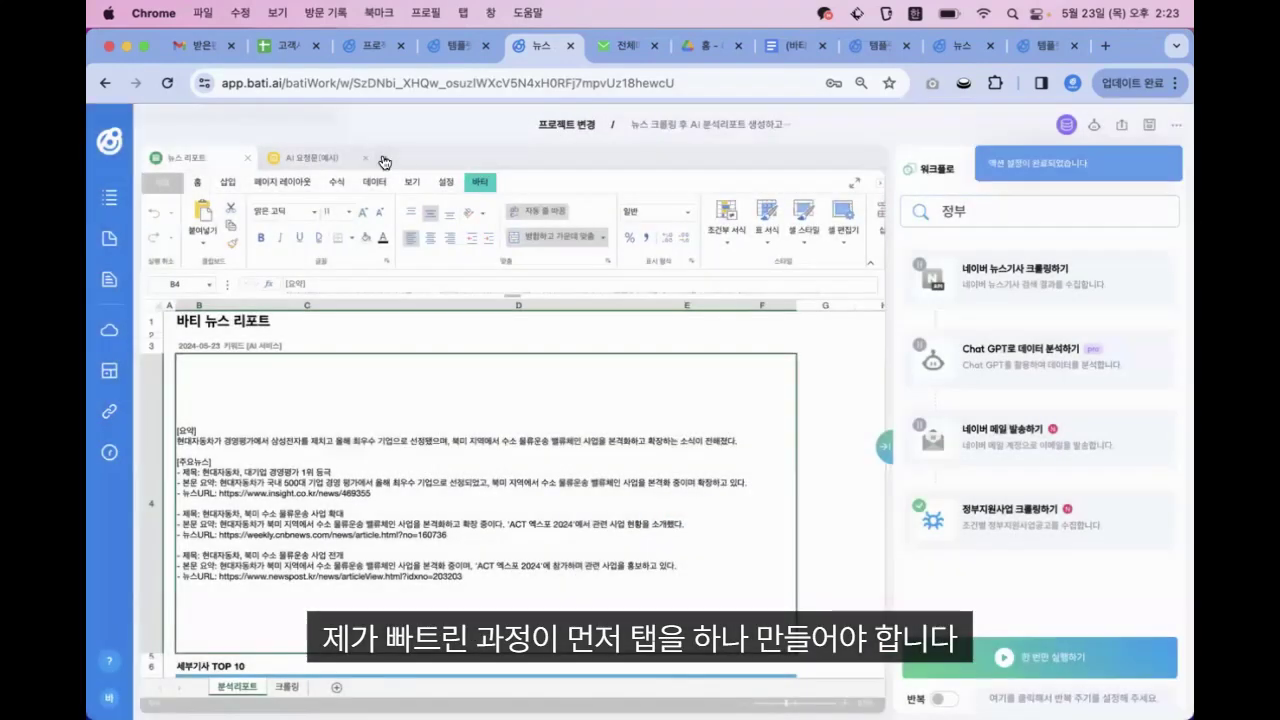
pyautogui.click(385, 163)
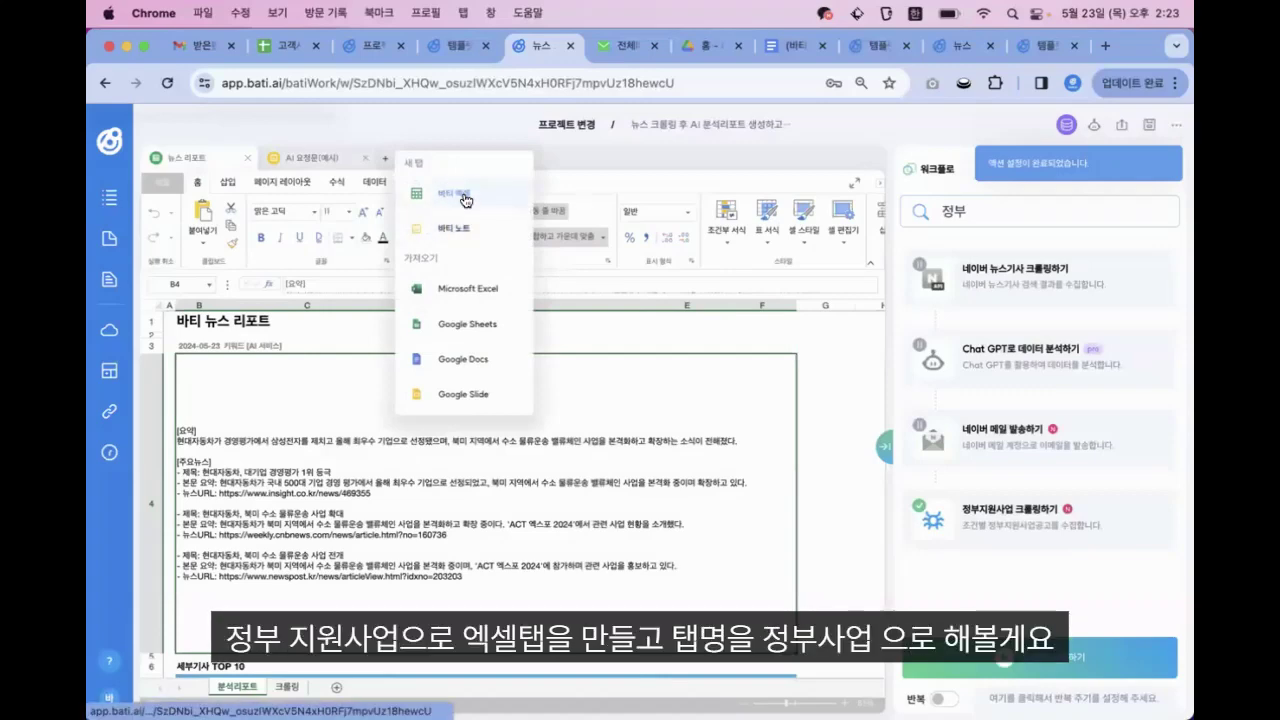
pyautogui.click(458, 195)
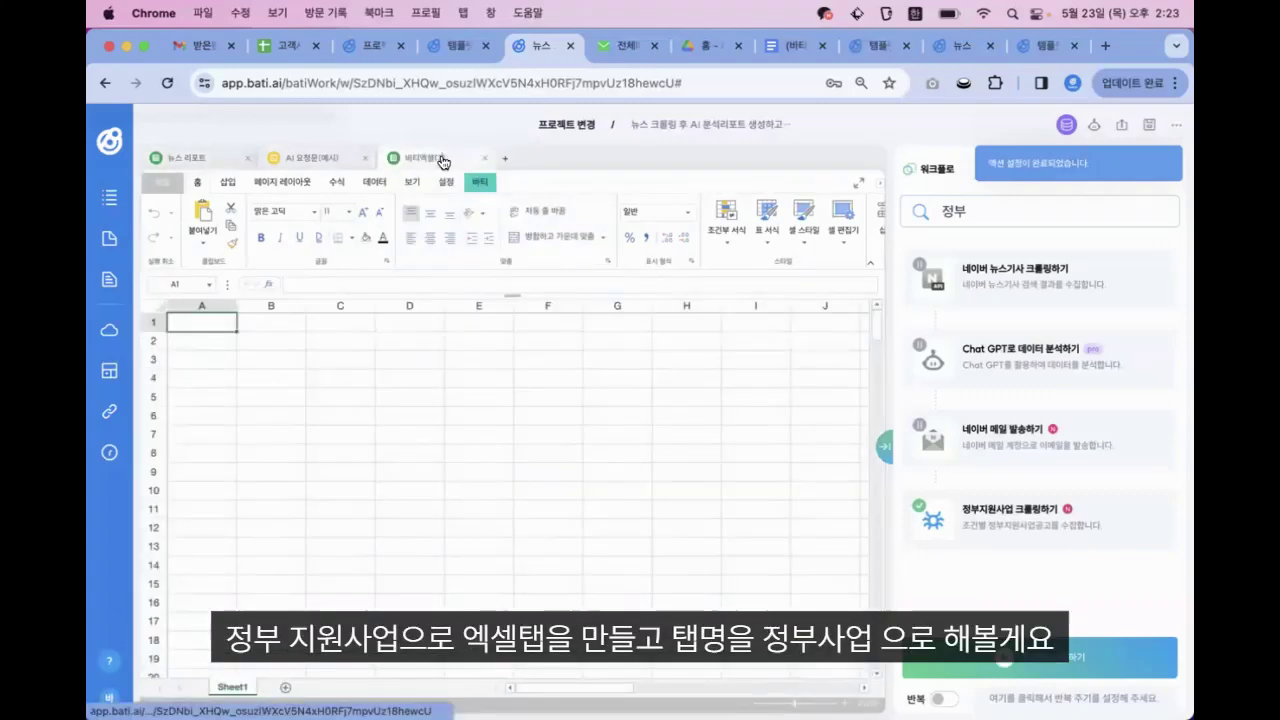
pyautogui.doubleClick(443, 162)
pyautogui.press('BackSpace')
pyautogui.press('BackSpace')
pyautogui.press('BackSpace')
pyautogui.press('BackSpace')
pyautogui.press('BackSpace')
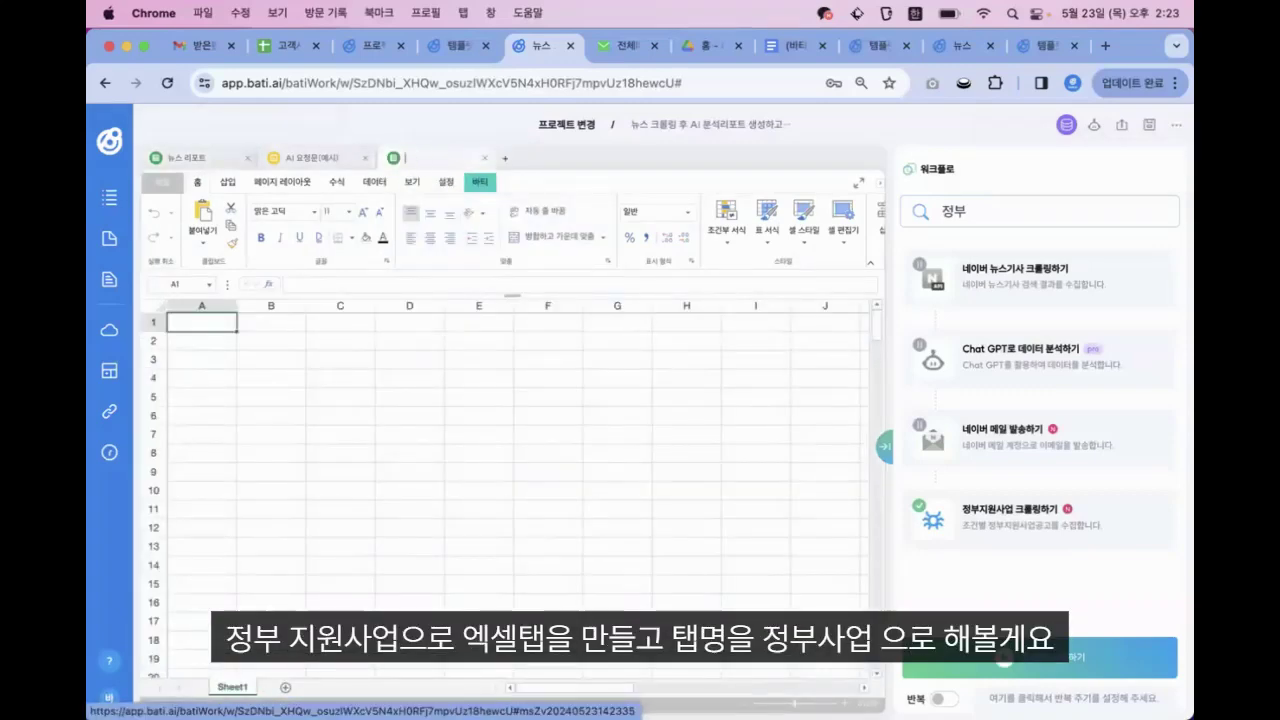
pyautogui.write('ㅈ')
pyautogui.write('부사업')
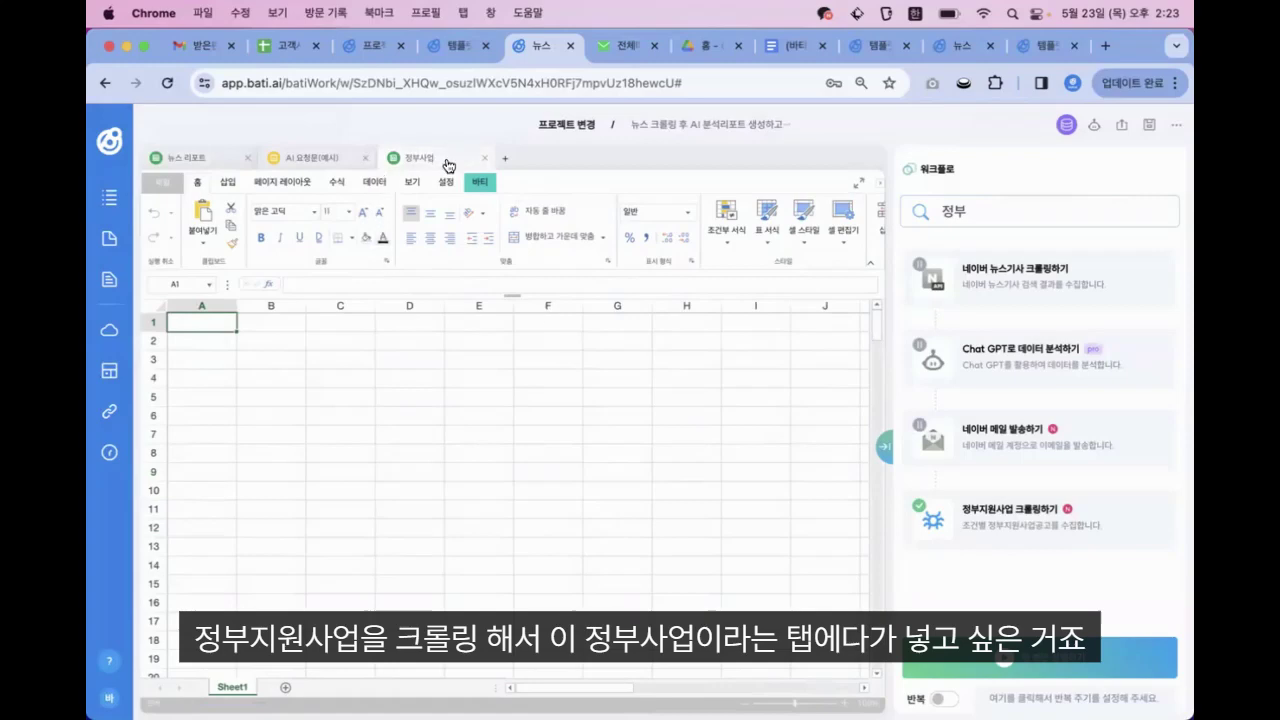
pyautogui.click(410, 372)
pyautogui.click(194, 323)
# Send the crawling action's results to the 정부사업 tab for the last 30 days and save
pyautogui.click(1010, 510)
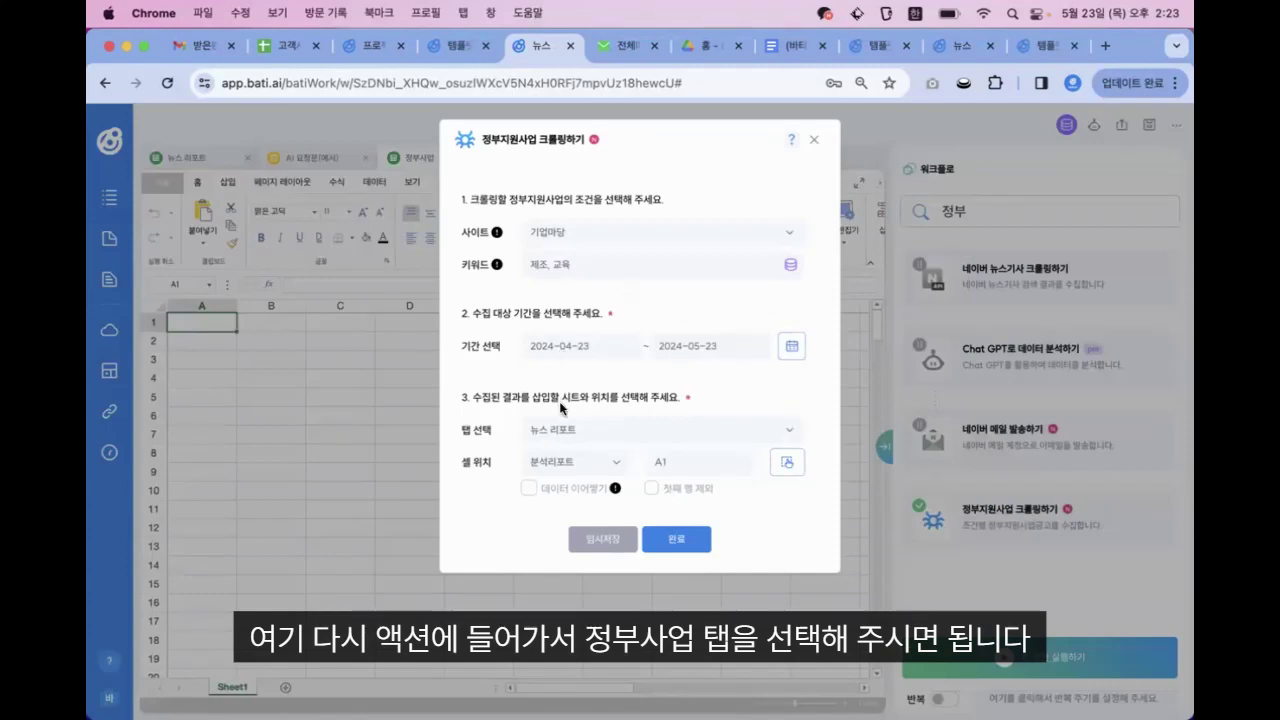
pyautogui.click(550, 428)
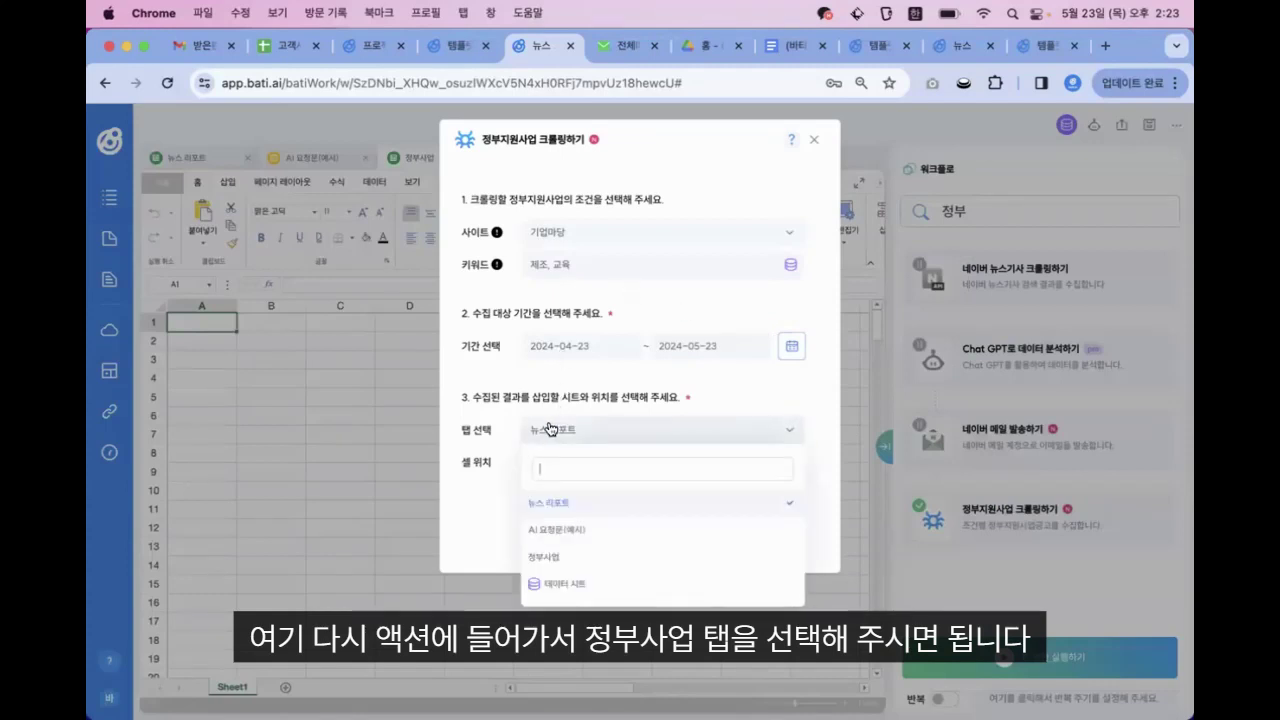
pyautogui.click(545, 557)
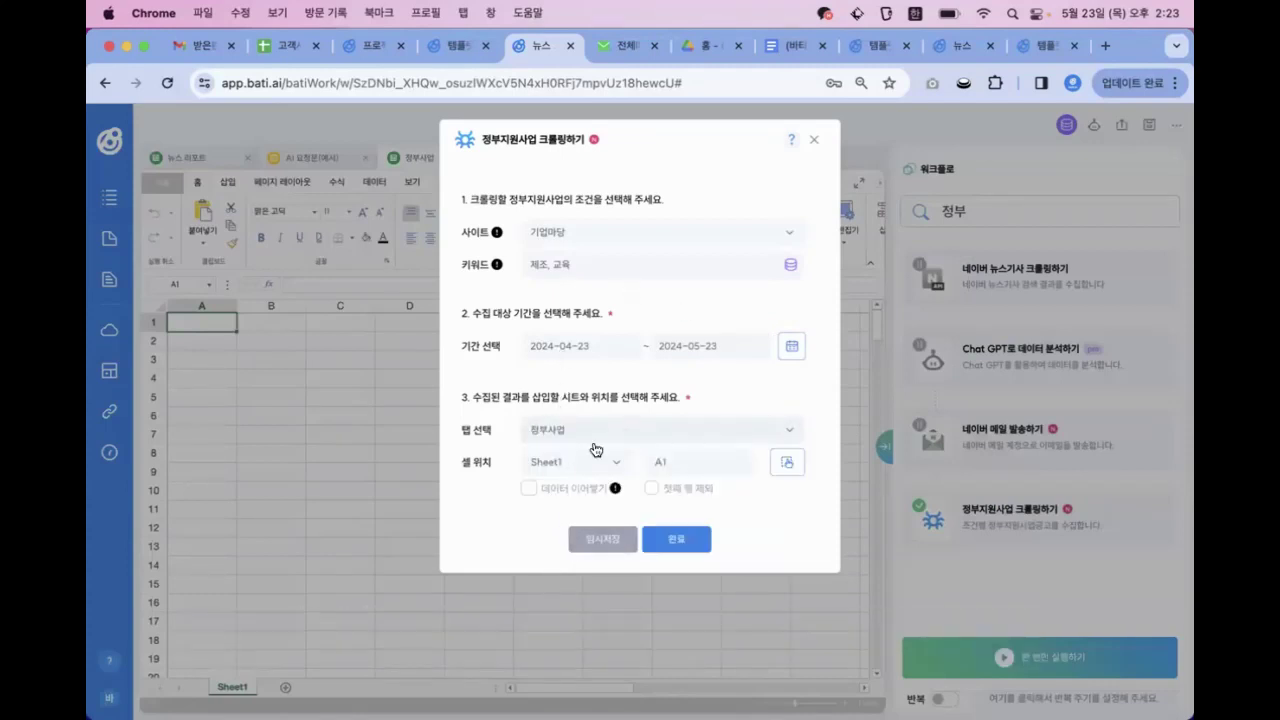
pyautogui.click(794, 346)
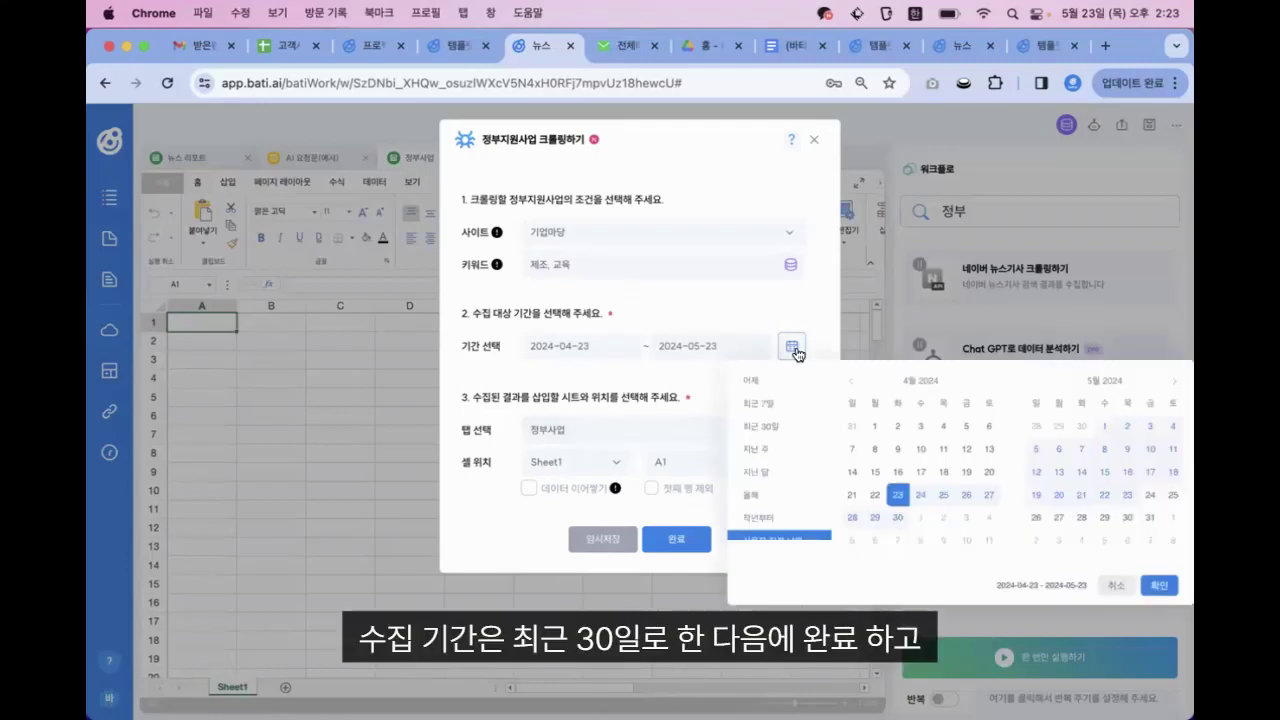
pyautogui.click(782, 428)
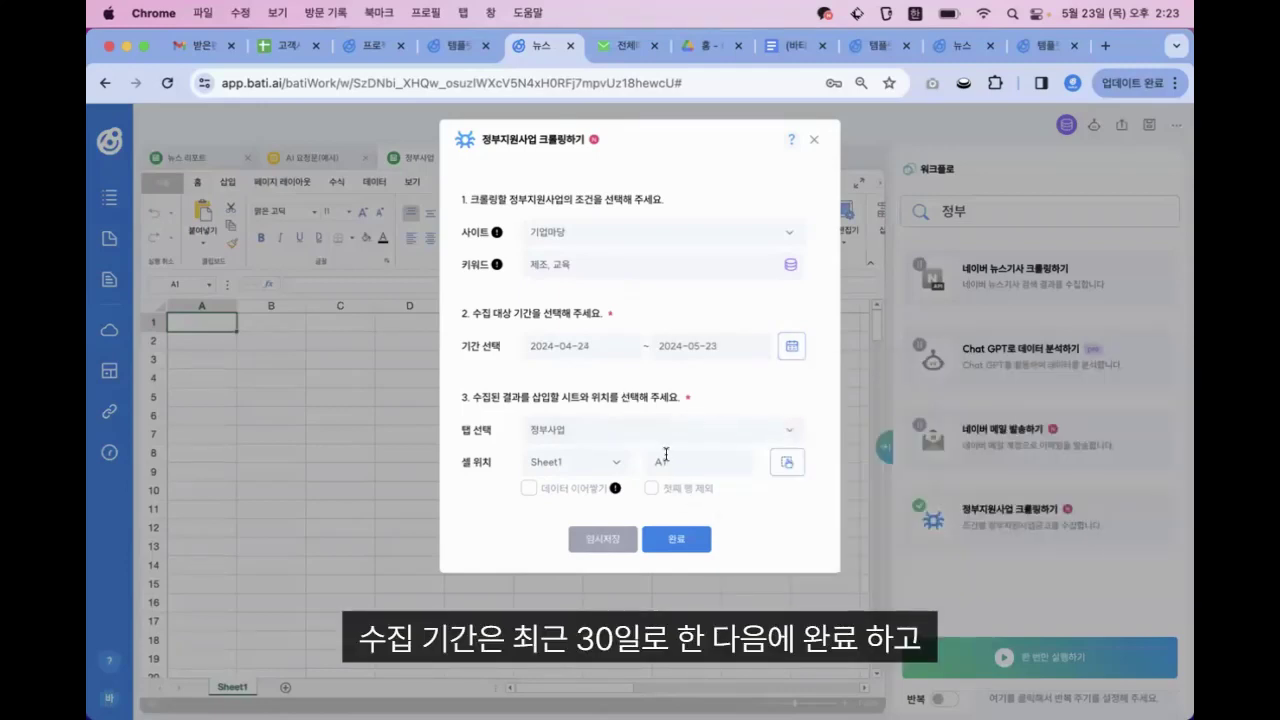
pyautogui.click(672, 528)
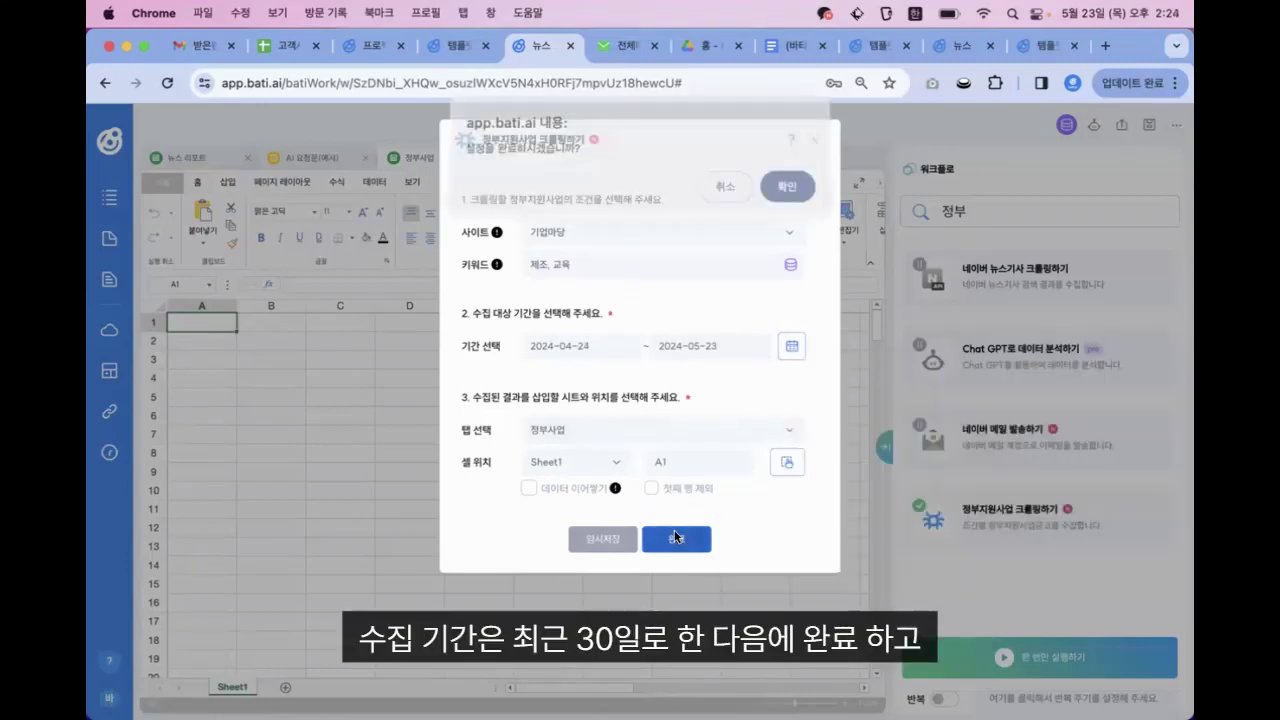
pyautogui.click(789, 195)
pyautogui.click(660, 470)
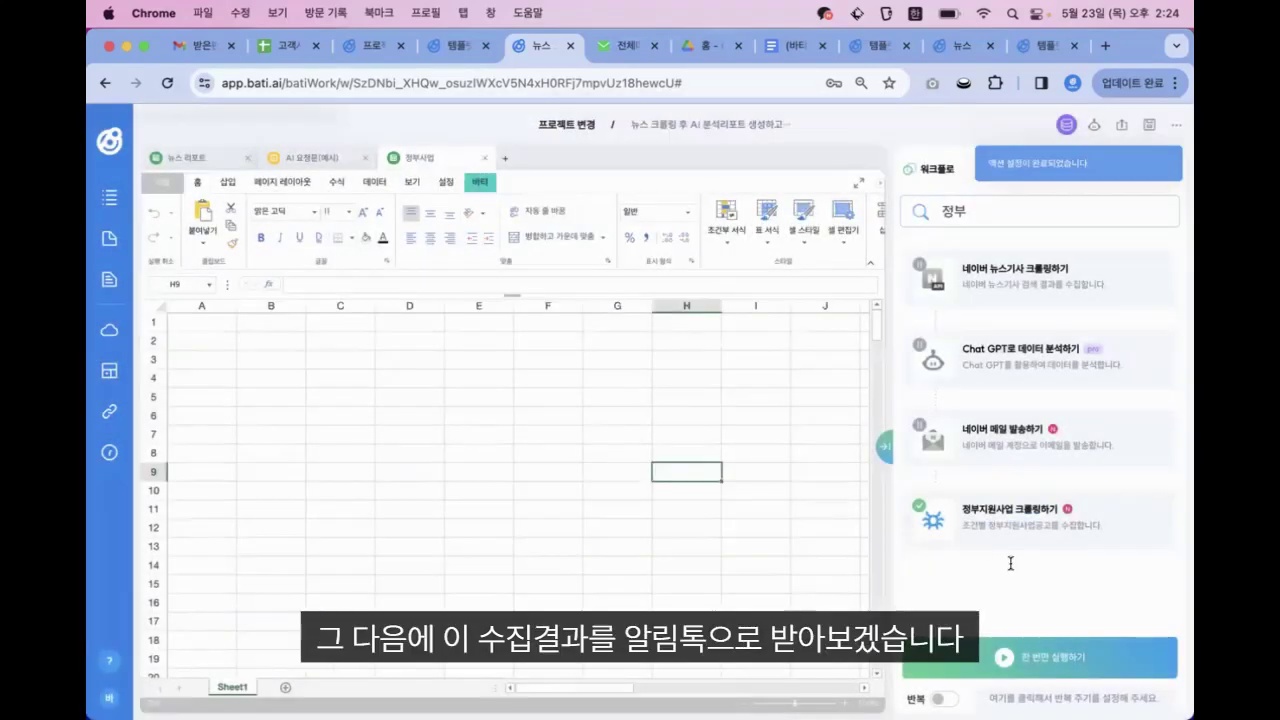
# Search for 알림톡 and add the 알림톡으로 작업 공유하기 action to the workflow
pyautogui.click(986, 207)
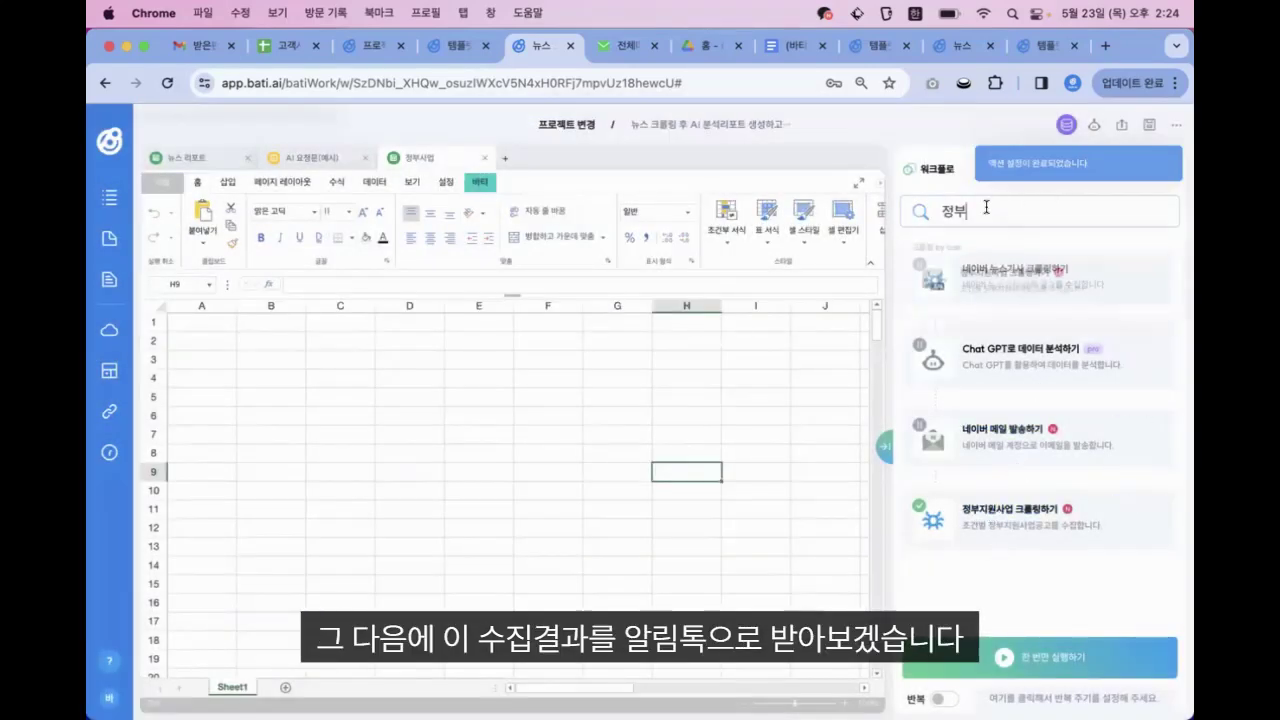
pyautogui.press('BackSpace')
pyautogui.press('BackSpace')
pyautogui.write('알림')
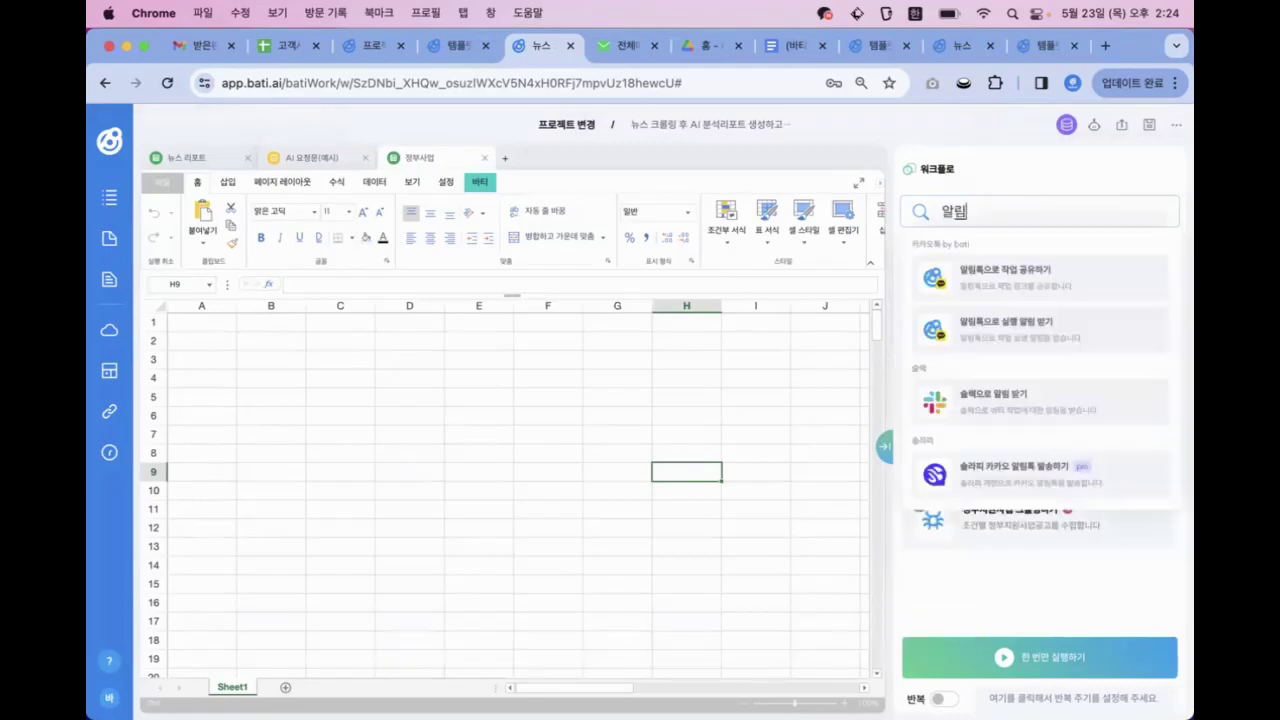
pyautogui.write('톡')
pyautogui.click(1010, 290)
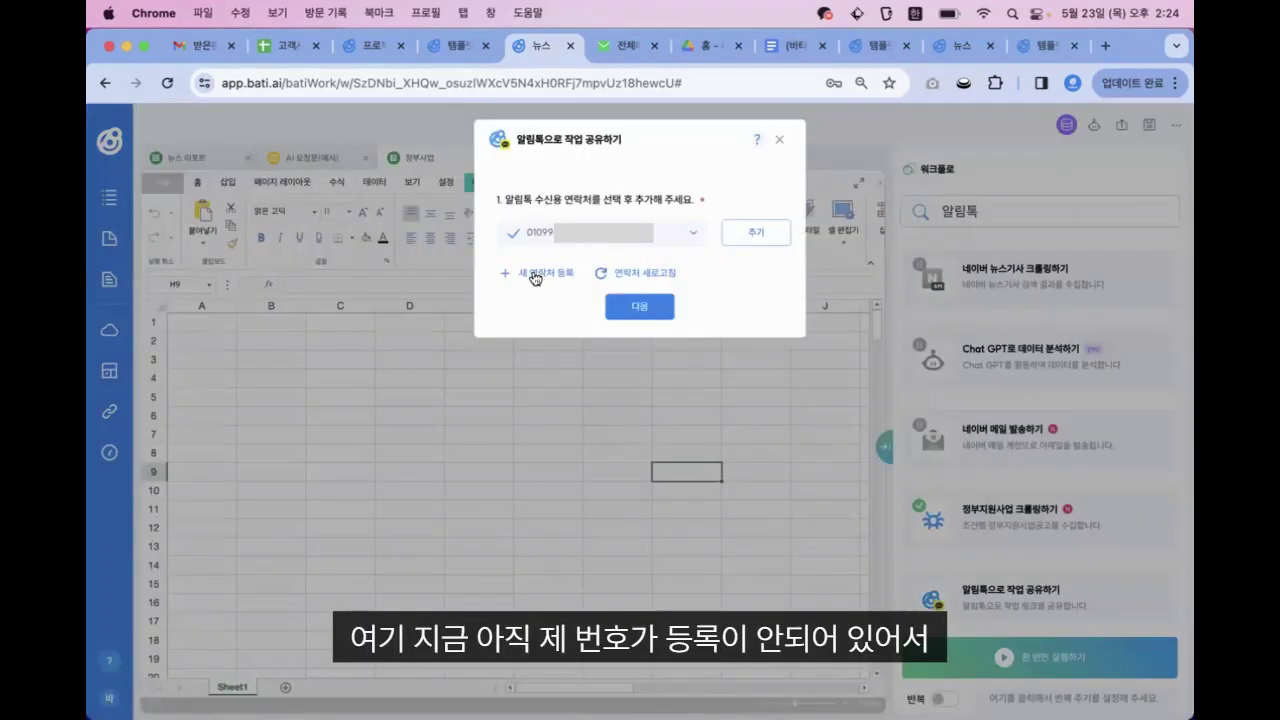
# Register a new recipient phone number and send its verification request
pyautogui.click(536, 277)
pyautogui.write('01034')
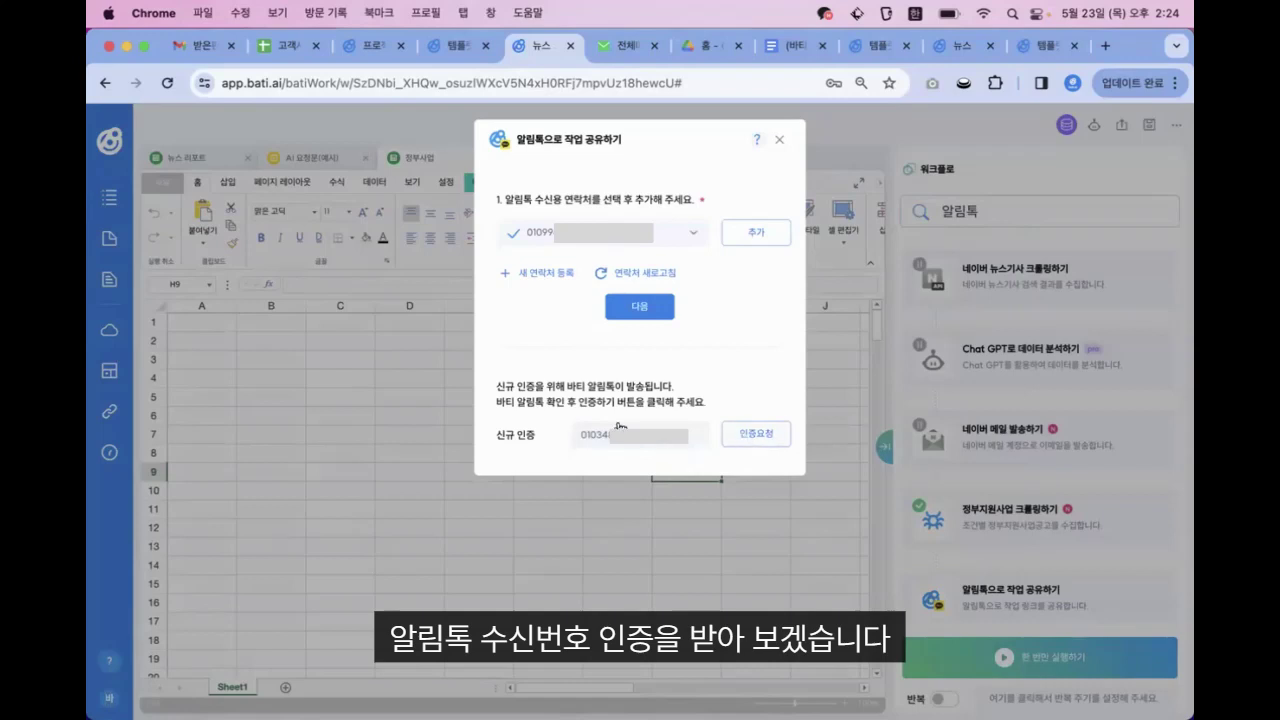
pyautogui.click(756, 434)
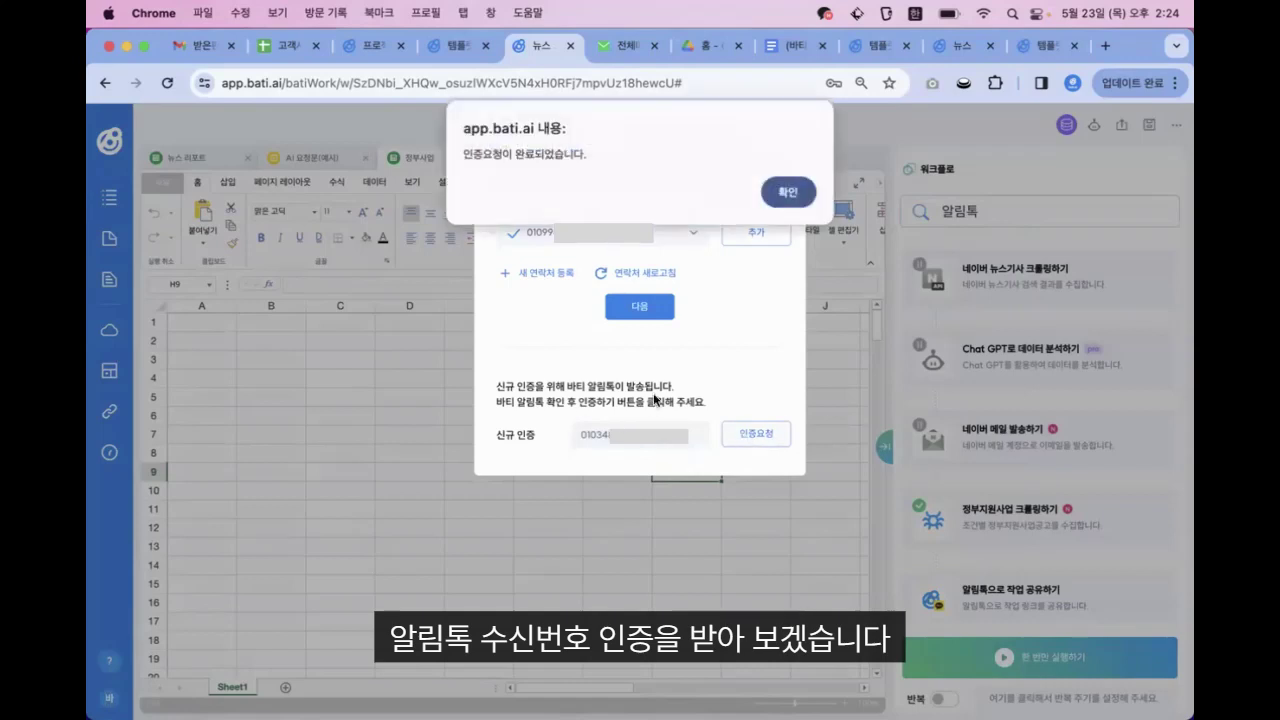
pyautogui.click(786, 195)
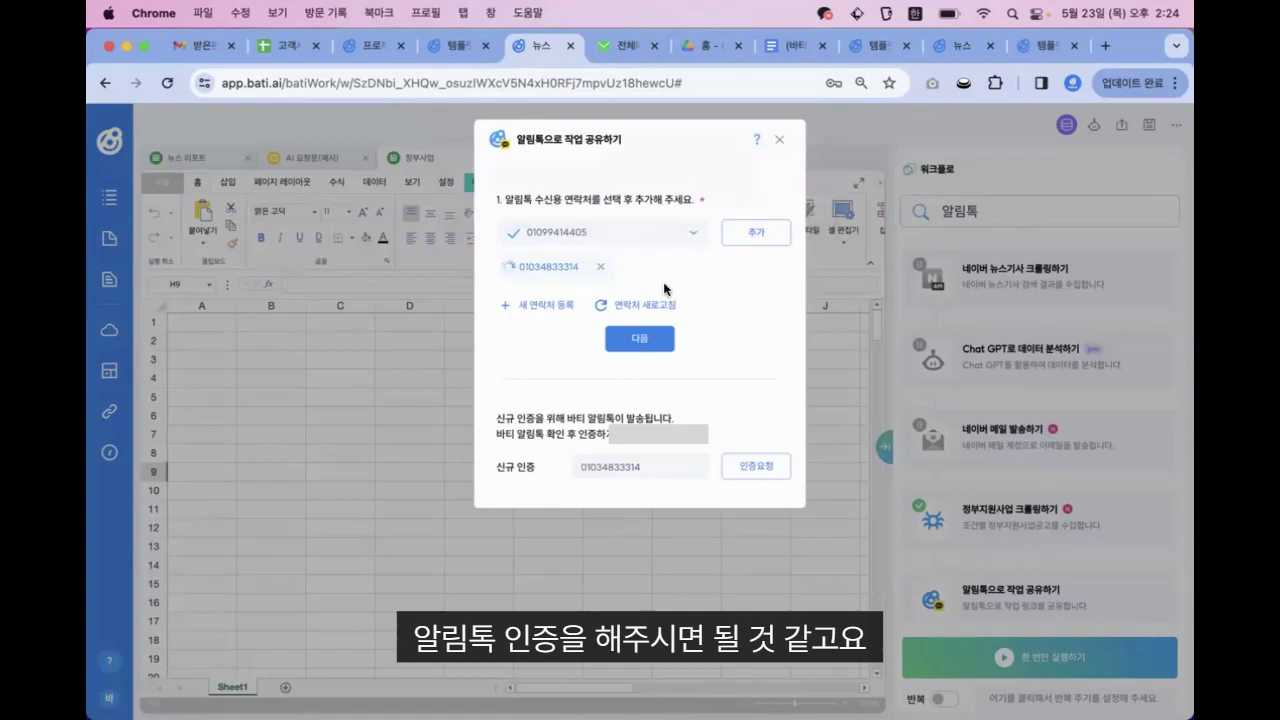
pyautogui.moveTo(945, 710)
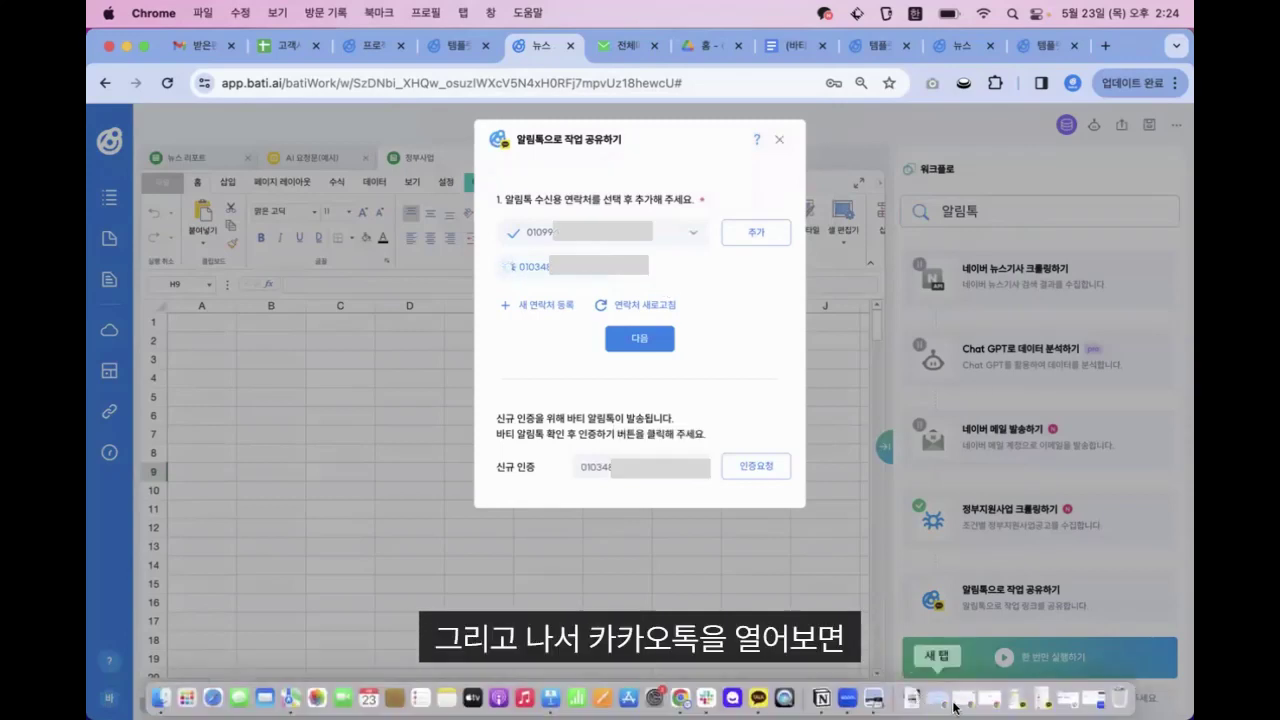
# Open KakaoTalk and confirm the new number with 인증하기 in the 바티AI message
pyautogui.click(1037, 702)
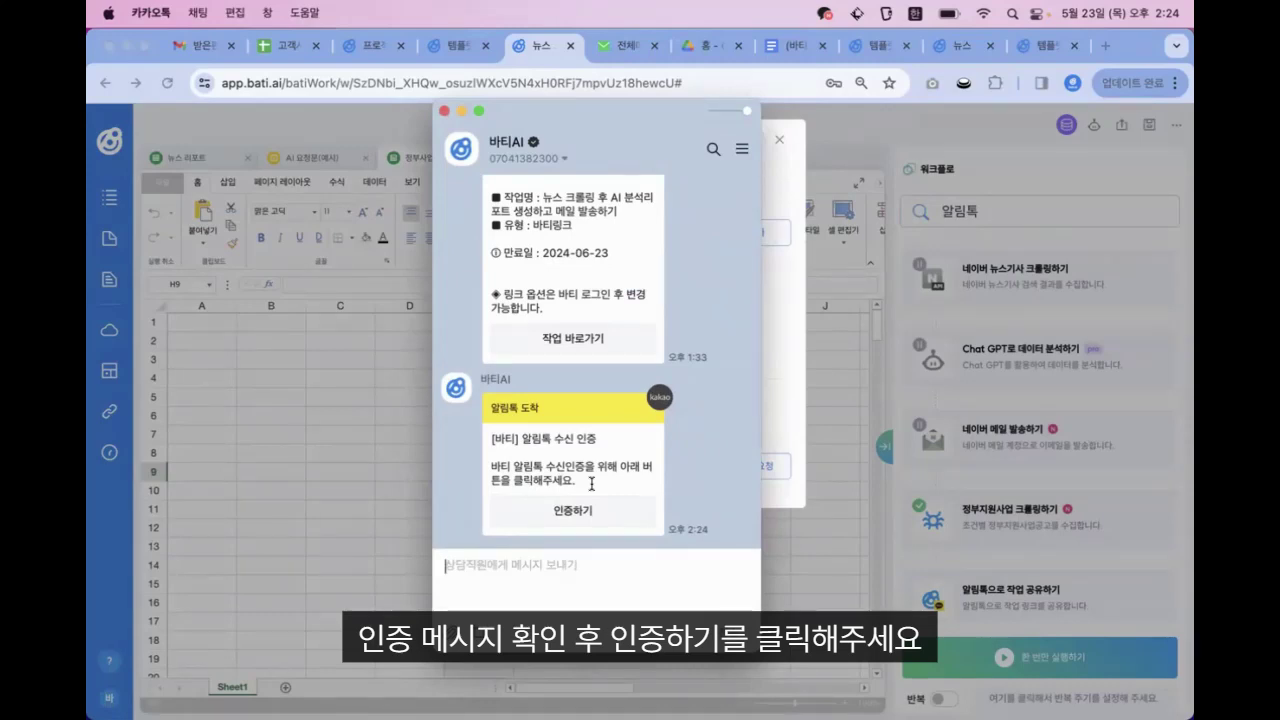
pyautogui.click(572, 508)
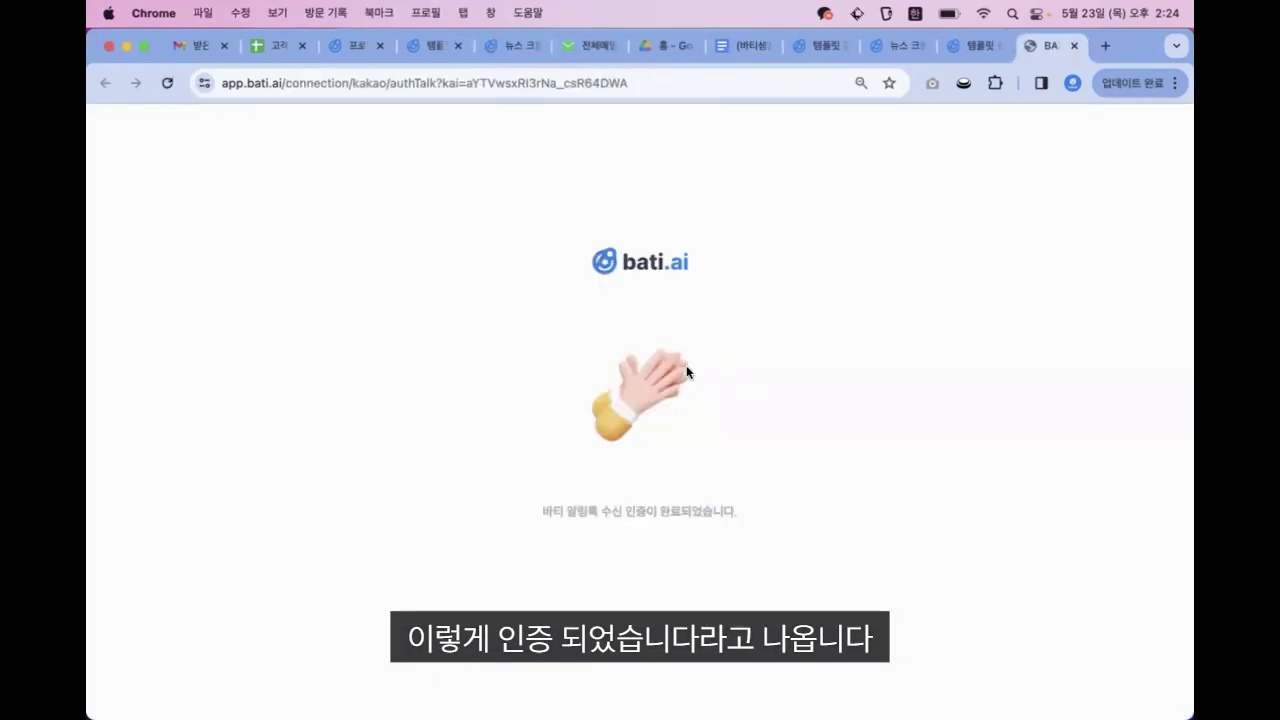
# Return to the bati.ai workflow tab and close the pending 알림톡 setup
pyautogui.click(975, 45)
pyautogui.click(898, 45)
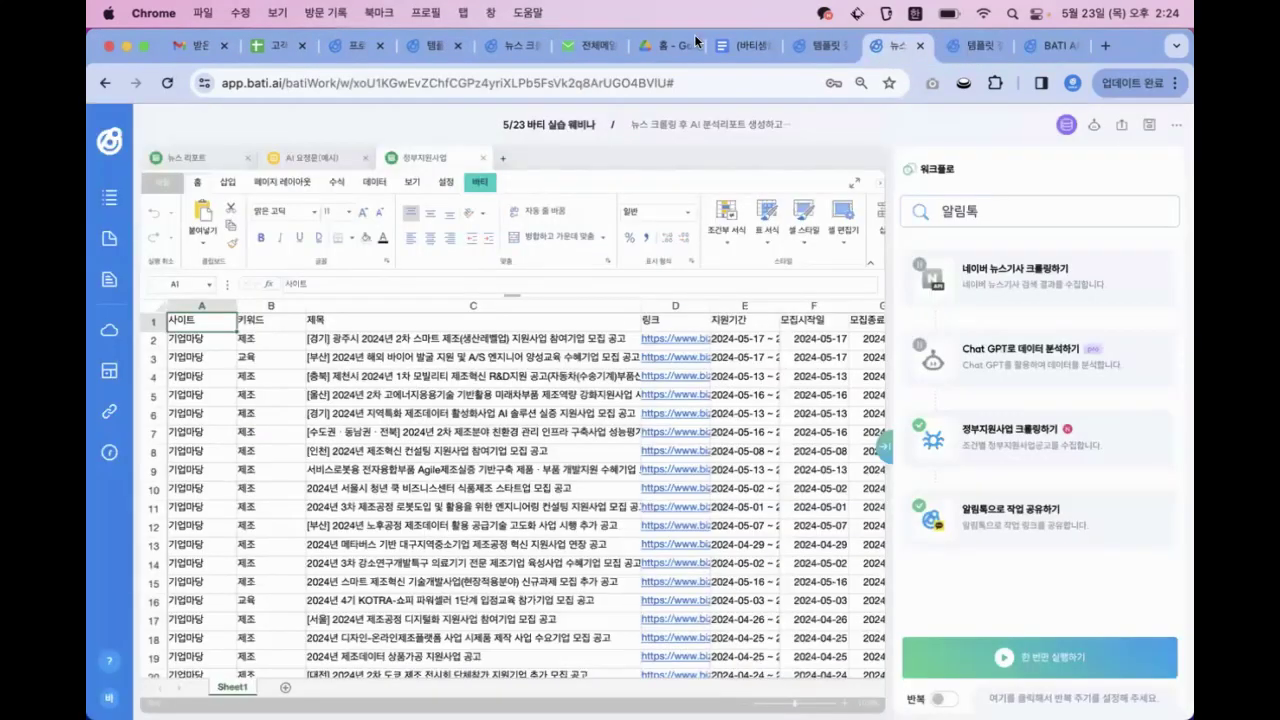
pyautogui.click(508, 46)
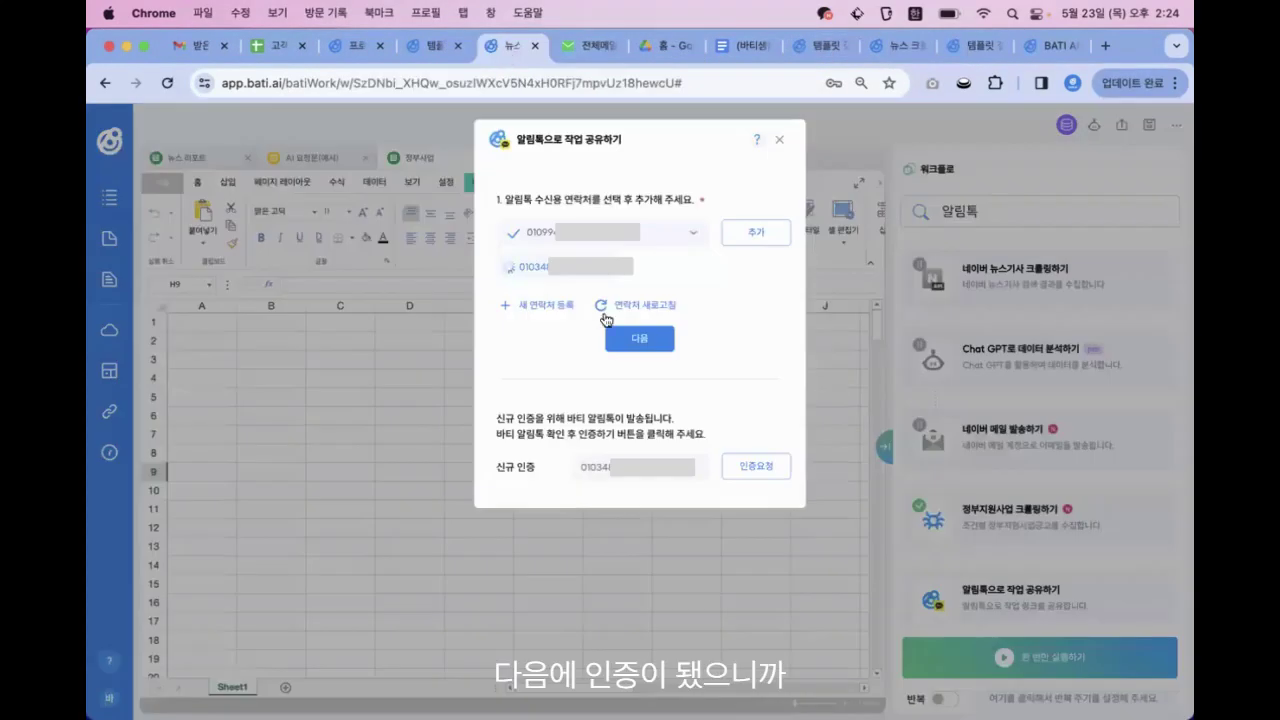
pyautogui.click(782, 142)
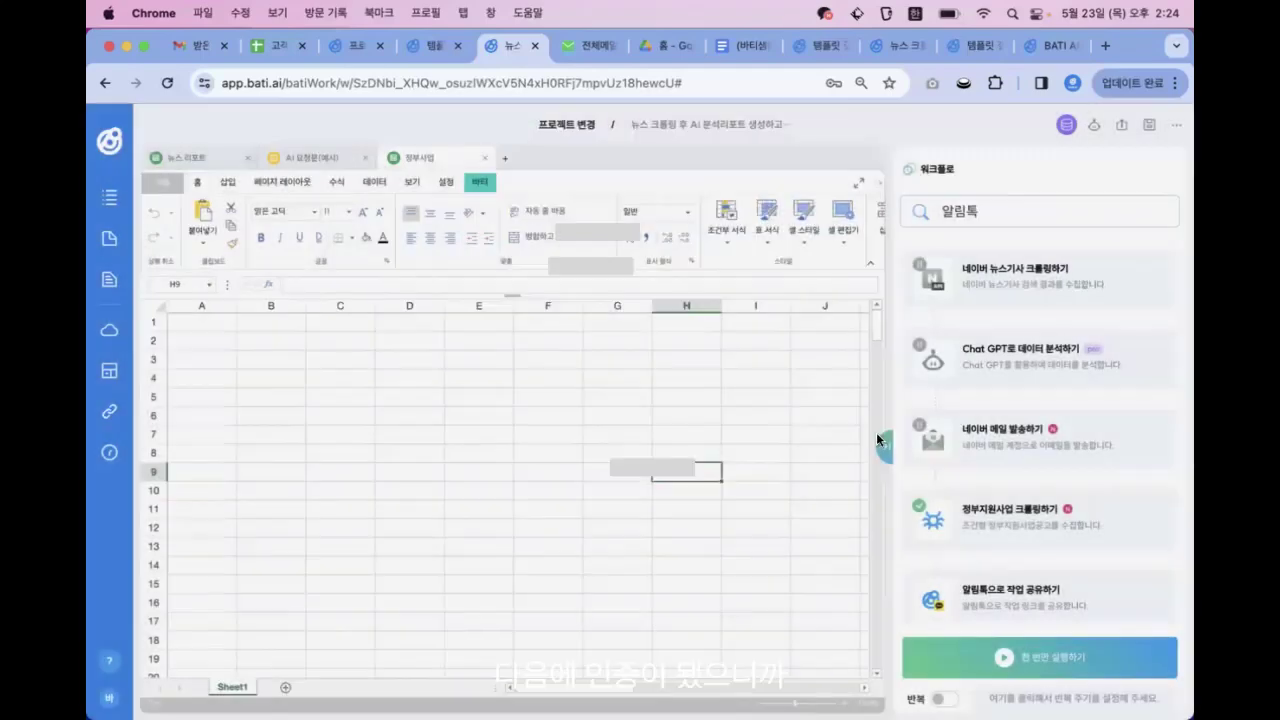
# Add your own number as the 알림톡 recipient and share the whole task as a 바티 링크
pyautogui.click(987, 590)
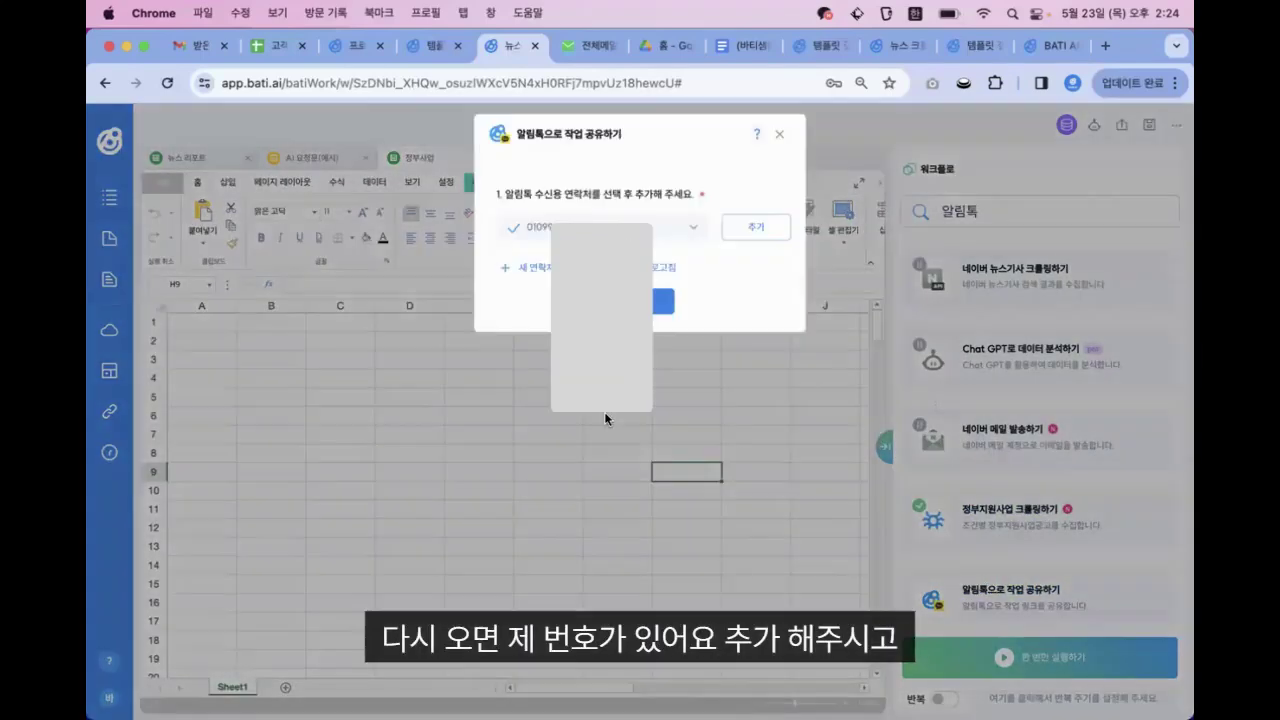
pyautogui.click(530, 232)
pyautogui.click(530, 404)
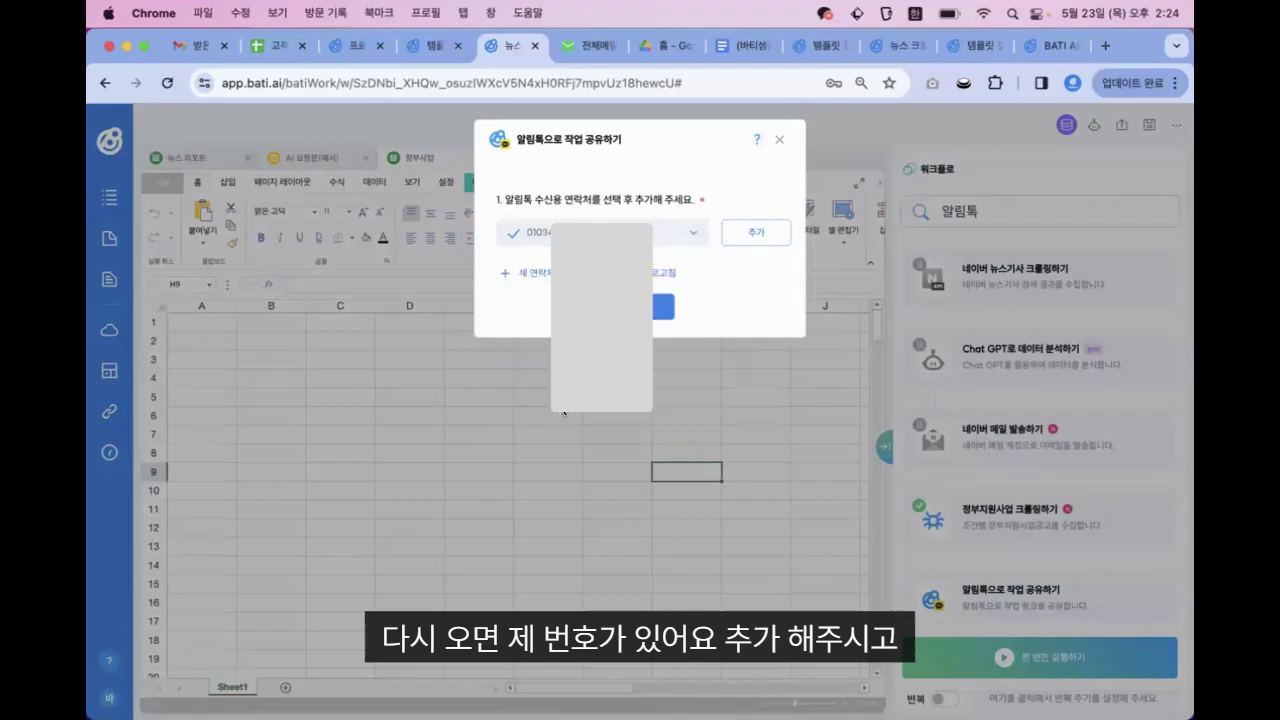
pyautogui.click(766, 232)
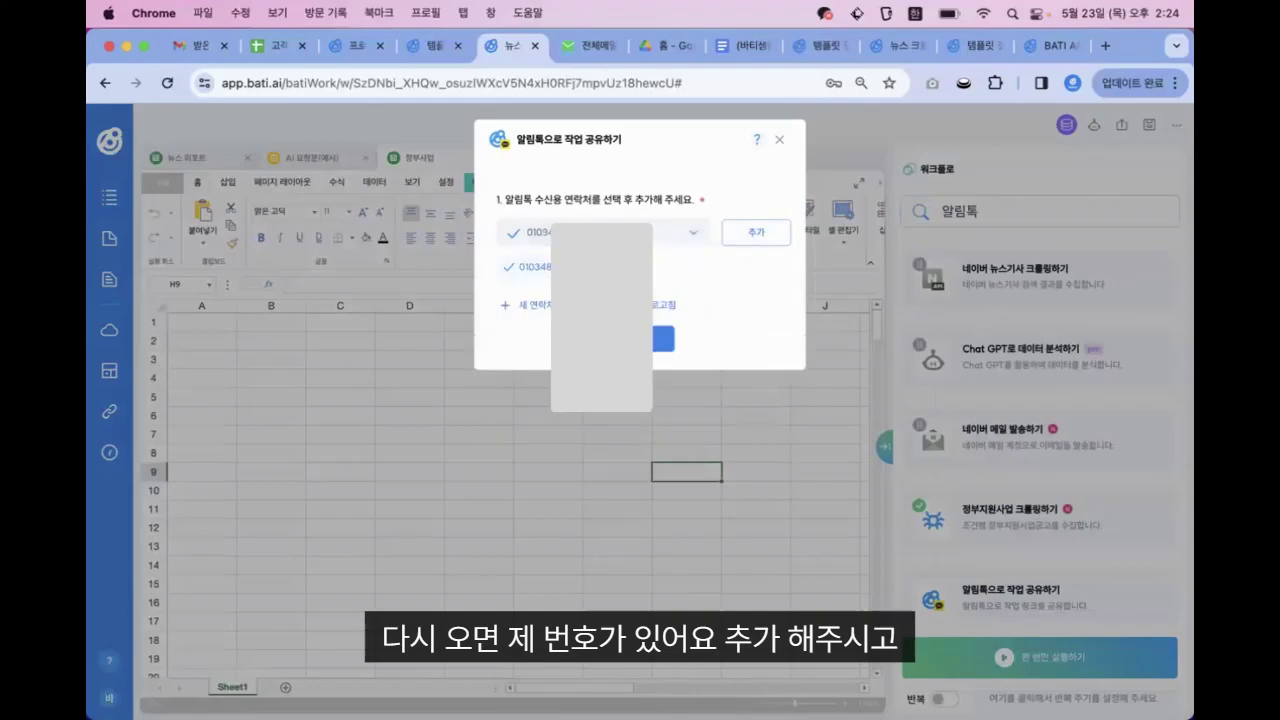
pyautogui.click(662, 338)
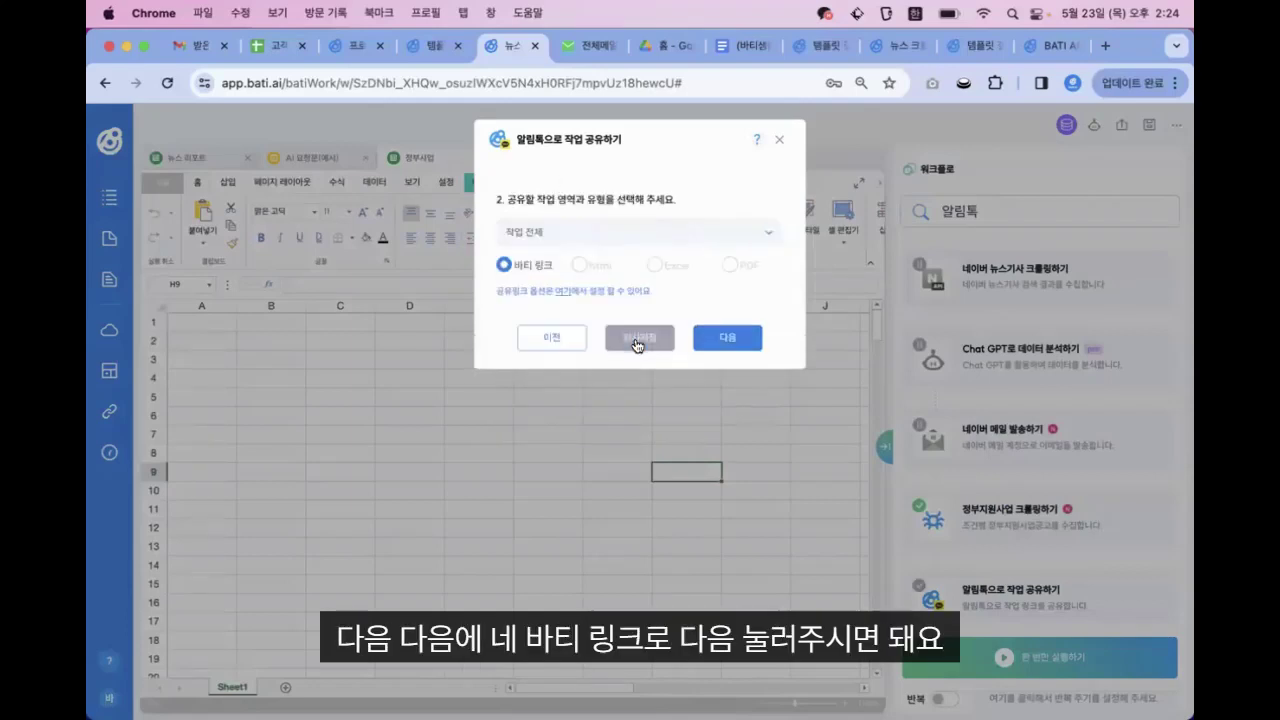
pyautogui.click(735, 350)
pyautogui.click(719, 384)
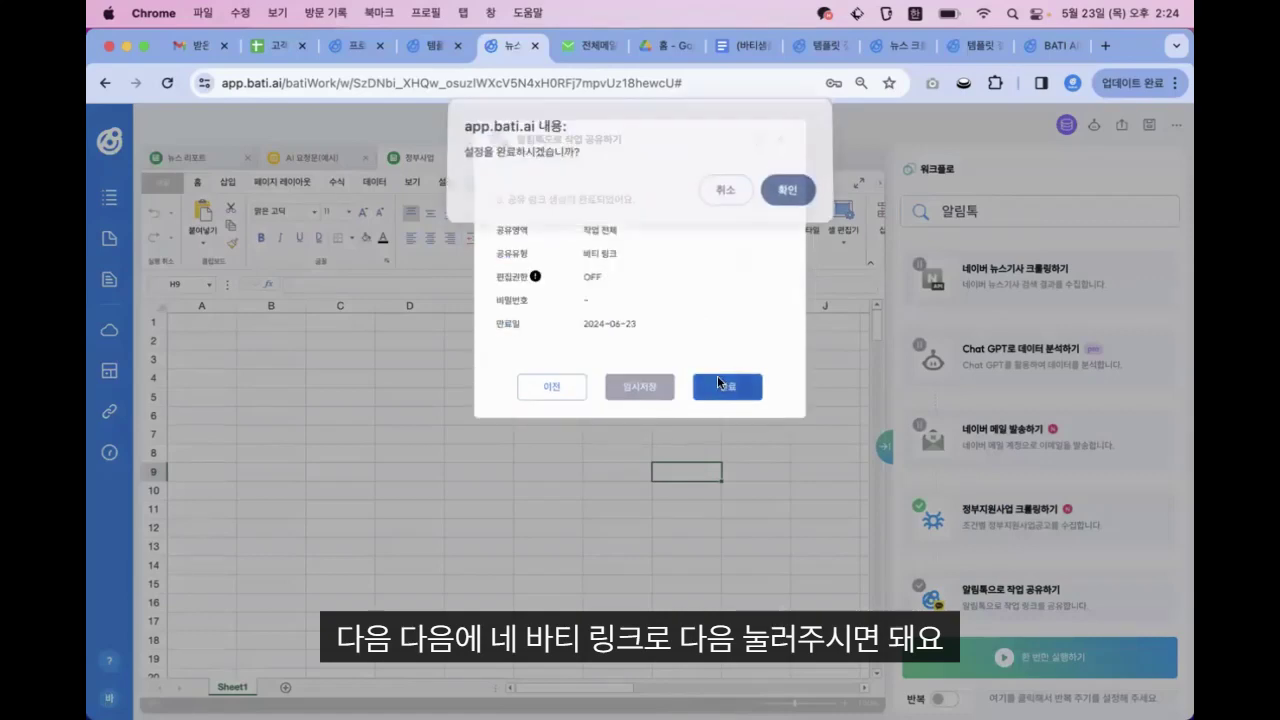
pyautogui.click(789, 190)
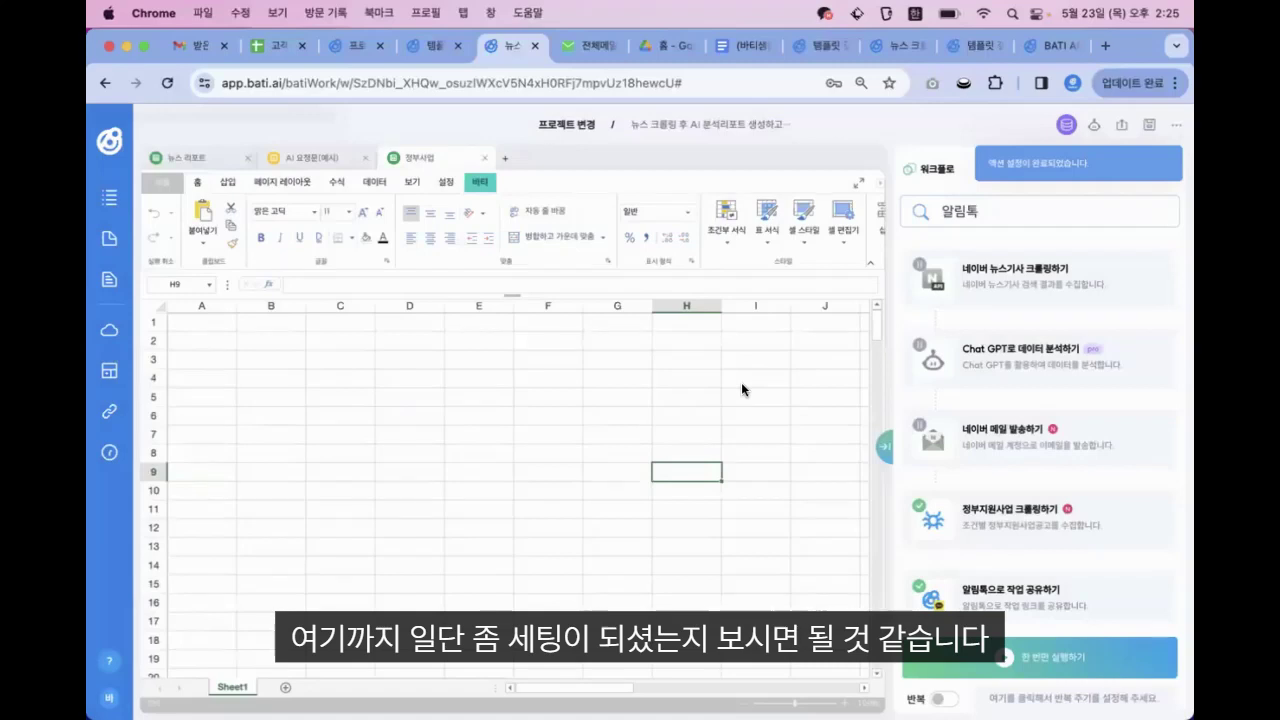
# Run the workflow once to fill the 정부사업 tab with crawled 기업마당 postings
pyautogui.scroll(-1, 1000, 480)
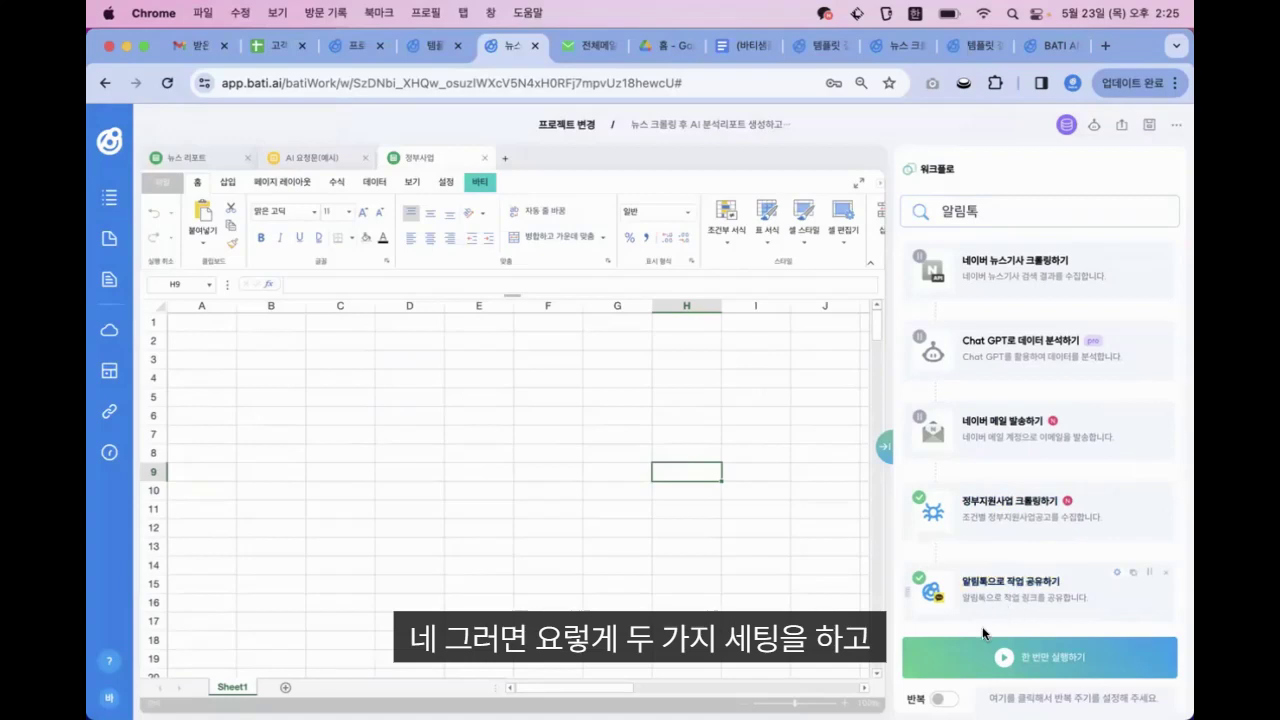
pyautogui.click(1033, 657)
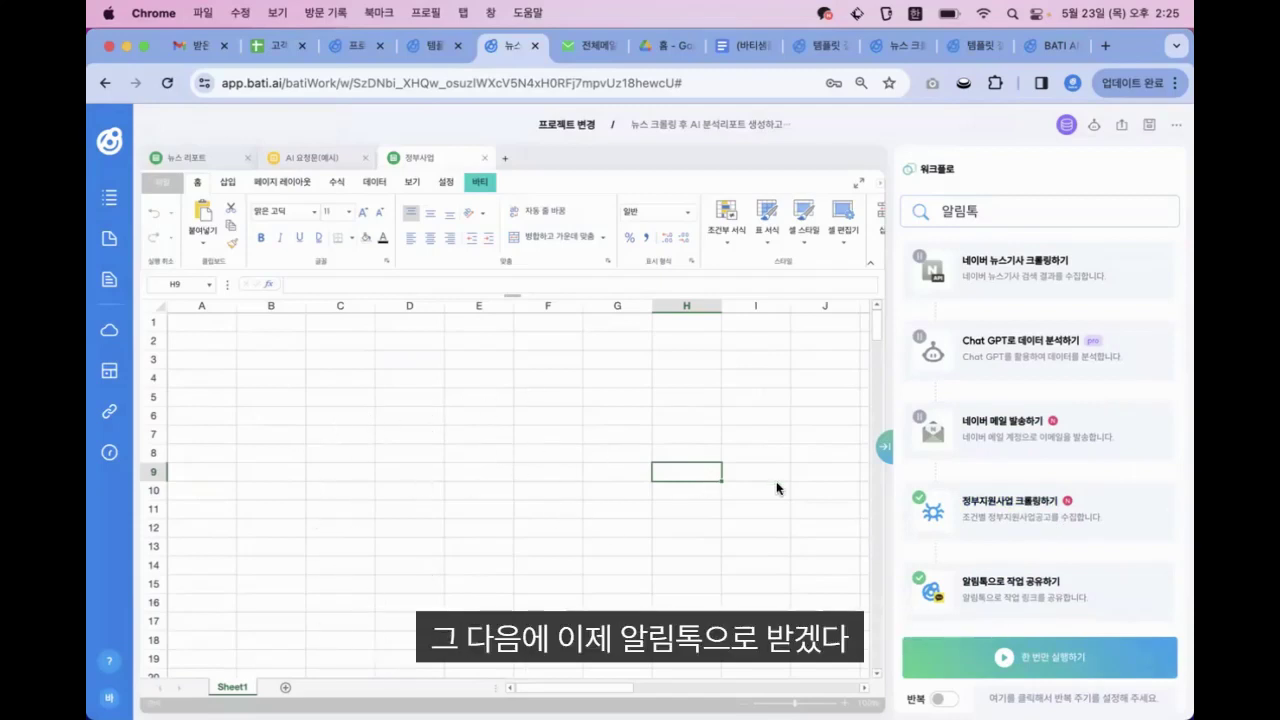
pyautogui.click(1062, 649)
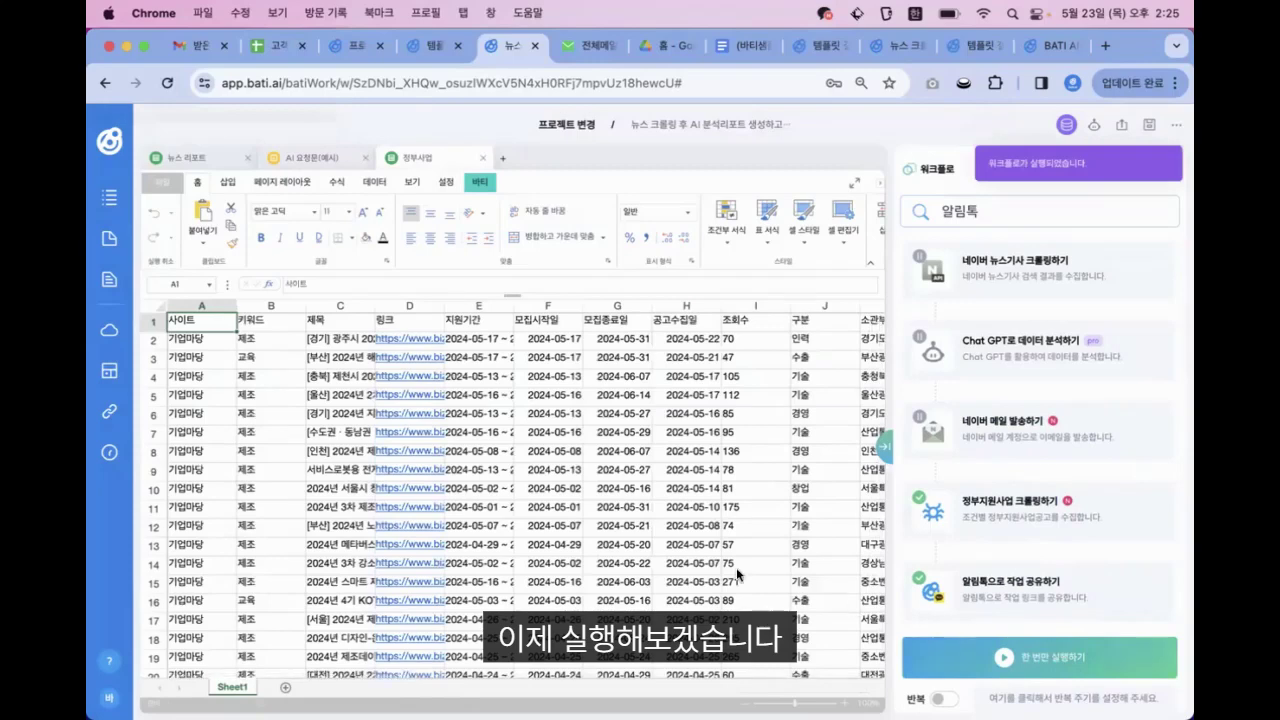
# Autofit columns C and B so the full titles and keywords are visible
pyautogui.doubleClick(376, 305)
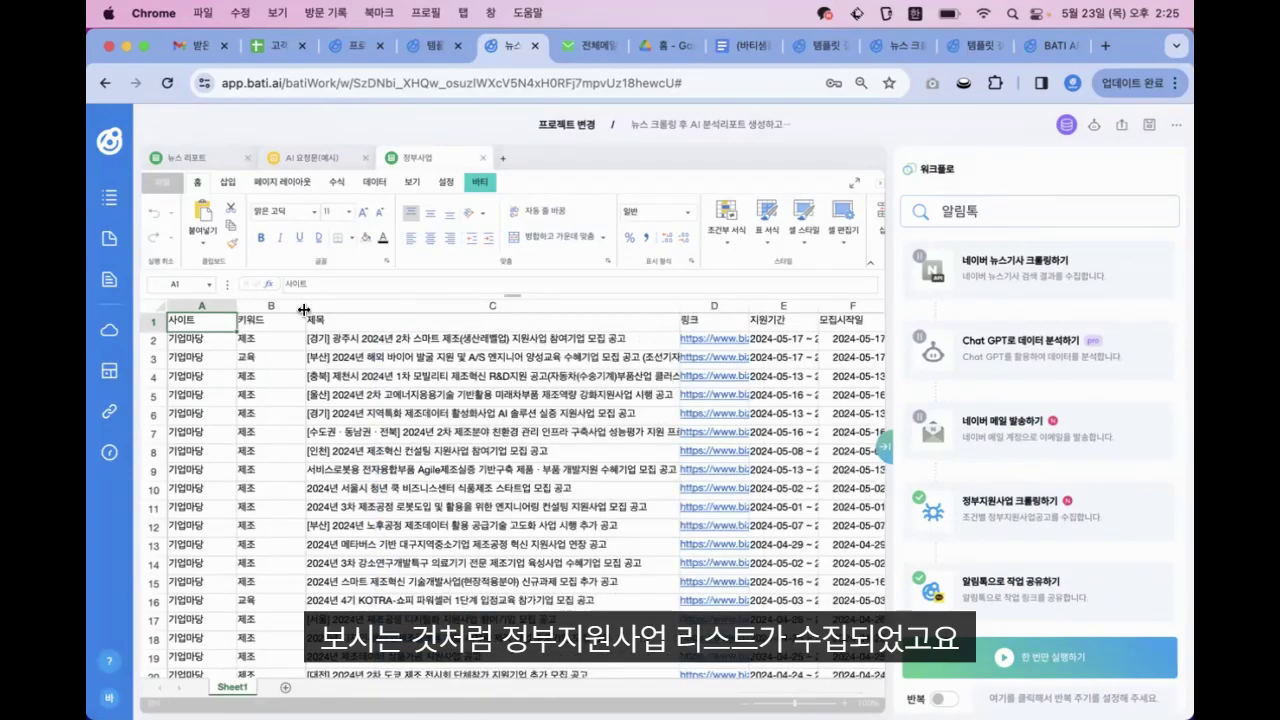
pyautogui.doubleClick(305, 305)
pyautogui.scroll(-3, 520, 472)
pyautogui.scroll(-5, 497, 479)
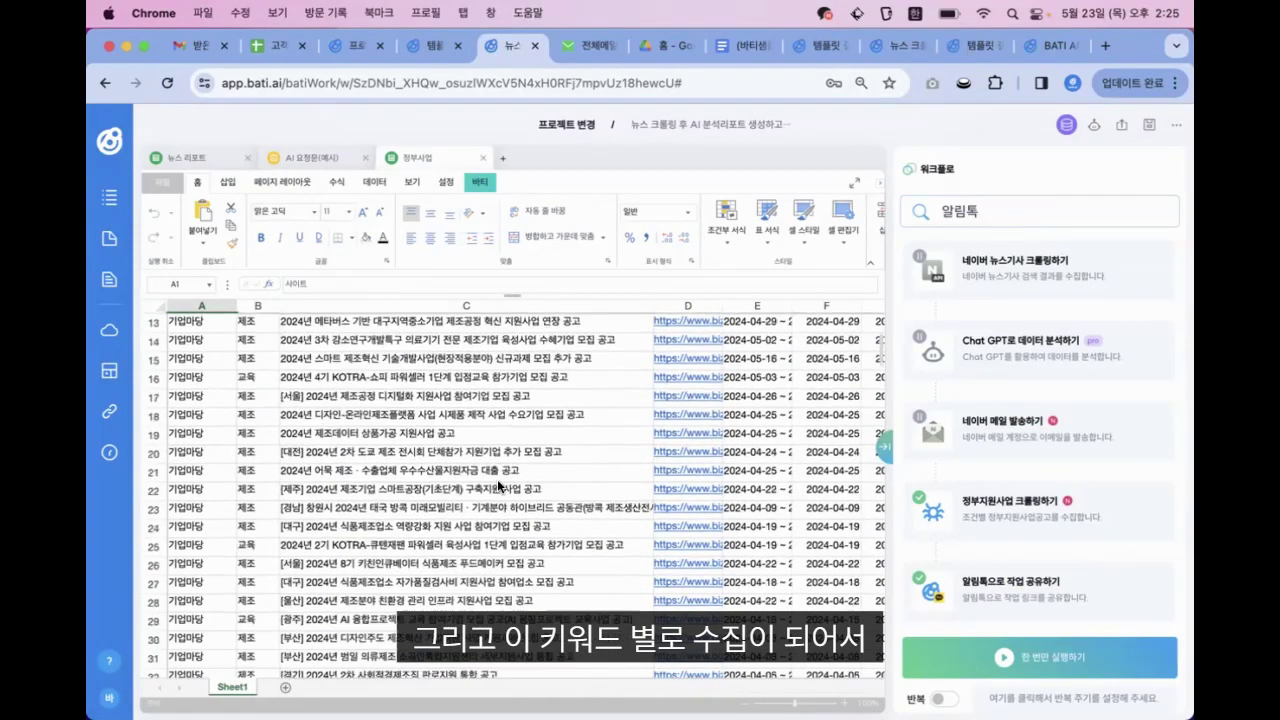
pyautogui.scroll(8, 497, 479)
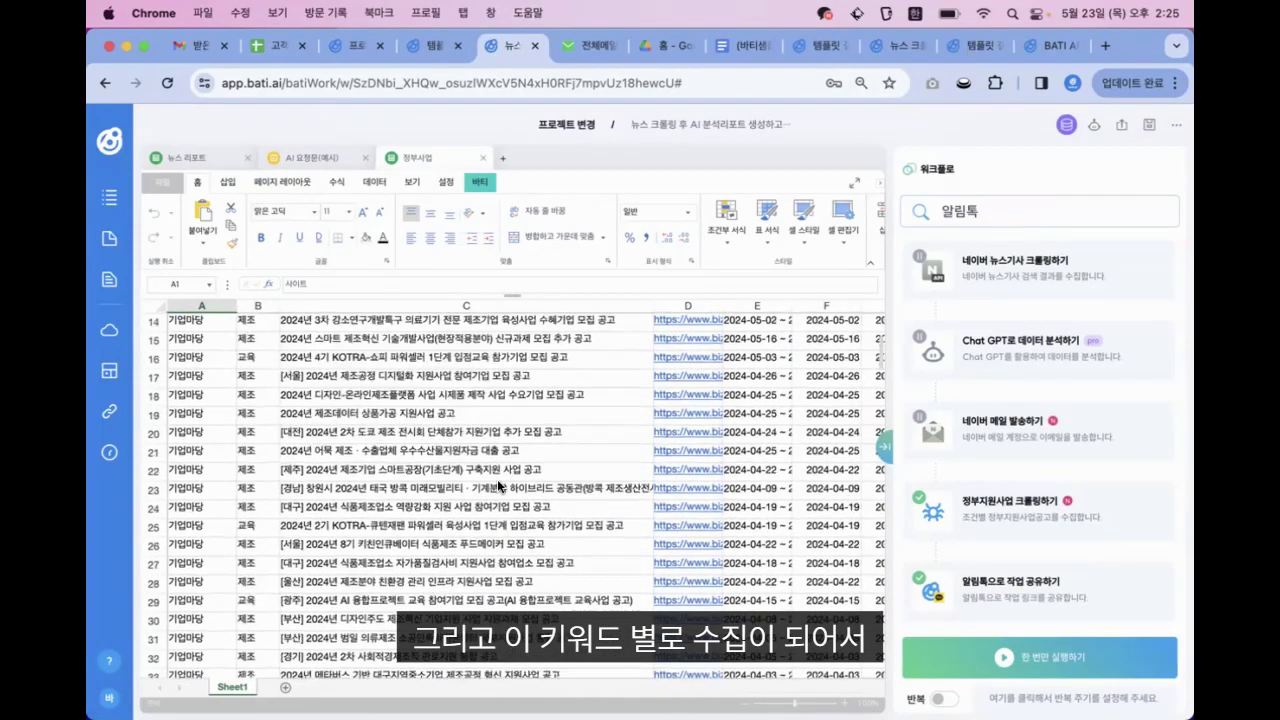
pyautogui.scroll(2, 507, 510)
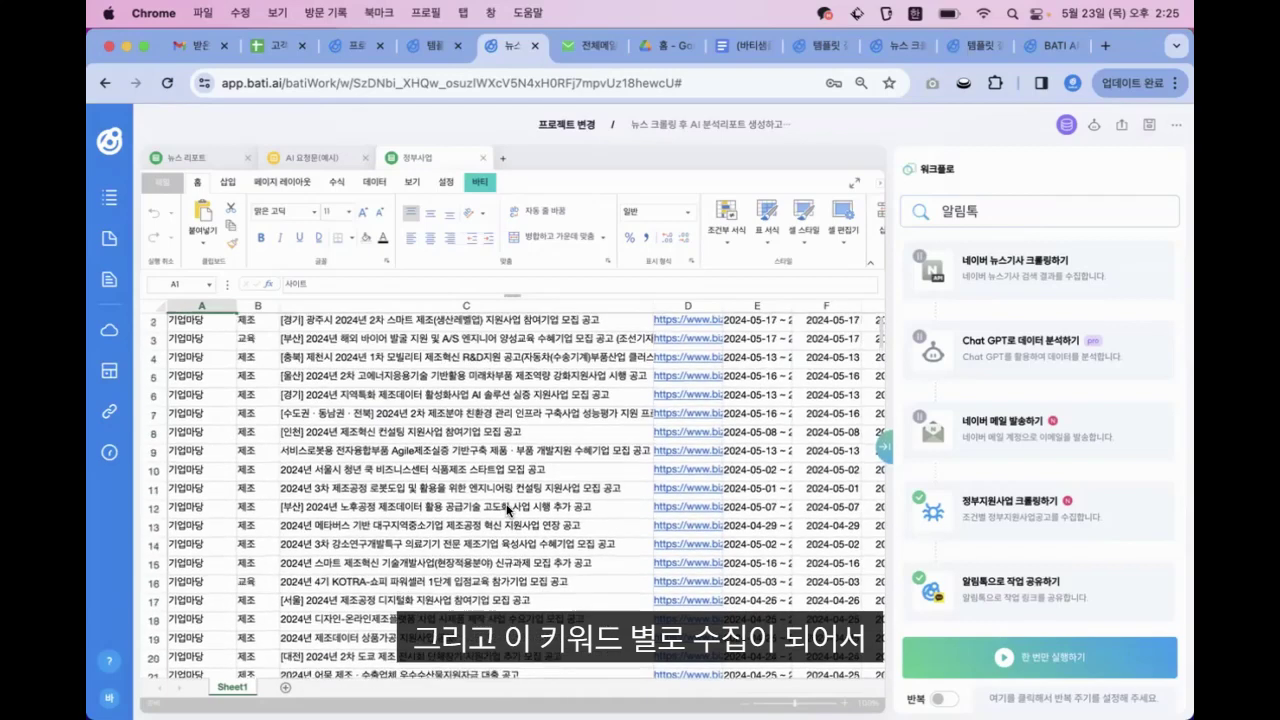
pyautogui.click(688, 349)
pyautogui.click(687, 348)
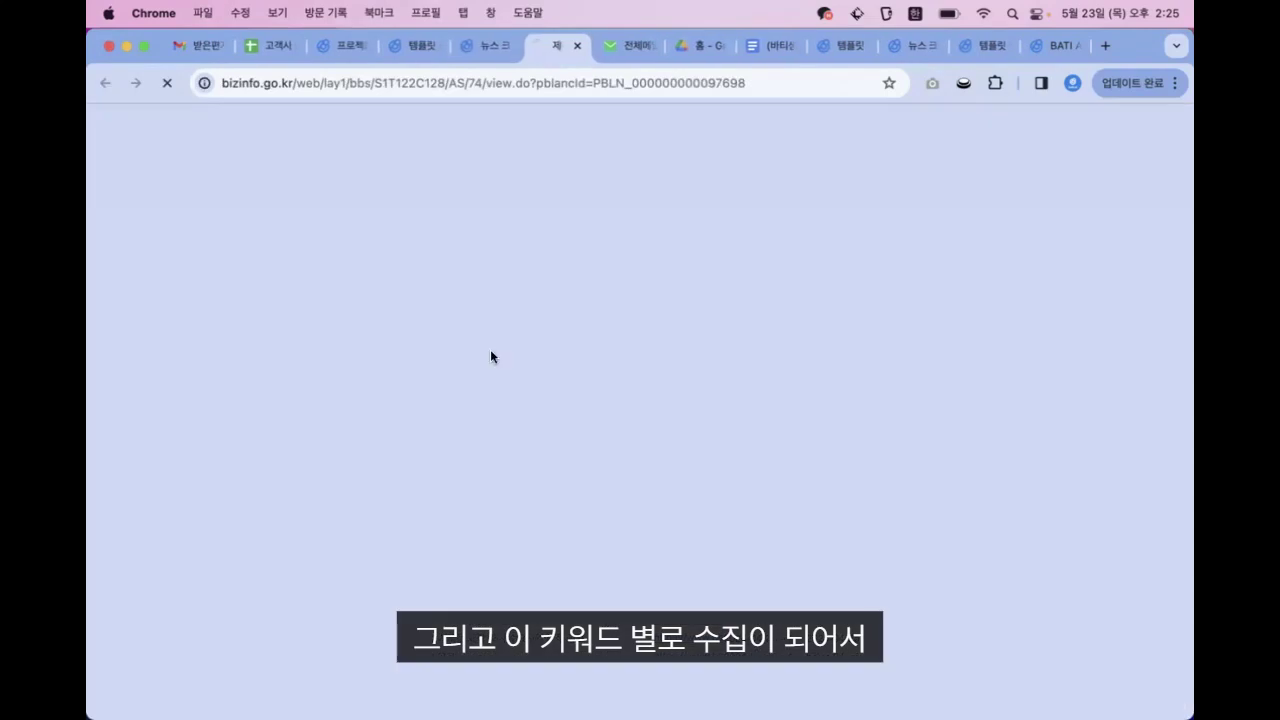
pyautogui.scroll(-6, 535, 397)
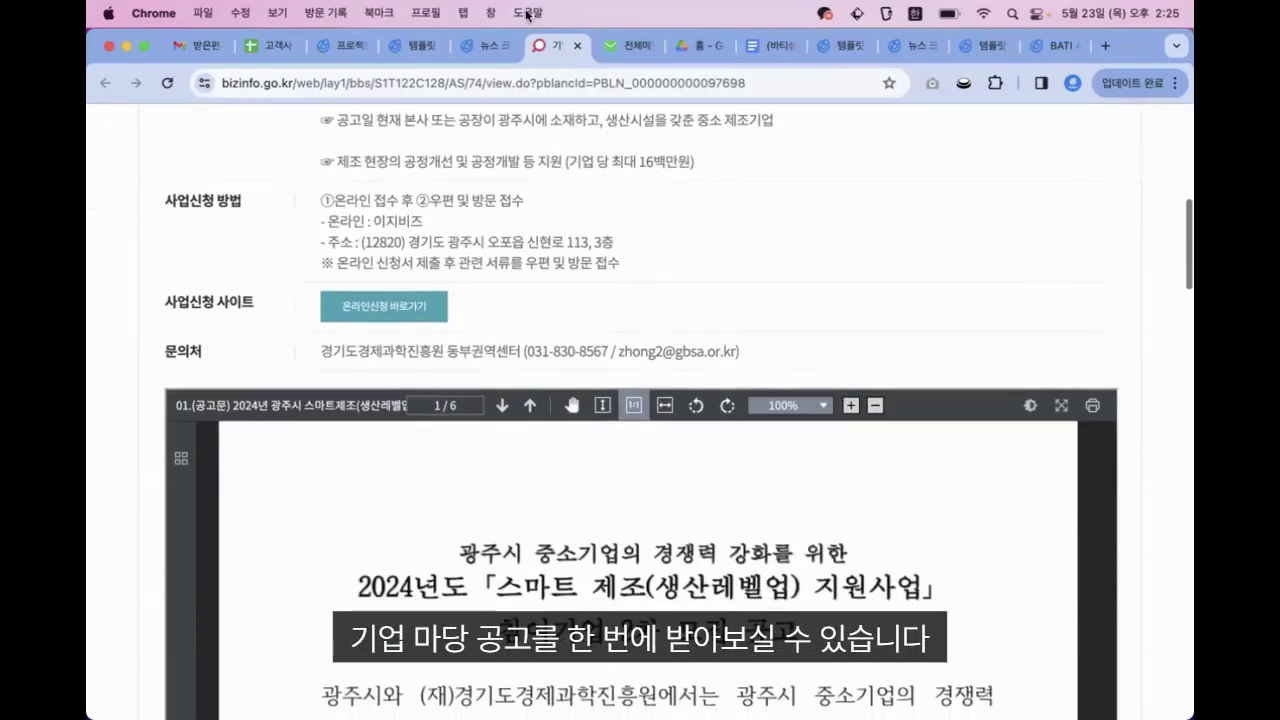
pyautogui.click(485, 45)
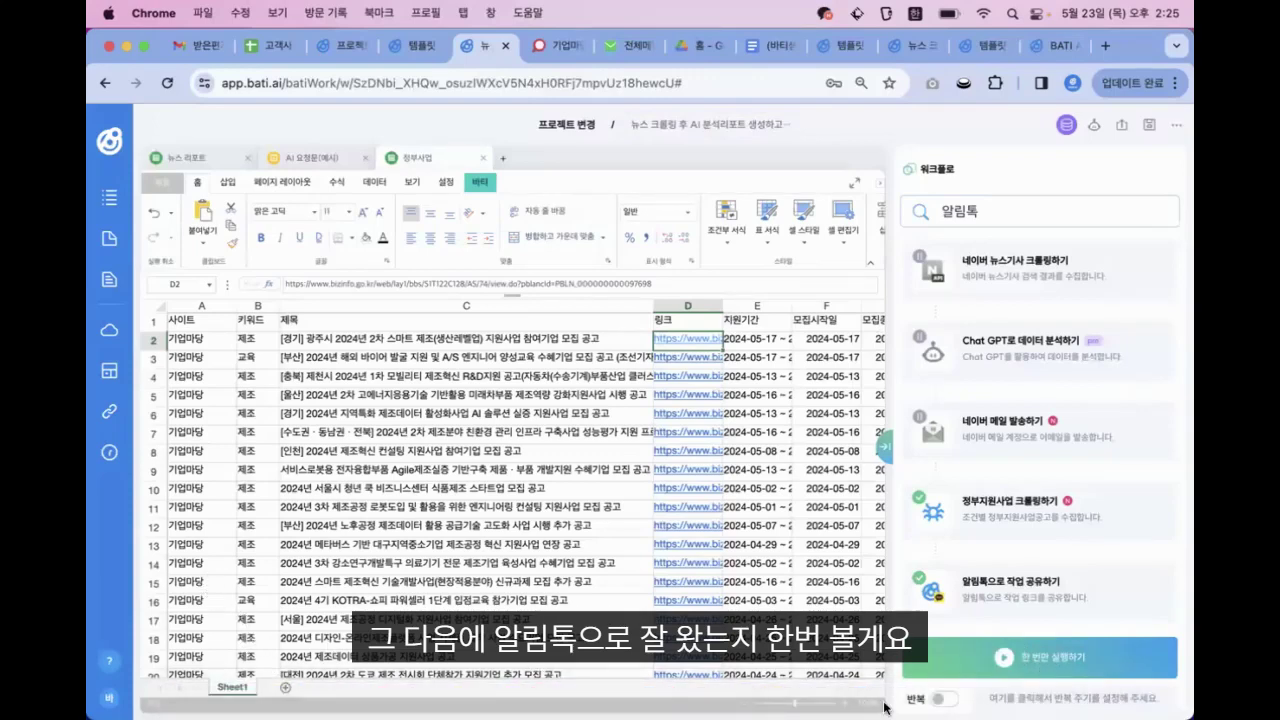
# Open the 바티AI chat in KakaoTalk and follow its 작업 바로가기 link to the shared sheet
pyautogui.moveTo(1000, 708)
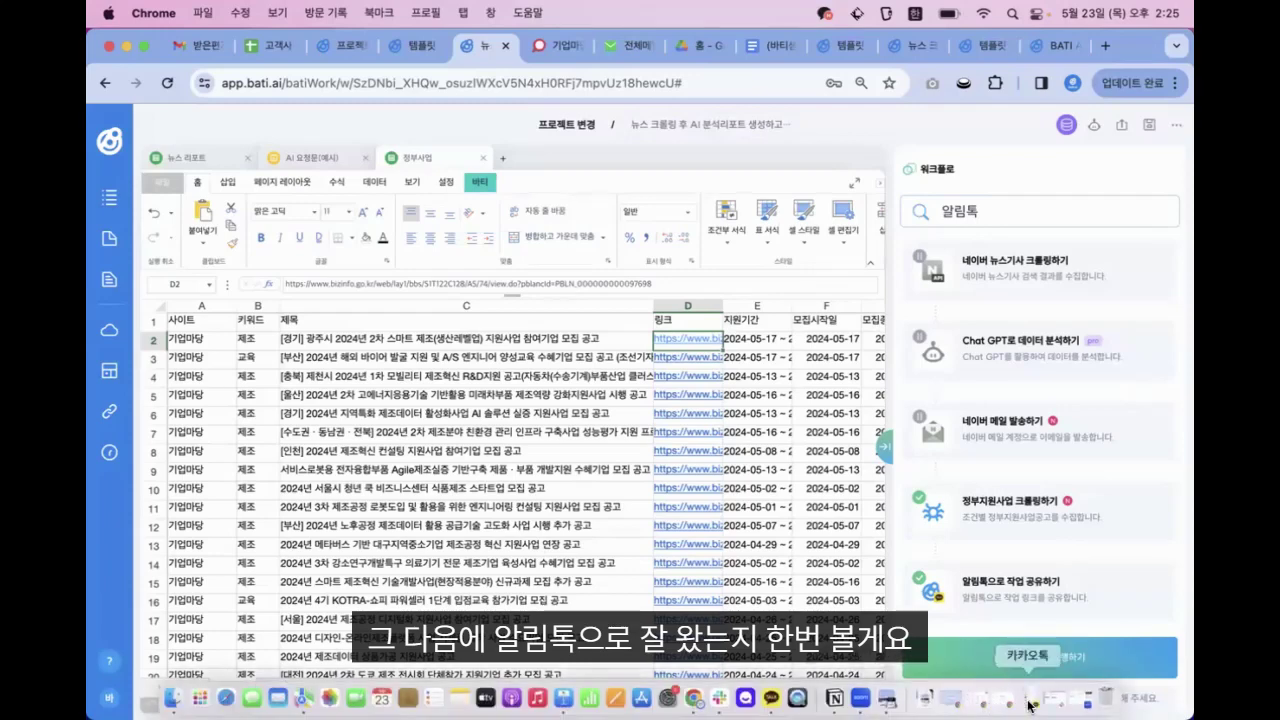
pyautogui.click(1025, 705)
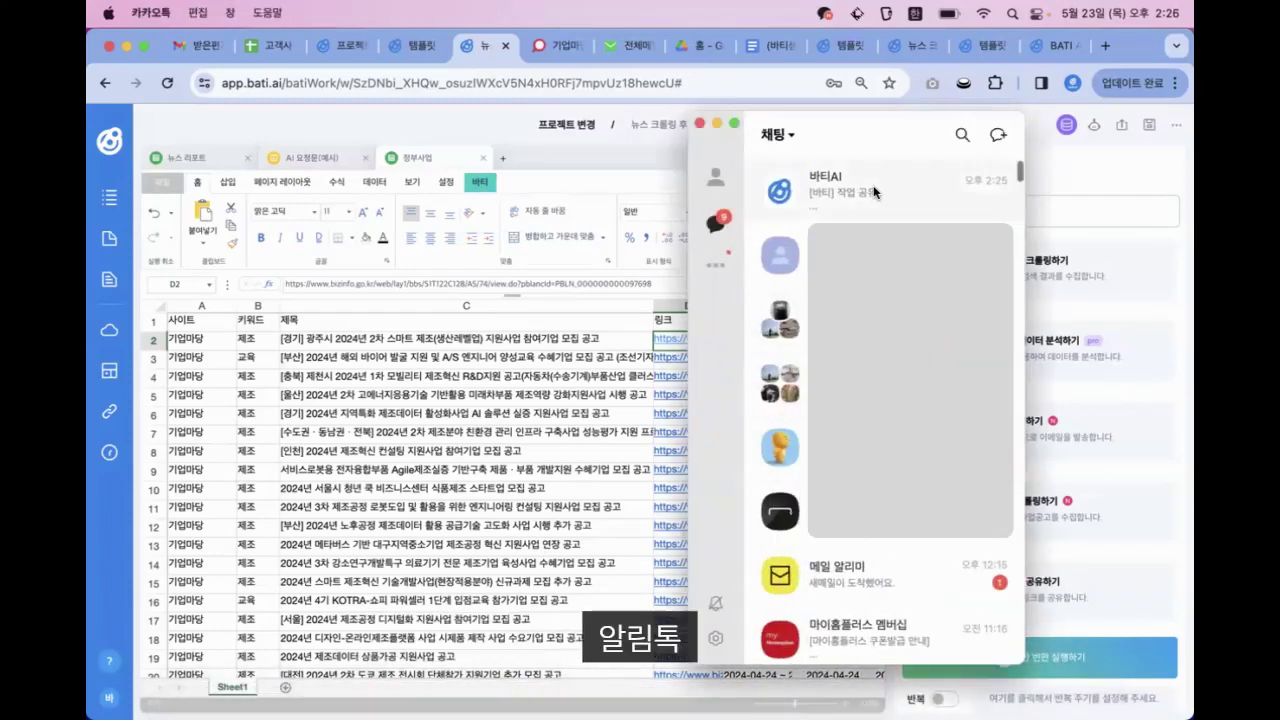
pyautogui.doubleClick(875, 192)
pyautogui.moveTo(582, 162); pyautogui.dragTo(849, 165)
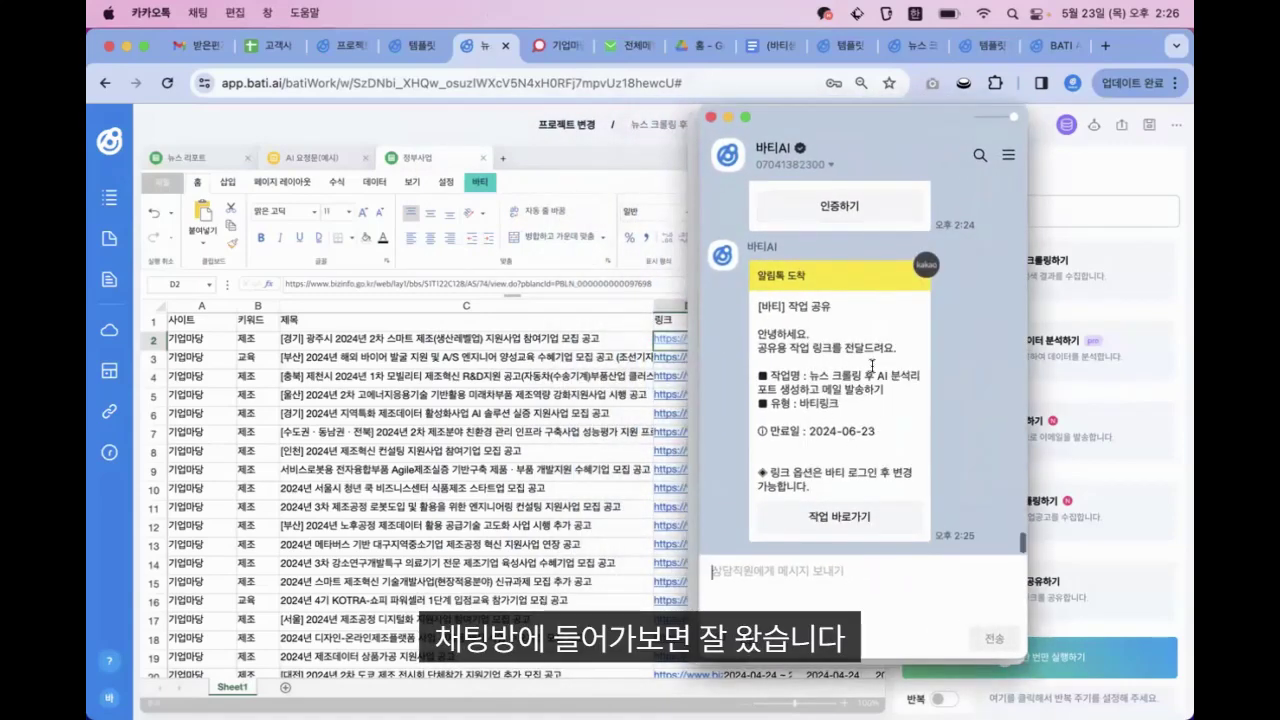
pyautogui.click(831, 517)
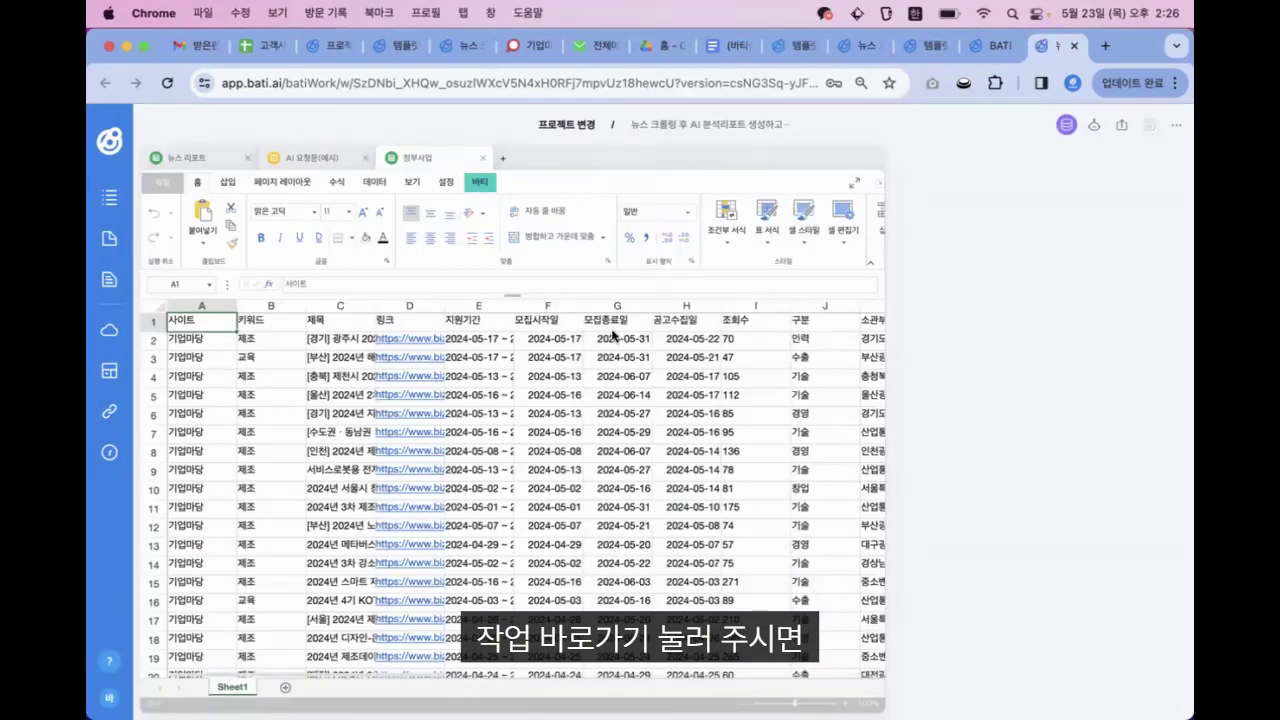
# Expand the shared sheet to check it, then return to the 뉴스 workflow page and save
pyautogui.click(854, 183)
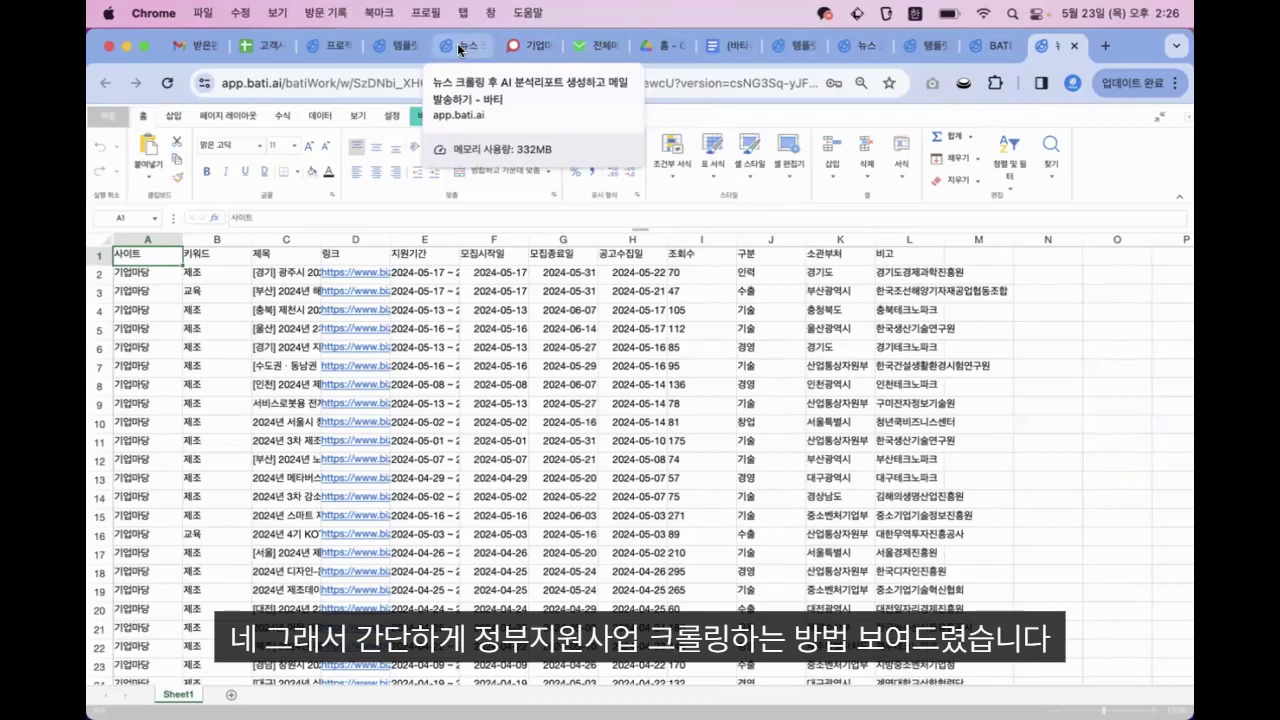
pyautogui.click(458, 47)
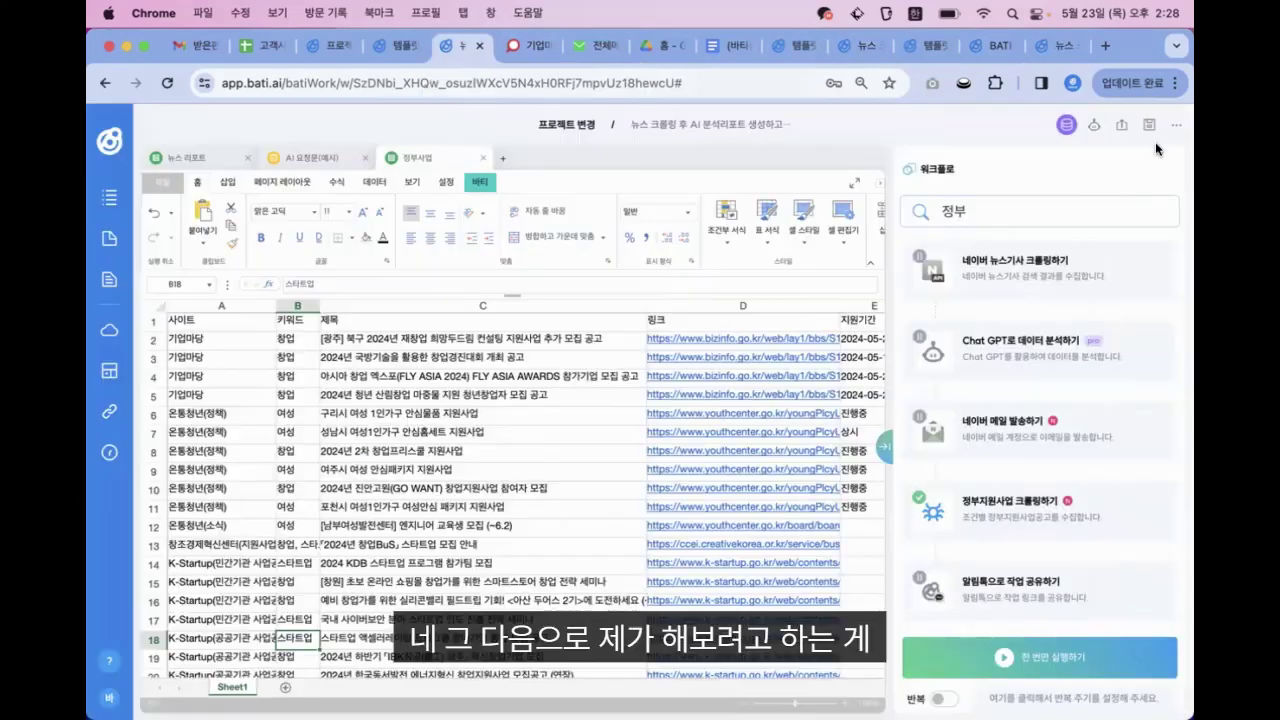
pyautogui.click(1150, 127)
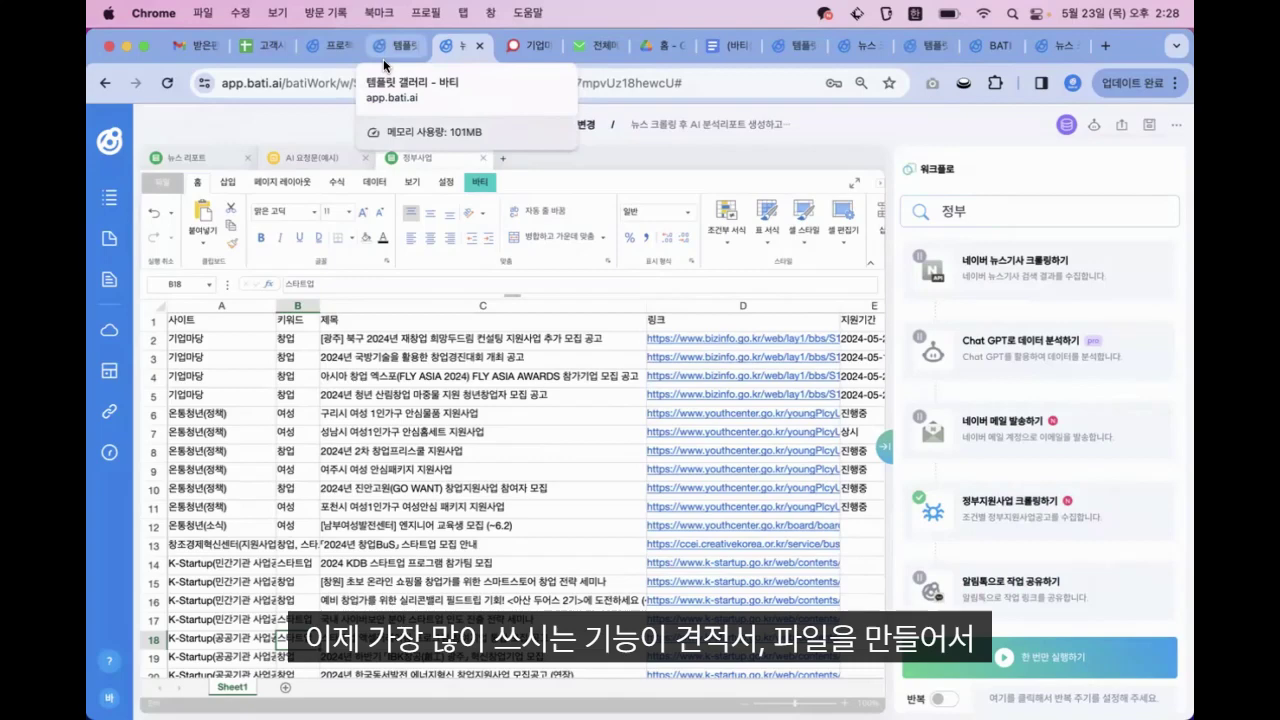
# Show the 템플릿 갤러리 page and drag (바티샘플)표준 용역 견적서 워드파일.docx out of Downloads
pyautogui.click(383, 57)
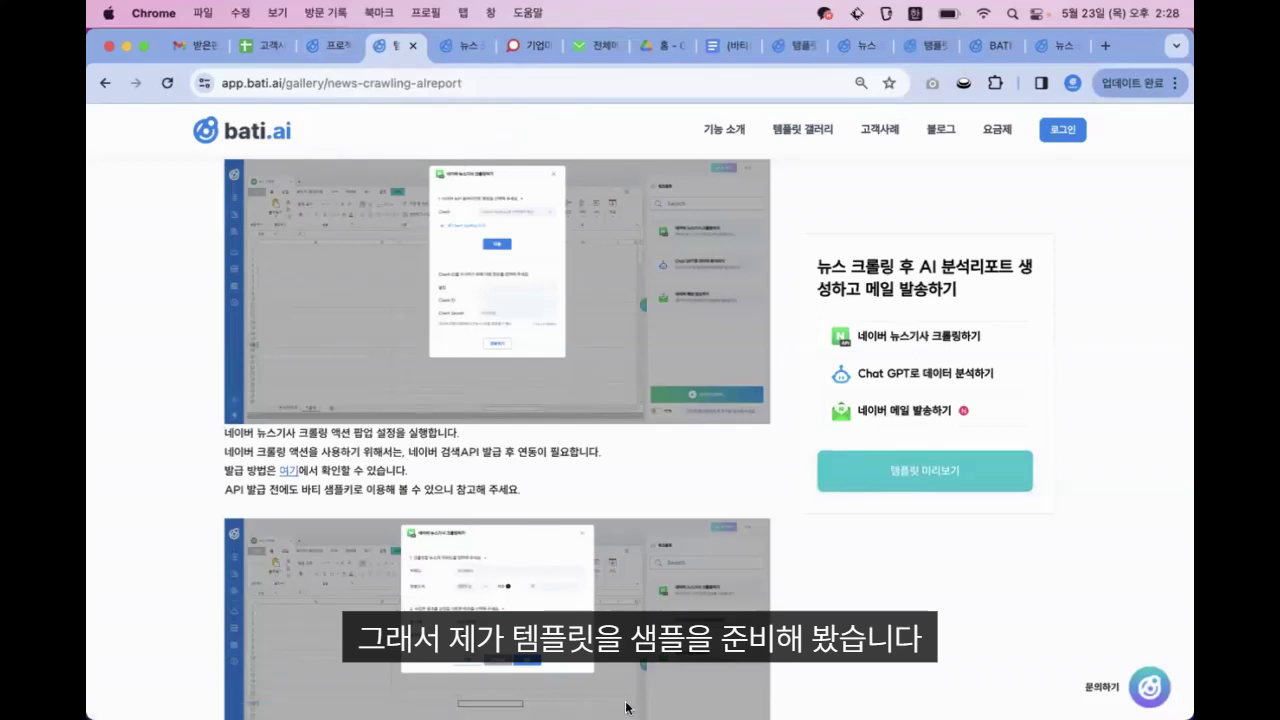
pyautogui.moveTo(575, 715)
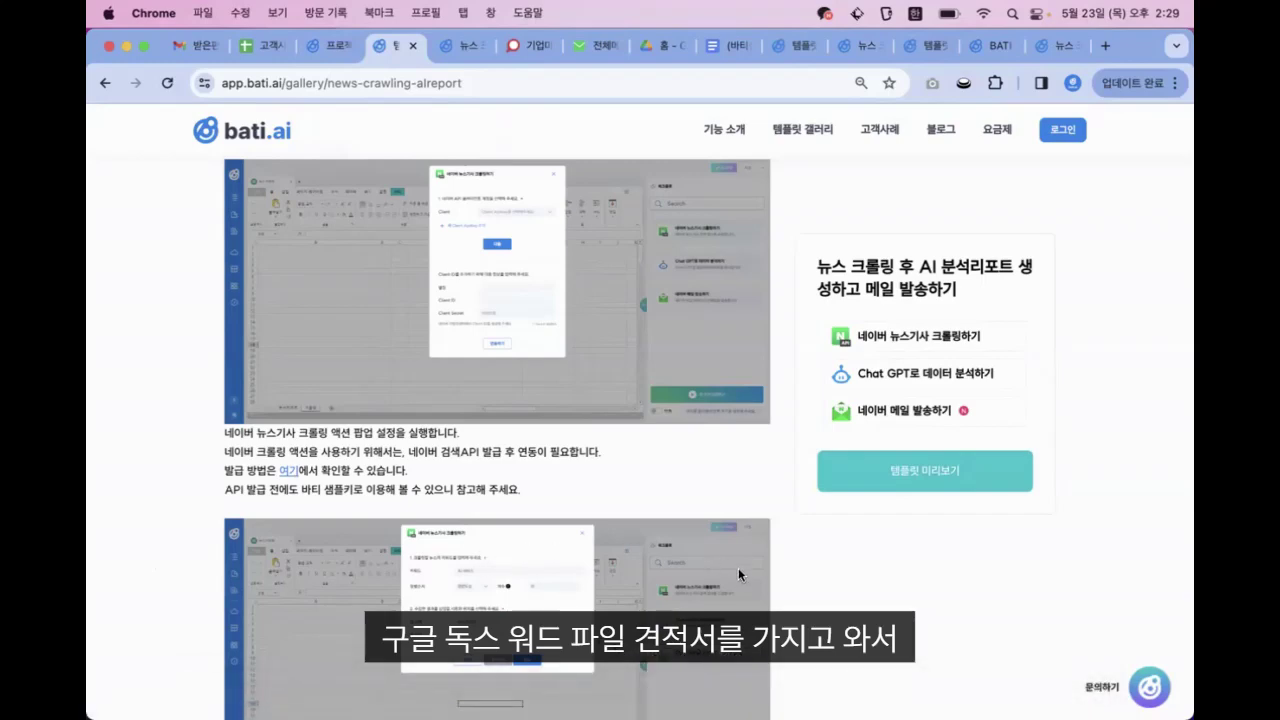
pyautogui.moveTo(440, 712)
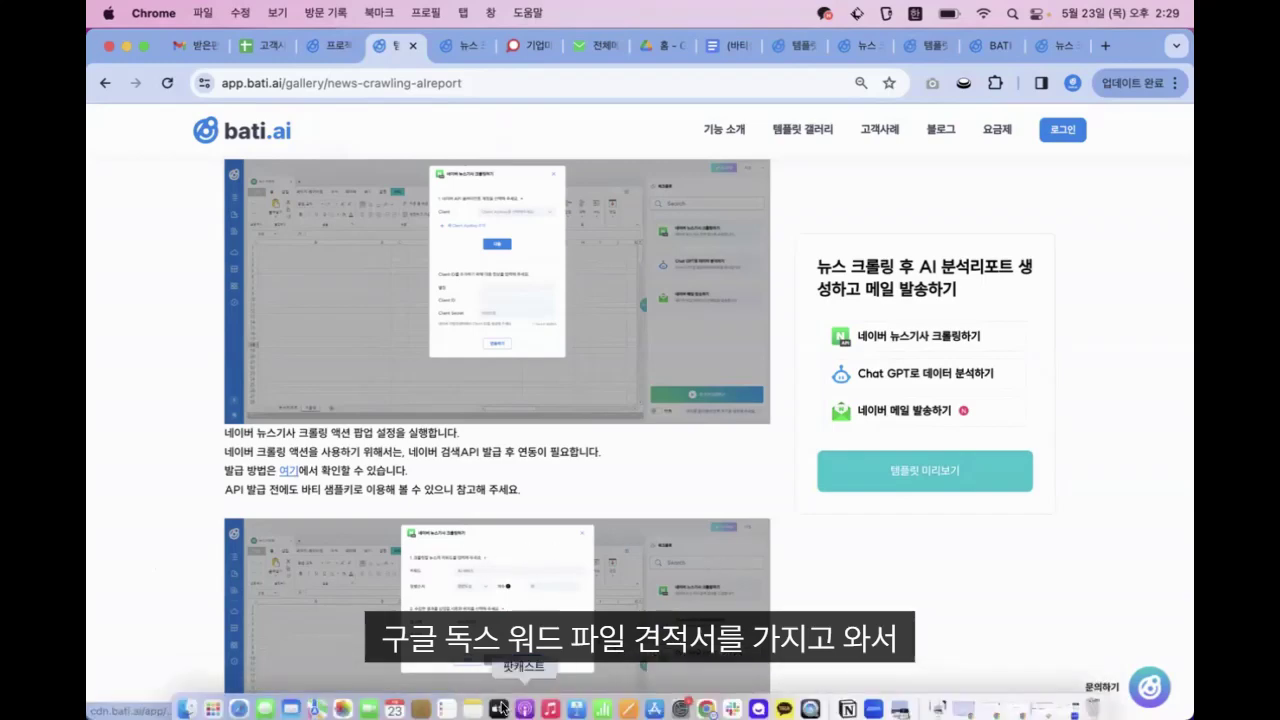
pyautogui.click(184, 700)
pyautogui.moveTo(595, 168); pyautogui.dragTo(481, 190)
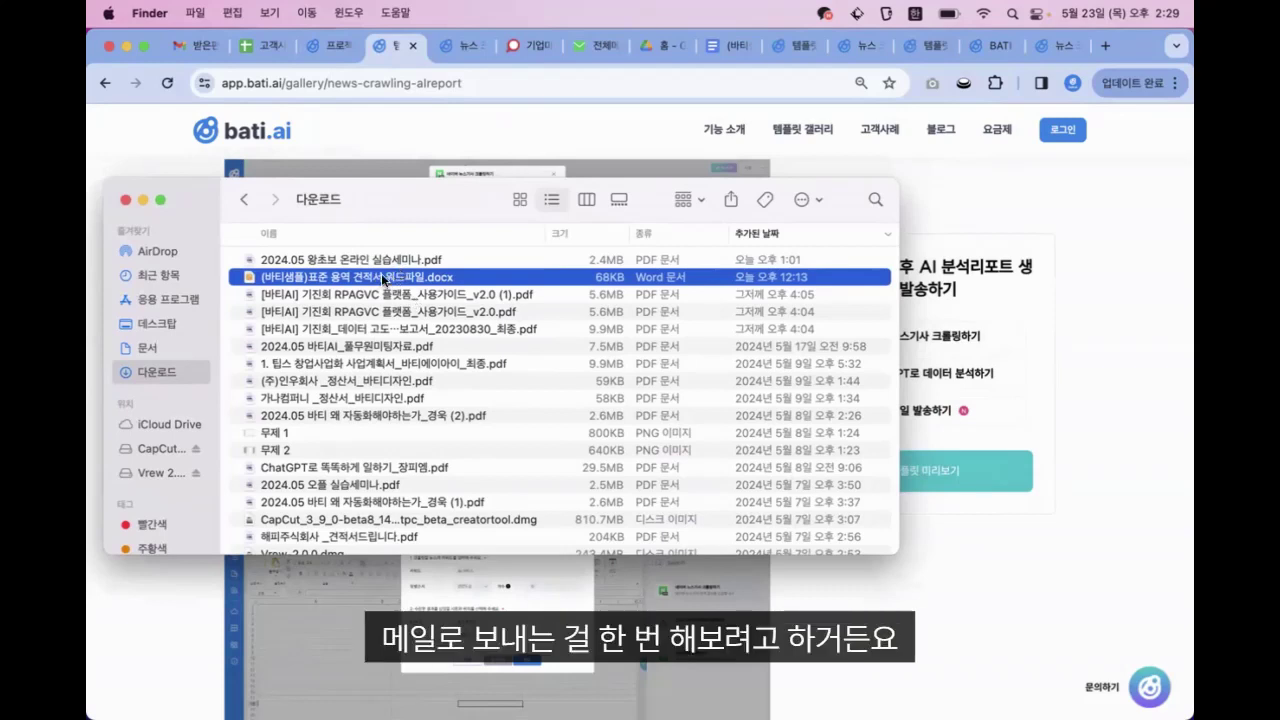
pyautogui.moveTo(381, 273); pyautogui.dragTo(988, 637)
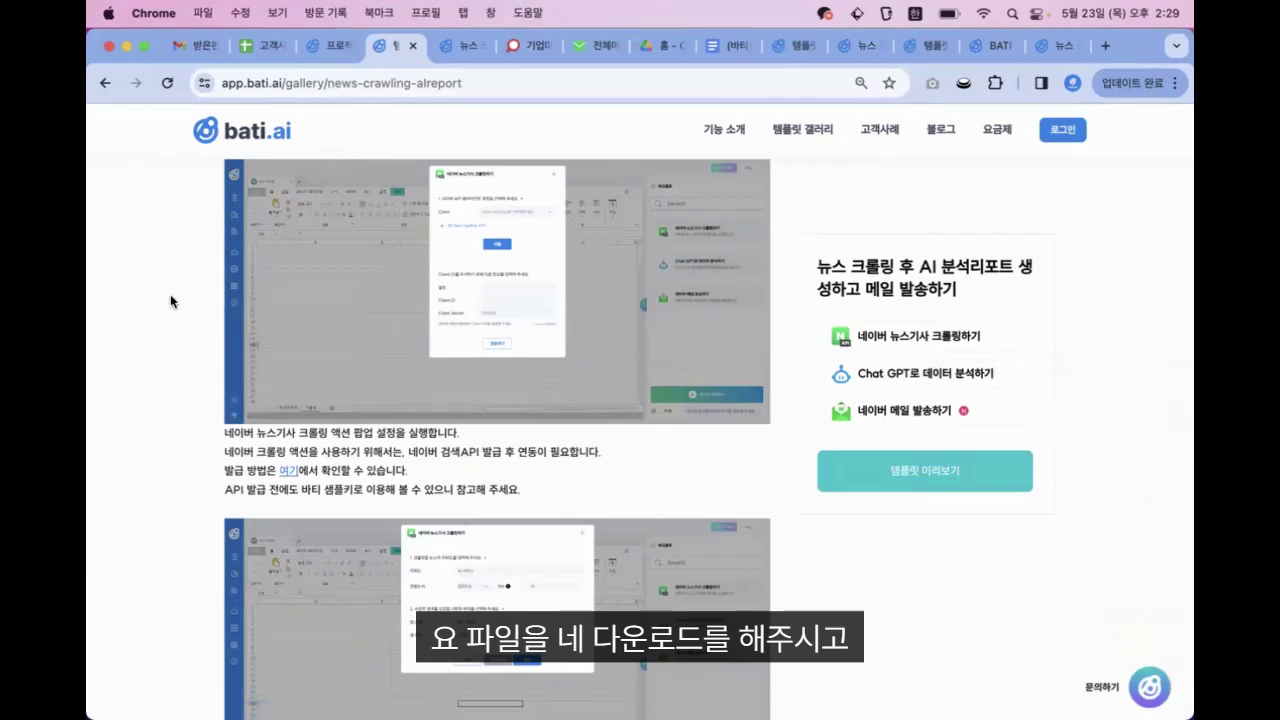
# Search Google for 구글드라이브 in a new browser tab
pyautogui.click(645, 46)
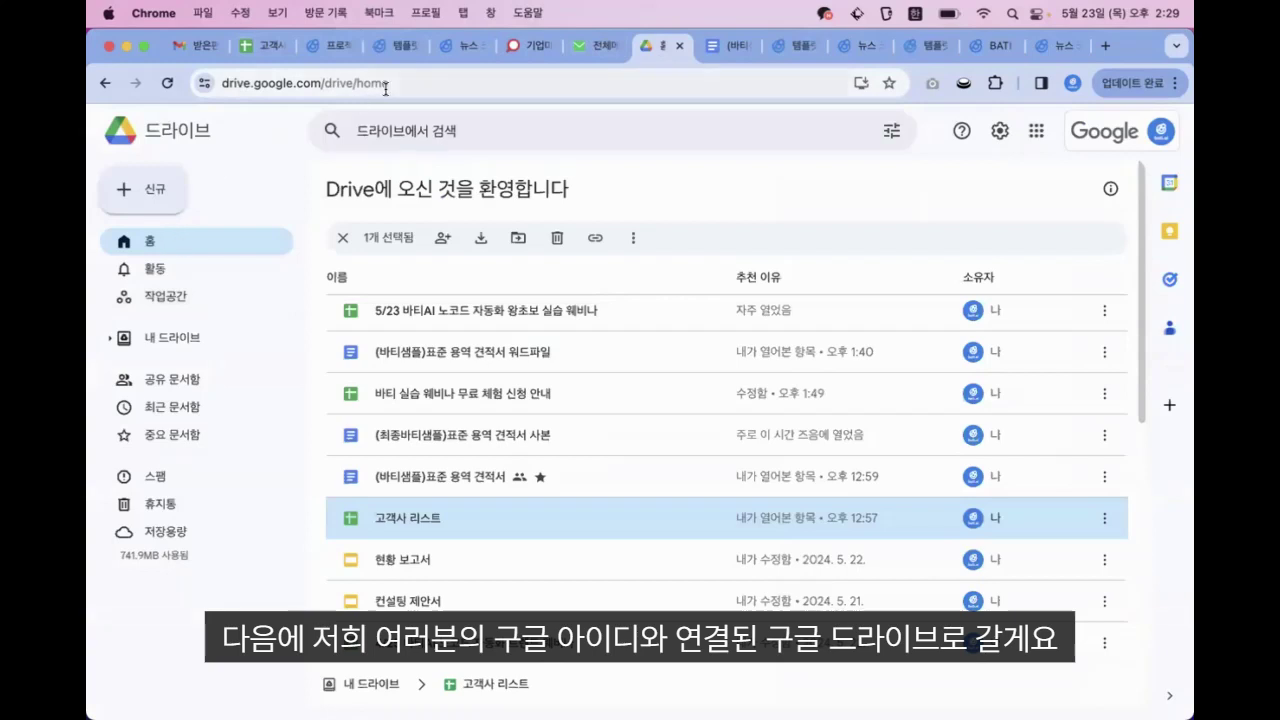
pyautogui.click(1105, 46)
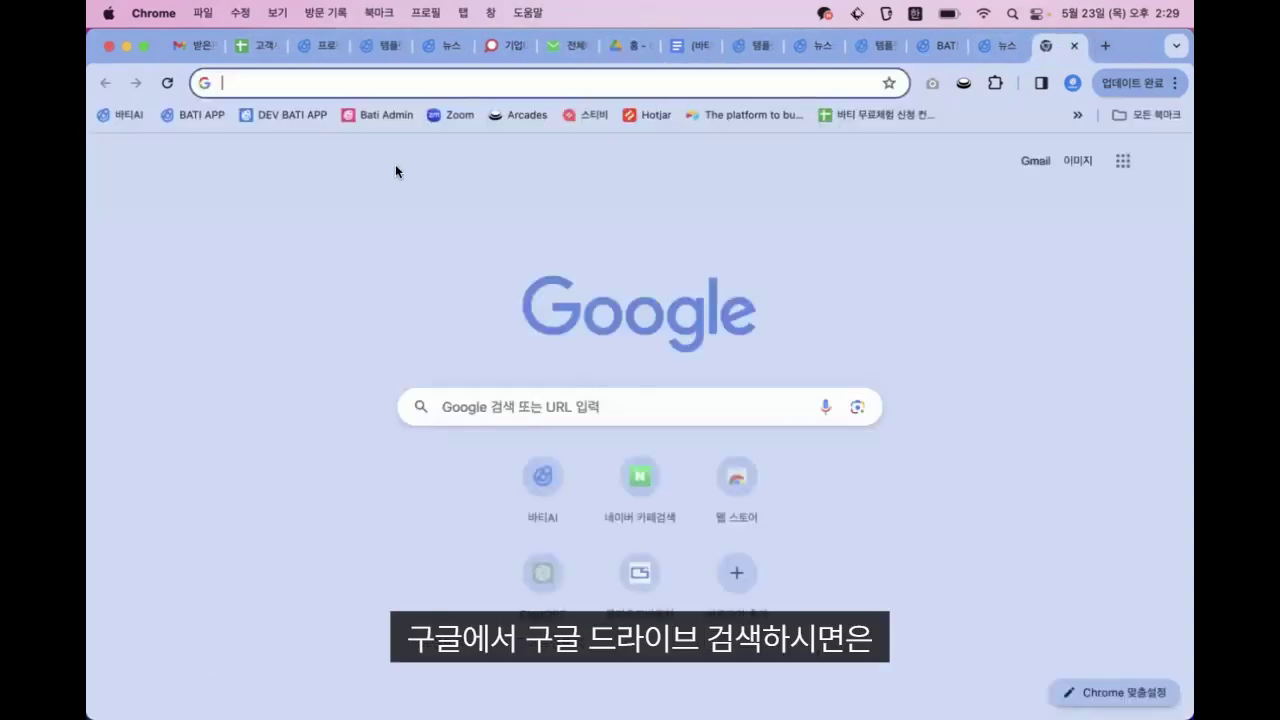
pyautogui.click(513, 407)
pyautogui.write('ㄱ')
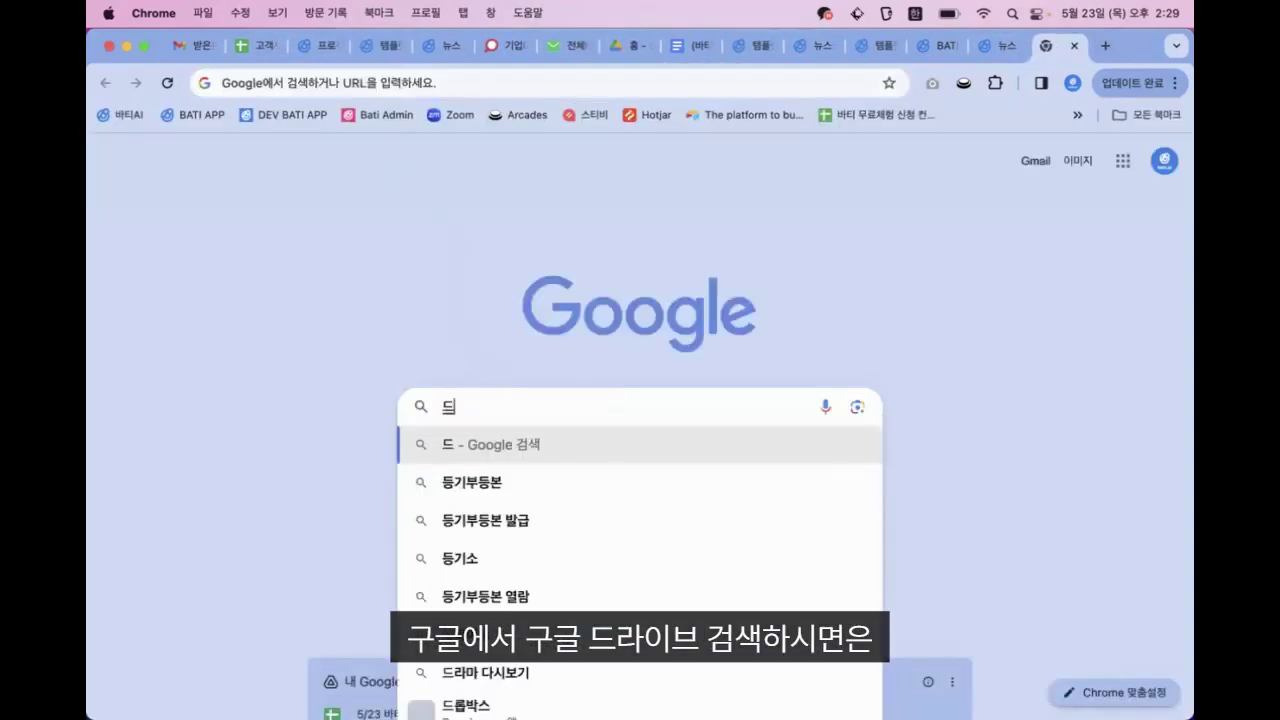
pyautogui.write('구글드라이브')
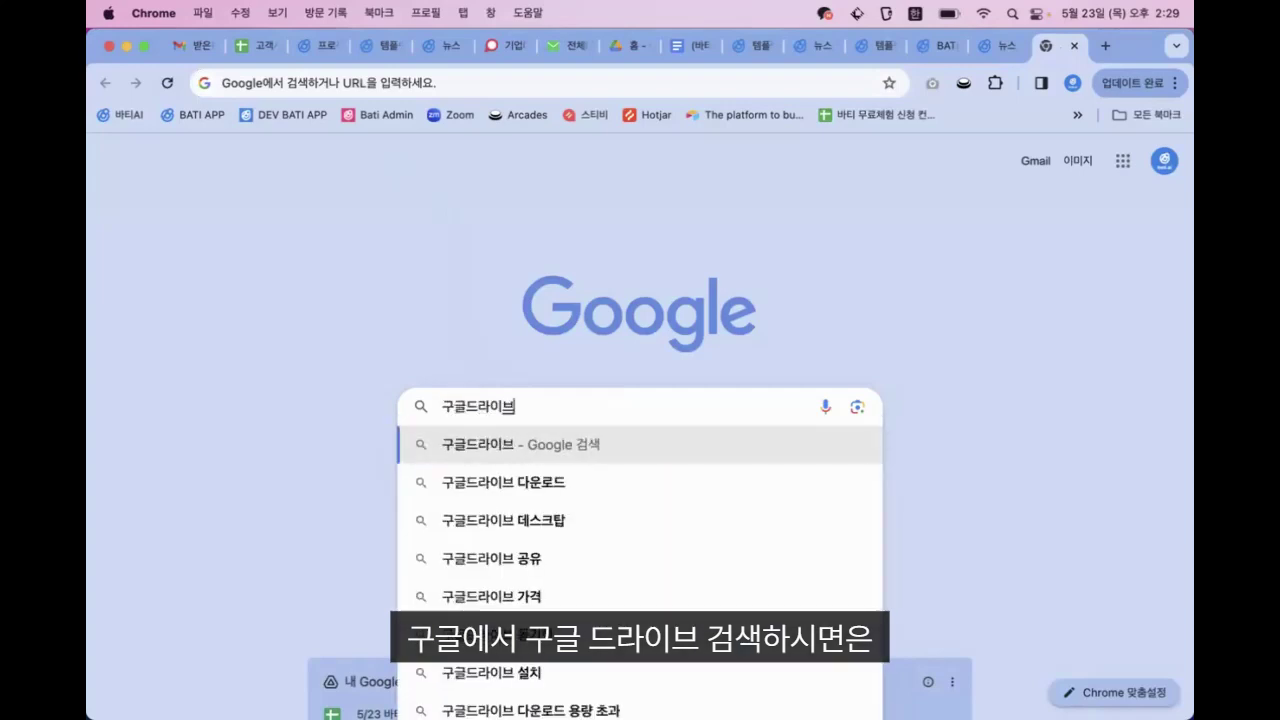
pyautogui.press('Return')
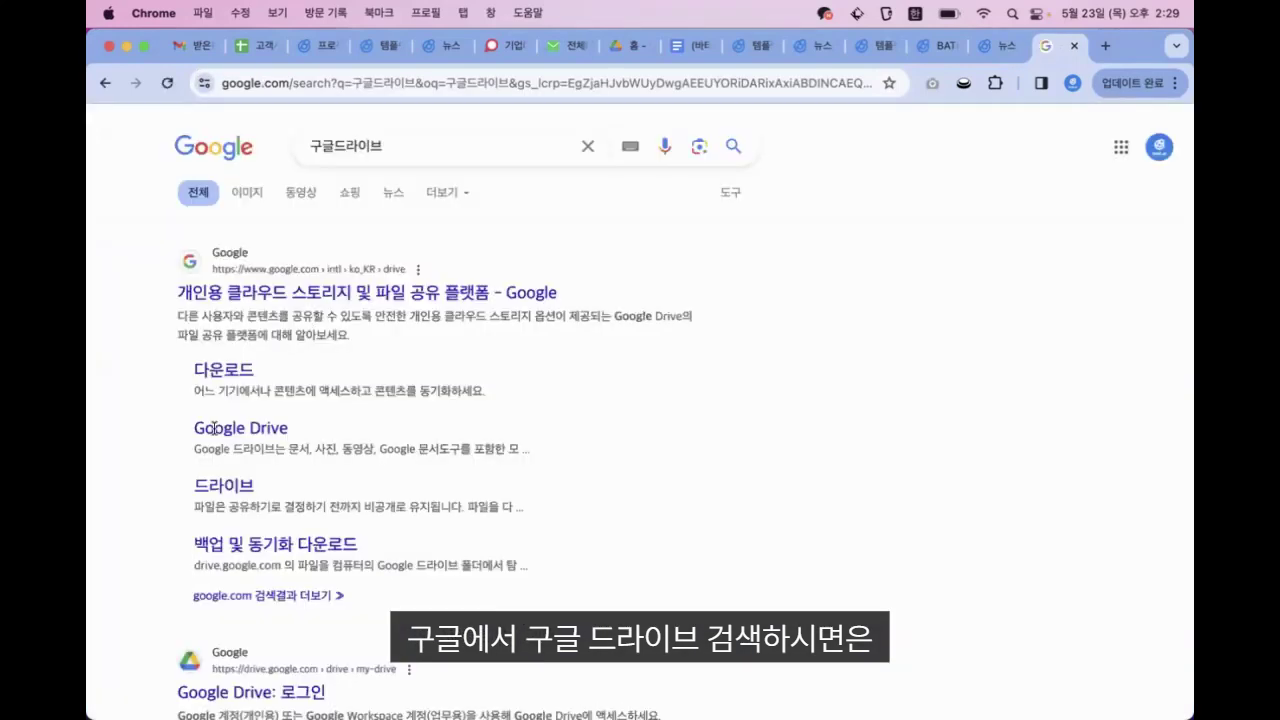
# Open Google Drive from the results and create a new blank Google 문서
pyautogui.scroll(-3, 222, 613)
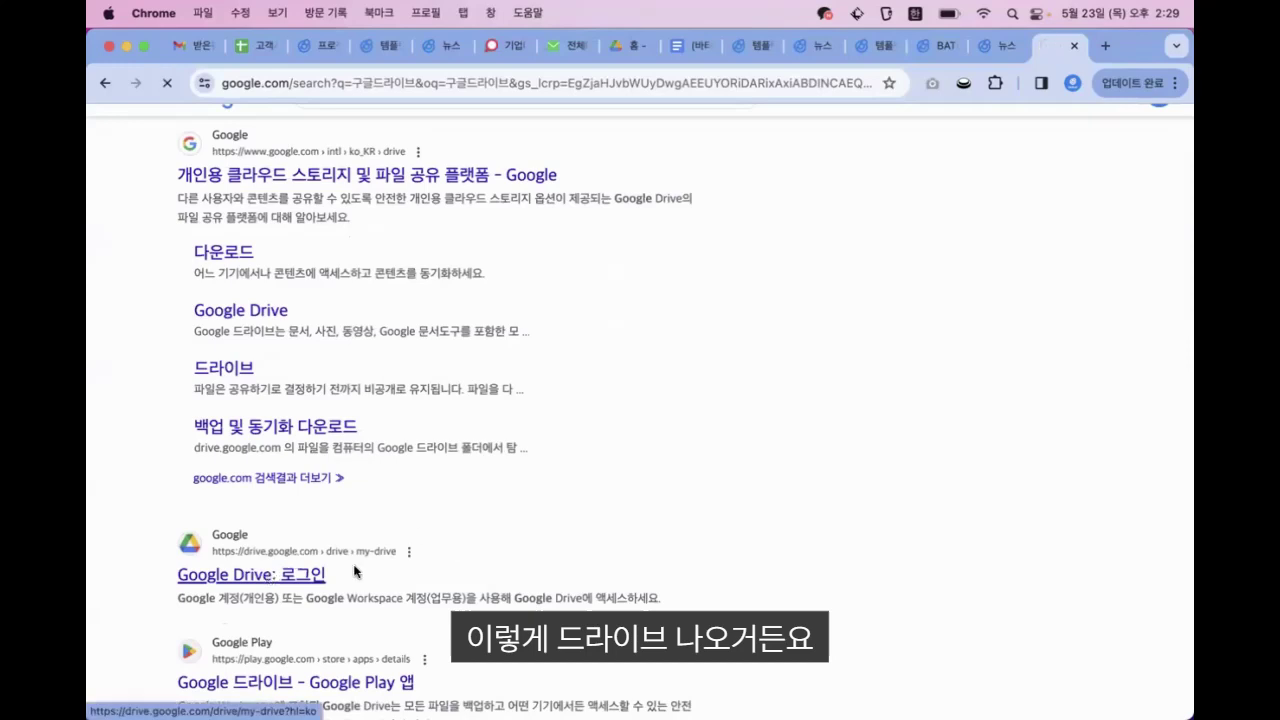
pyautogui.click(272, 576)
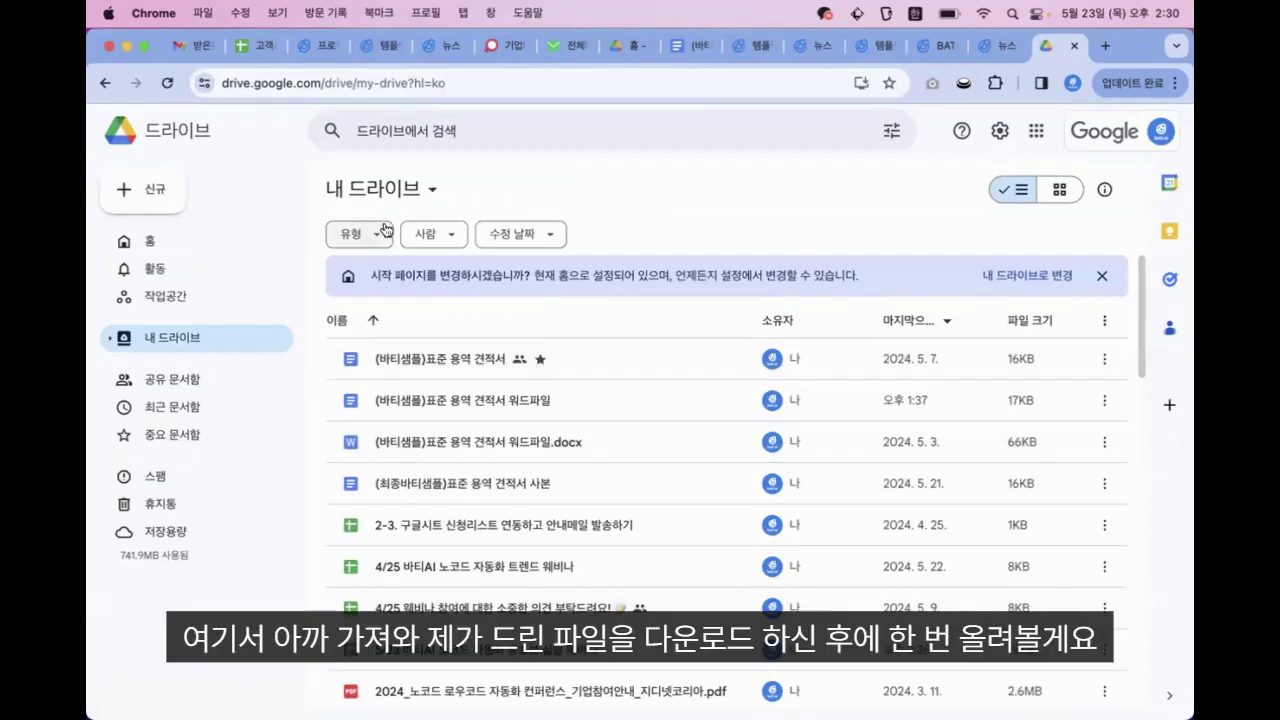
pyautogui.click(180, 190)
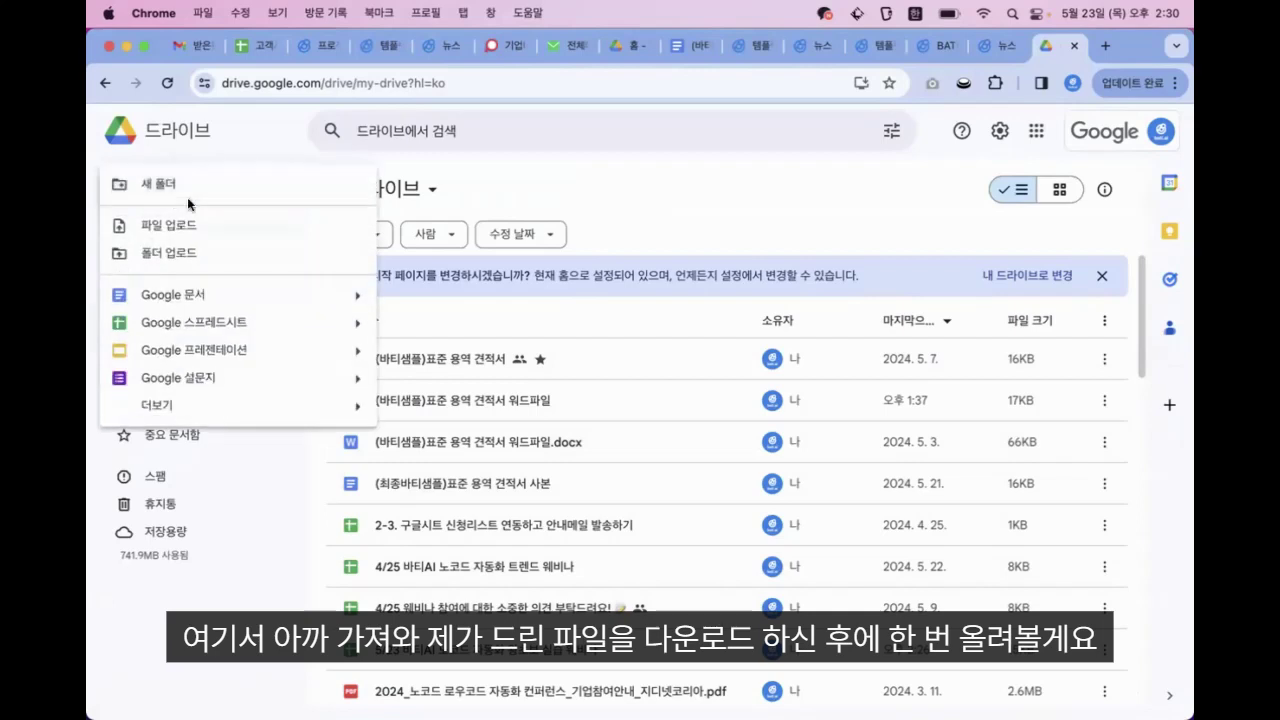
pyautogui.click(214, 296)
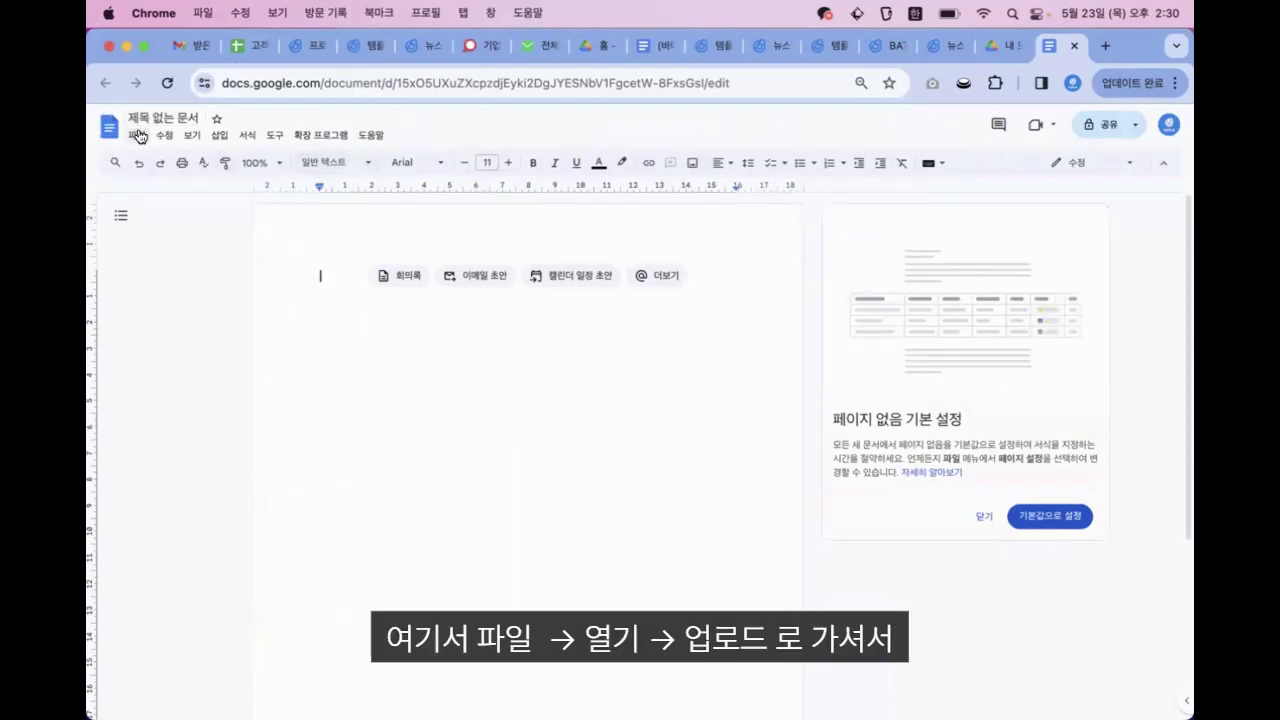
# Upload the sample standard service quote .docx from Downloads into Google Docs, then return to bati.ai
pyautogui.click(137, 136)
pyautogui.click(159, 182)
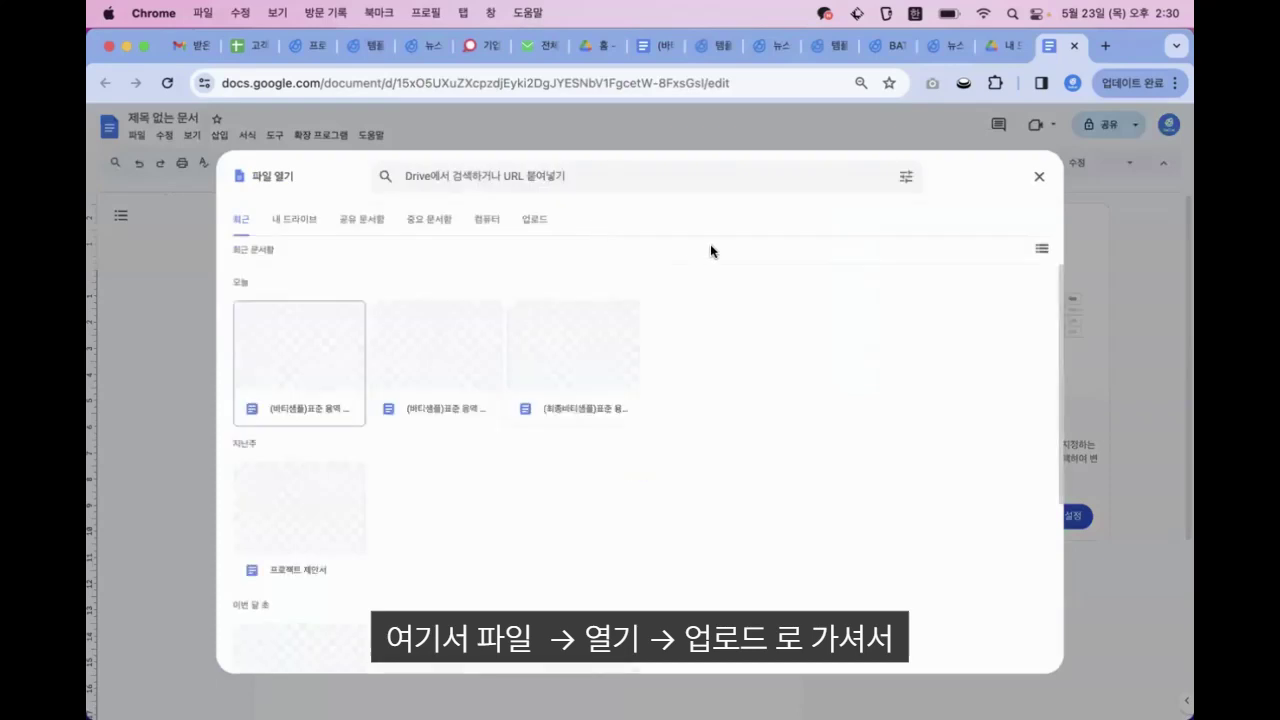
pyautogui.click(538, 222)
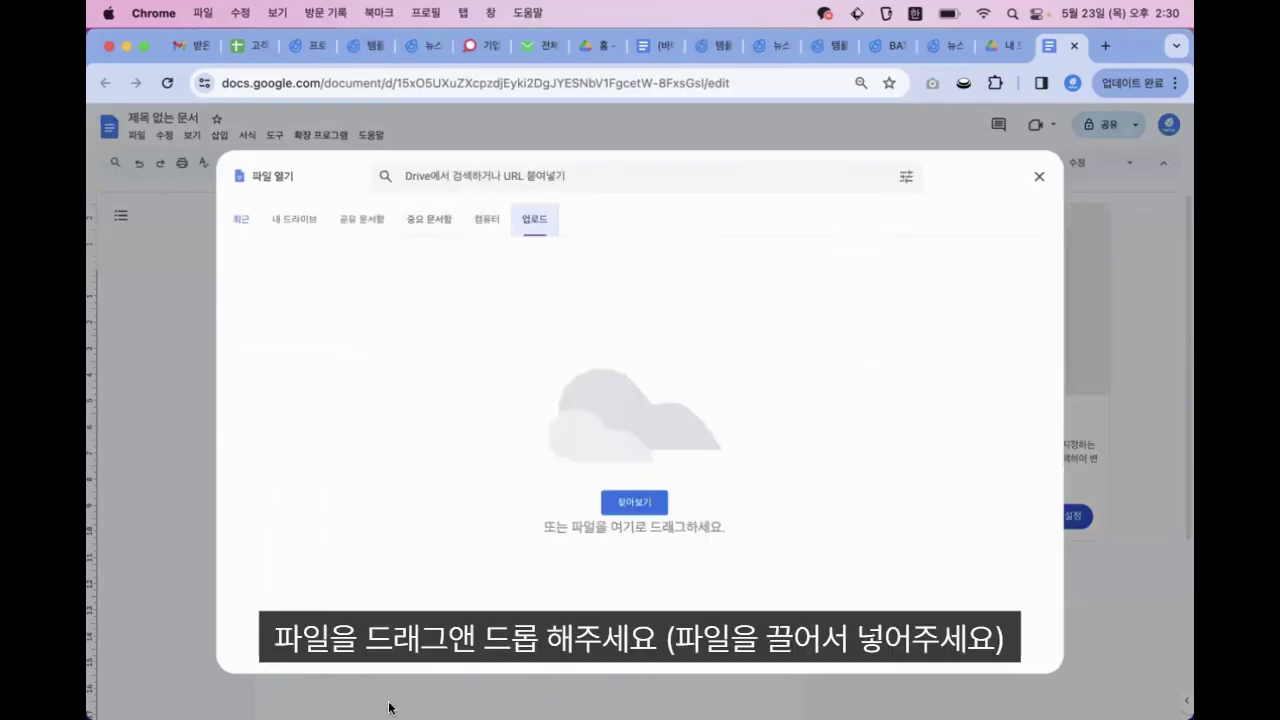
pyautogui.moveTo(568, 708)
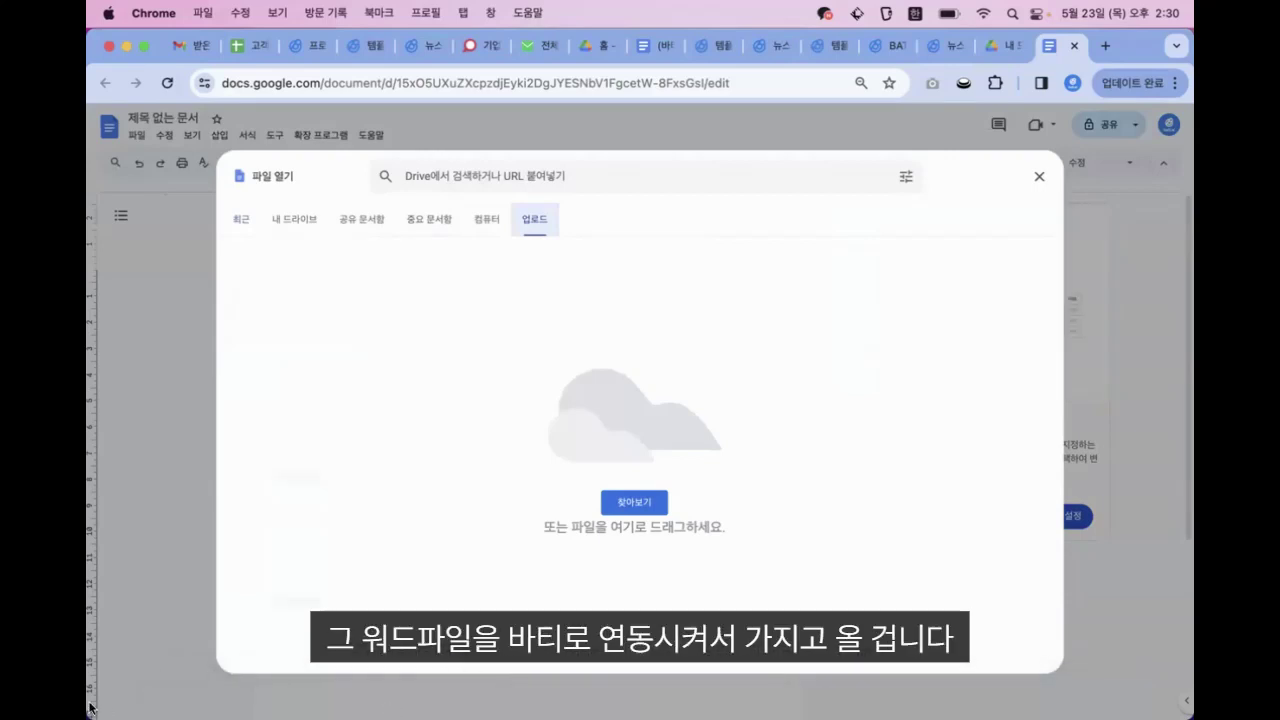
pyautogui.click(174, 710)
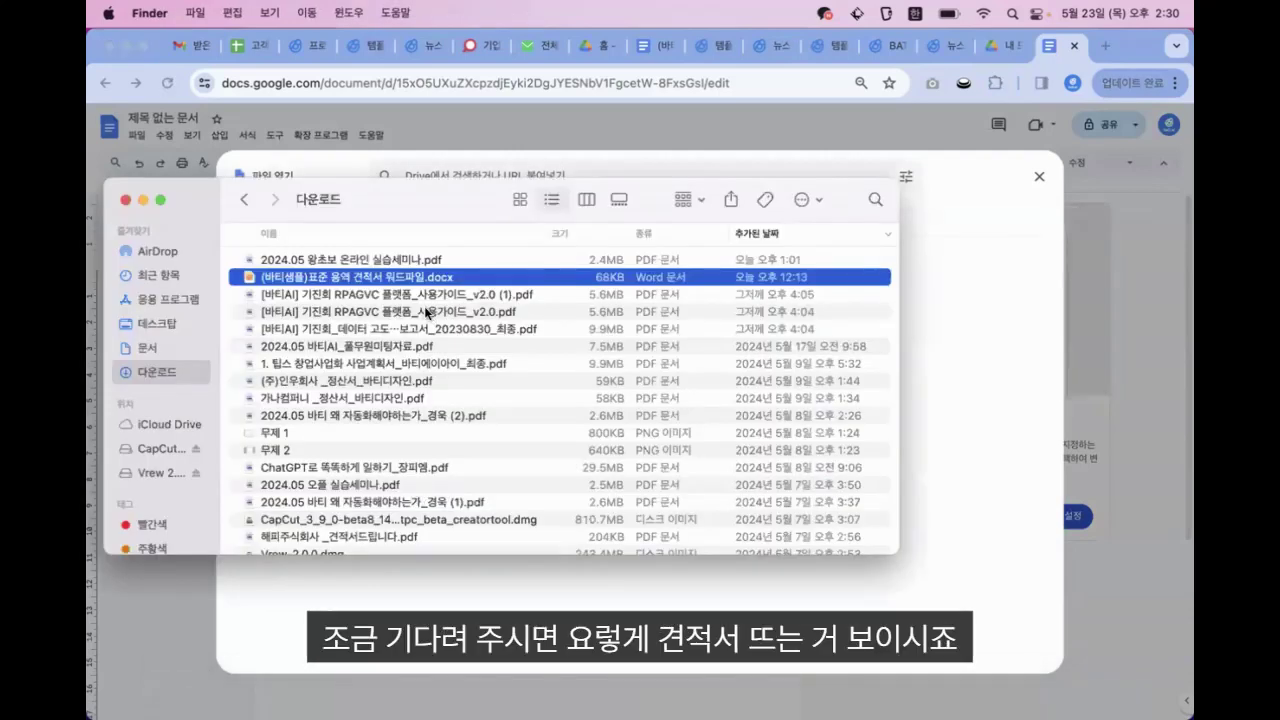
pyautogui.moveTo(410, 280); pyautogui.dragTo(961, 500)
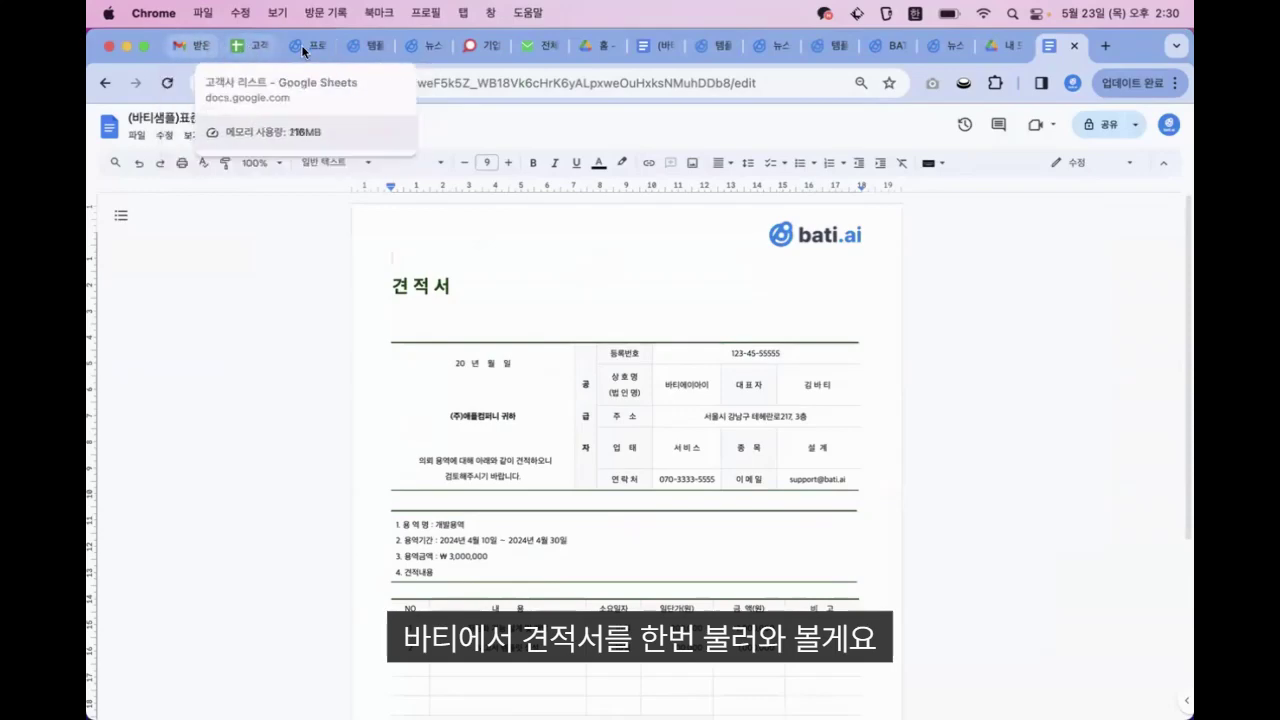
pyautogui.click(360, 46)
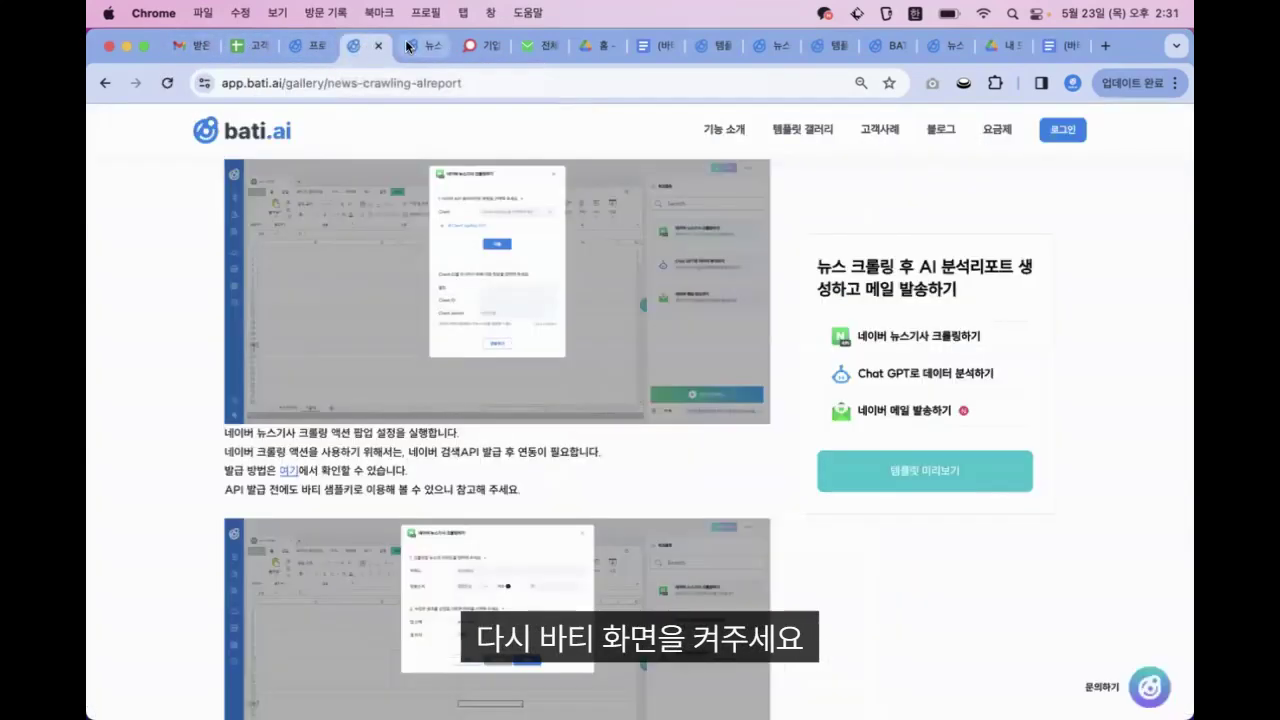
# Go back to the bati.ai project list and open the + 새 작업 new-task dropdown
pyautogui.click(407, 46)
pyautogui.click(307, 43)
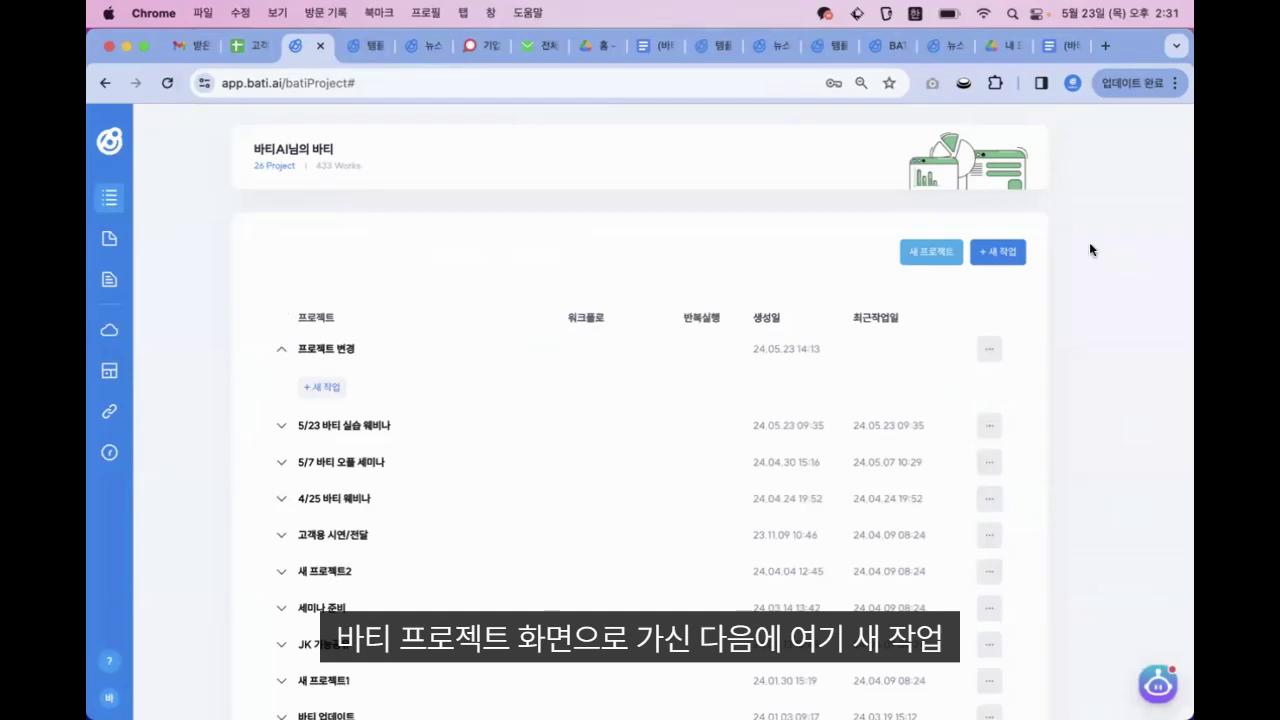
pyautogui.click(1001, 259)
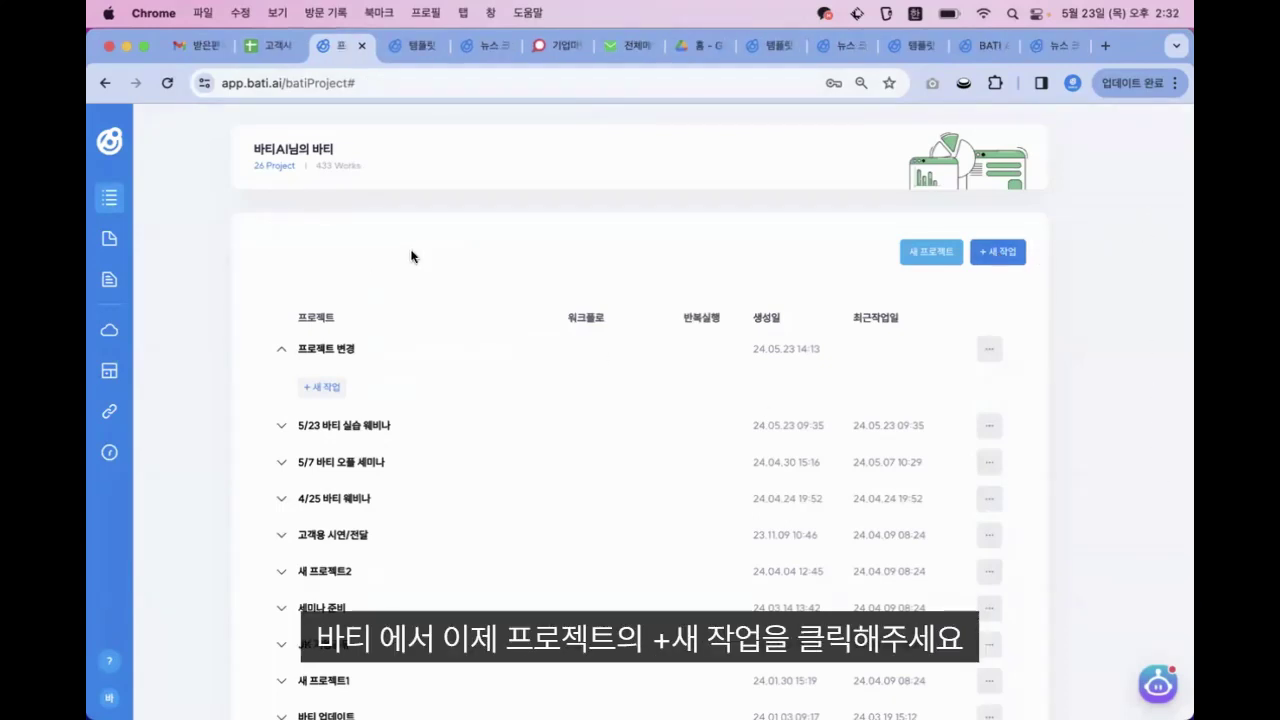
pyautogui.click(998, 252)
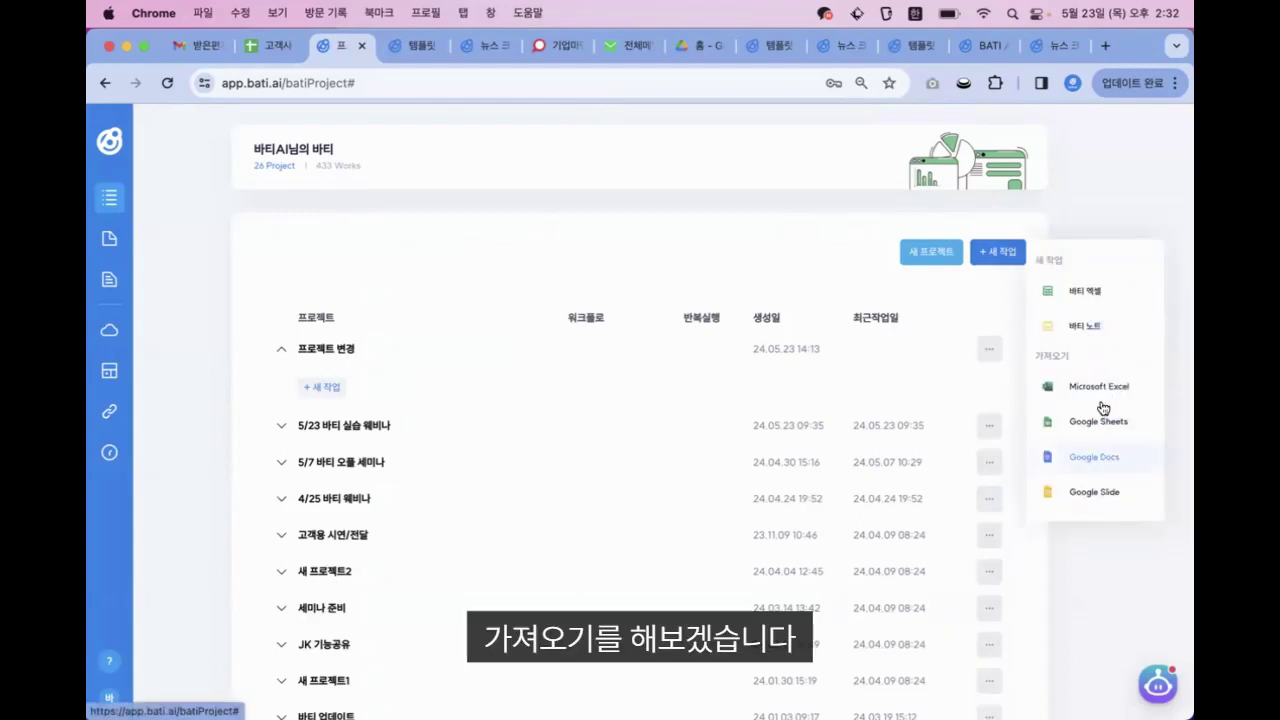
# Import the sample quote from Google Docs via the Google account, then widen and enlarge its panel
pyautogui.click(1103, 460)
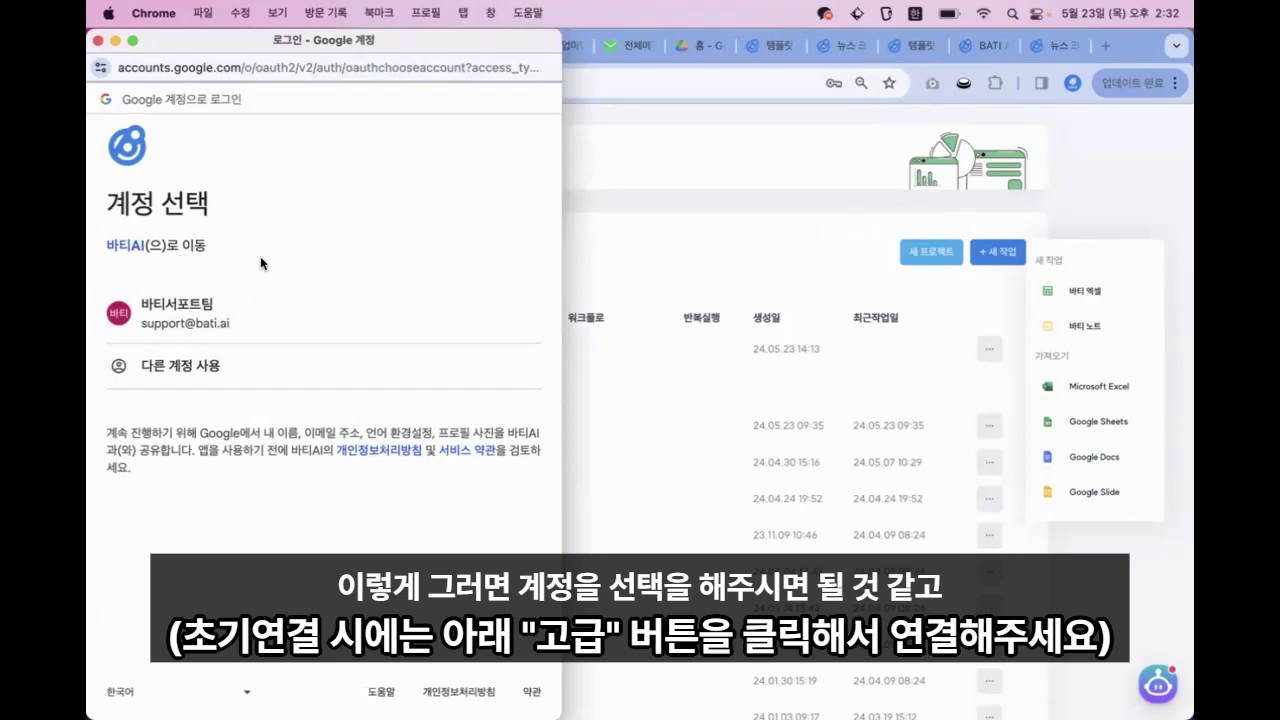
pyautogui.click(190, 300)
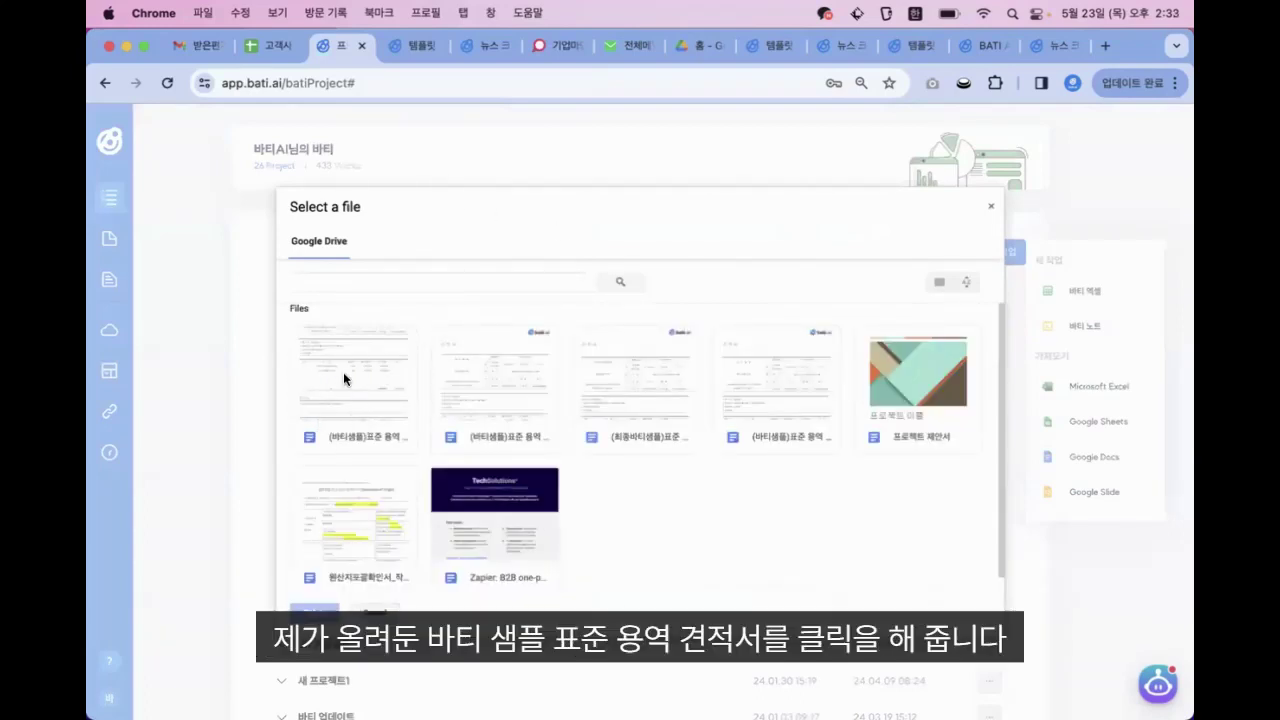
pyautogui.doubleClick(343, 372)
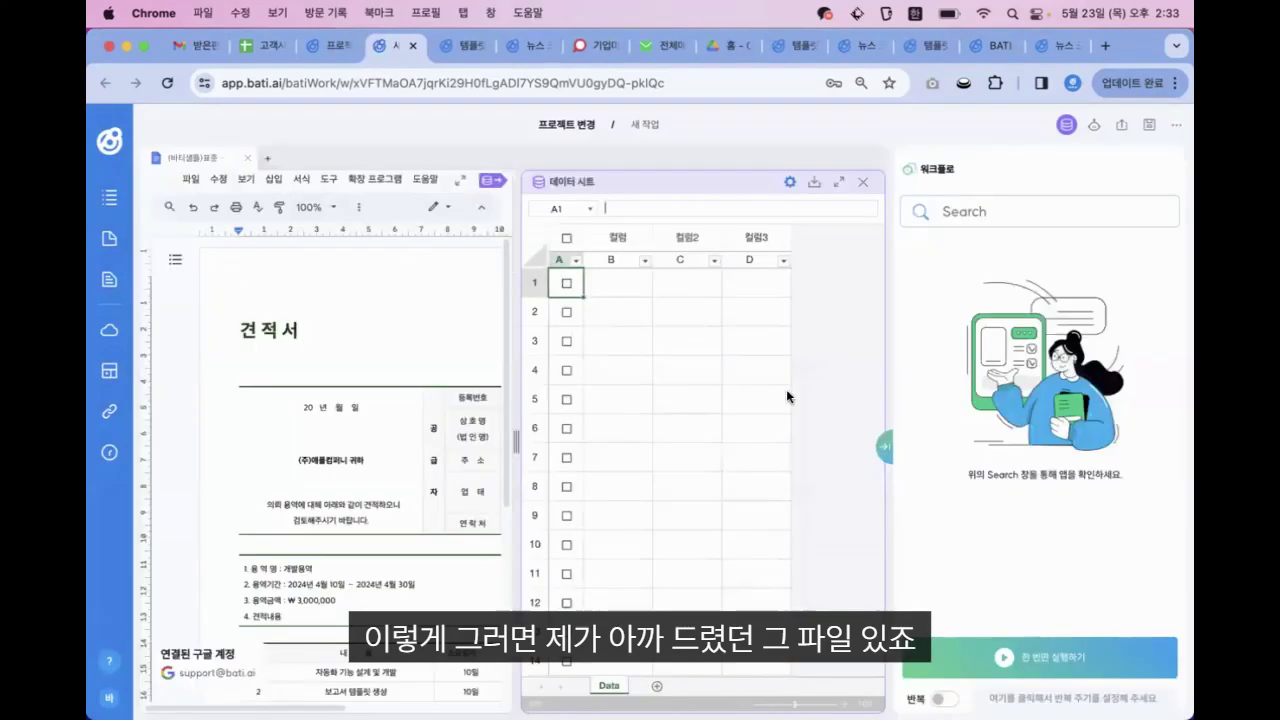
pyautogui.moveTo(513, 455); pyautogui.dragTo(730, 490)
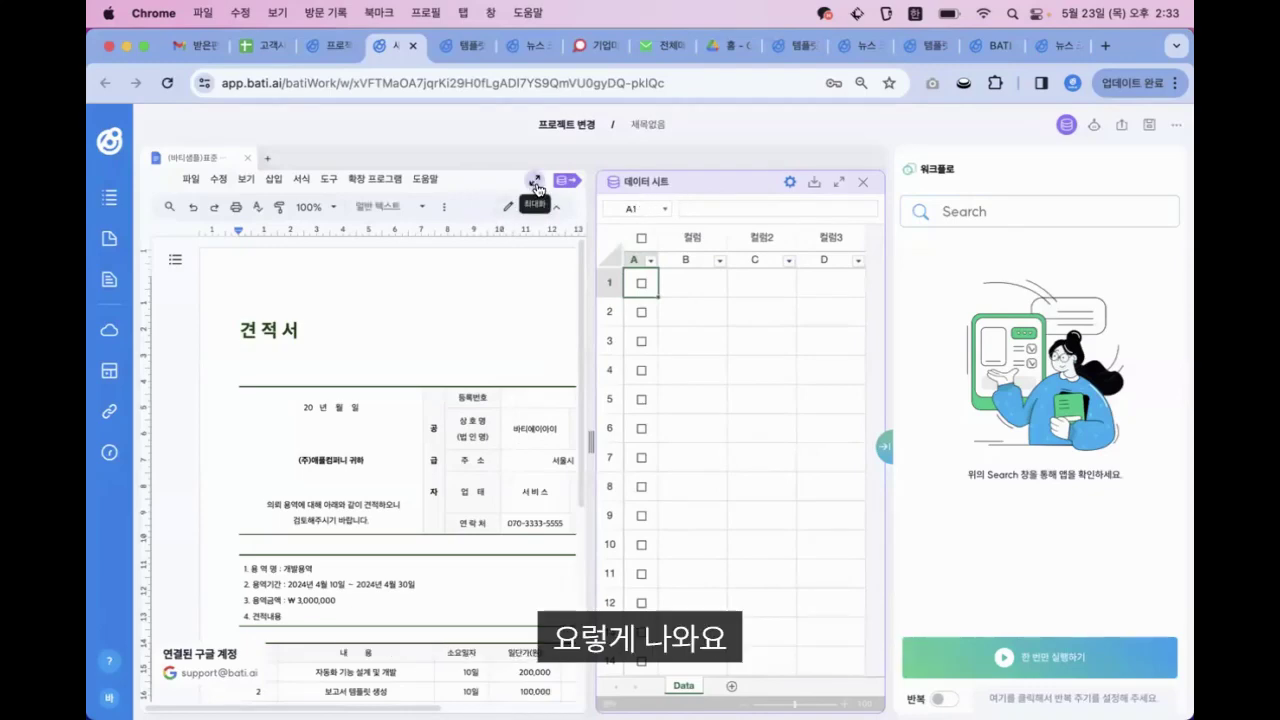
pyautogui.click(533, 178)
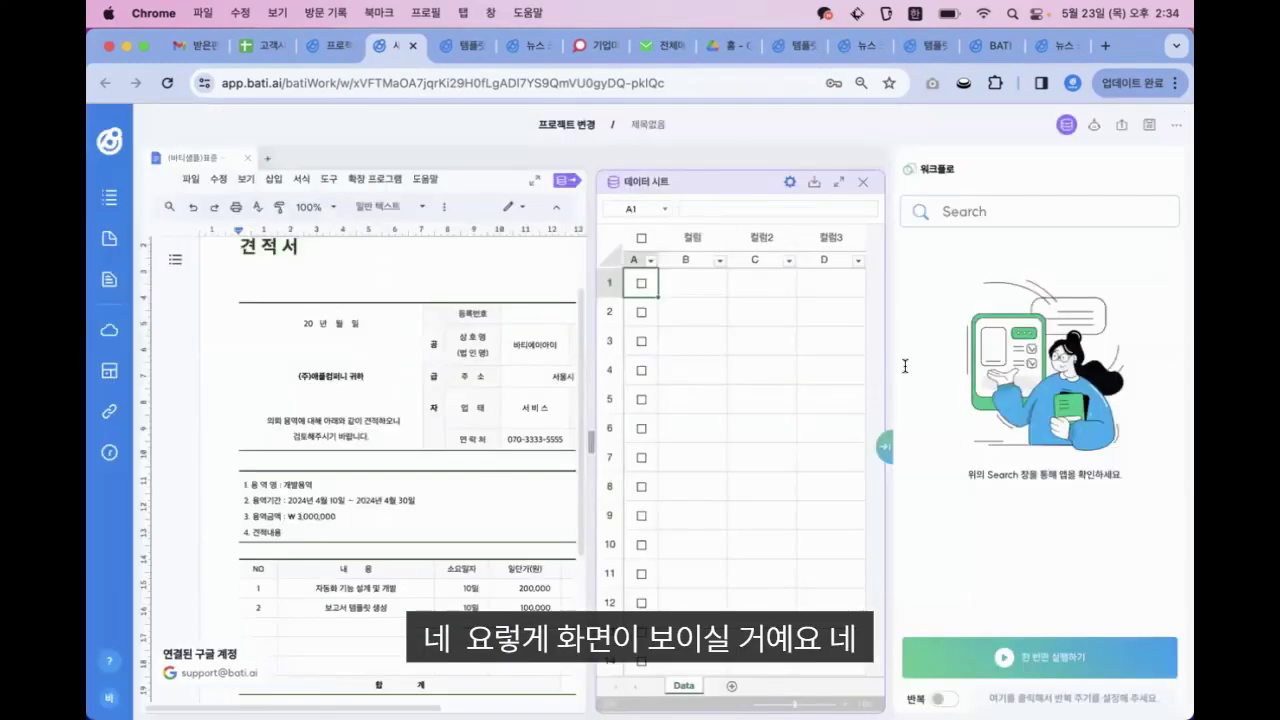
# Close the data sheet panel and review the quote's 개발용역 service, dates and ₩3,000,000 amount
pyautogui.scroll(2, 372, 322)
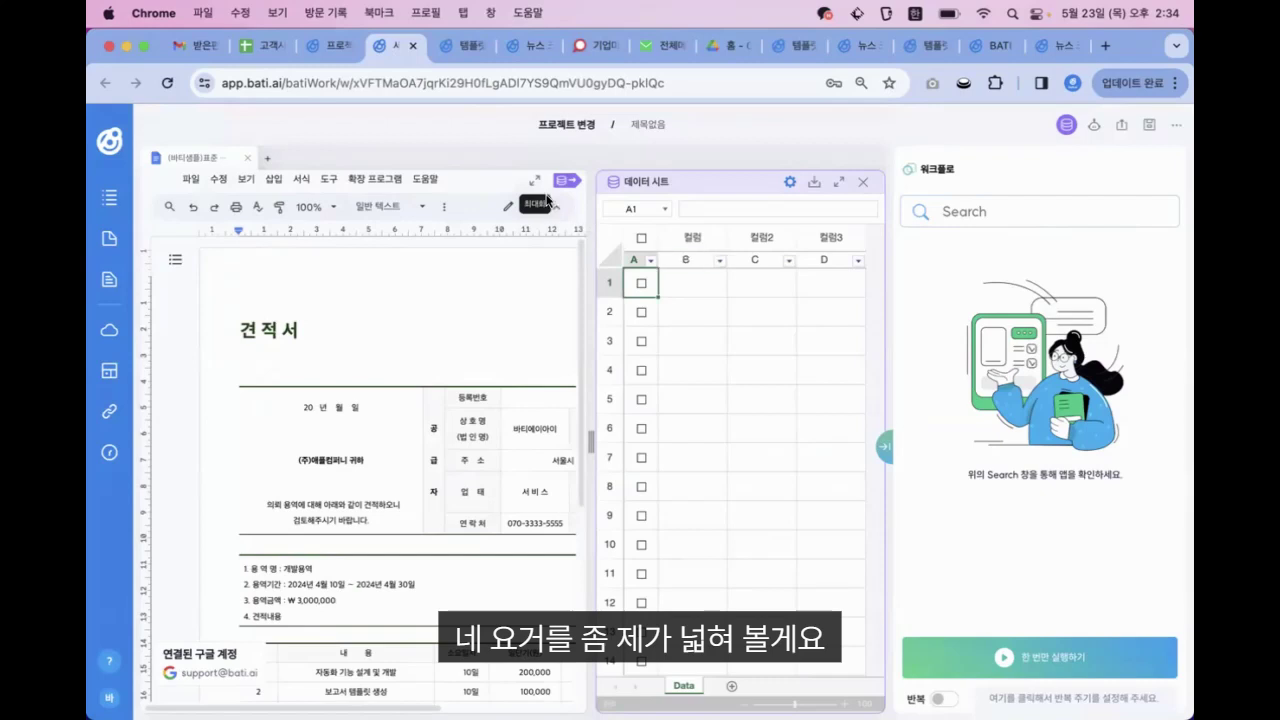
pyautogui.click(861, 182)
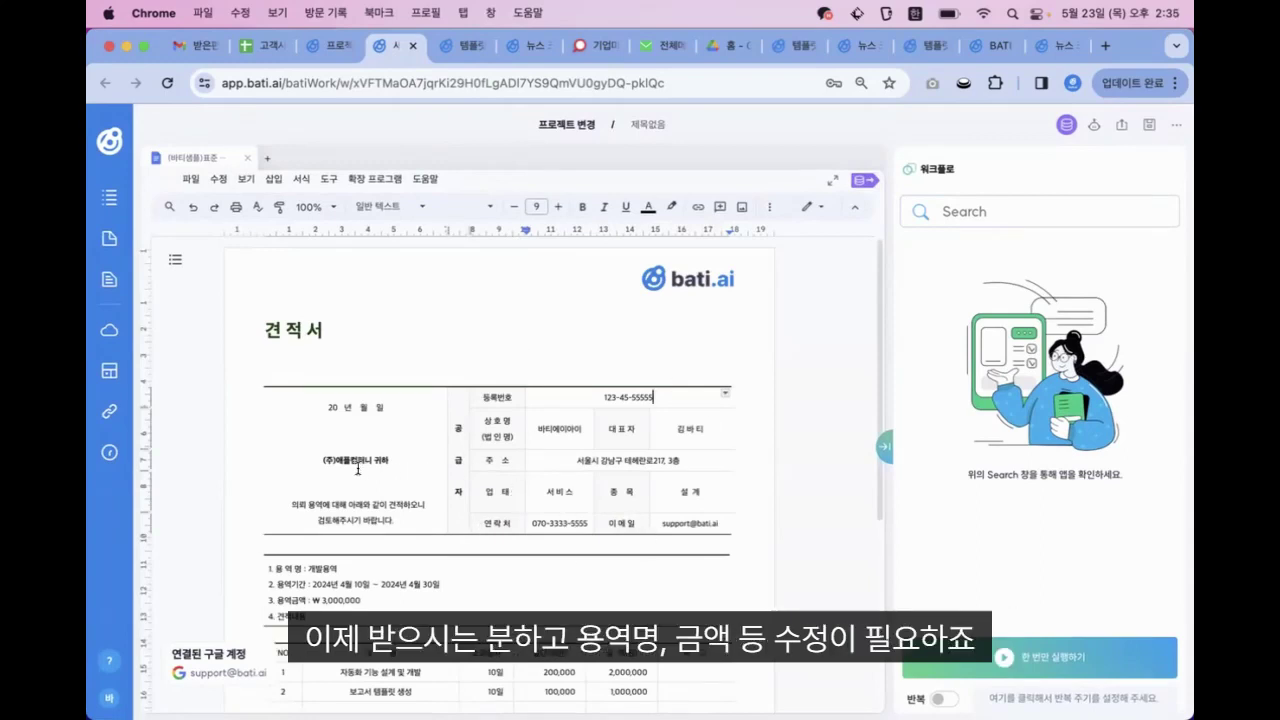
pyautogui.scroll(-1, 357, 469)
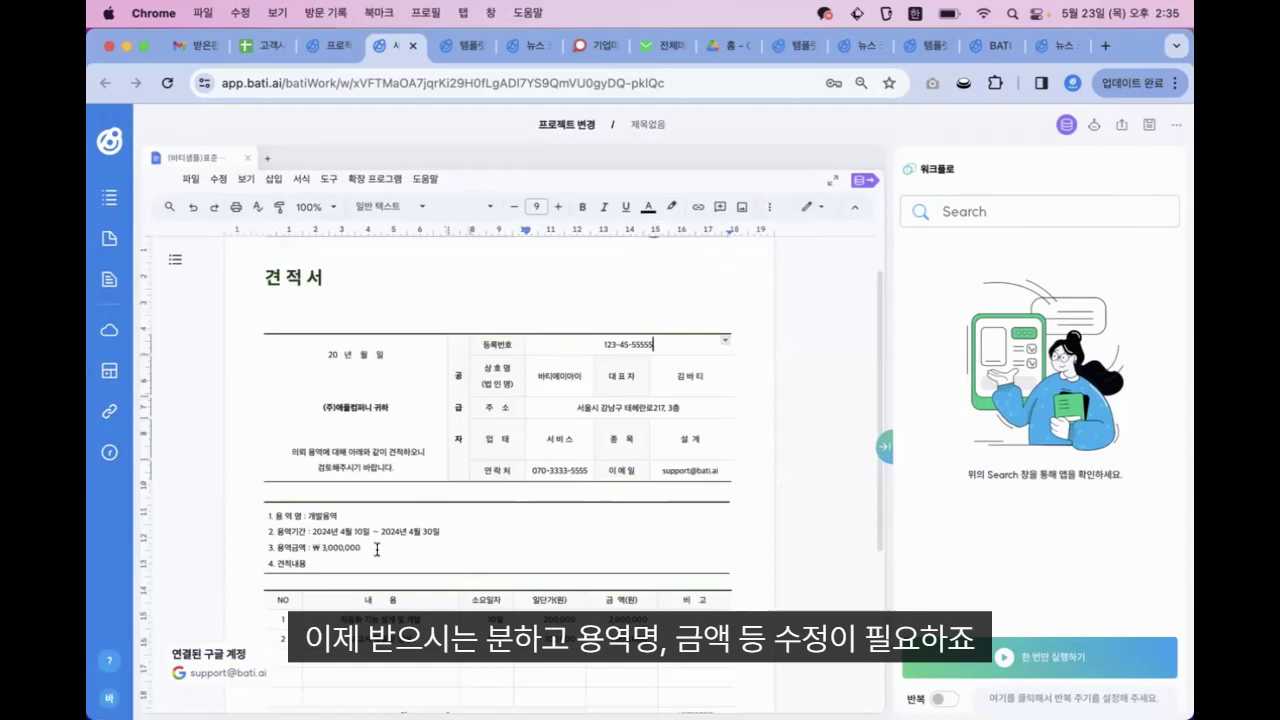
pyautogui.scroll(-1, 376, 549)
pyautogui.scroll(2, 374, 547)
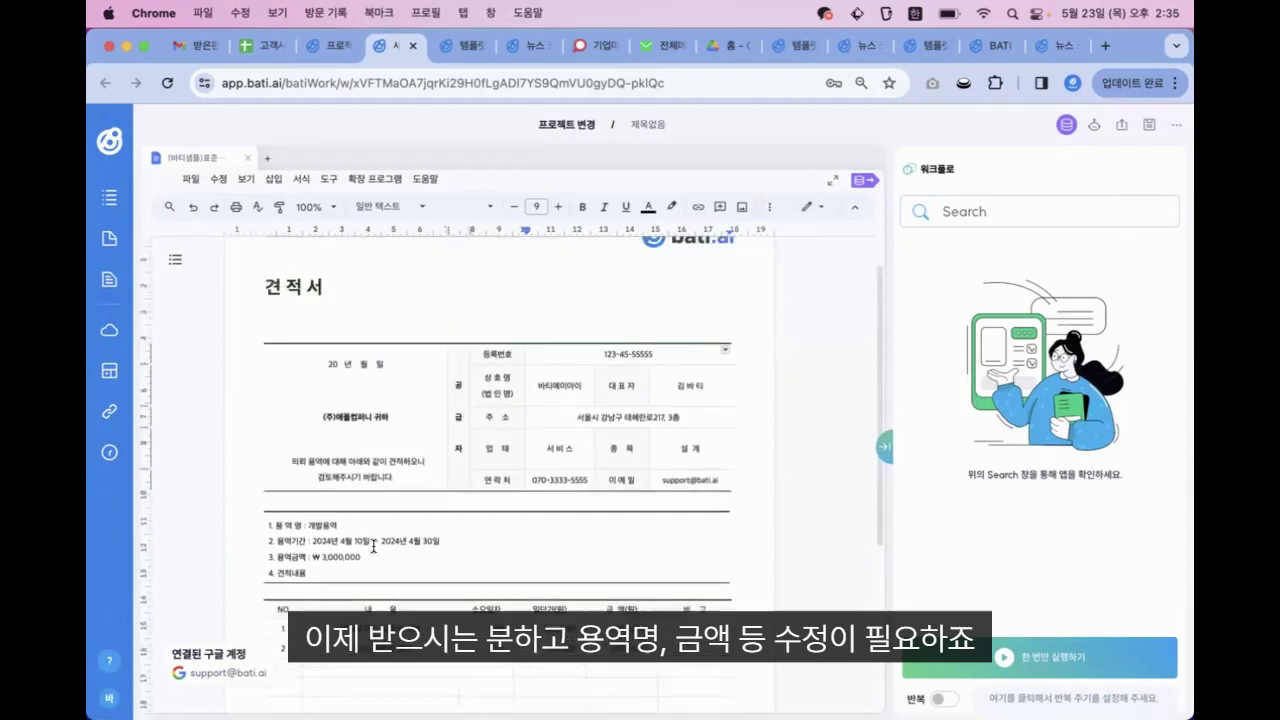
pyautogui.click(728, 312)
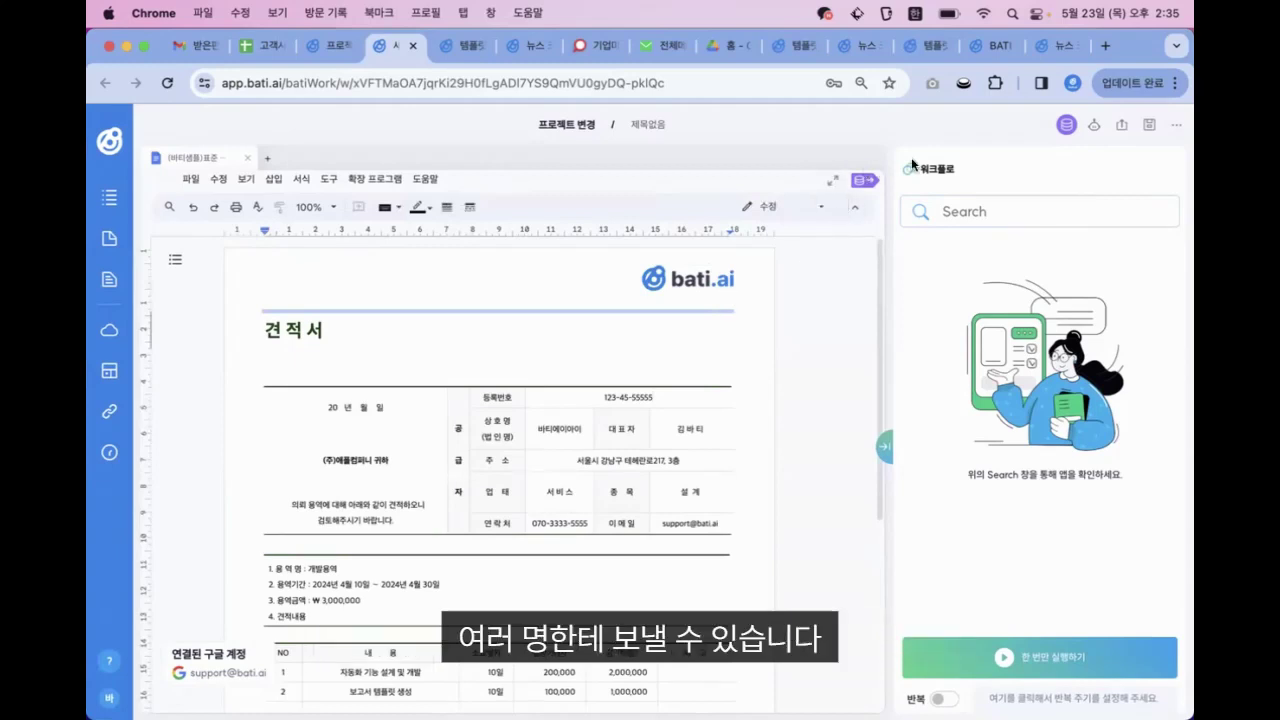
# Replace the recipient company name so the line reads {{회사명}} 귀하
pyautogui.click(1068, 126)
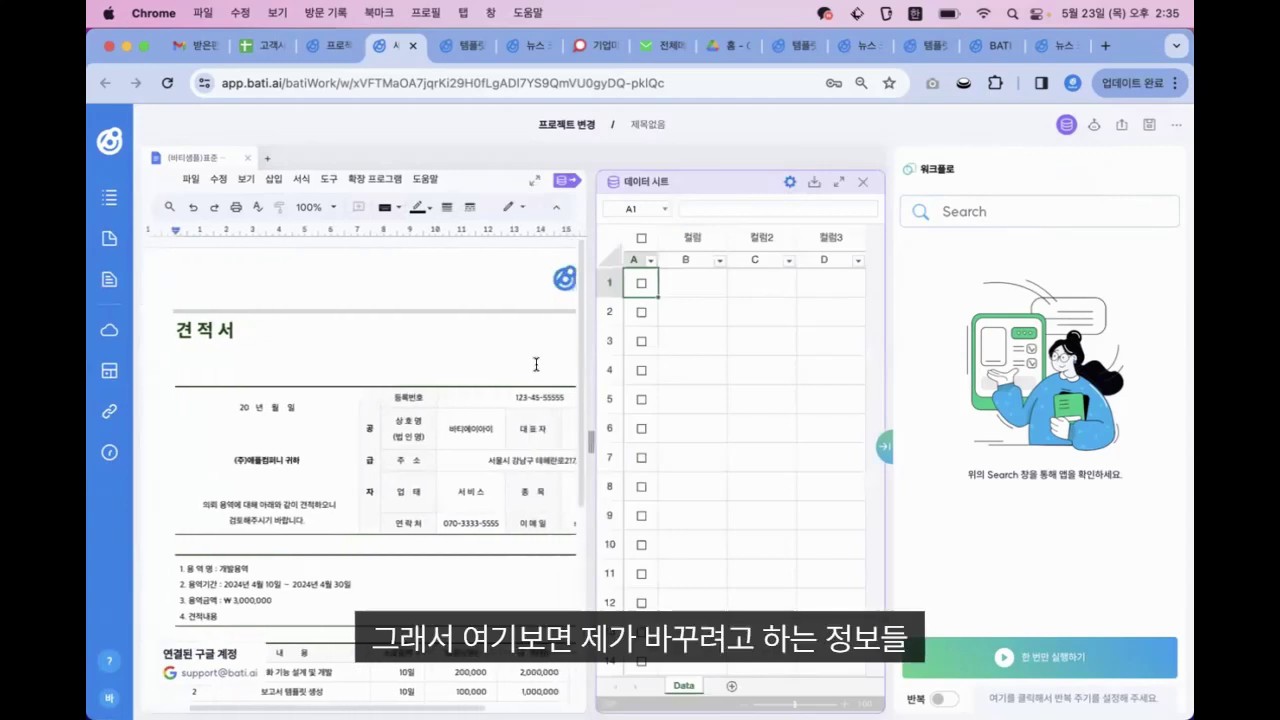
pyautogui.click(284, 459)
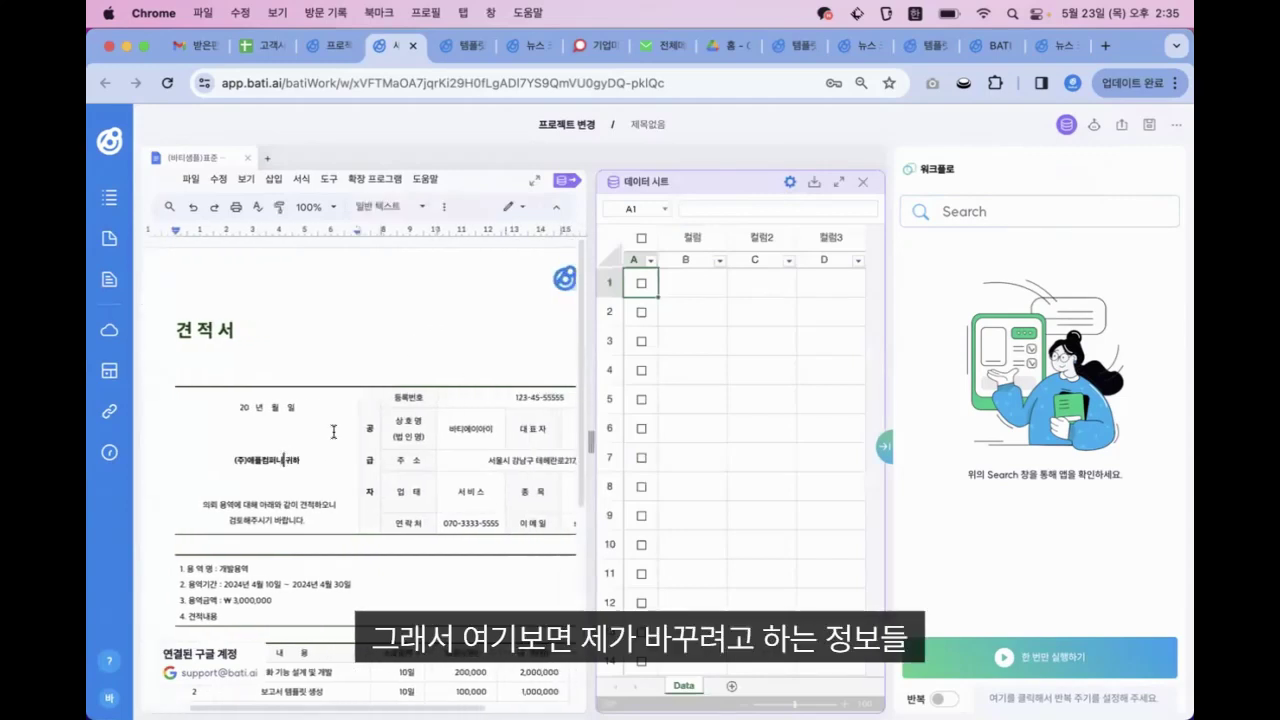
pyautogui.press('BackSpace')
pyautogui.press('BackSpace')
pyautogui.press('BackSpace')
pyautogui.press('BackSpace')
pyautogui.press('BackSpace')
pyautogui.press('BackSpace')
pyautogui.press('BackSpace')
pyautogui.press('BackSpace')
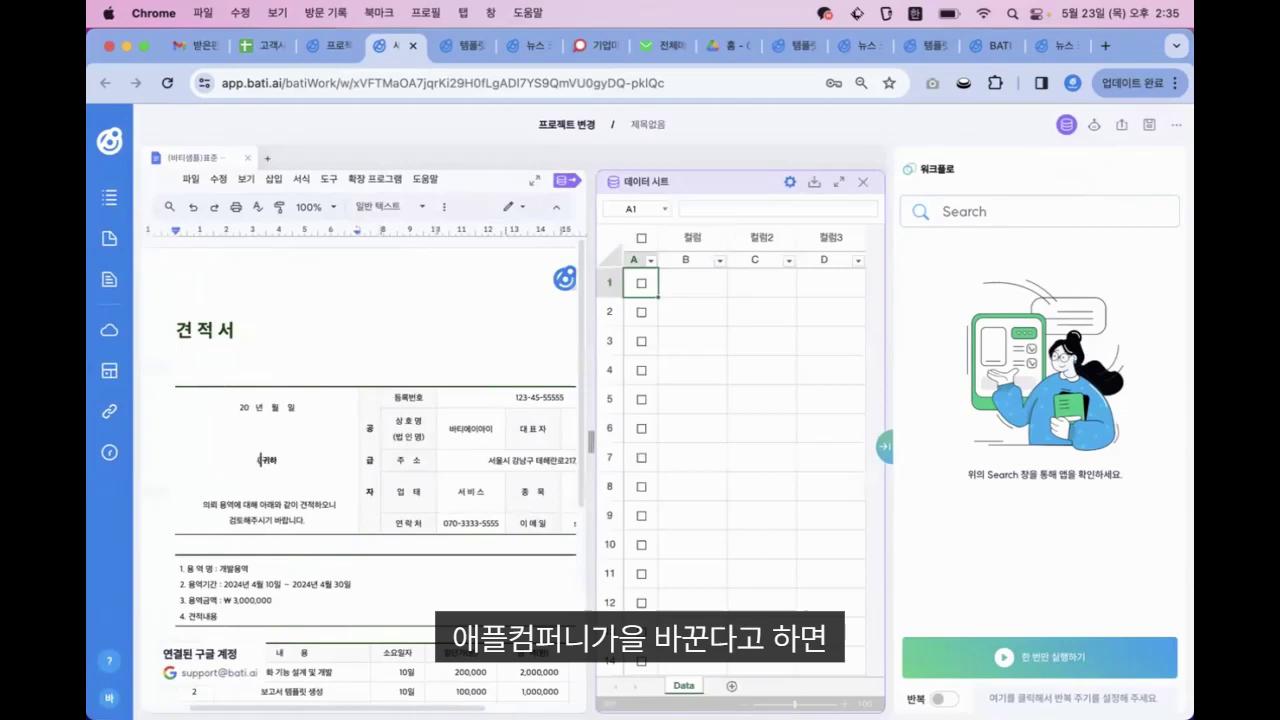
pyautogui.write('대')
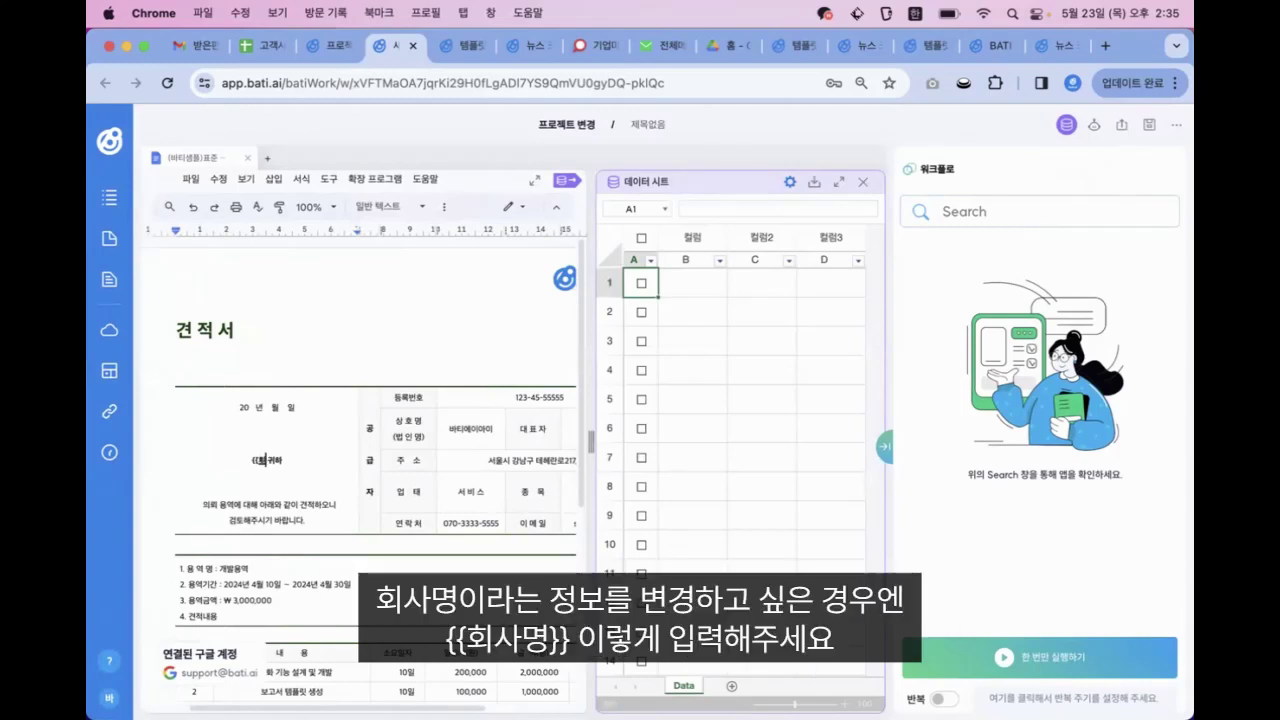
pyautogui.write('회사명')
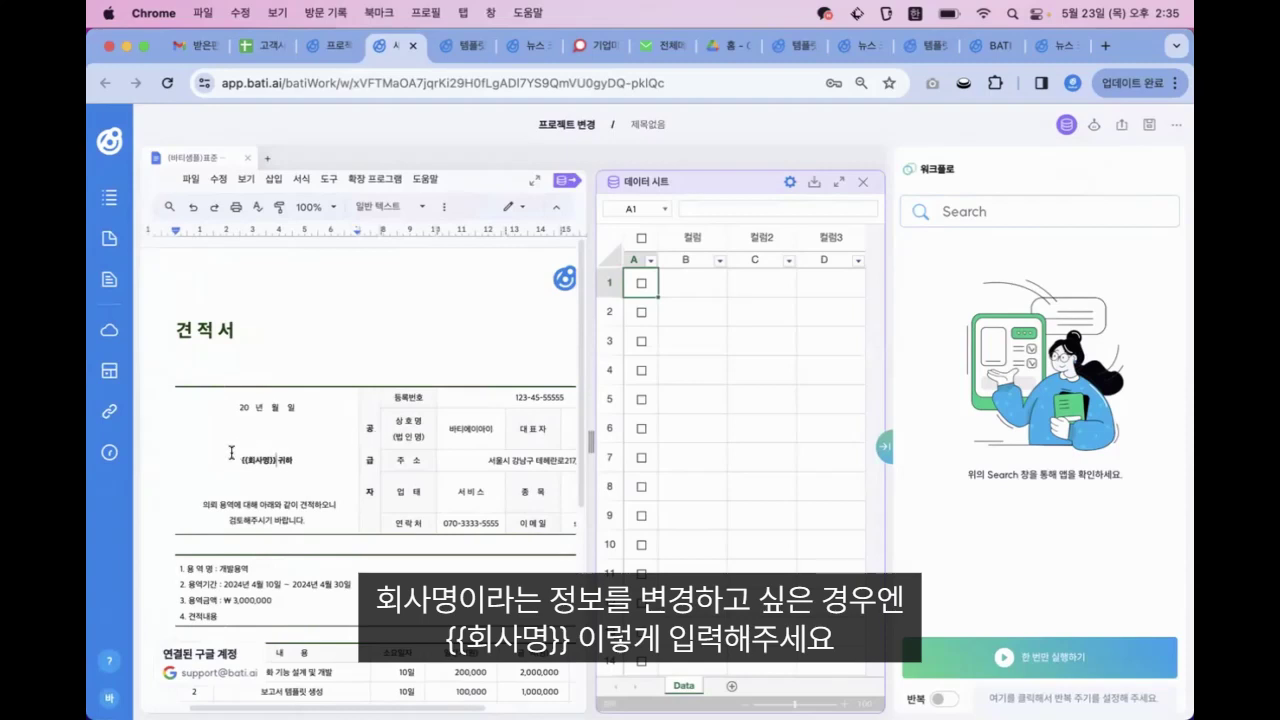
pyautogui.moveTo(242, 458); pyautogui.dragTo(273, 456)
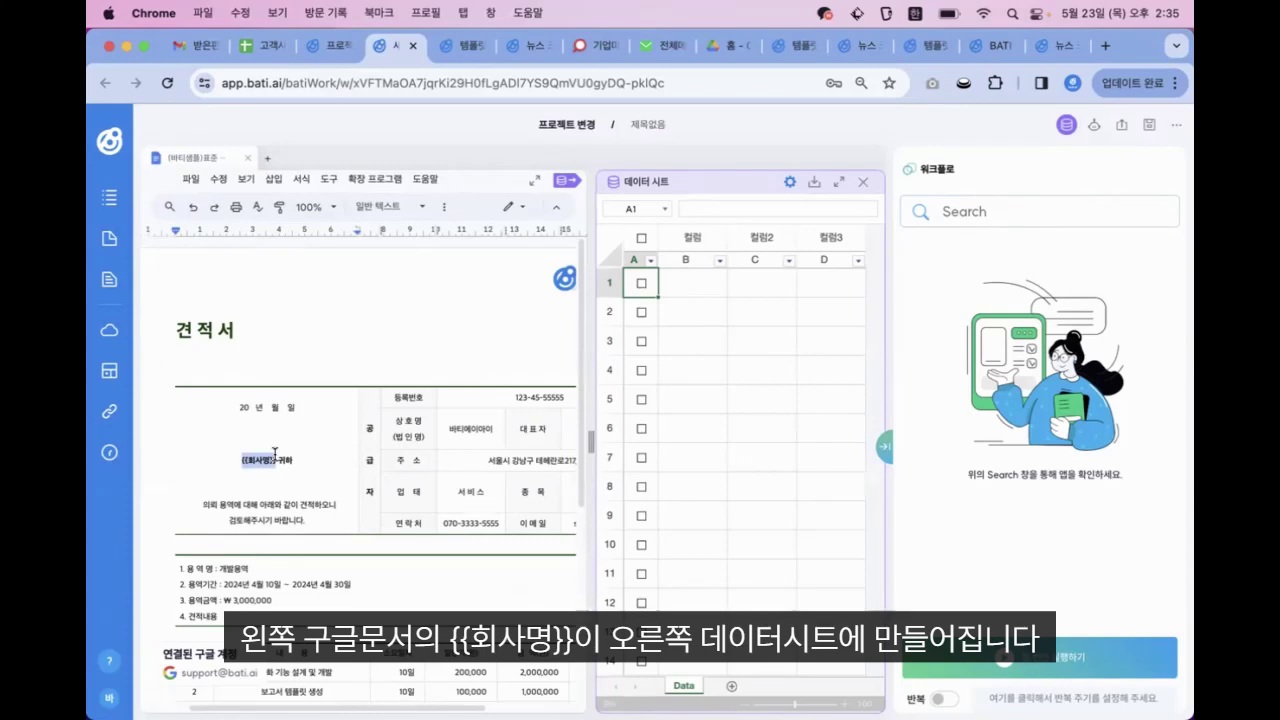
pyautogui.click(277, 494)
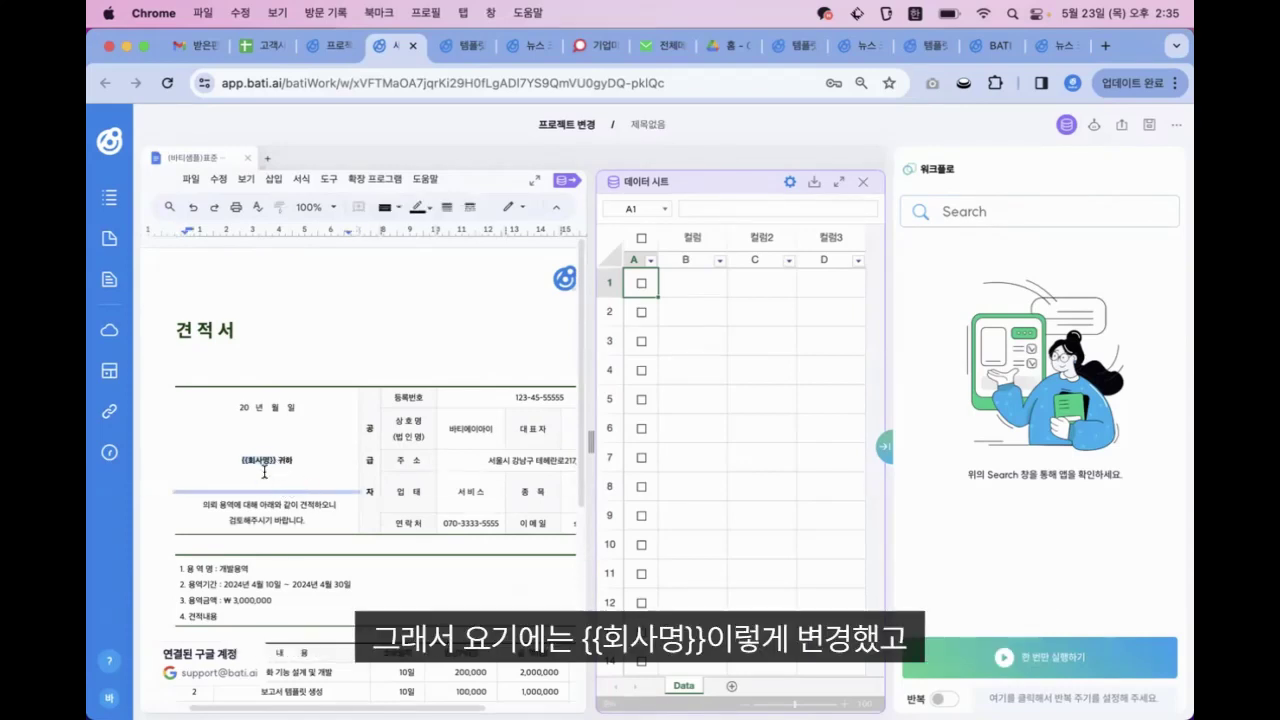
pyautogui.scroll(-3, 275, 495)
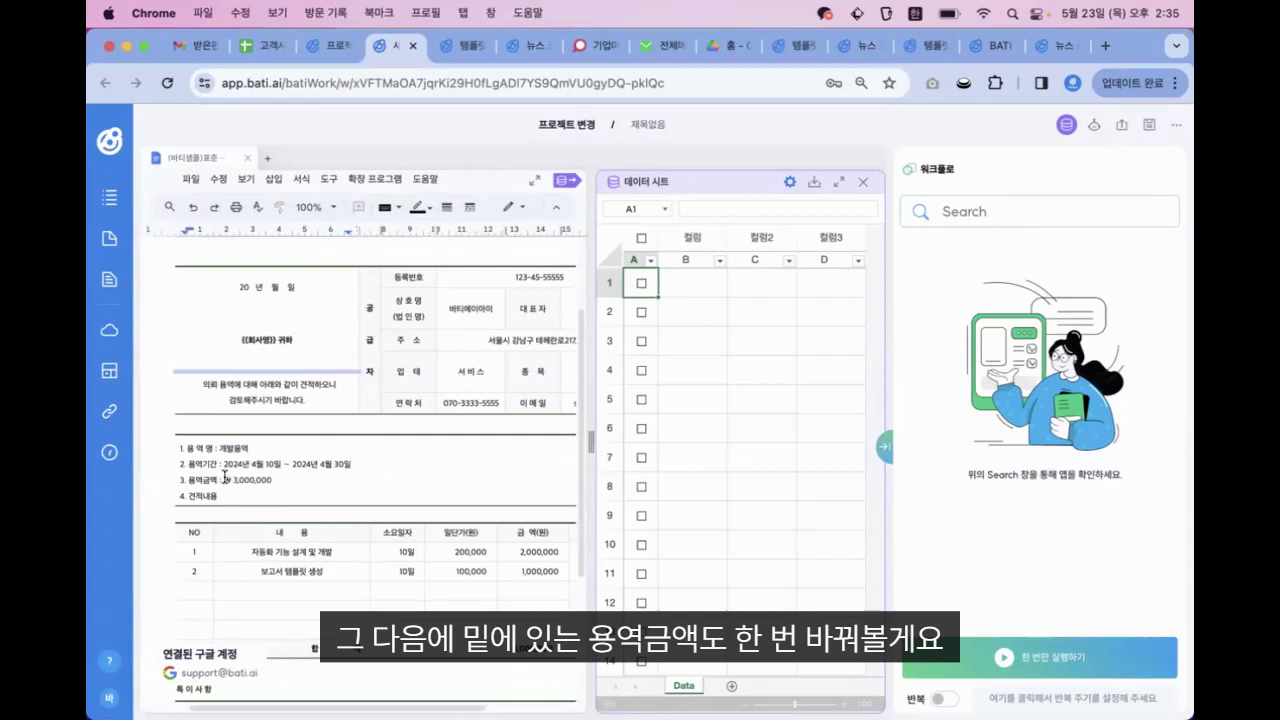
# Replace ₩ 3,000,000 after 3. 용역금액 with {{금액}}, keeping 4. 견적내용 on its own line
pyautogui.moveTo(224, 479); pyautogui.dragTo(282, 477)
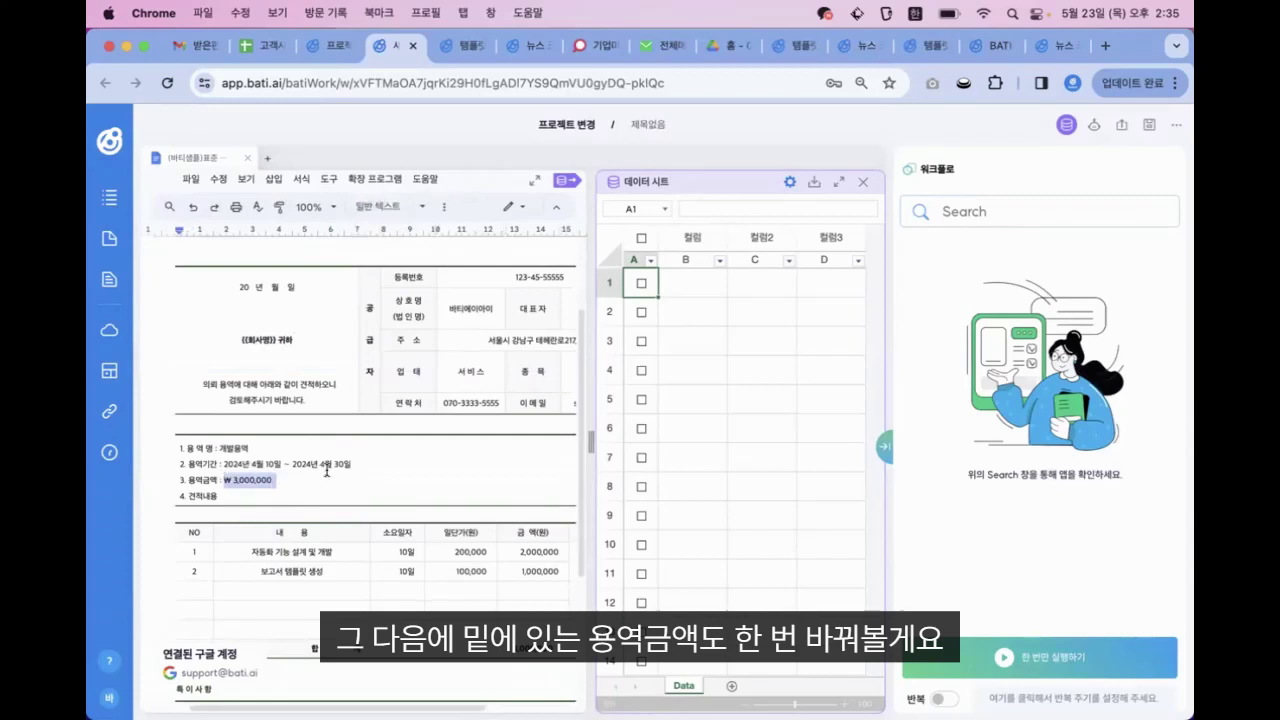
pyautogui.press('BackSpace')
pyautogui.press('Return')
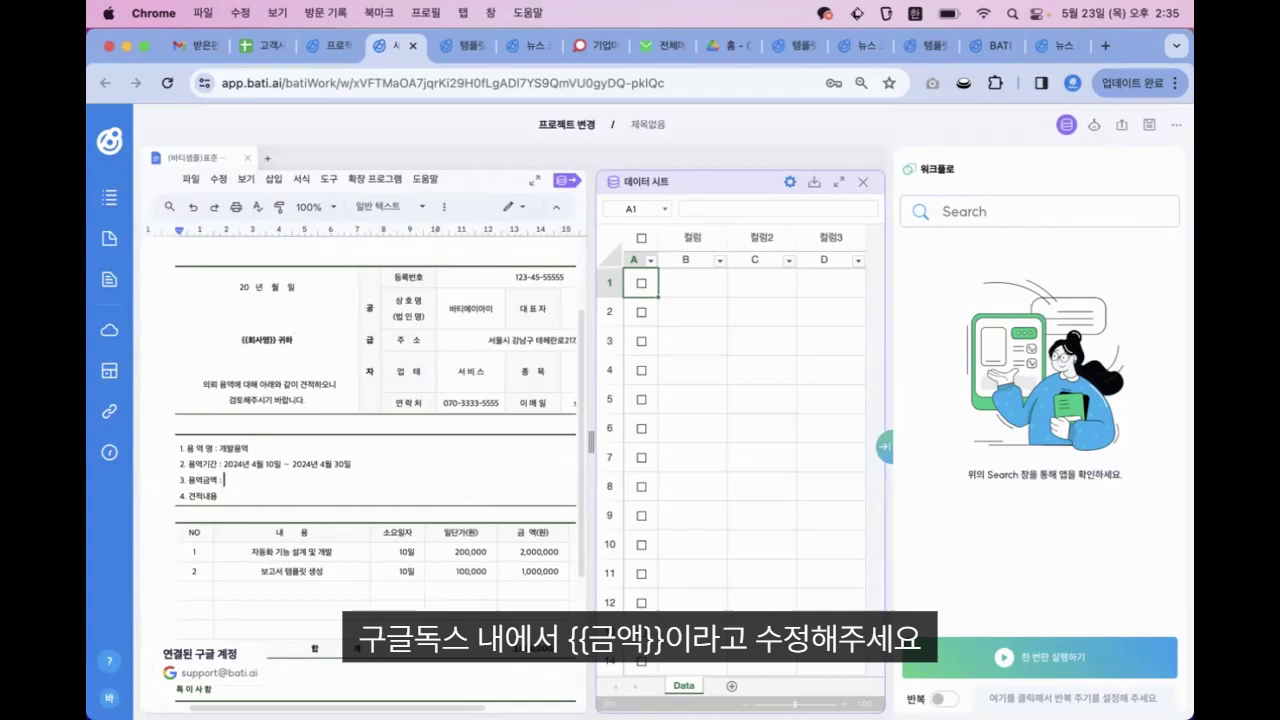
pyautogui.write('{{')
pyautogui.write('ㄱ')
pyautogui.scroll(1, 259, 452)
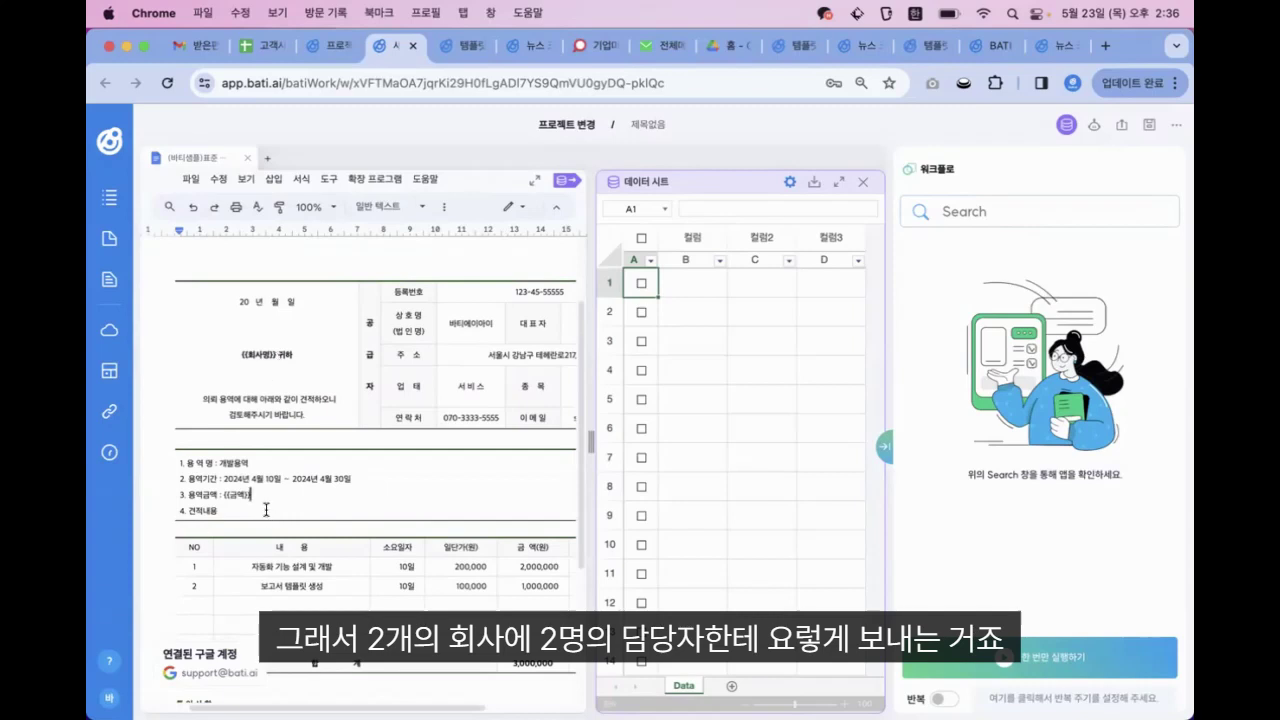
pyautogui.click(790, 313)
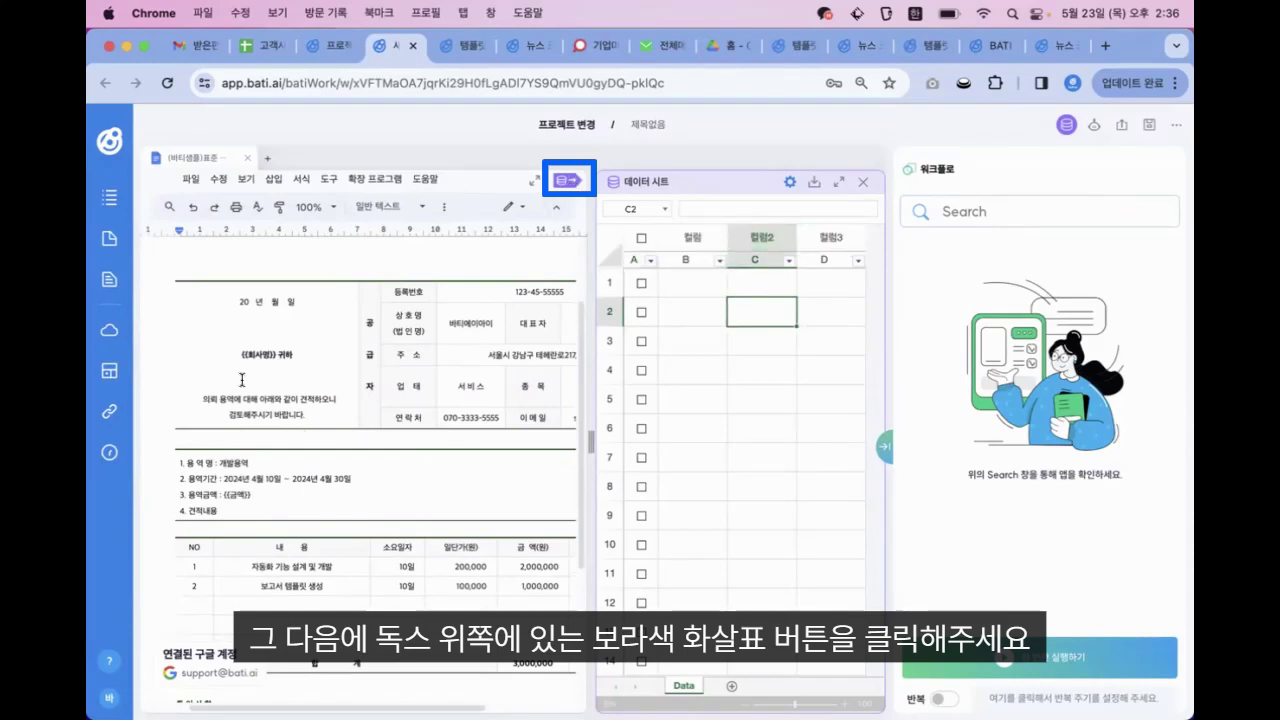
# Generate columns from the document placeholders, creating column E titled 회사명 in the data sheet
pyautogui.click(566, 184)
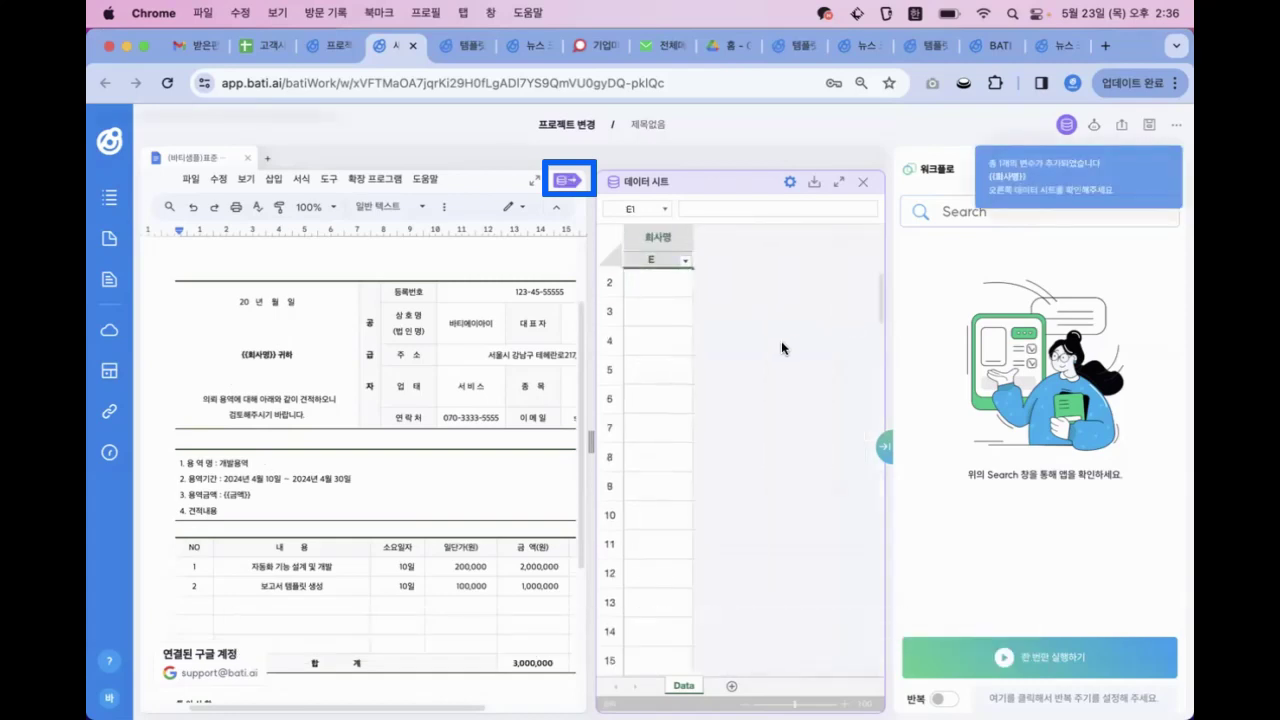
pyautogui.click(838, 181)
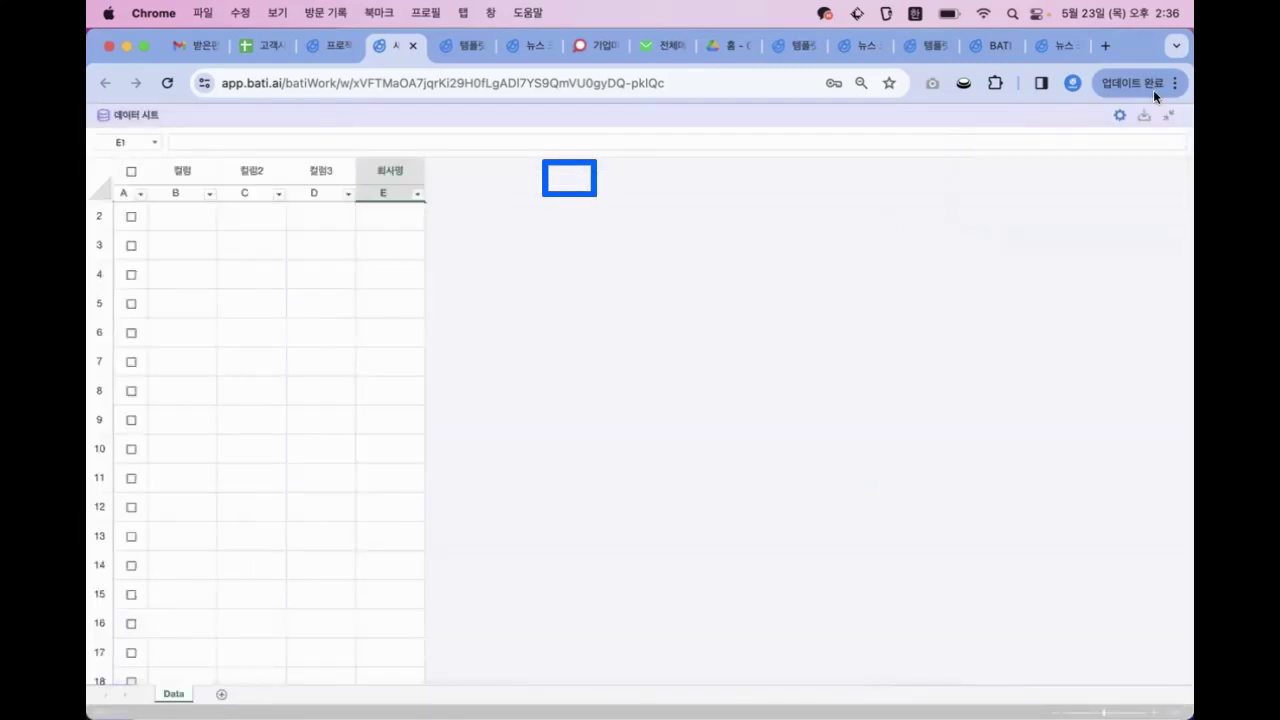
pyautogui.click(1168, 115)
pyautogui.click(807, 298)
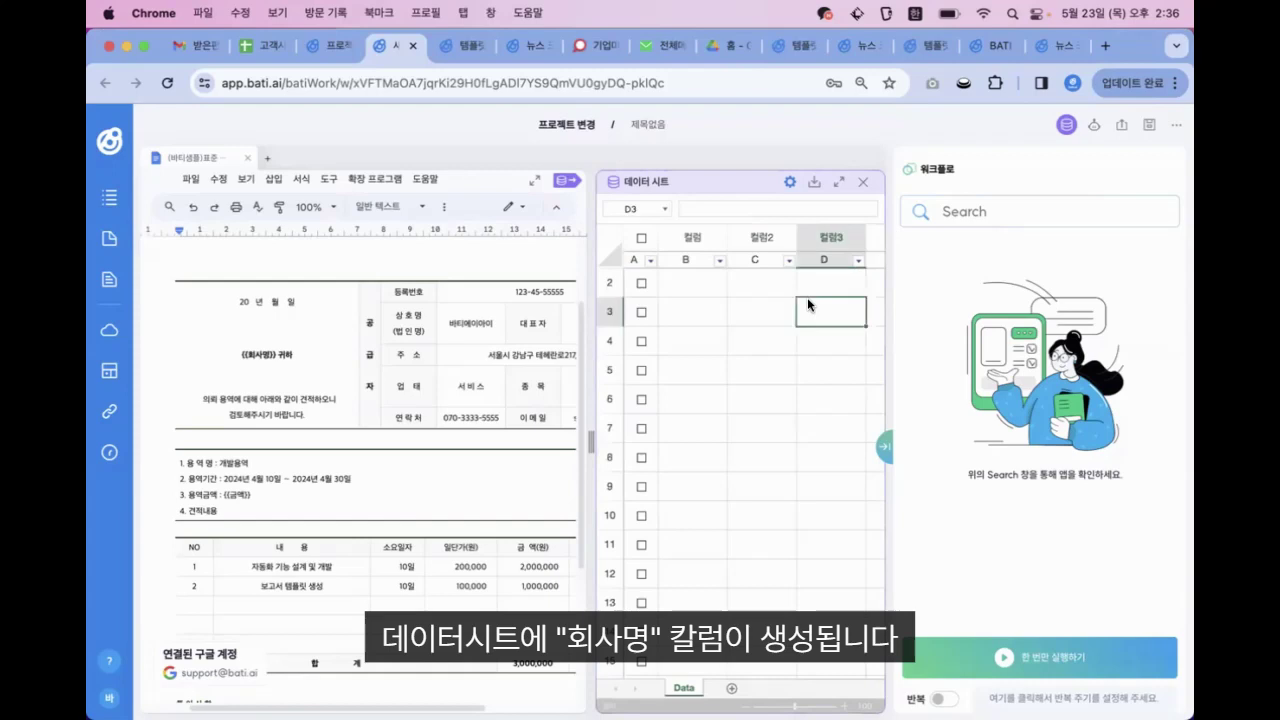
pyautogui.press('Right')
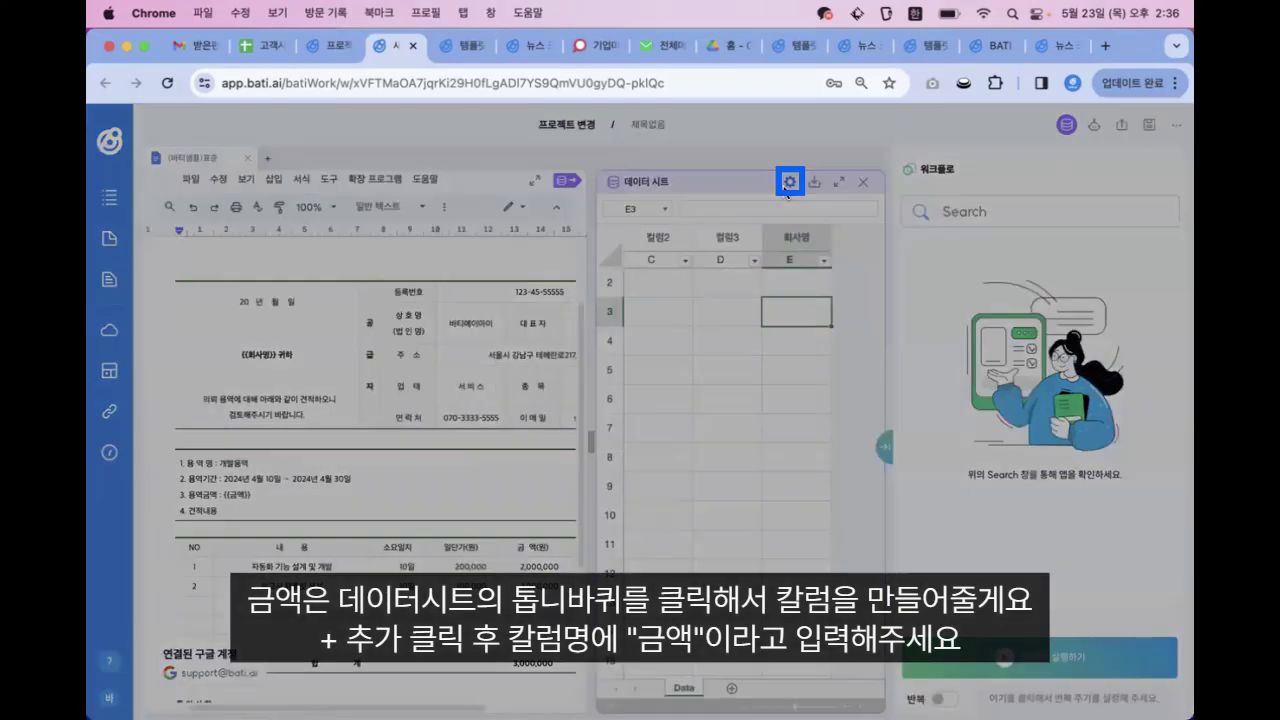
# Add a new data-sheet column named 금액 in the column settings
pyautogui.click(789, 182)
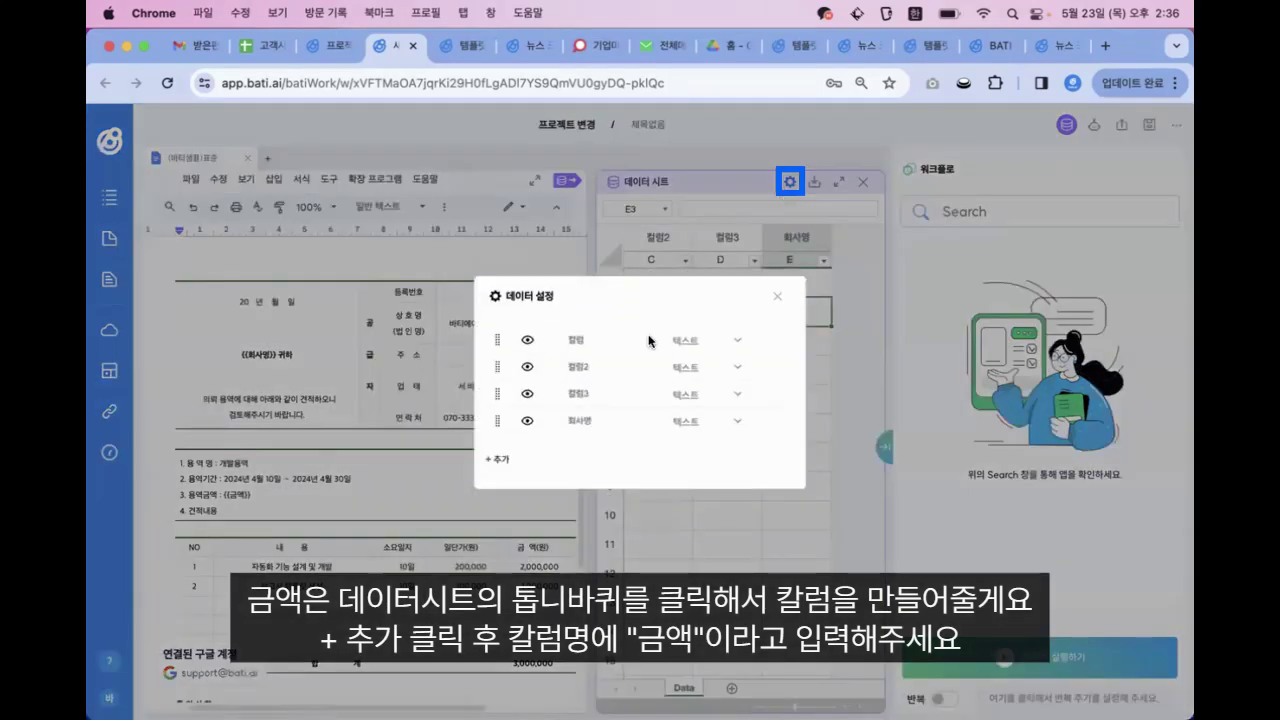
pyautogui.click(502, 460)
pyautogui.click(588, 435)
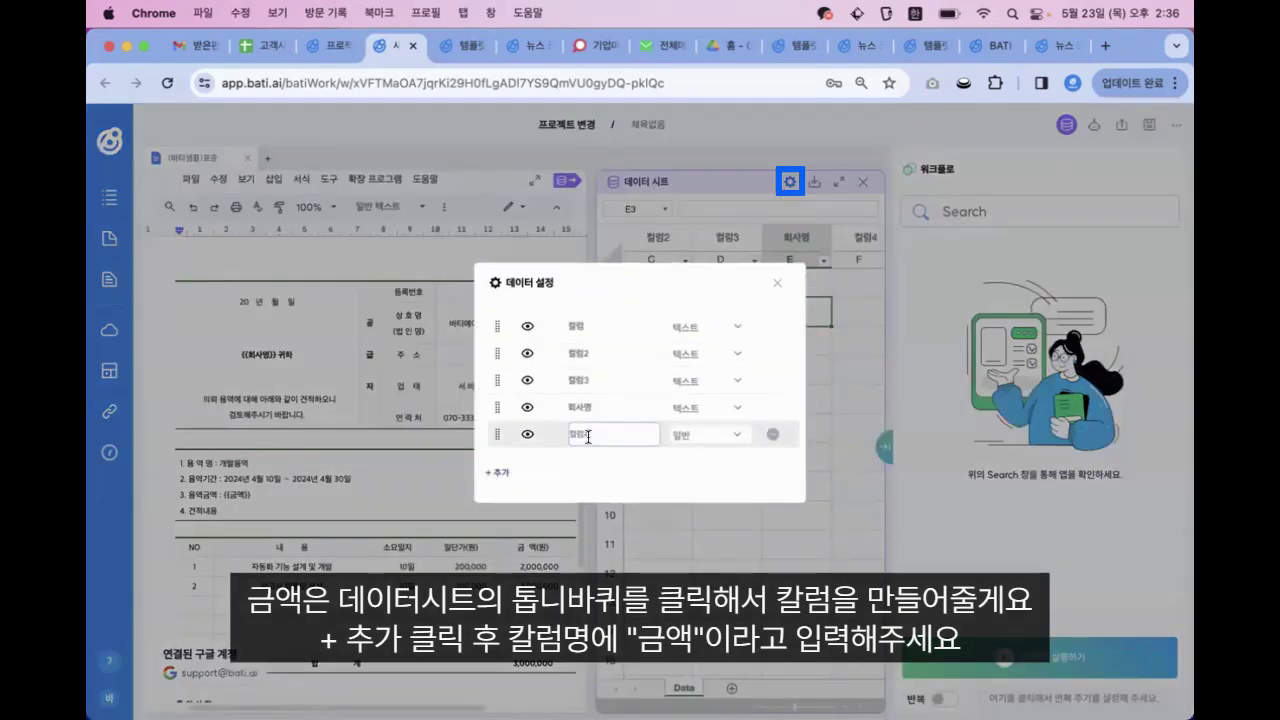
pyautogui.write('ㄱ')
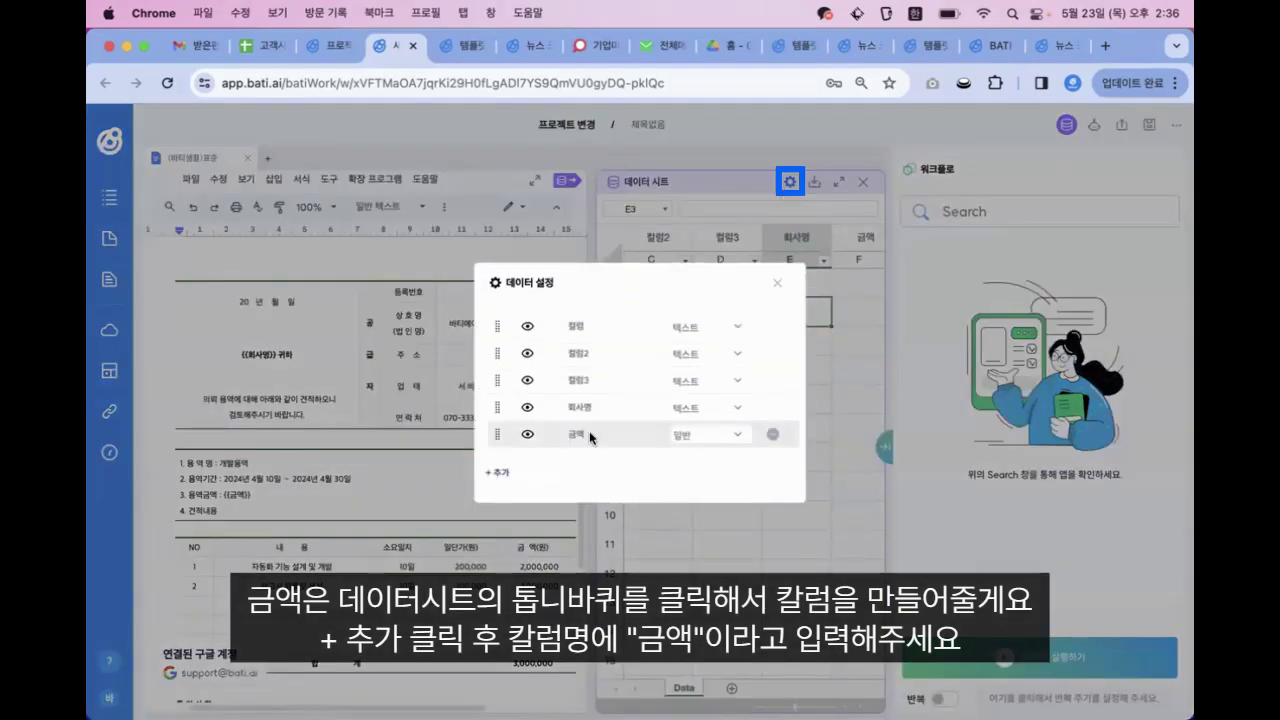
pyautogui.click(777, 284)
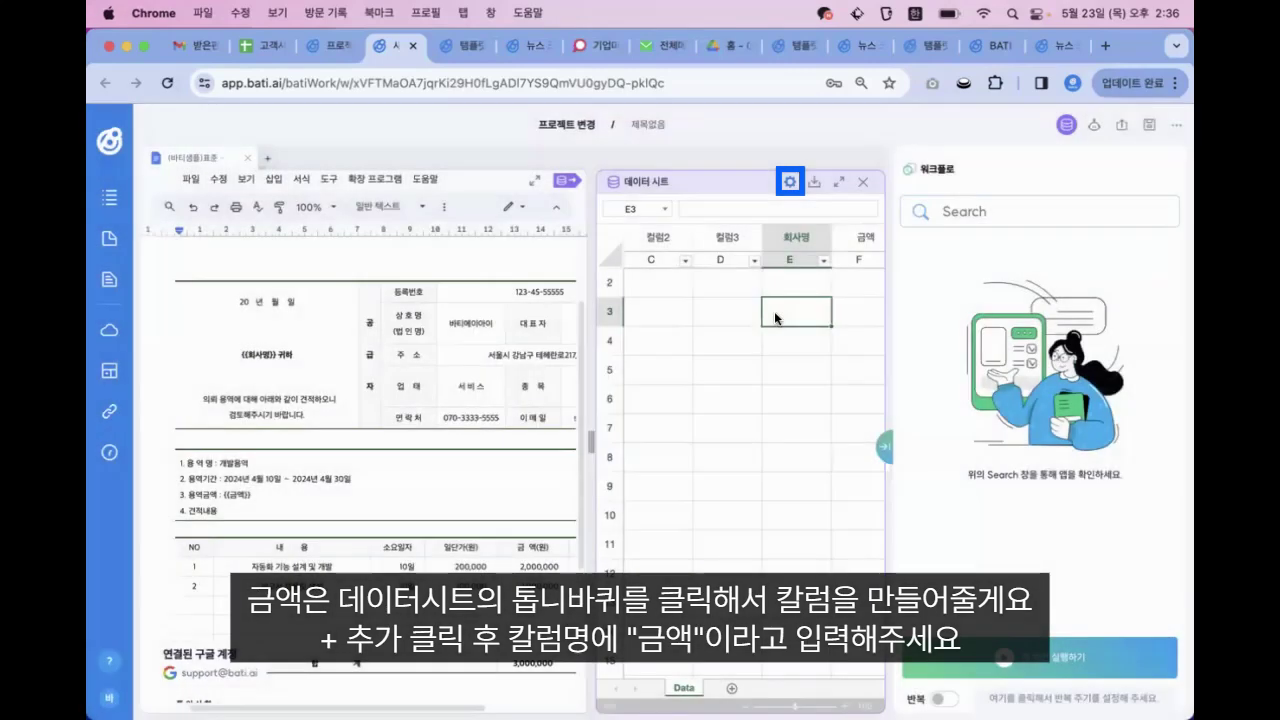
# Check the 회사명 and 금액 columns, selecting their headers and cells E2 and F2
pyautogui.hscroll(2, 776, 318)
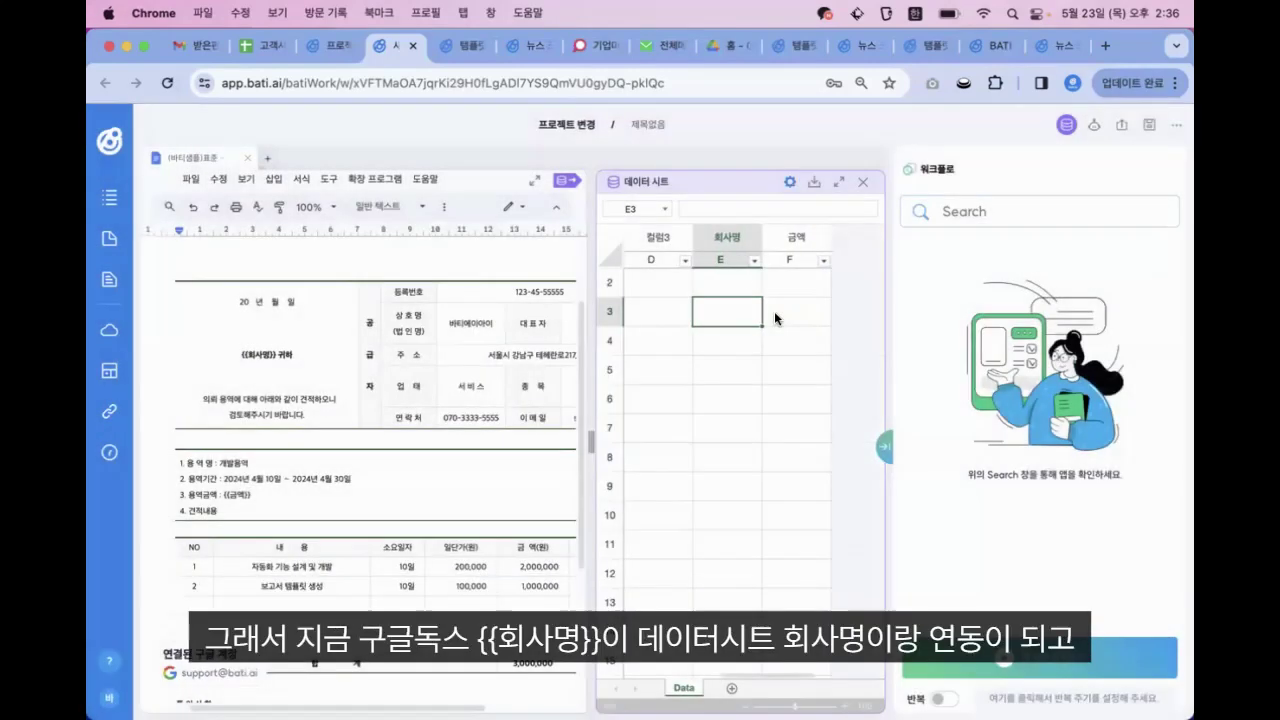
pyautogui.click(710, 244)
pyautogui.click(754, 289)
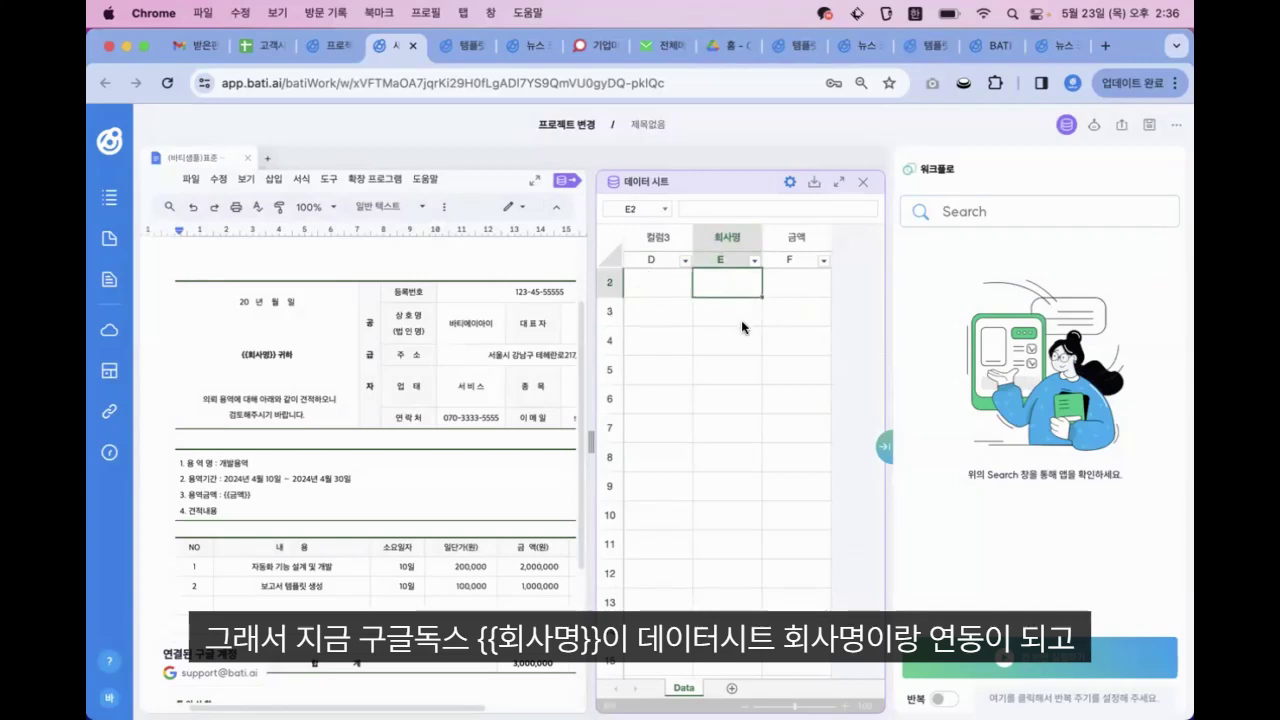
pyautogui.click(812, 242)
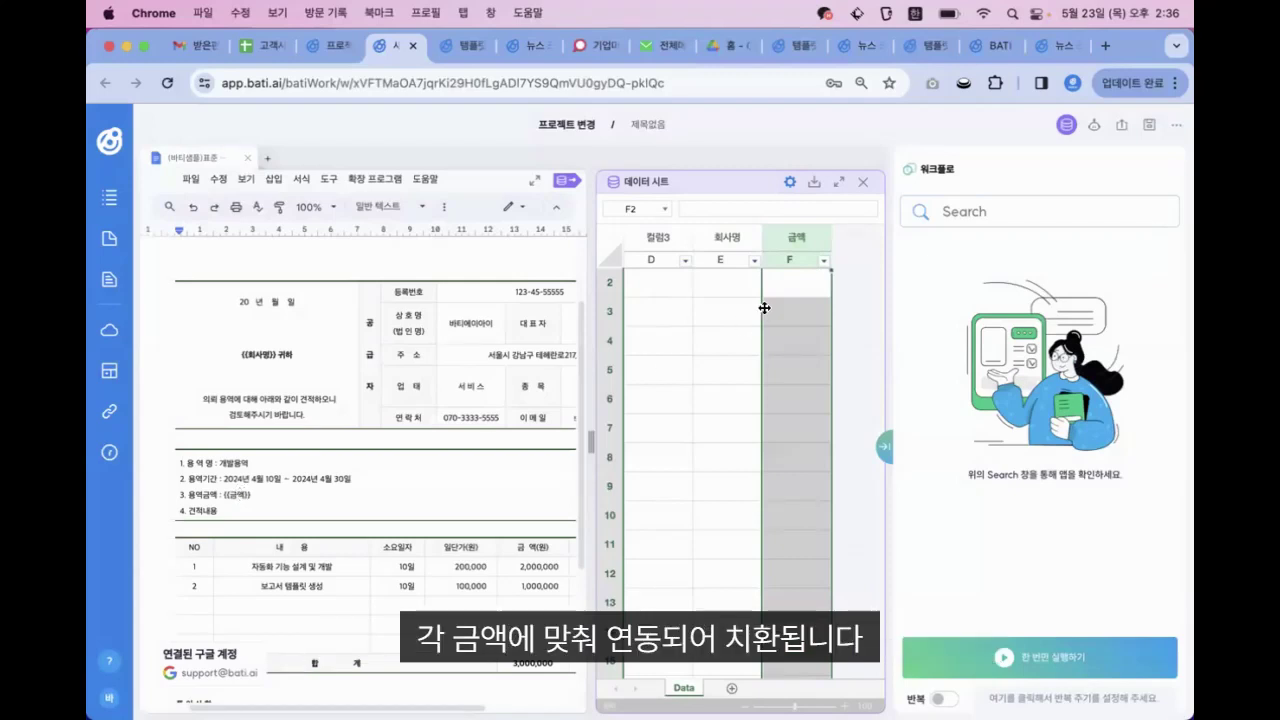
pyautogui.click(826, 294)
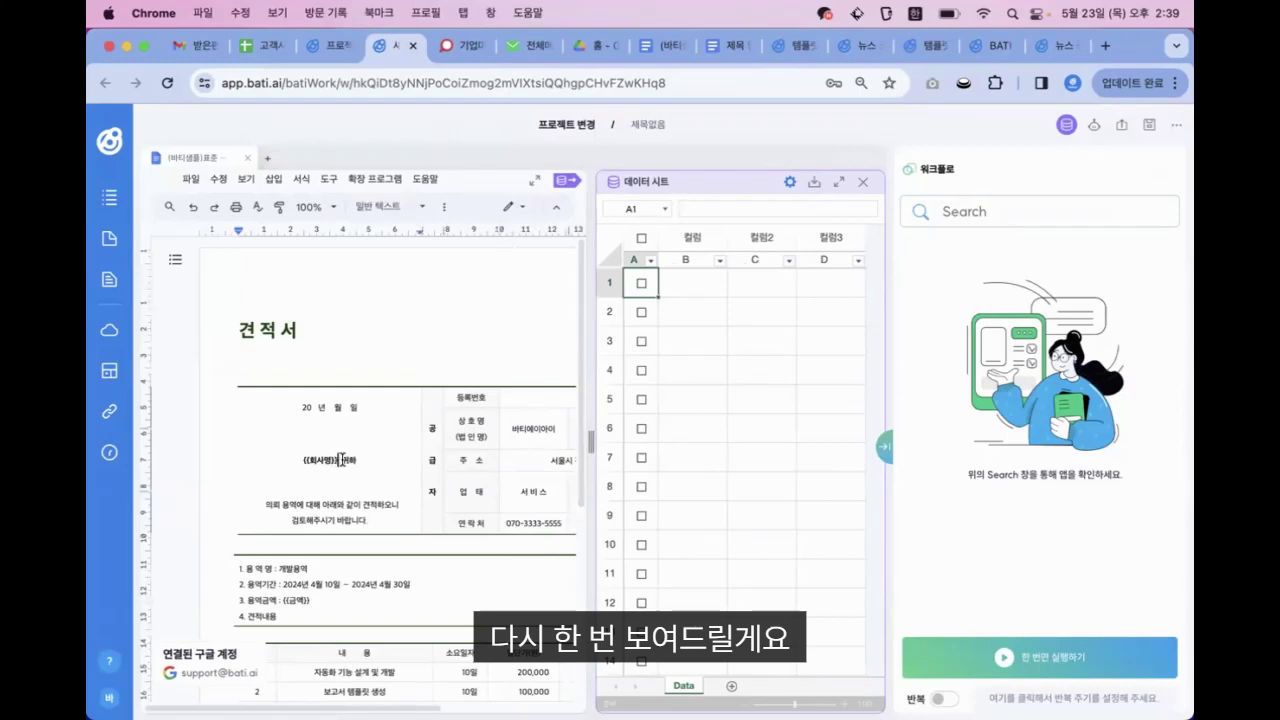
pyautogui.moveTo(334, 460); pyautogui.dragTo(306, 460)
pyautogui.moveTo(316, 590); pyautogui.dragTo(272, 600)
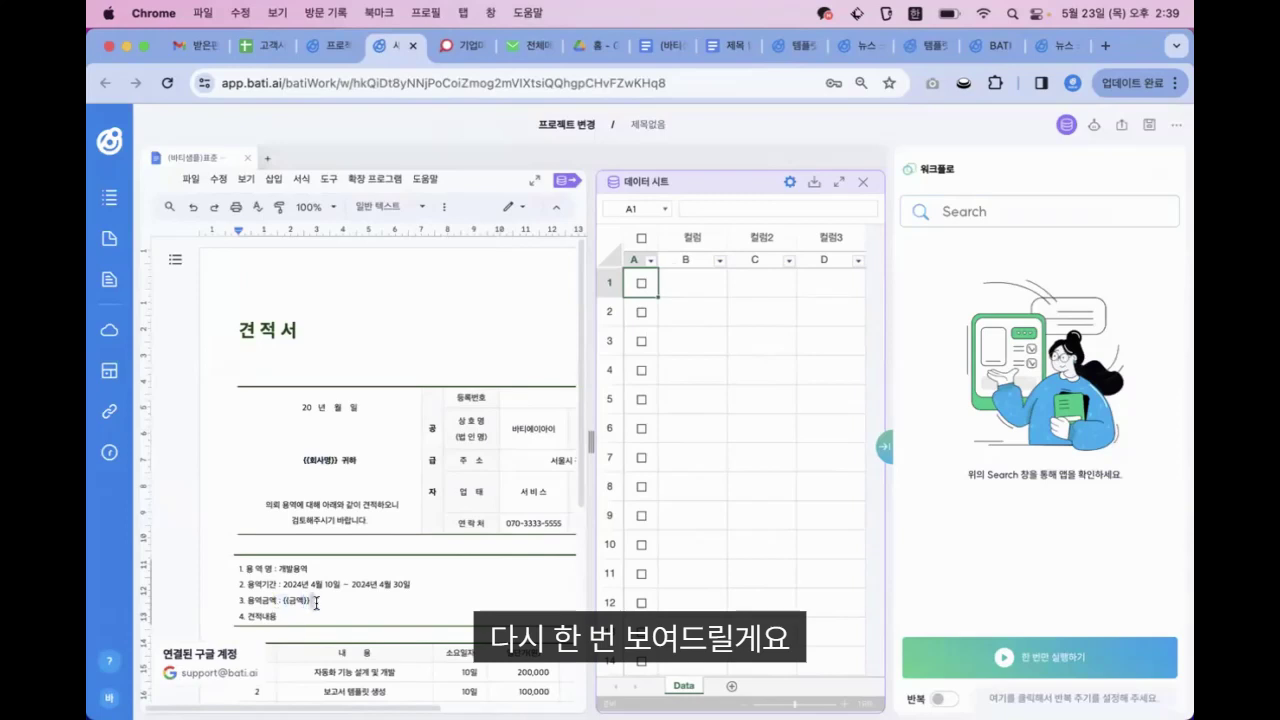
pyautogui.click(803, 445)
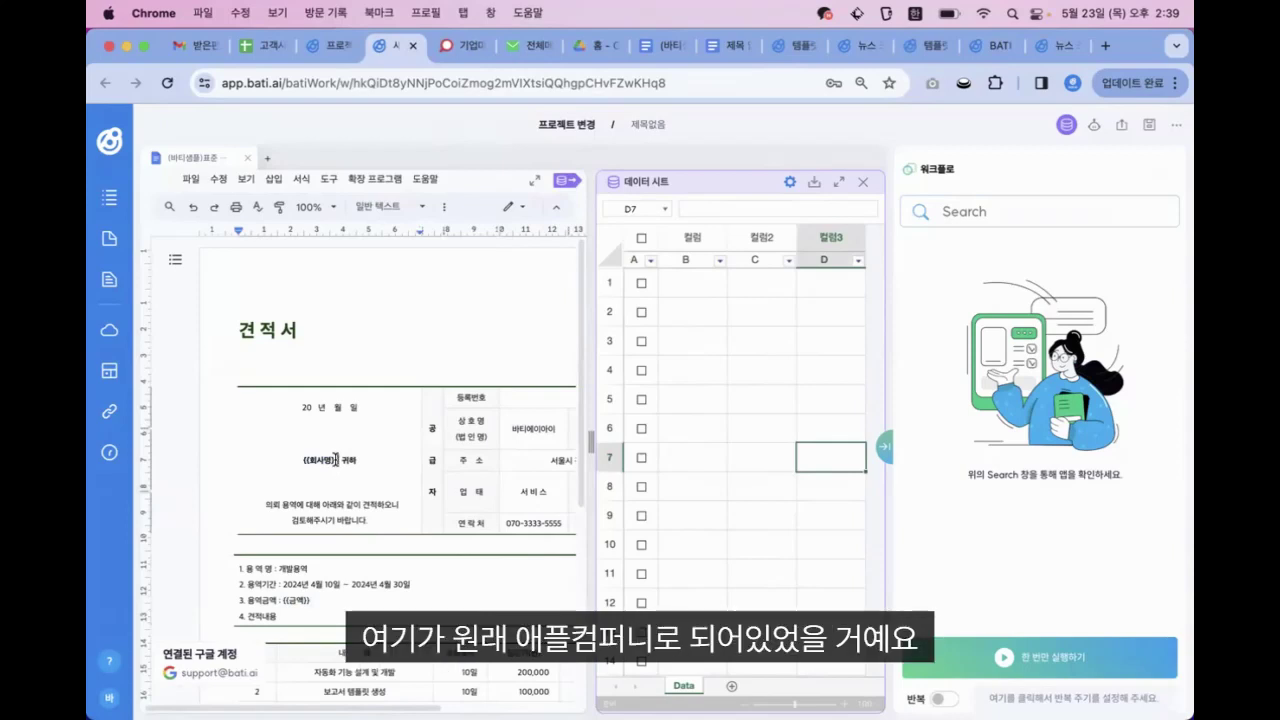
pyautogui.press('BackSpace')
pyautogui.press('BackSpace')
pyautogui.press('BackSpace')
pyautogui.press('BackSpace')
pyautogui.press('BackSpace')
pyautogui.press('BackSpace')
pyautogui.press('BackSpace')
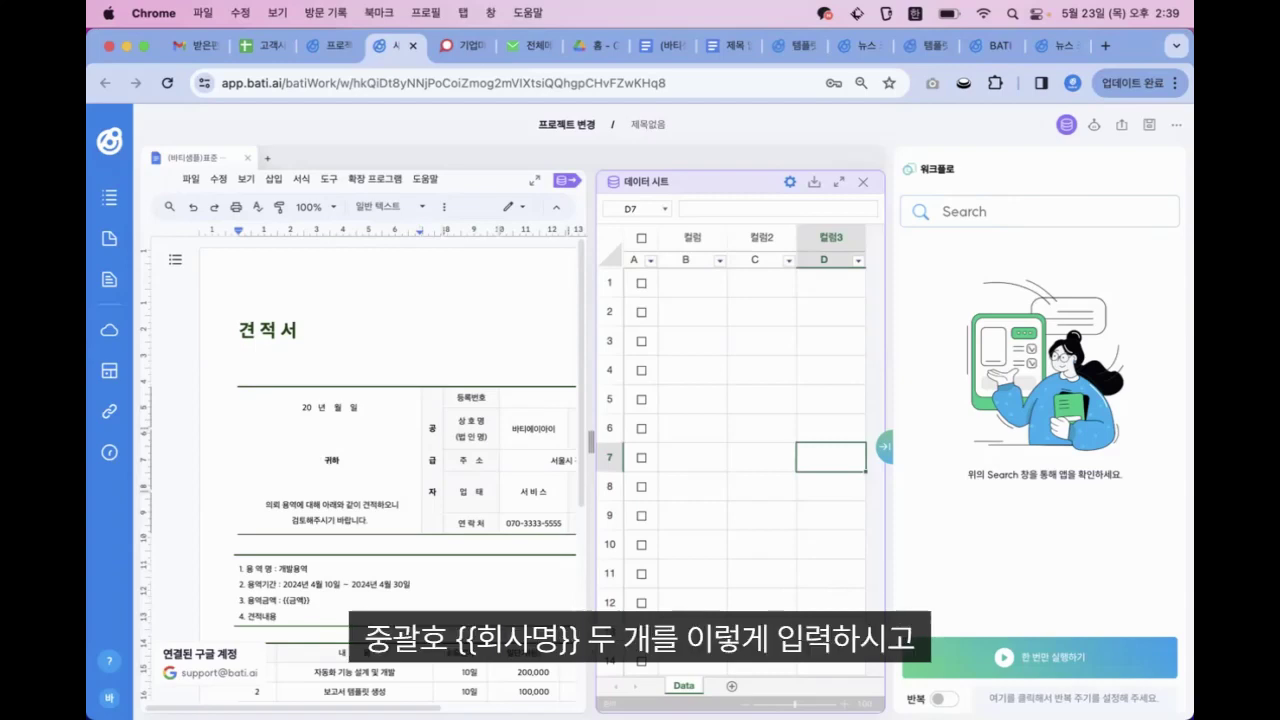
pyautogui.write('회사명}}')
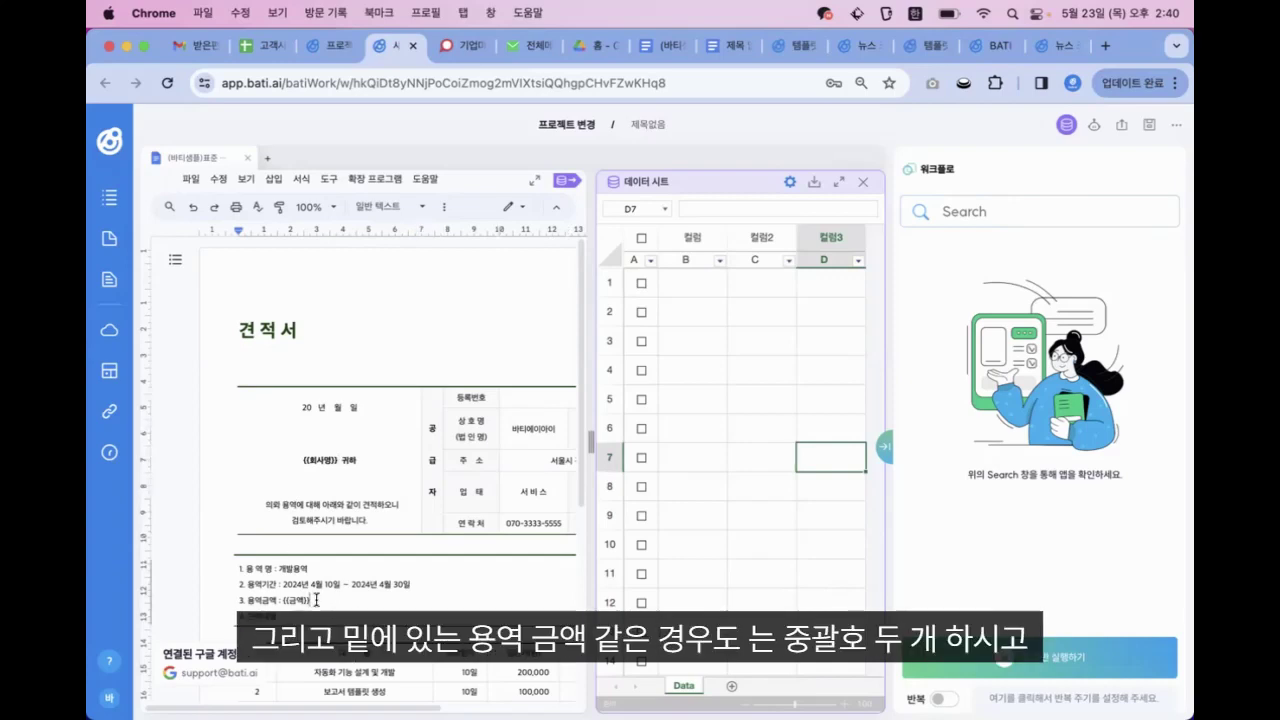
pyautogui.press('BackSpace')
pyautogui.press('BackSpace')
pyautogui.press('BackSpace')
pyautogui.write('{{금')
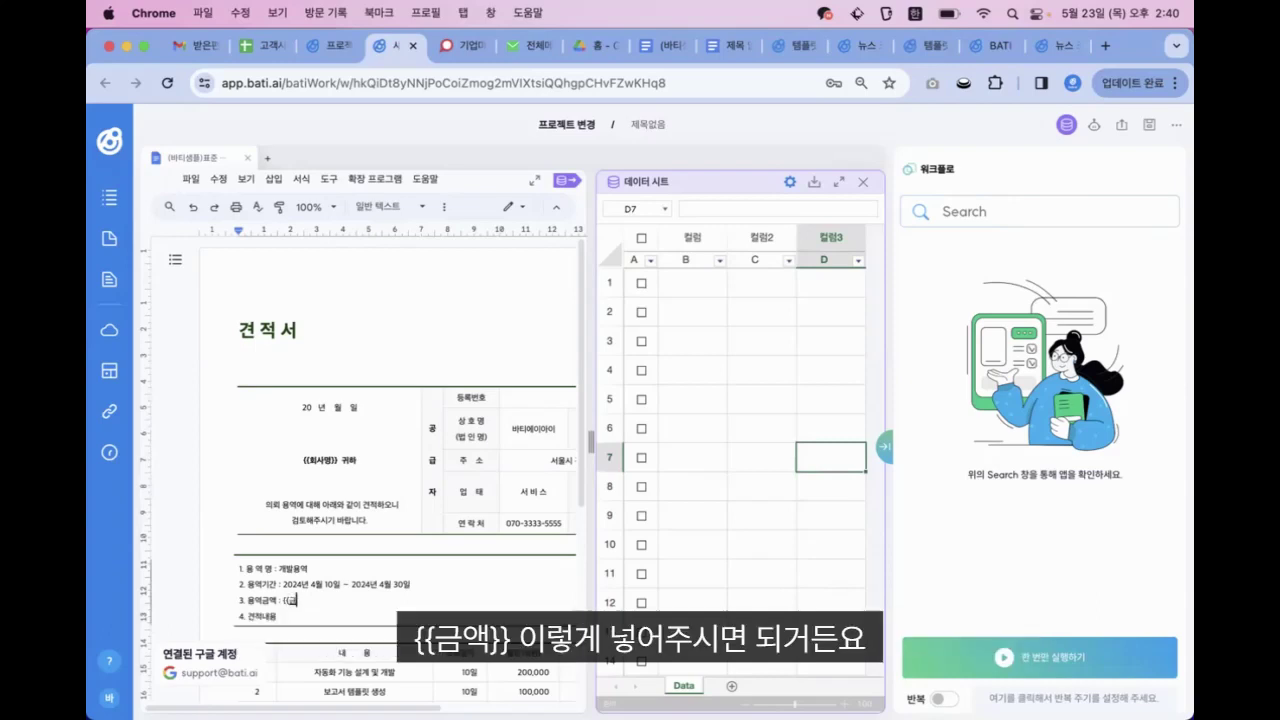
pyautogui.write('액}}')
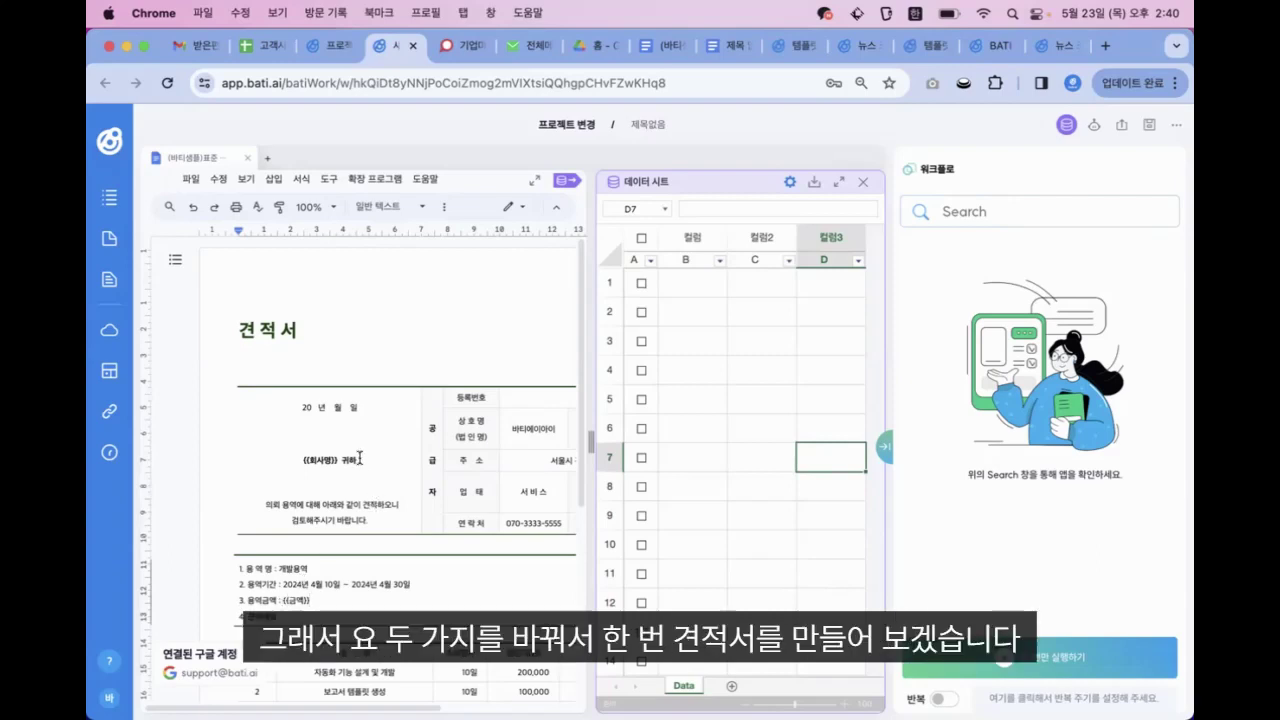
pyautogui.scroll(-2, 411, 468)
pyautogui.hscroll(1, 411, 468)
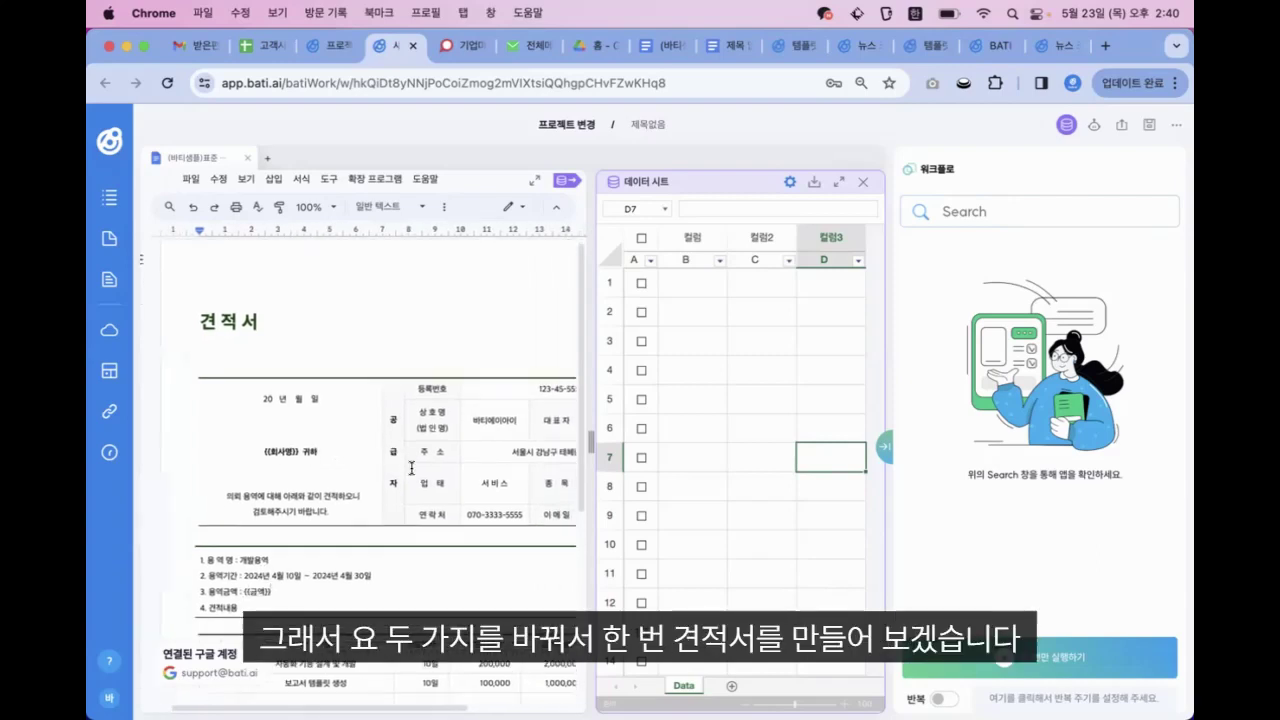
pyautogui.scroll(-1, 411, 468)
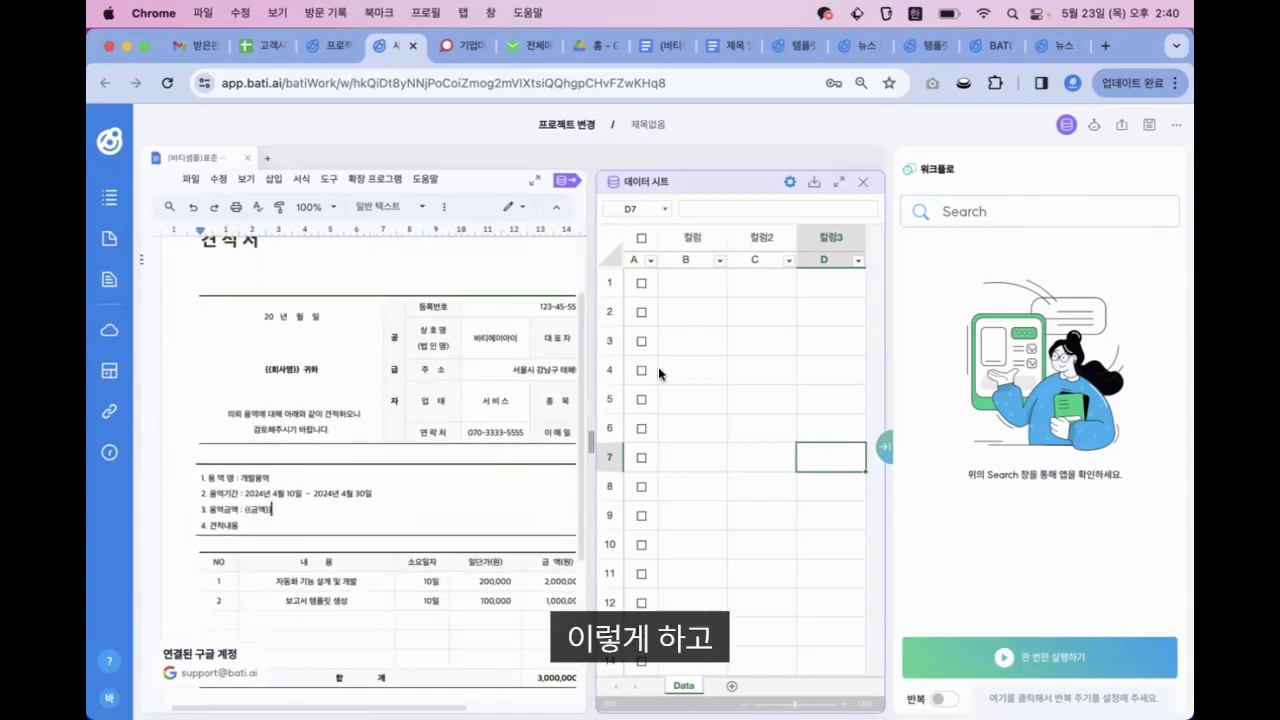
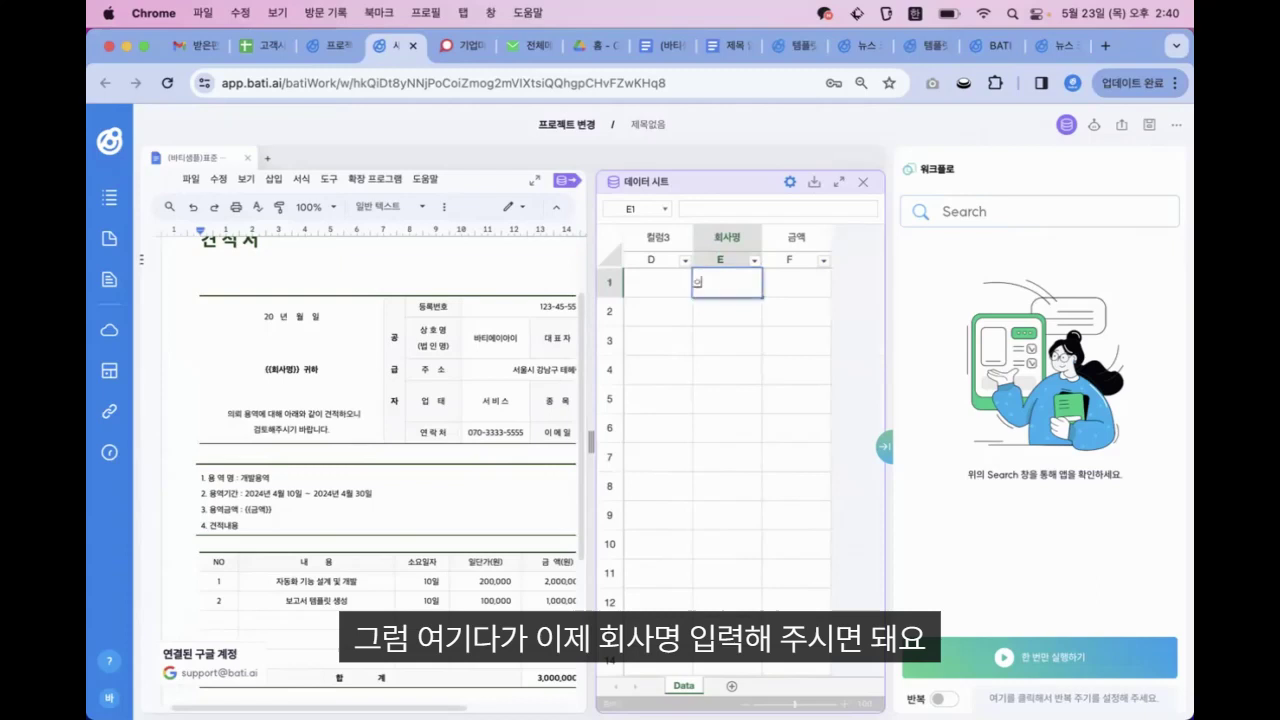
# Enter the companies 애플컴퍼니 and 해피랜드 in the first two rows of the 회사명 column
pyautogui.write('애플컴퍼니')
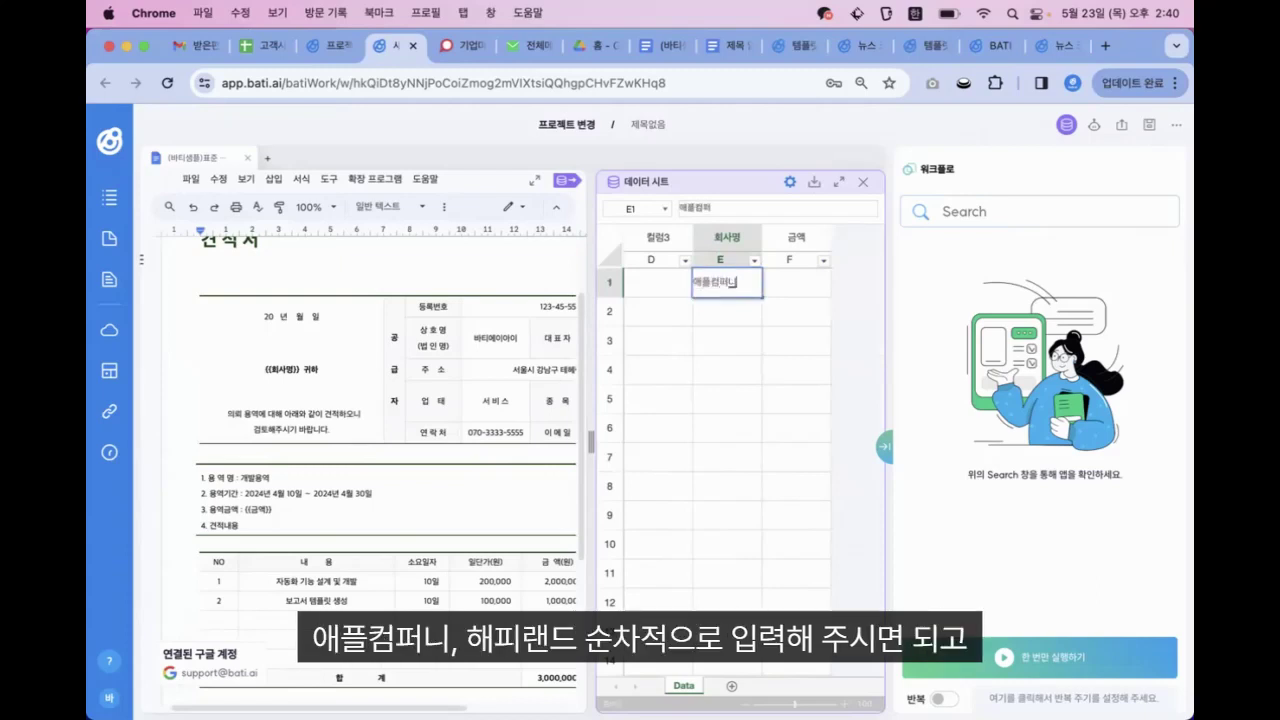
pyautogui.press('Return')
pyautogui.write('해피랜드')
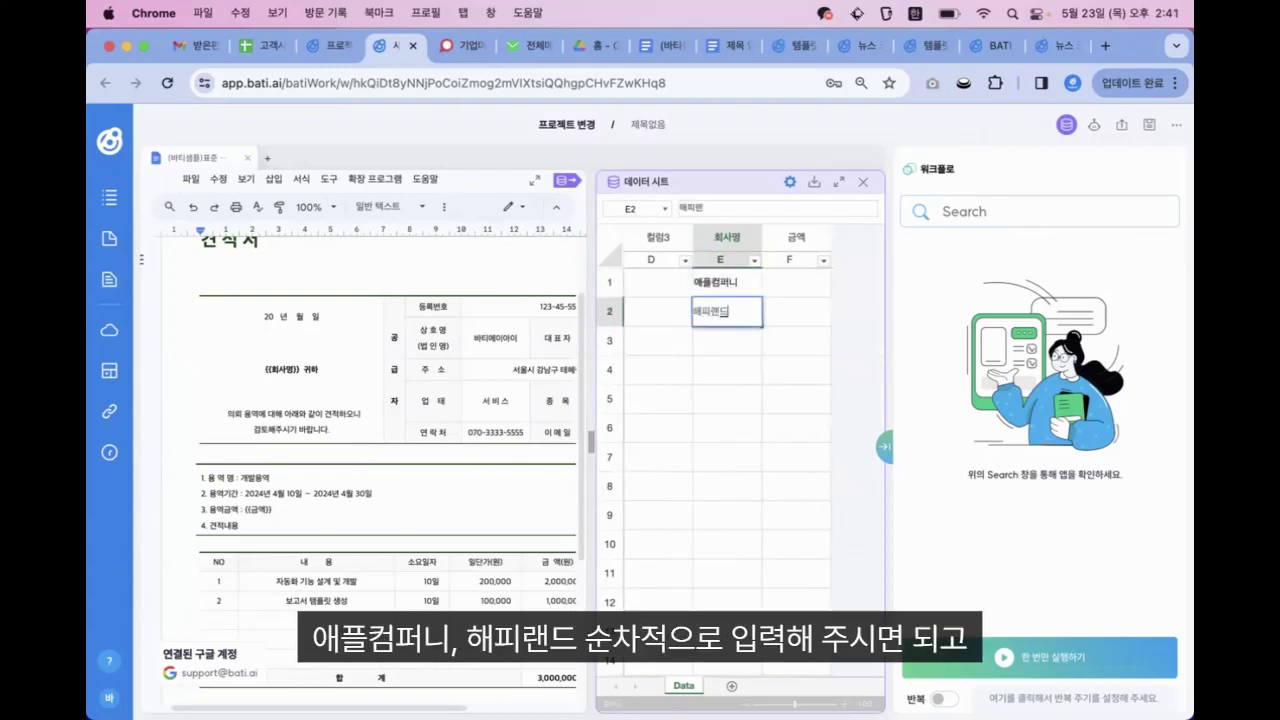
pyautogui.press('Return')
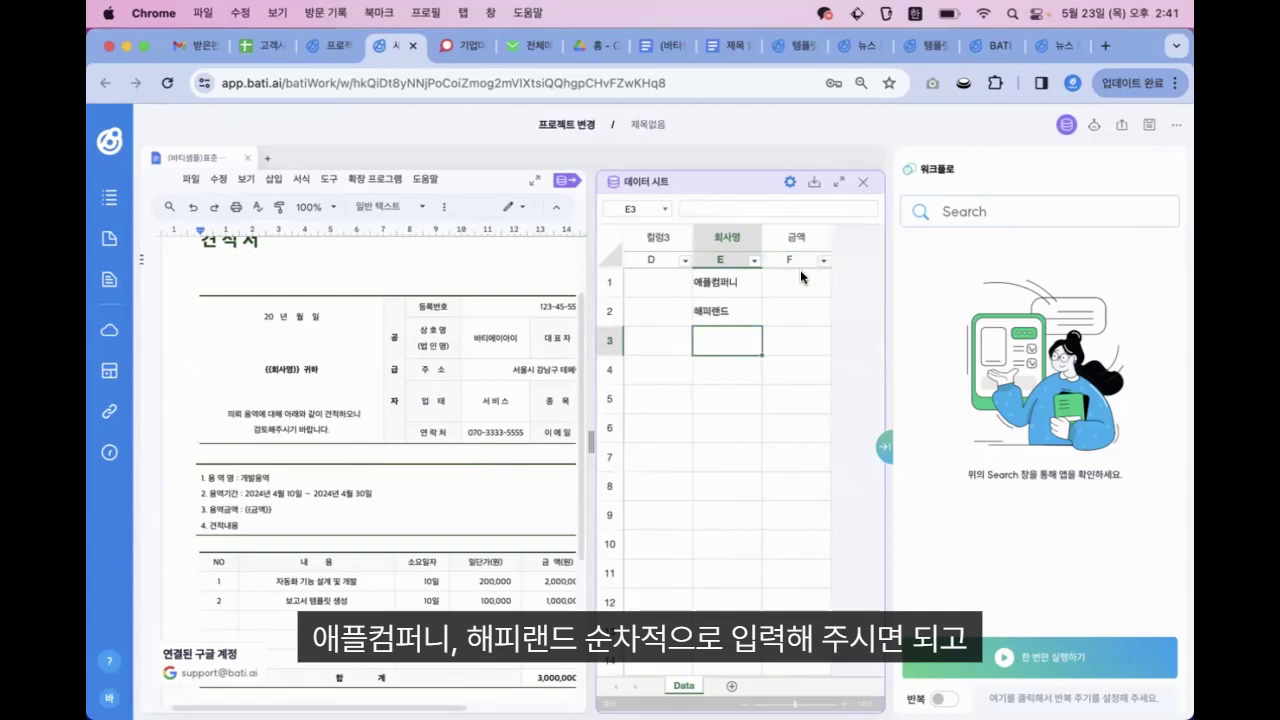
# Enter the amounts 1,000,000 and 3,000,000 in the 금액 column for the two companies
pyautogui.click(798, 296)
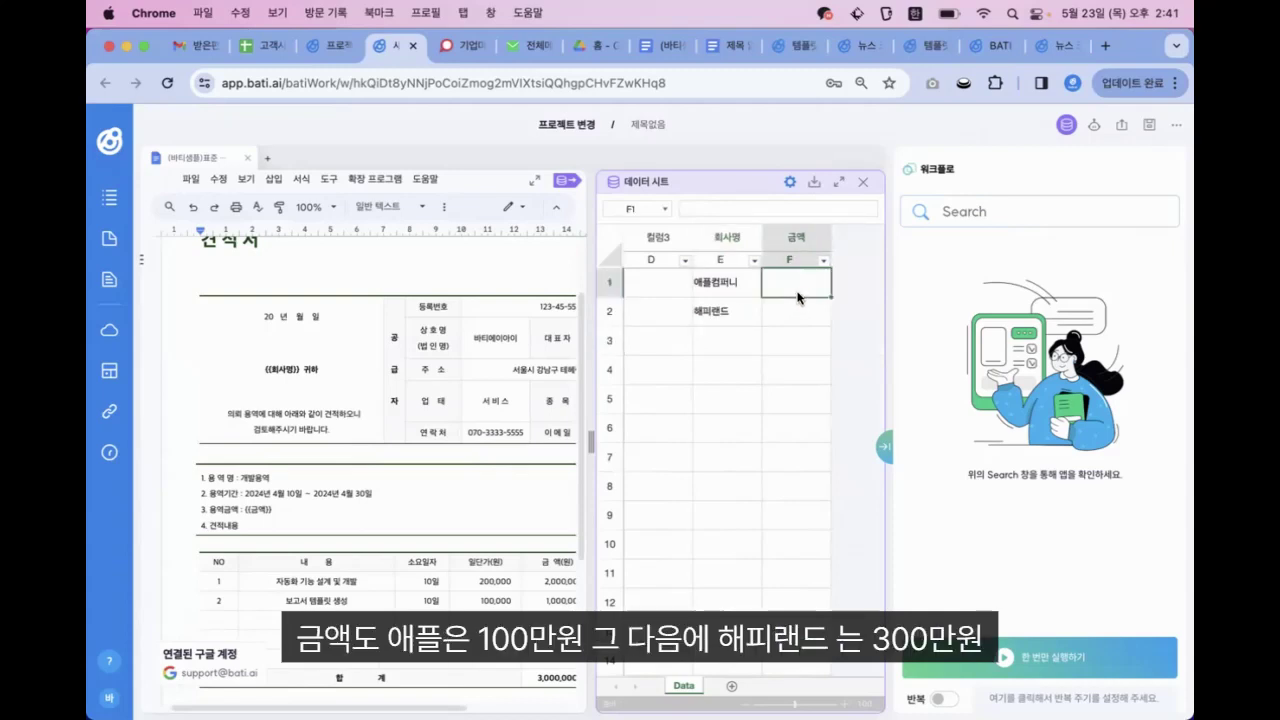
pyautogui.write('1,000')
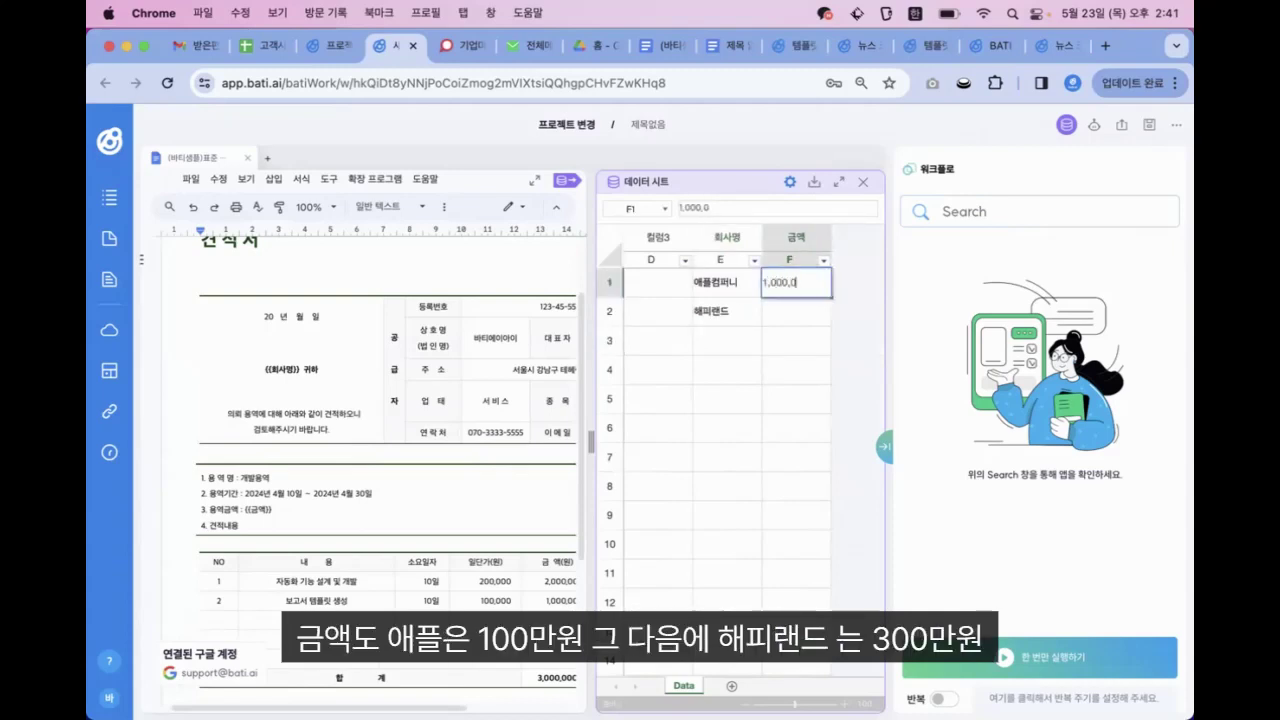
pyautogui.press('Return')
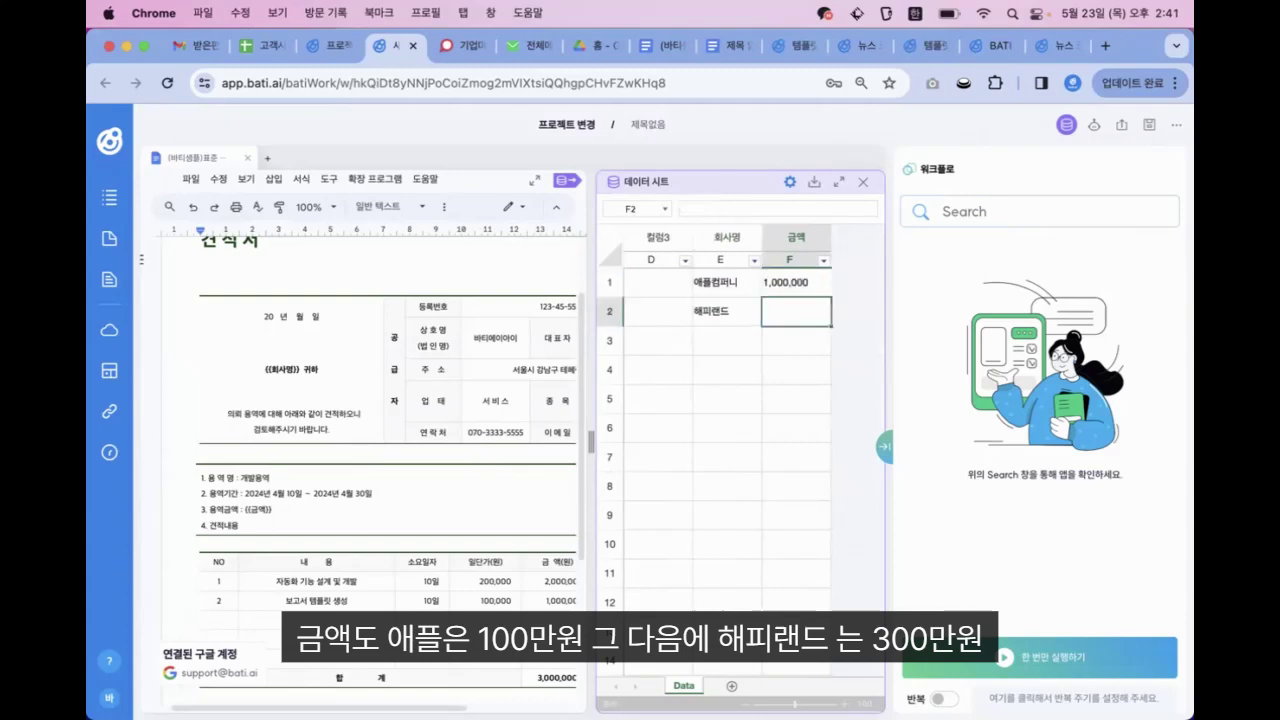
pyautogui.write('3,000,')
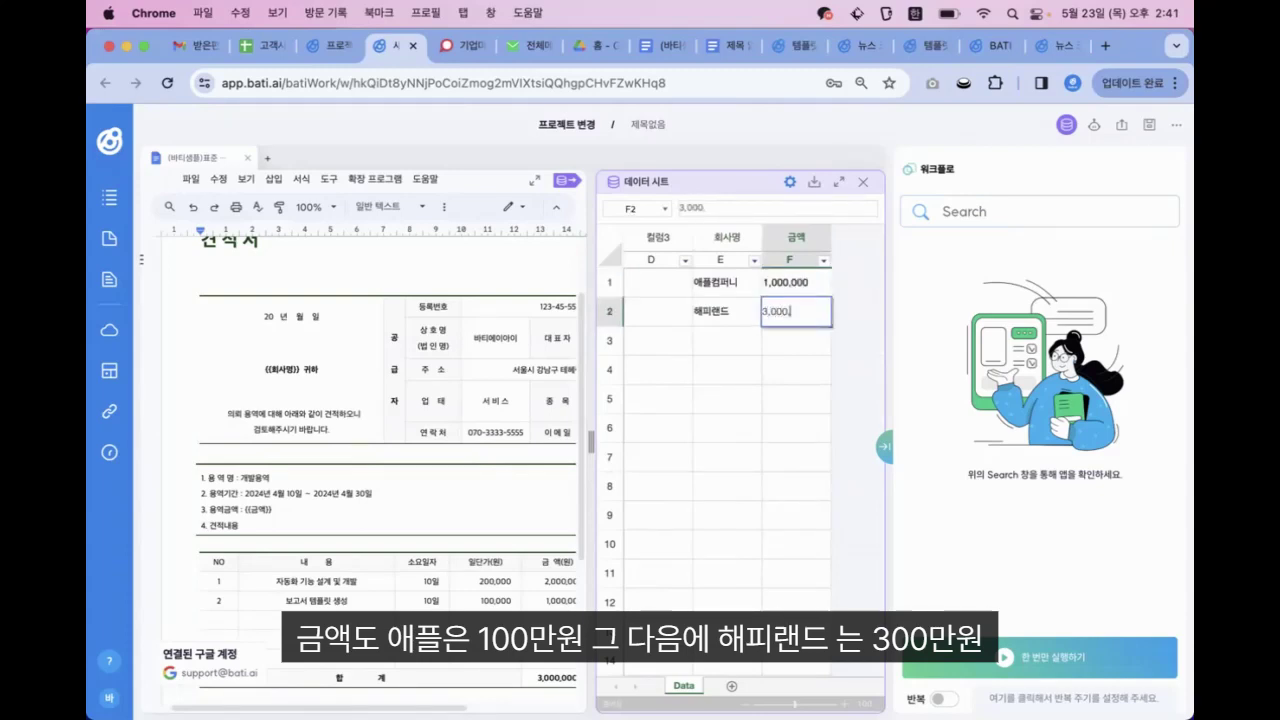
pyautogui.write('000')
pyautogui.press('Return')
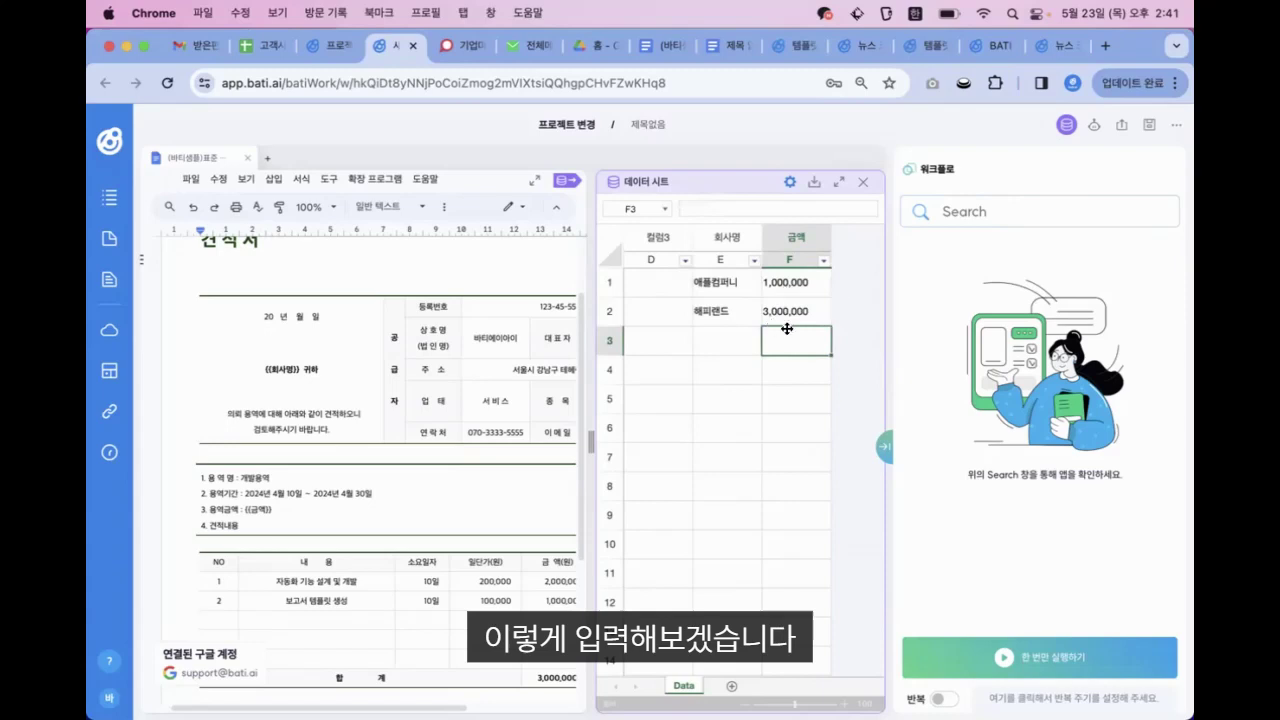
pyautogui.hscroll(-5, 771, 339)
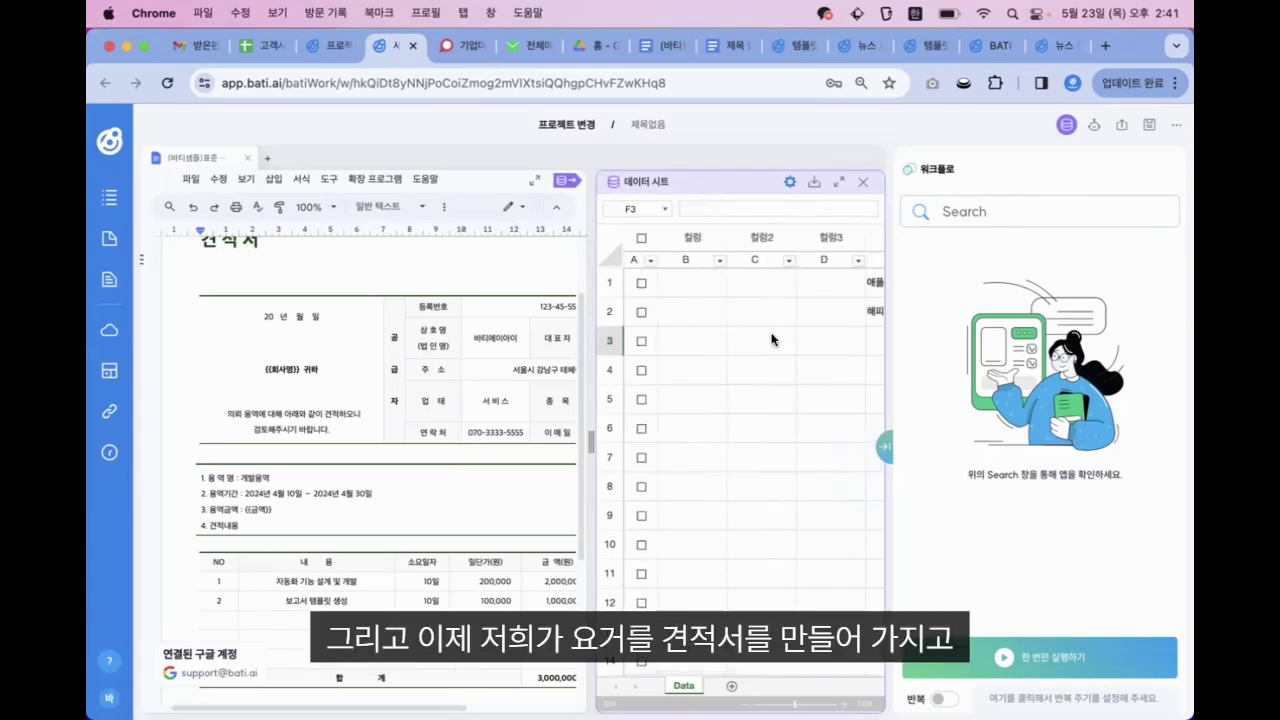
pyautogui.scroll(-1, 771, 339)
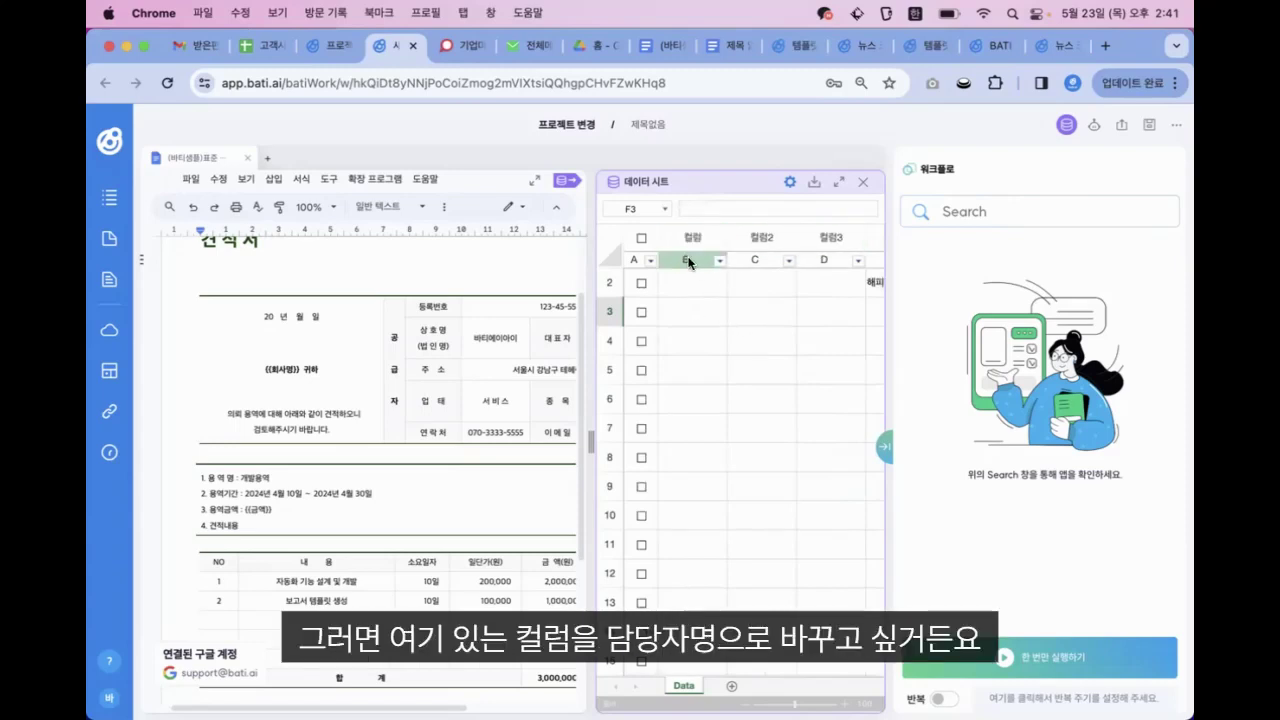
pyautogui.scroll(1, 677, 314)
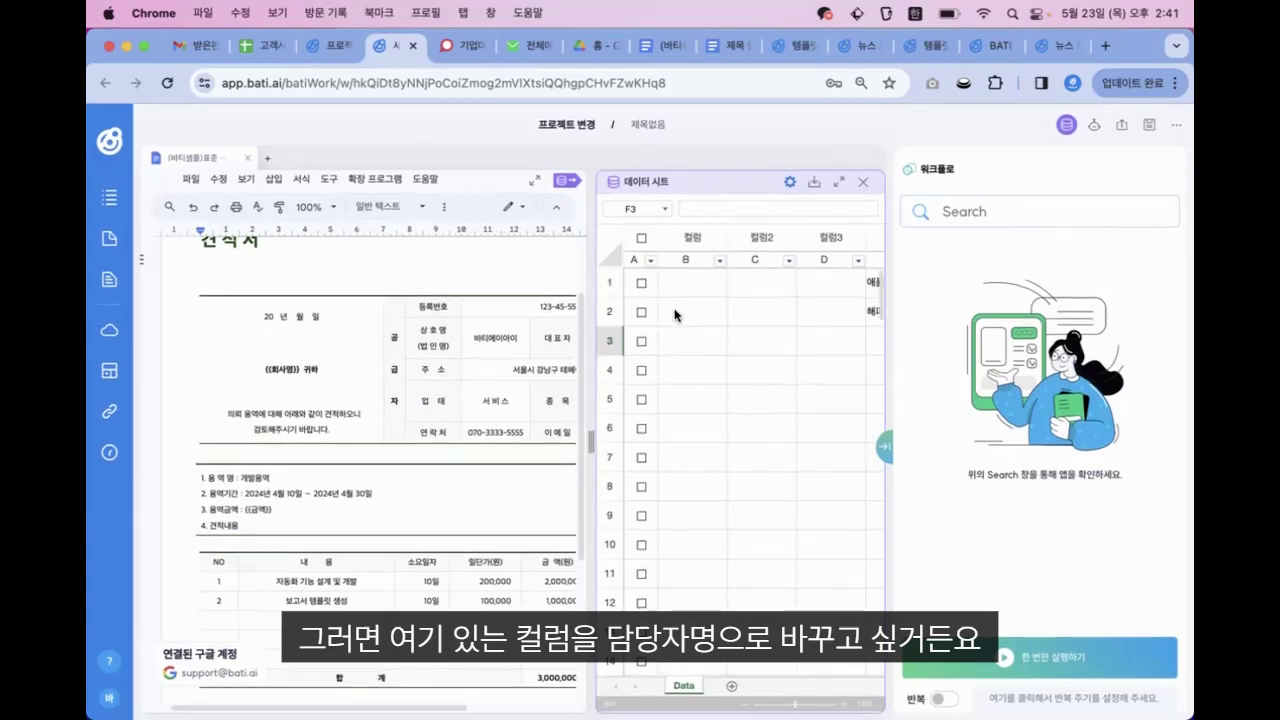
# Rename the data sheet columns 컬럼 and 컬럼2 to 담당자명 and 이메일주소 in column settings
pyautogui.click(790, 183)
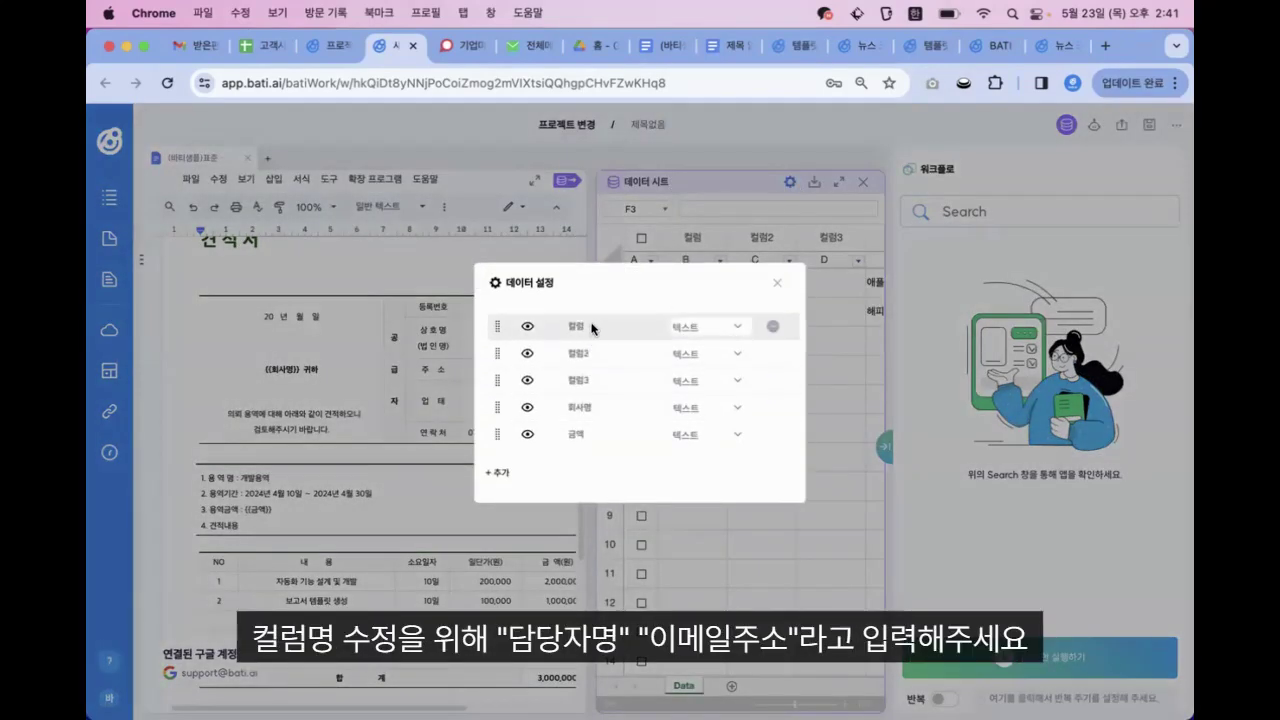
pyautogui.click(587, 323)
pyautogui.press('BackSpace')
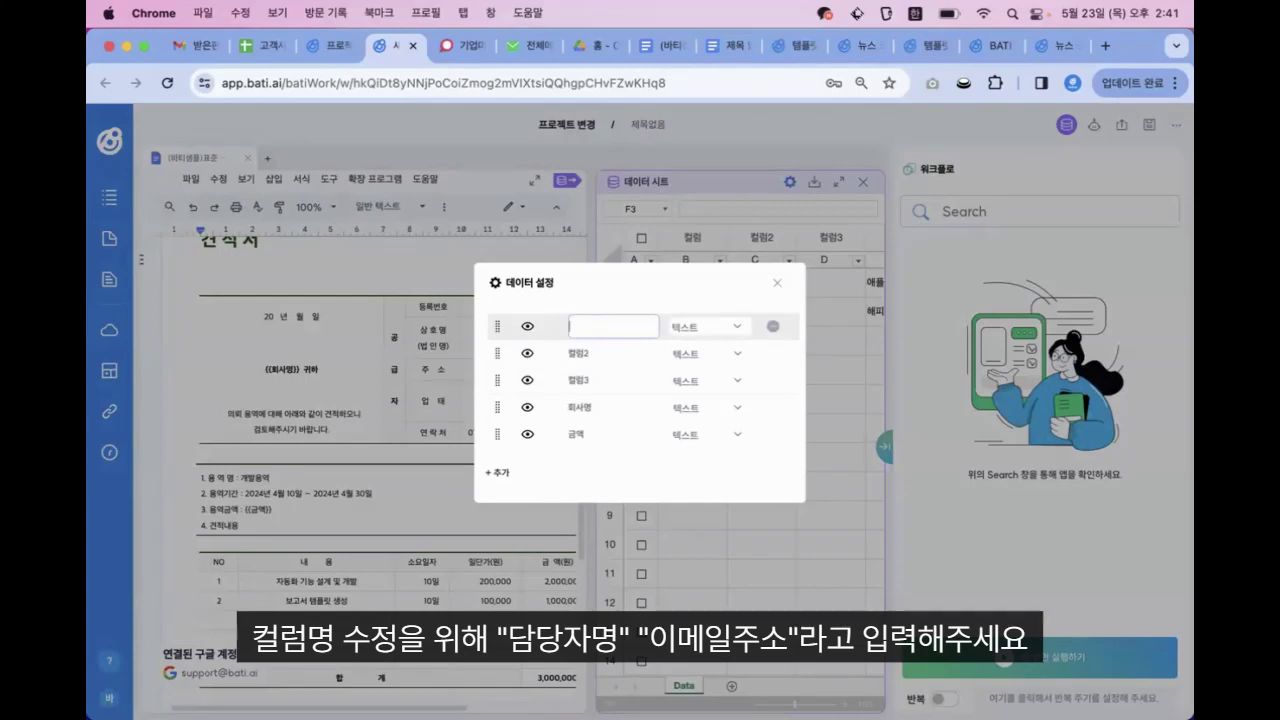
pyautogui.write('ㄷㅏㅁㄷㅏㅇㅈㅏㅁㅕㅇ')
pyautogui.click(592, 351)
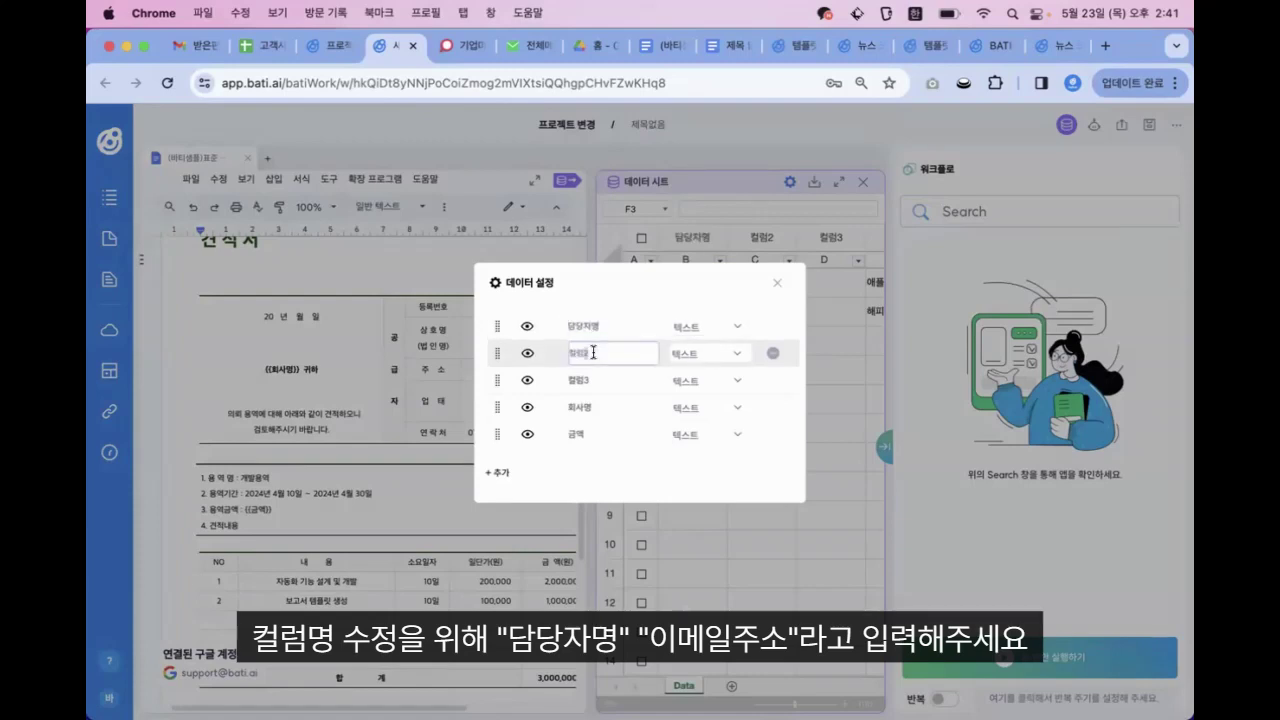
pyautogui.press('BackSpace')
pyautogui.press('Return')
# Delete the unused 컬럼3 column, confirming removal of its data
pyautogui.moveTo(775, 384)
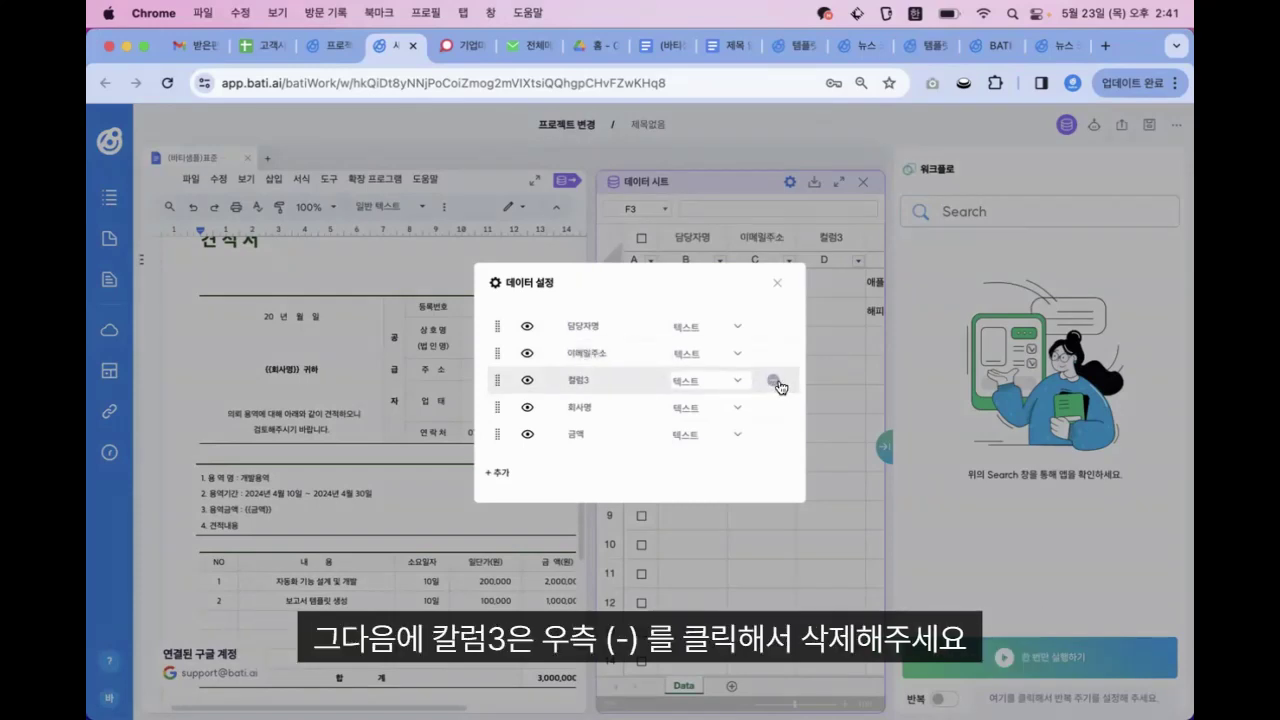
pyautogui.click(773, 381)
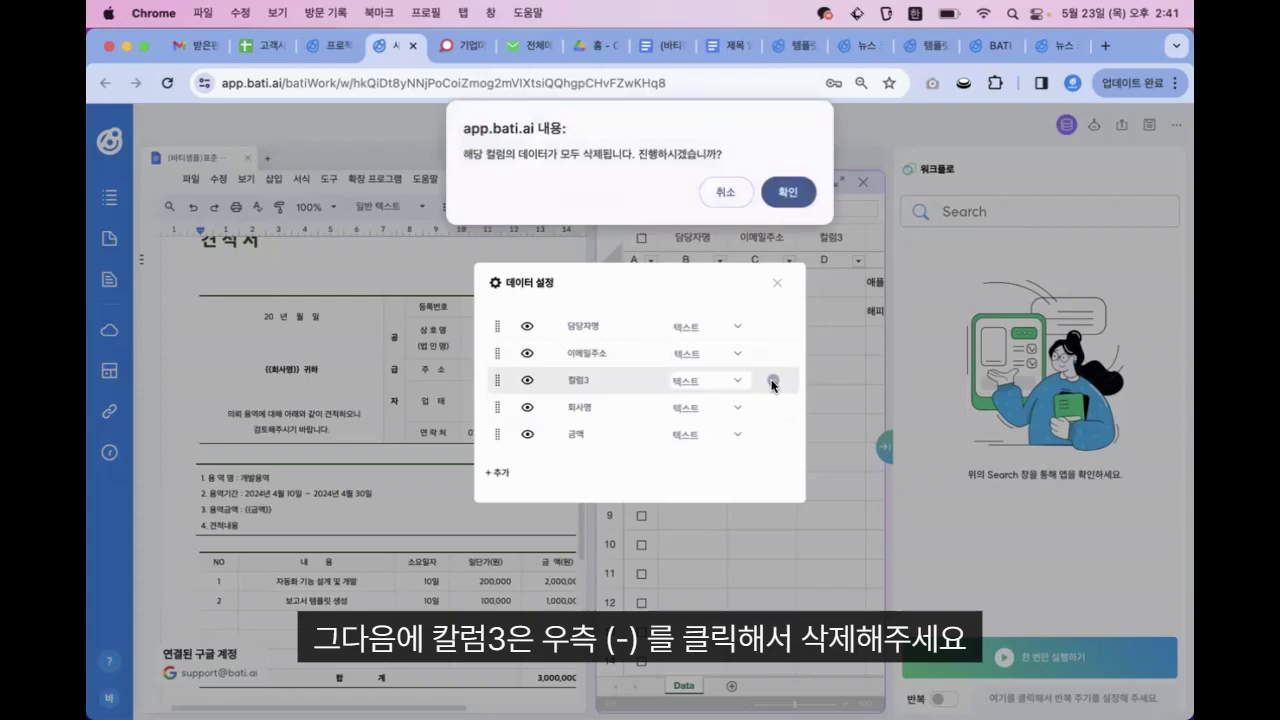
pyautogui.click(783, 190)
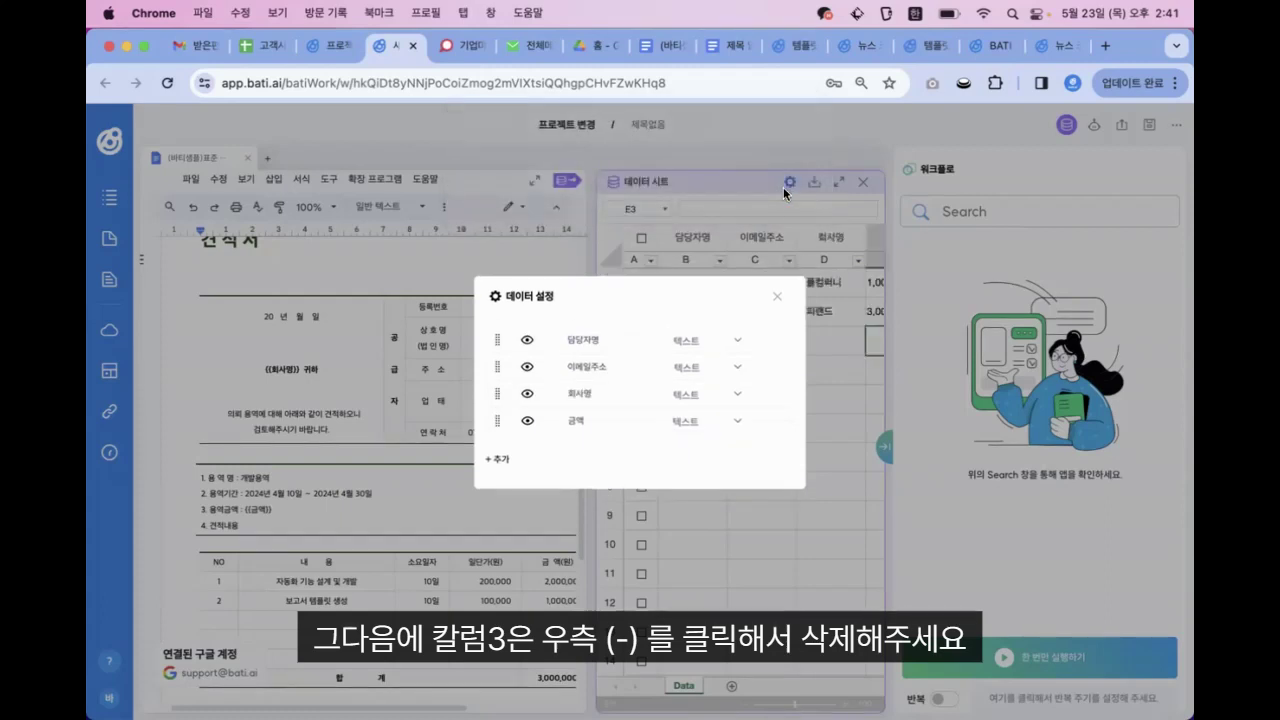
pyautogui.click(777, 296)
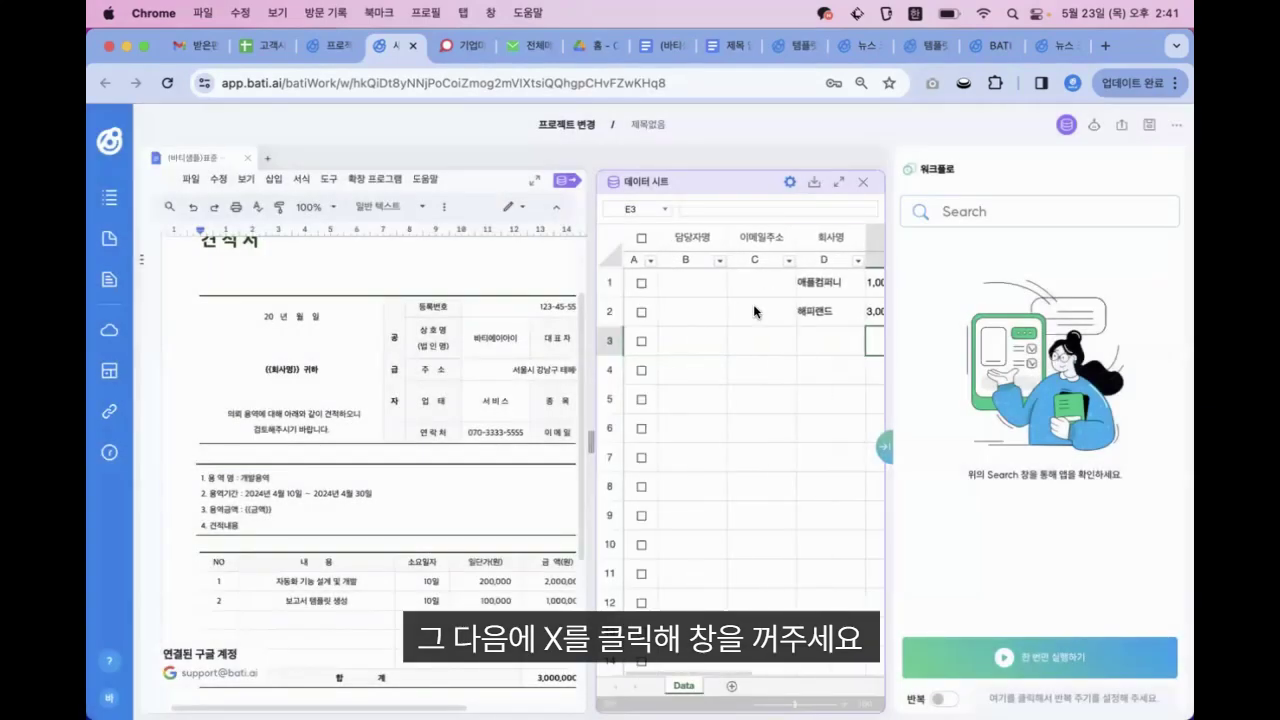
# Enter a contact name for each of the two rows under 담당자명
pyautogui.click(753, 299)
pyautogui.hscroll(1, 720, 300)
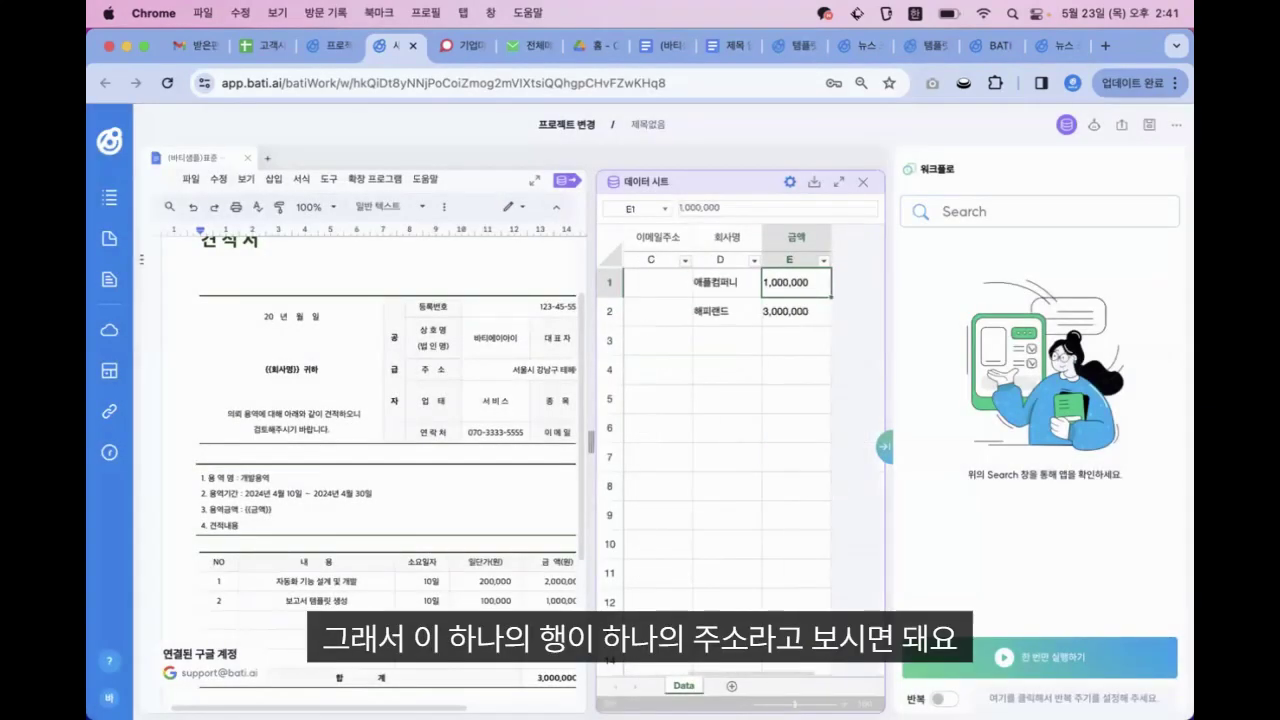
pyautogui.click(686, 280)
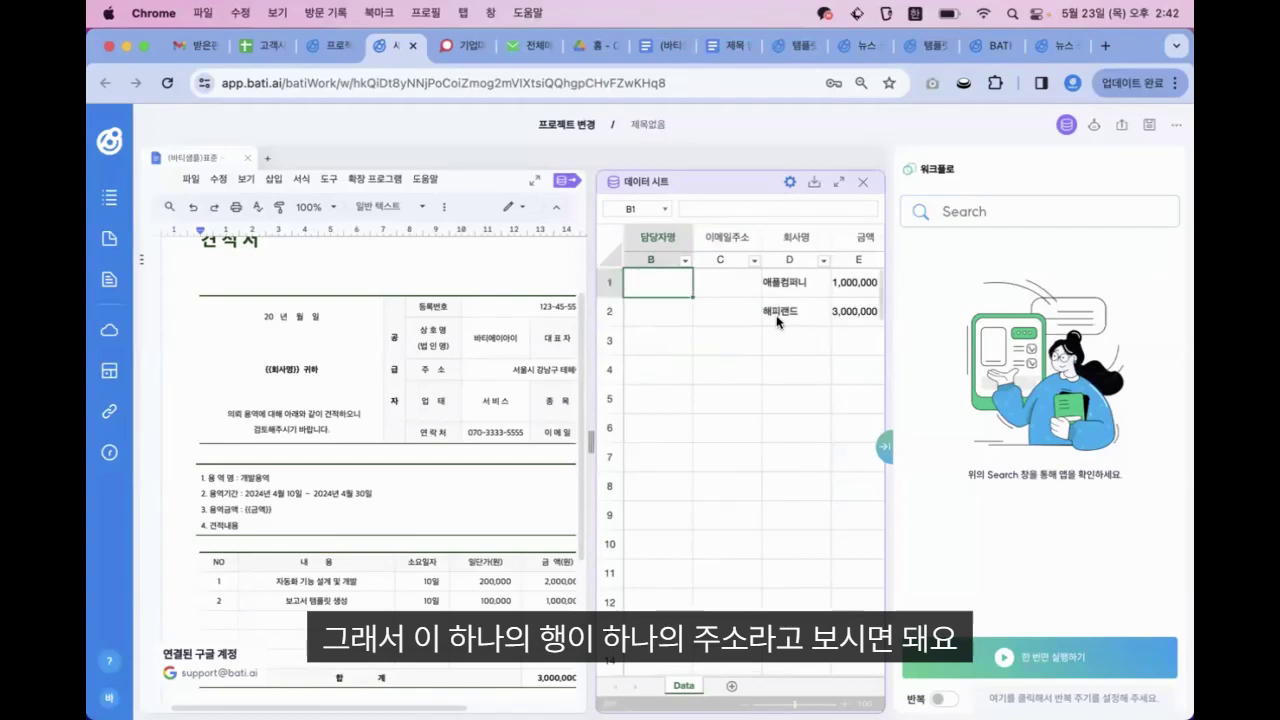
pyautogui.click(715, 292)
pyautogui.press('Left')
pyautogui.press('Left')
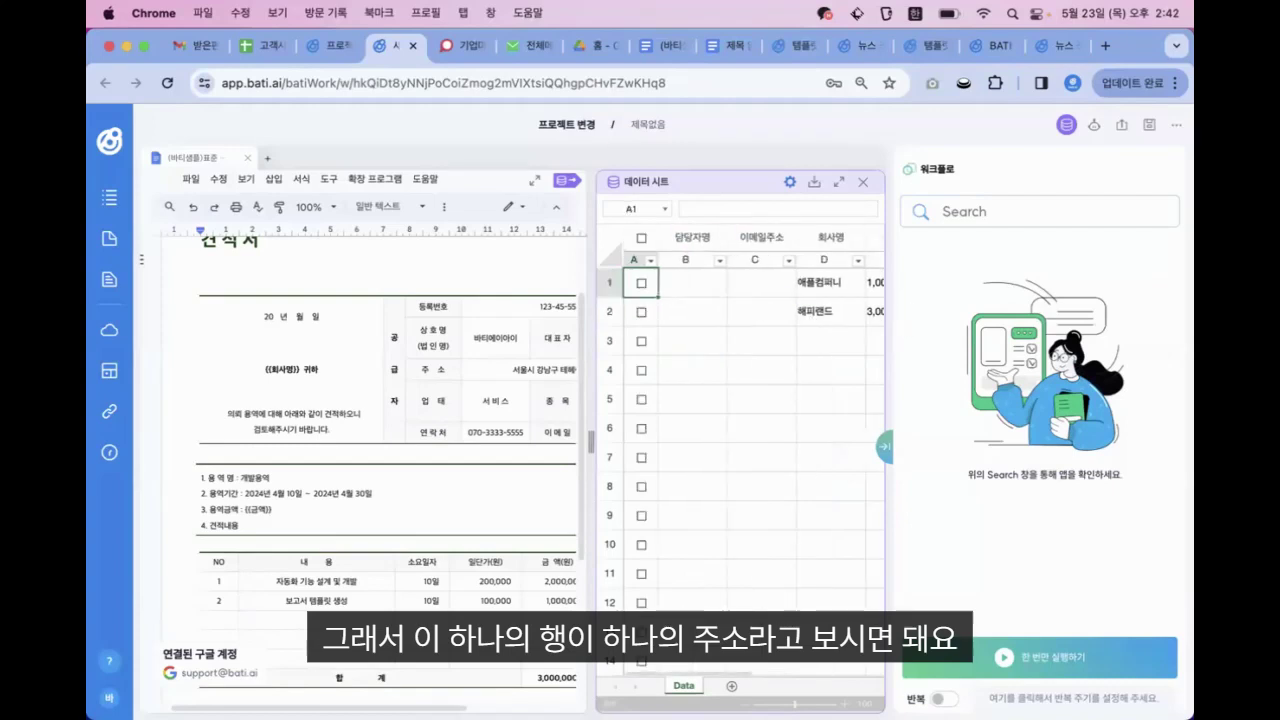
pyautogui.click(692, 282)
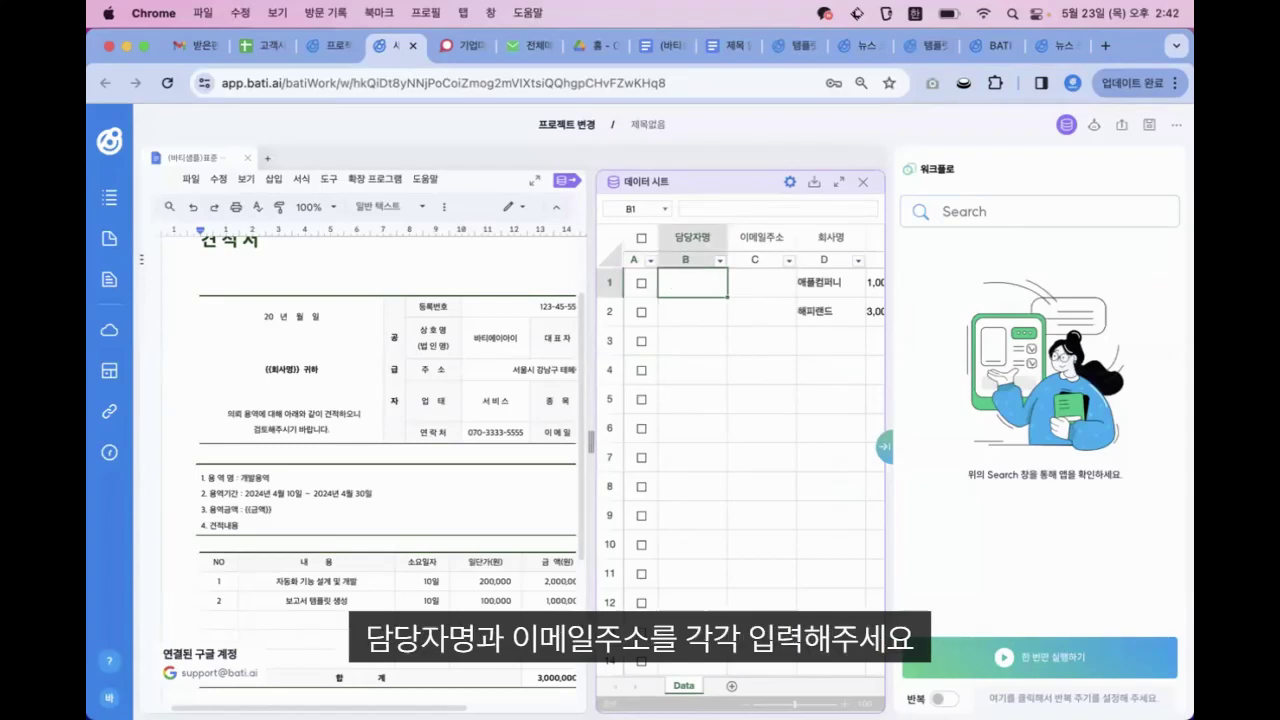
pyautogui.write('김바티')
pyautogui.press('Return')
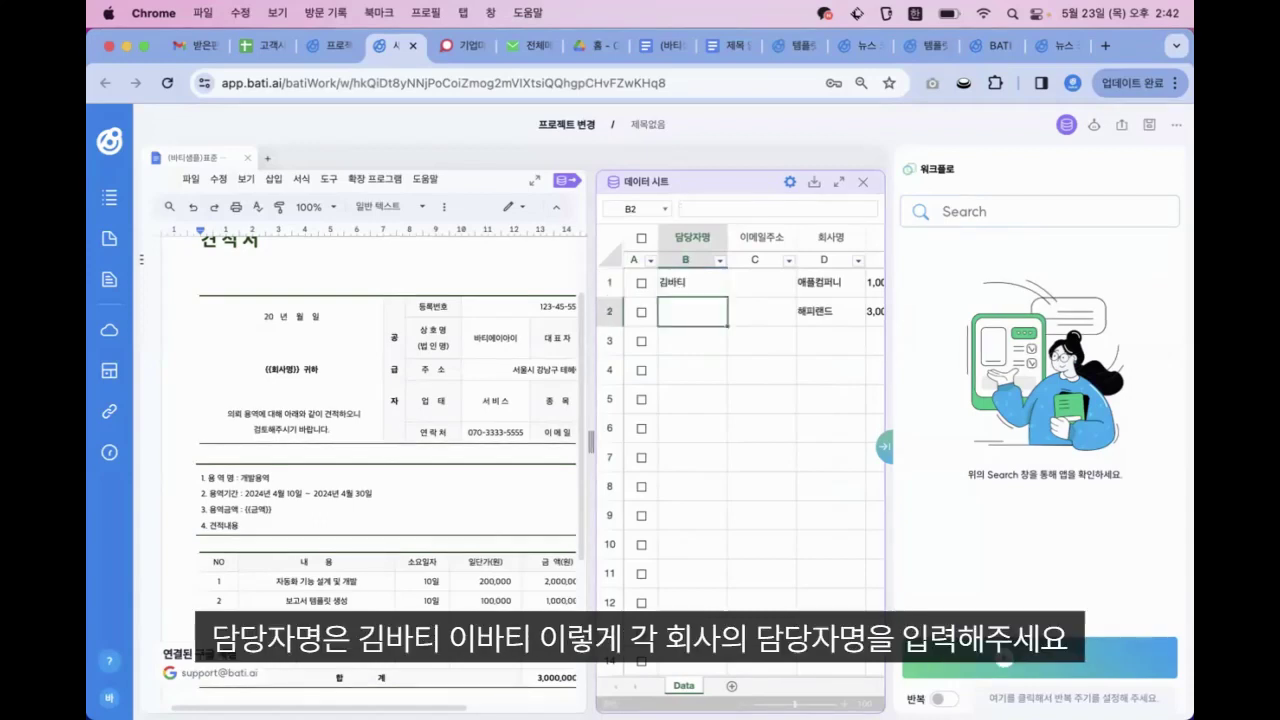
pyautogui.write('이바티')
pyautogui.press('Return')
# Fill in the contact's e-mail address for both rows under 이메일주소, using English input
pyautogui.click(757, 282)
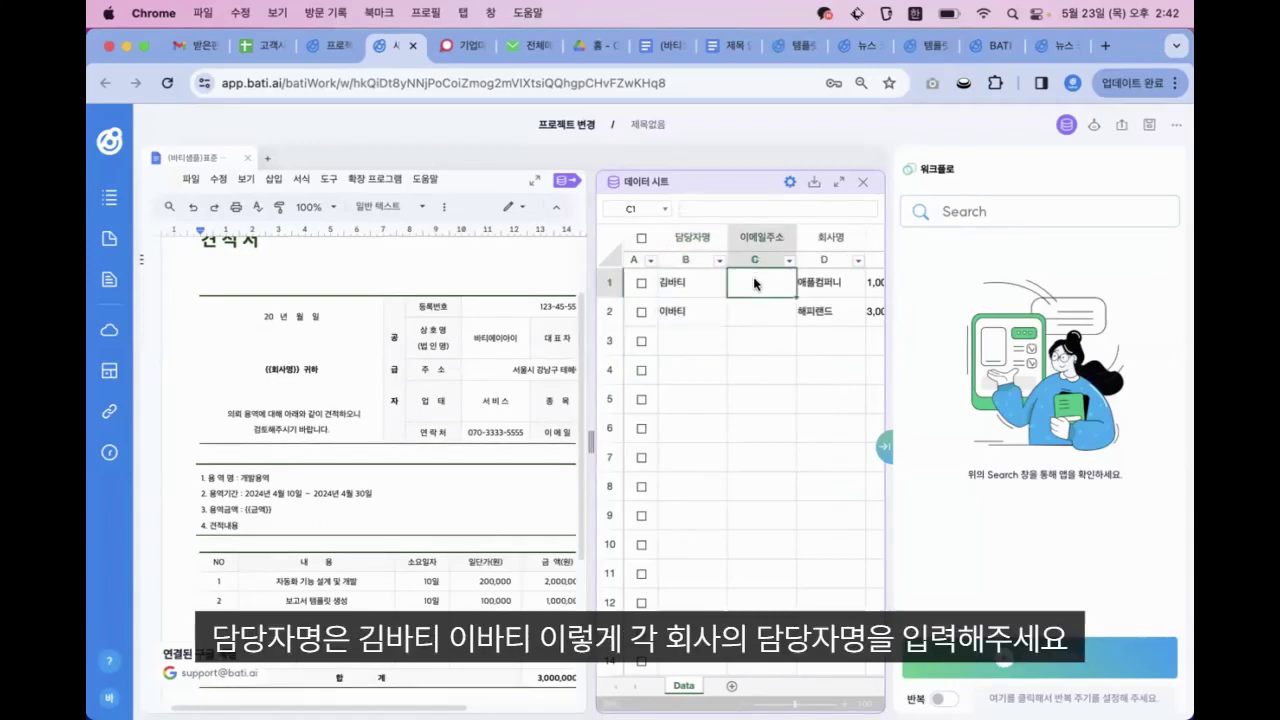
pyautogui.write('ㄴㅐㅔ')
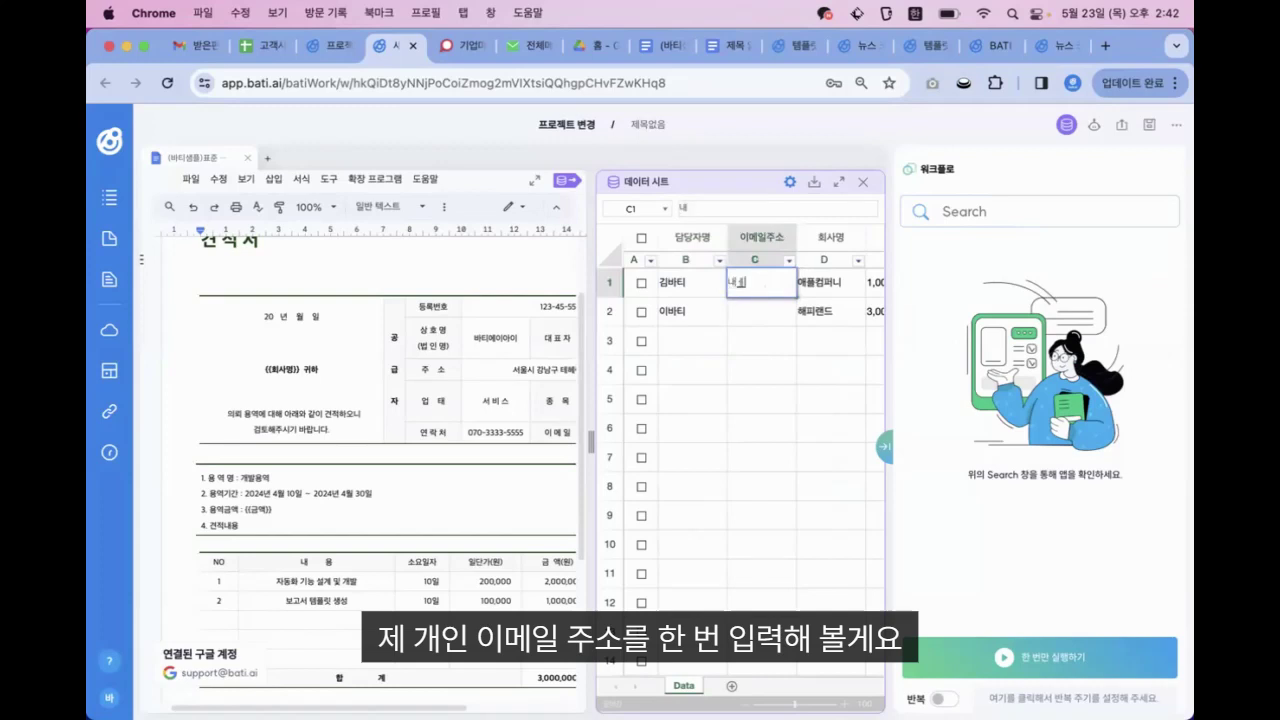
pyautogui.press('BackSpace')
pyautogui.press('BackSpace')
pyautogui.press('BackSpace')
pyautogui.hotkey('ctrl', 'space')
pyautogui.press('Return')
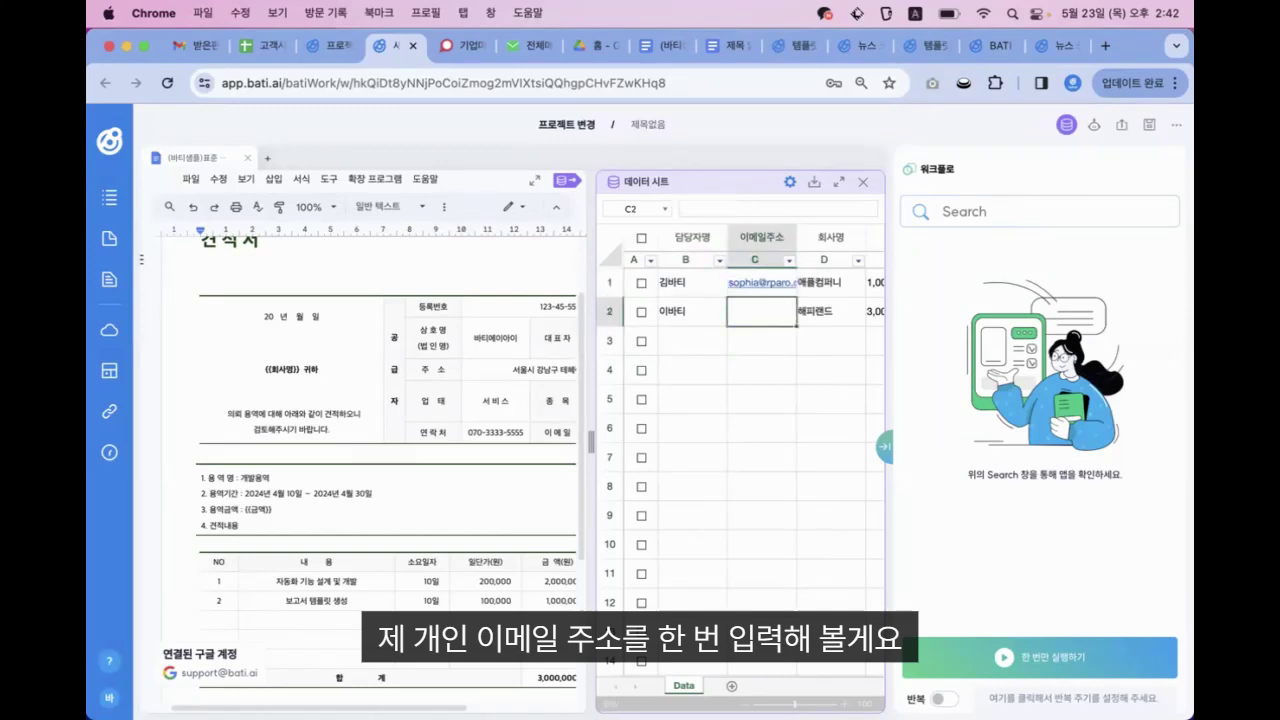
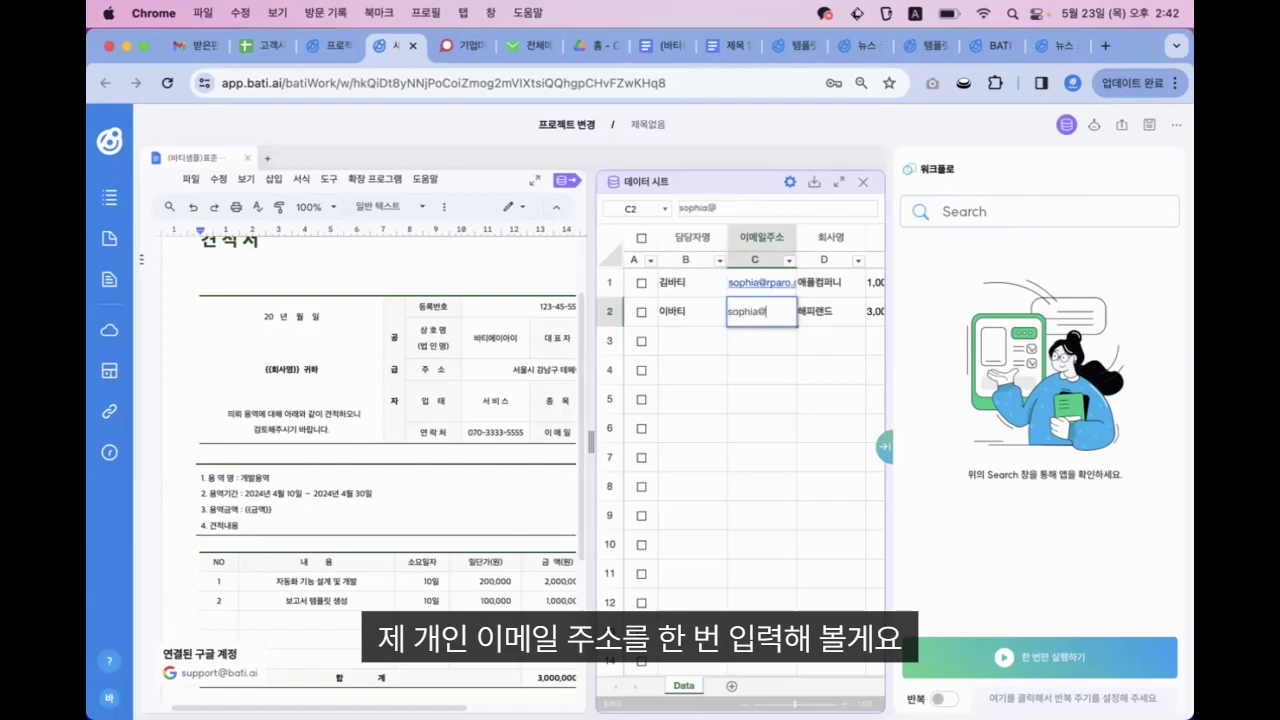
pyautogui.press('Return')
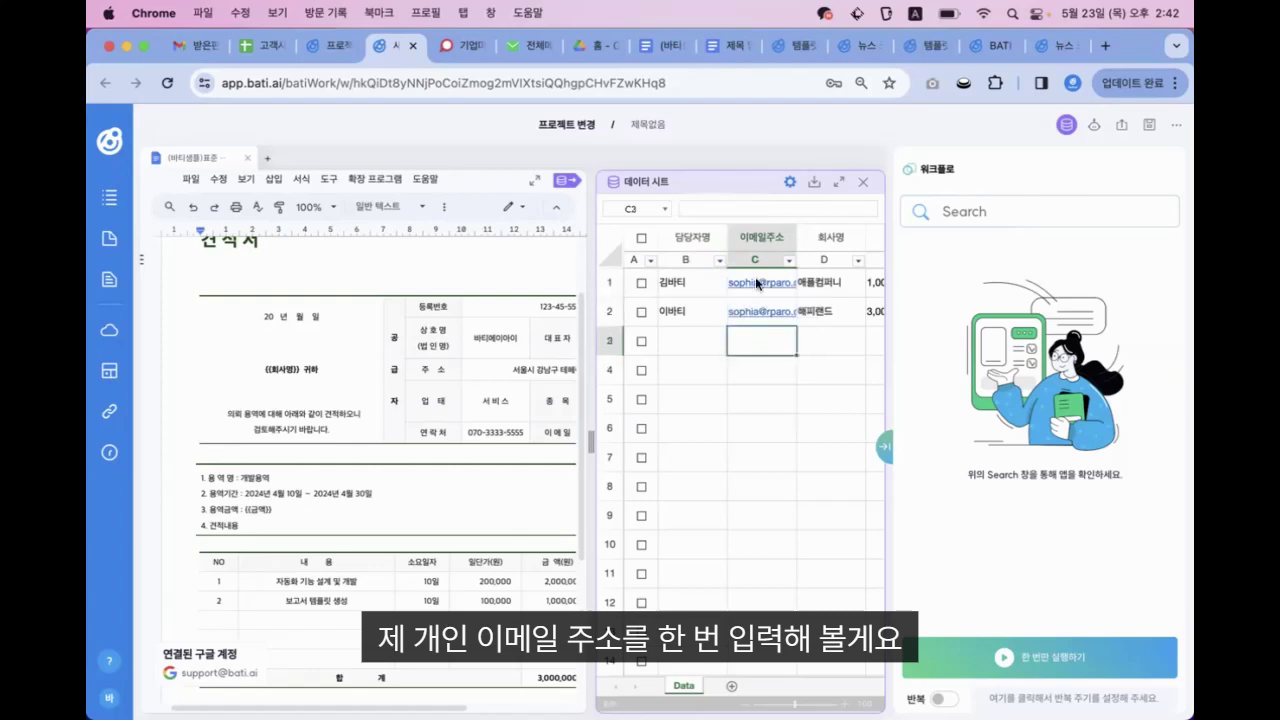
pyautogui.hscroll(5, 755, 333)
pyautogui.hscroll(-5, 755, 333)
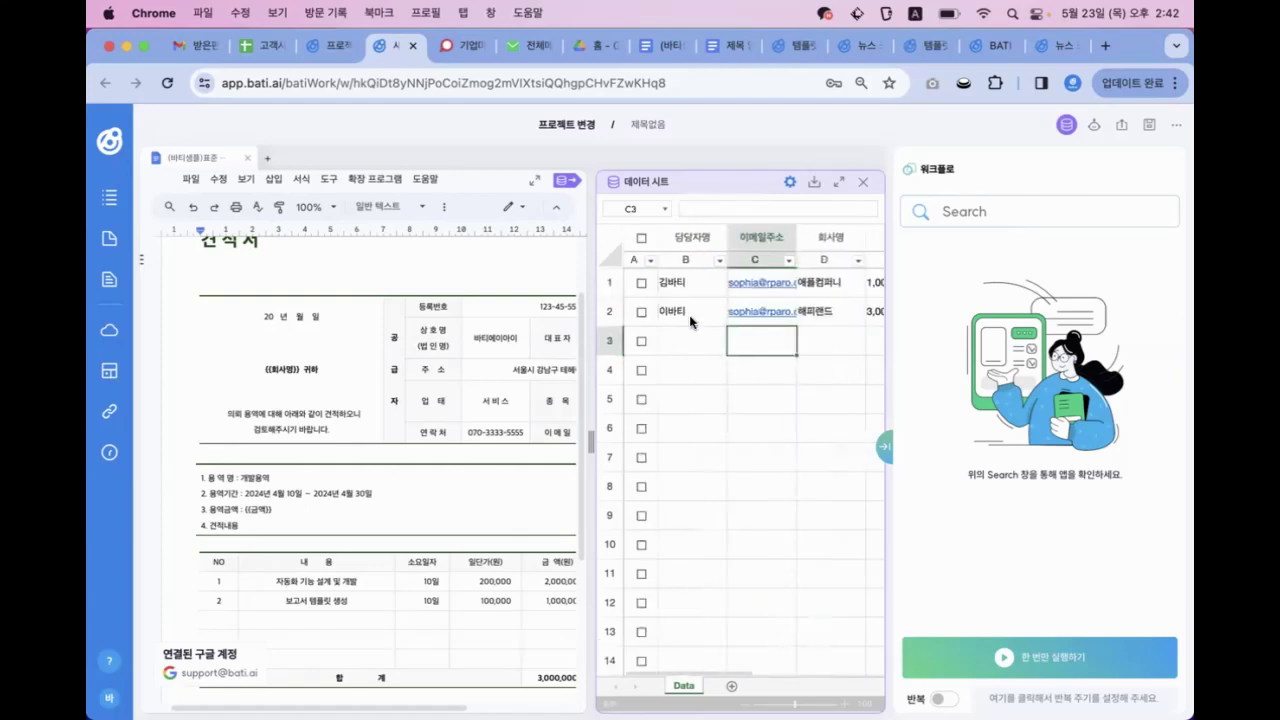
# Tick the checkboxes on both customer rows to mark them for processing
pyautogui.click(641, 283)
pyautogui.click(641, 312)
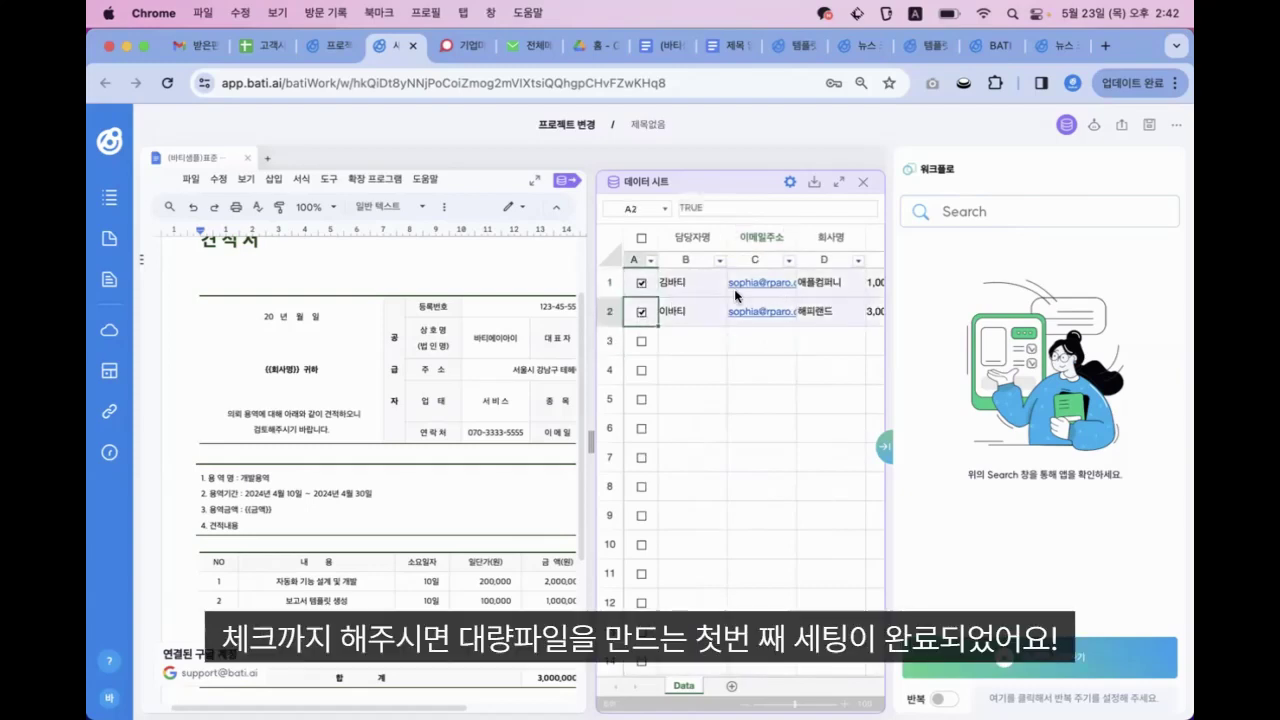
pyautogui.hscroll(3, 737, 296)
pyautogui.hscroll(3, 737, 296)
pyautogui.hscroll(-5, 737, 296)
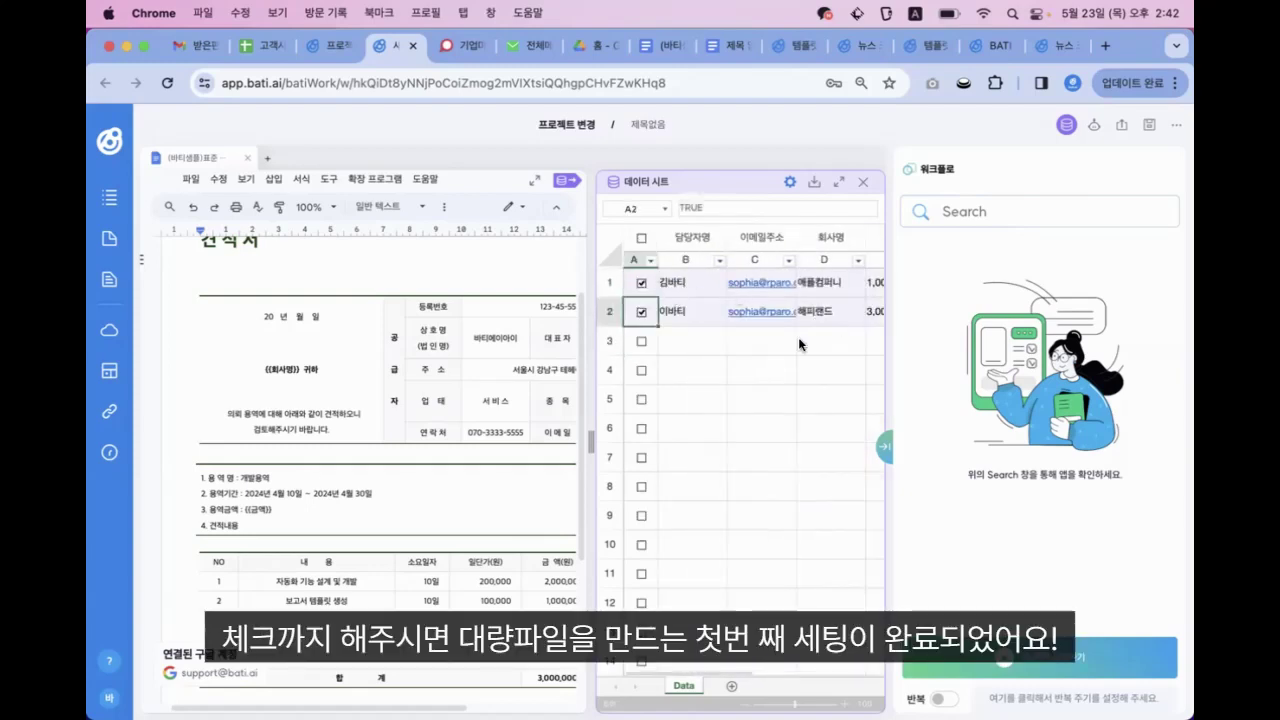
pyautogui.scroll(1, 536, 377)
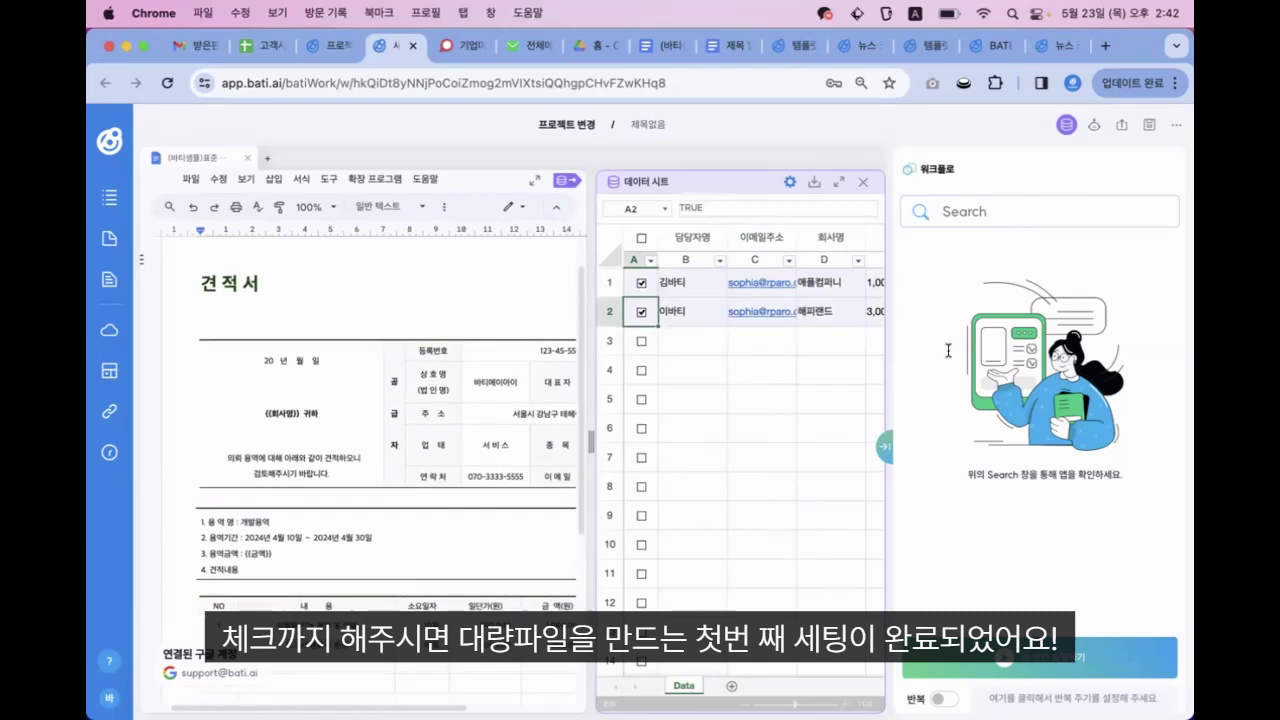
# Search the workflow actions for 대량 and add 대량 파일 생성하기
pyautogui.click(1066, 213)
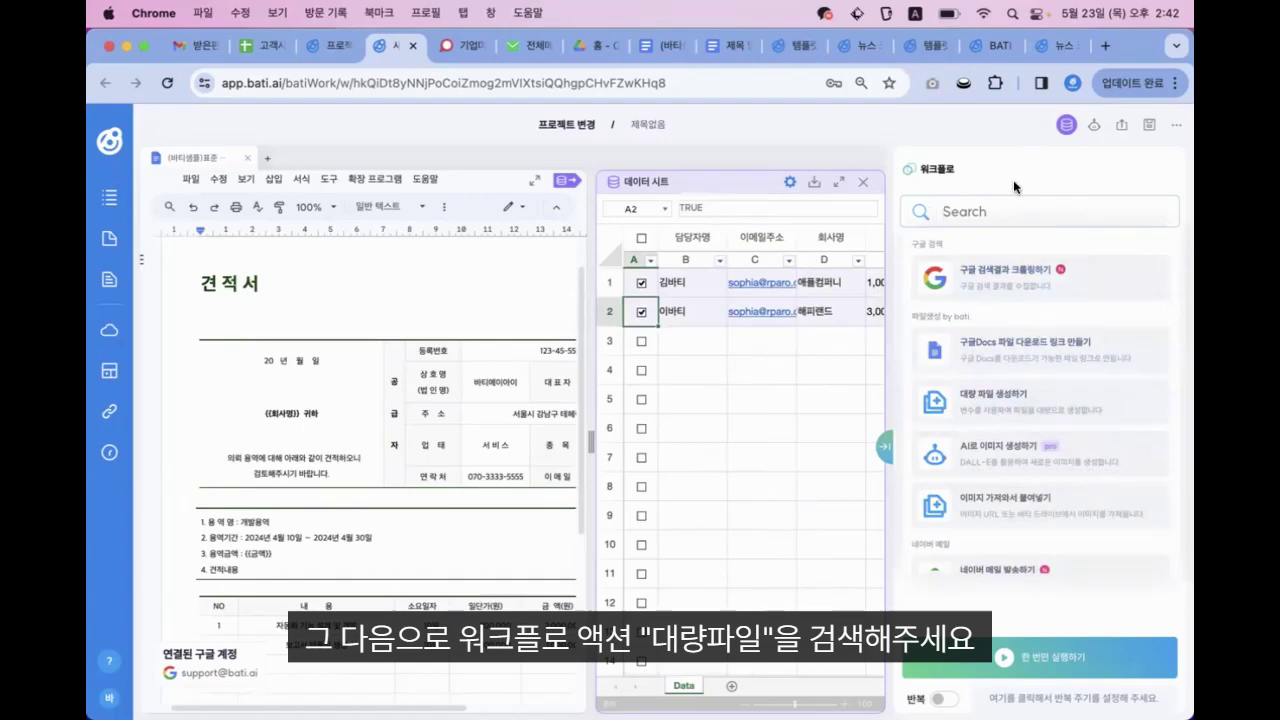
pyautogui.write('eo')
pyautogui.press('BackSpace')
pyautogui.press('BackSpace')
pyautogui.hotkey('ctrl', 'space')
pyautogui.write('재')
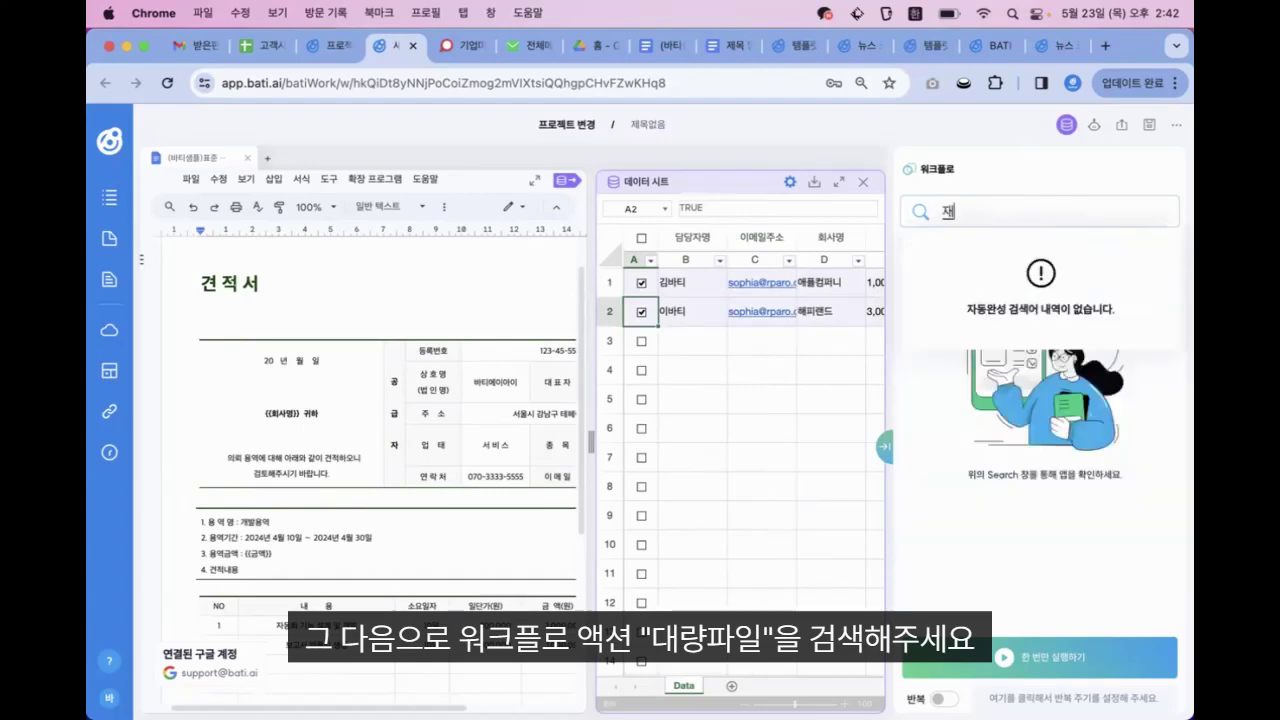
pyautogui.press('BackSpace')
pyautogui.write('대량')
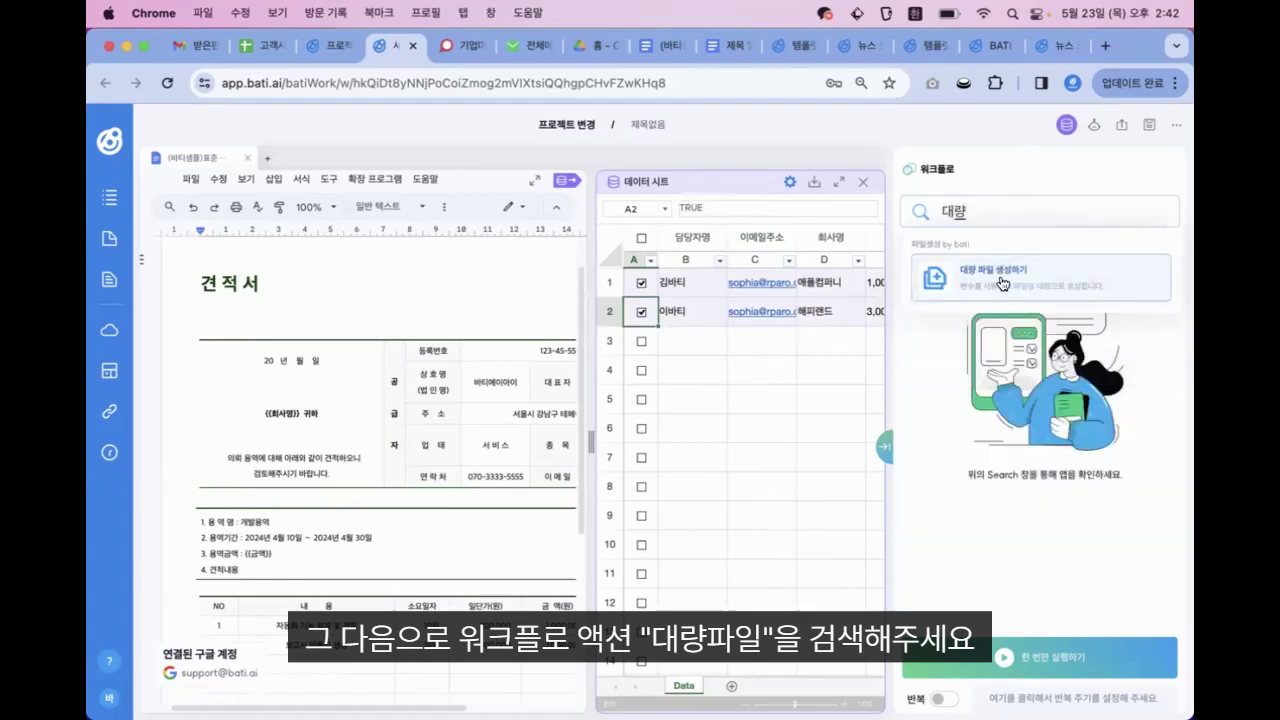
pyautogui.click(1003, 284)
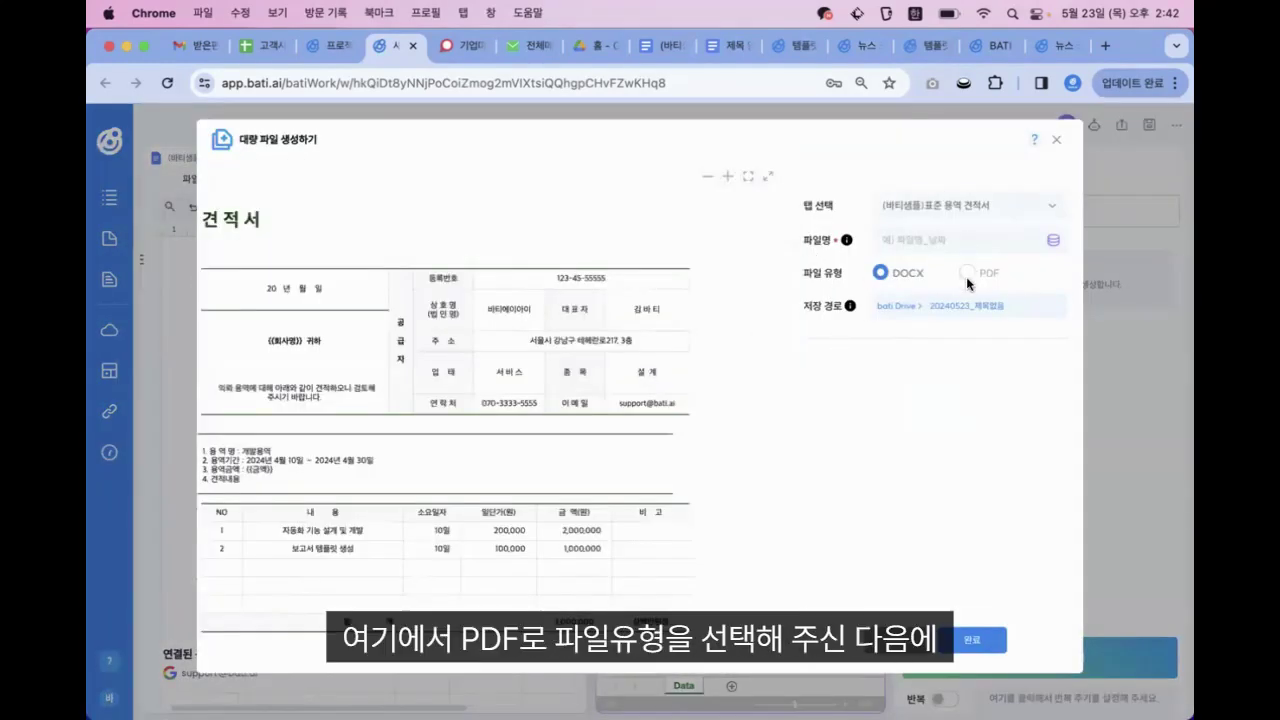
# Set the bulk file output to PDF named with the Data!회사명 variable followed by 견적서
pyautogui.click(965, 273)
pyautogui.click(1054, 243)
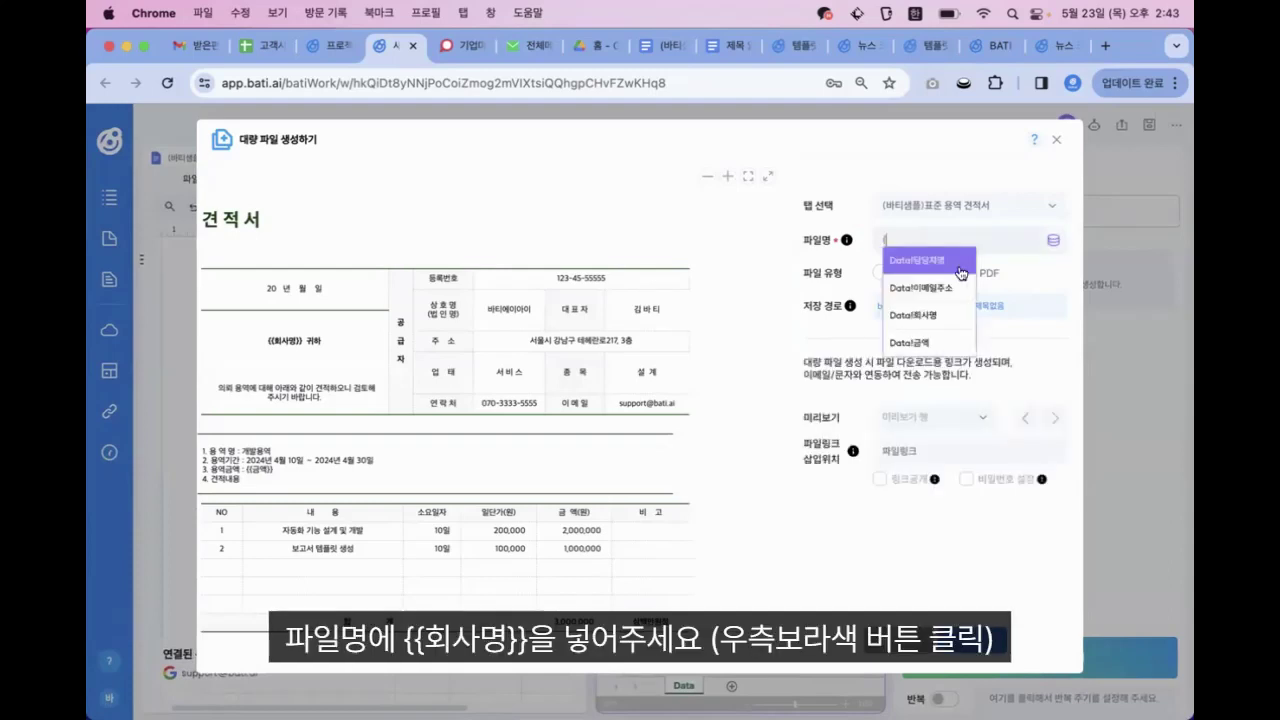
pyautogui.click(918, 312)
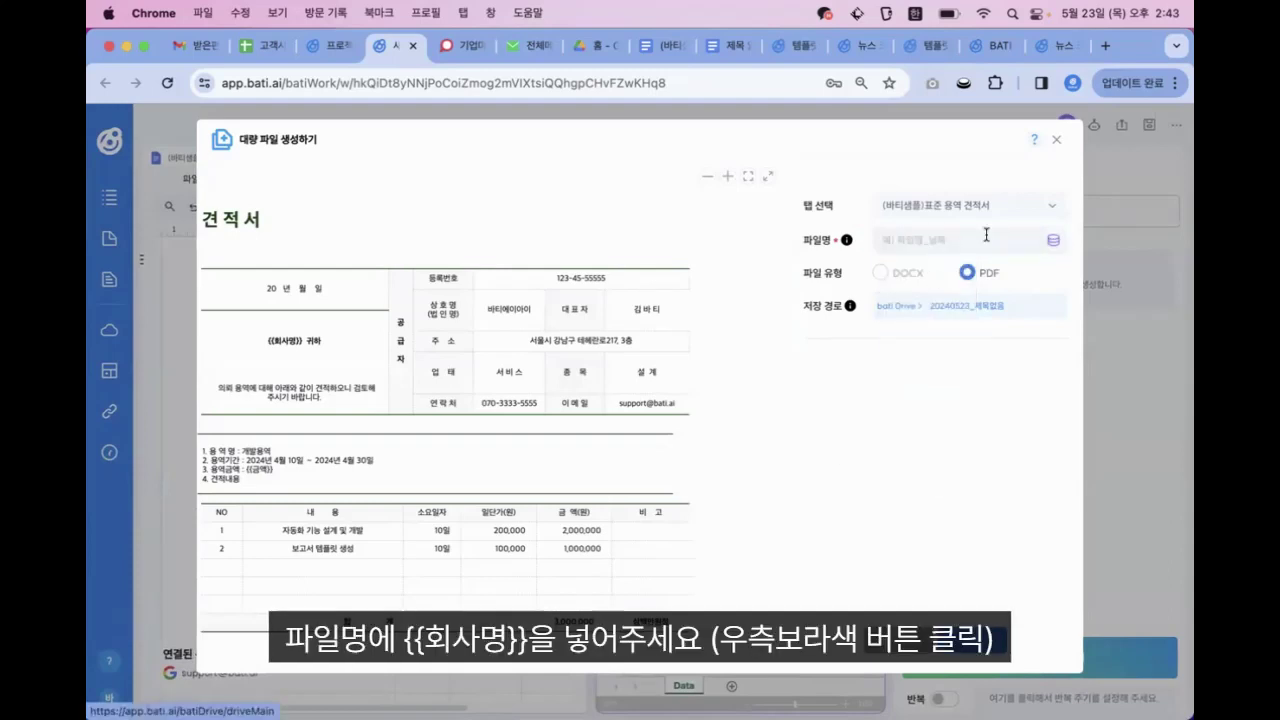
pyautogui.click(1054, 240)
pyautogui.click(946, 308)
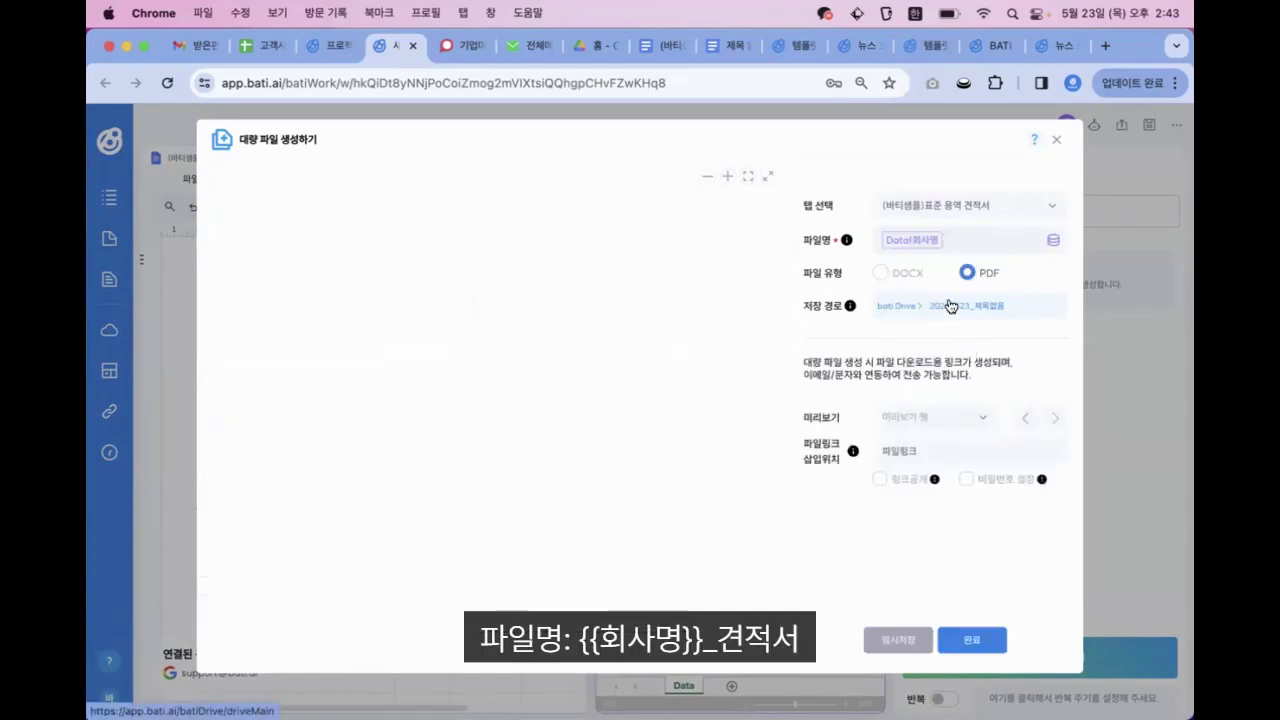
pyautogui.click(999, 271)
pyautogui.write('견적서')
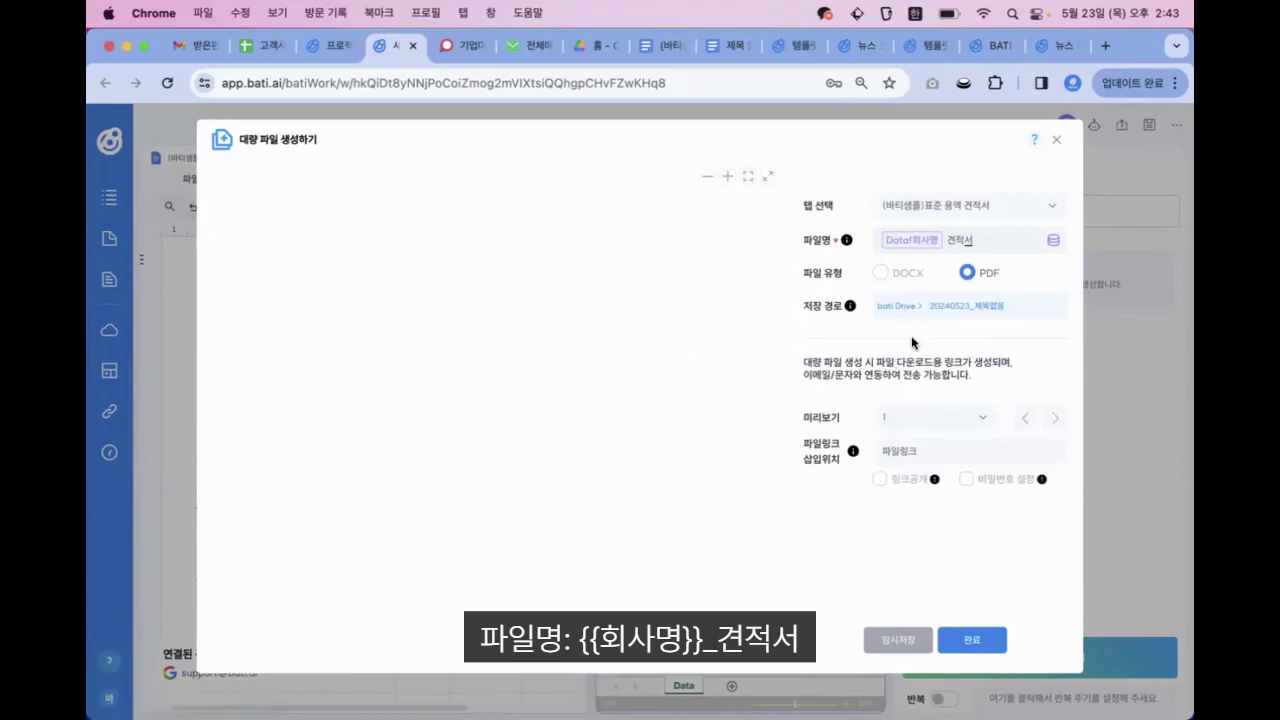
# Make the generated file links public (링크공개) and save the bulk file action
pyautogui.click(881, 480)
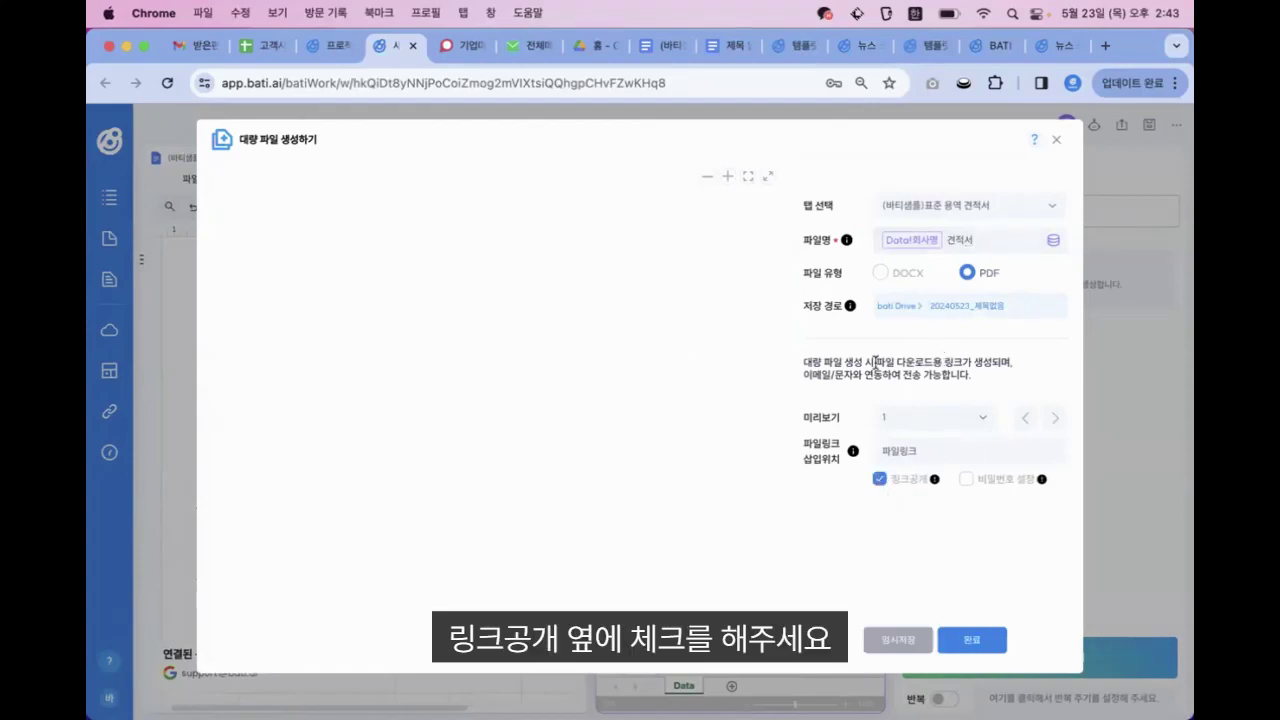
pyautogui.click(965, 637)
pyautogui.click(787, 188)
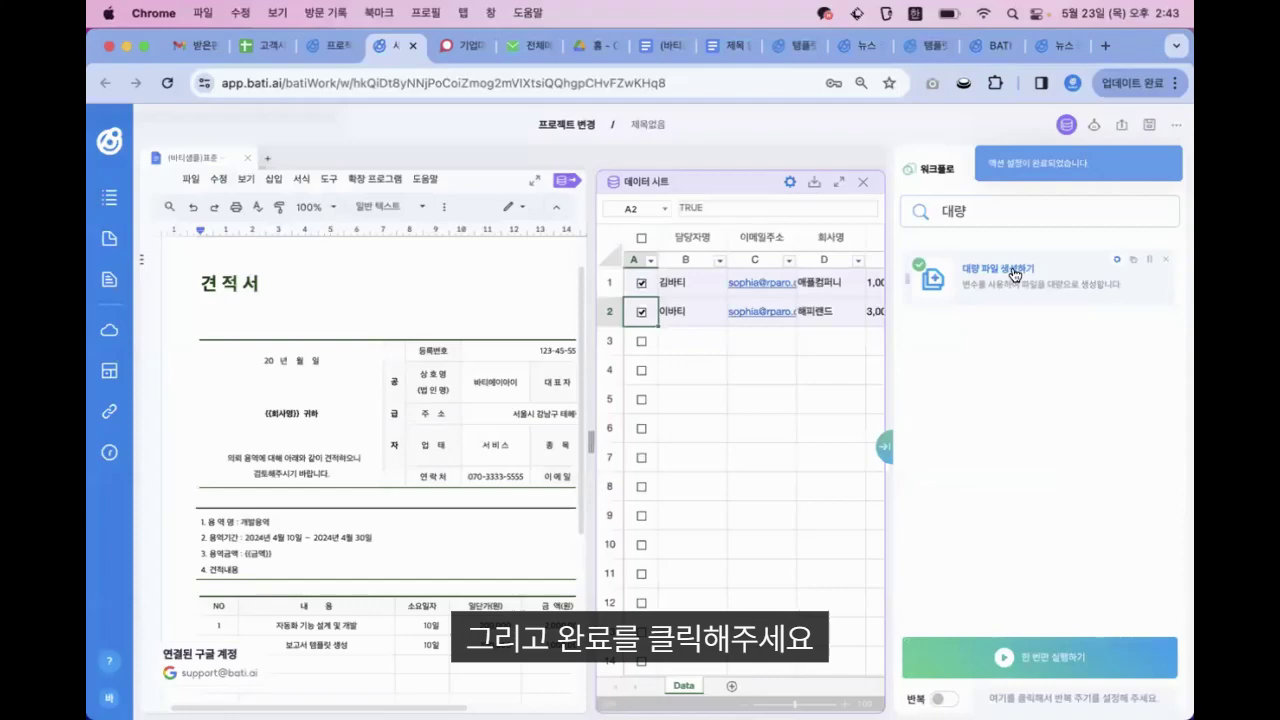
pyautogui.click(1015, 274)
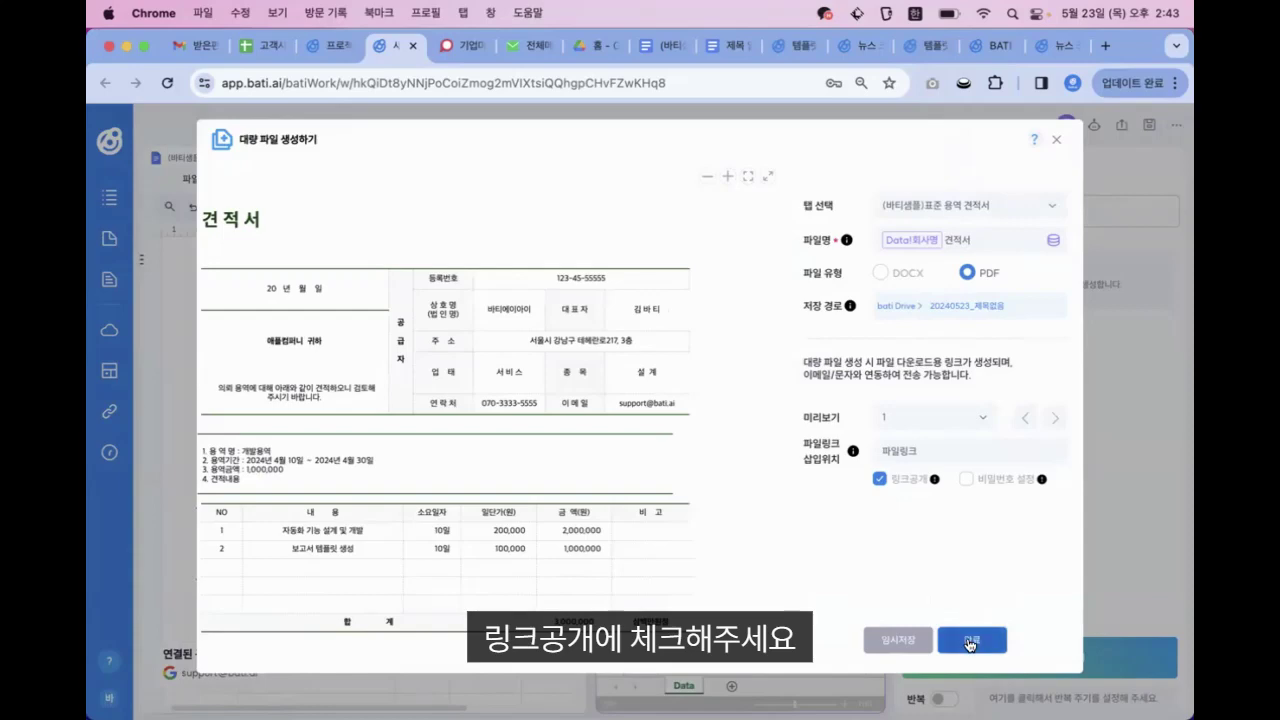
pyautogui.click(970, 643)
pyautogui.click(797, 196)
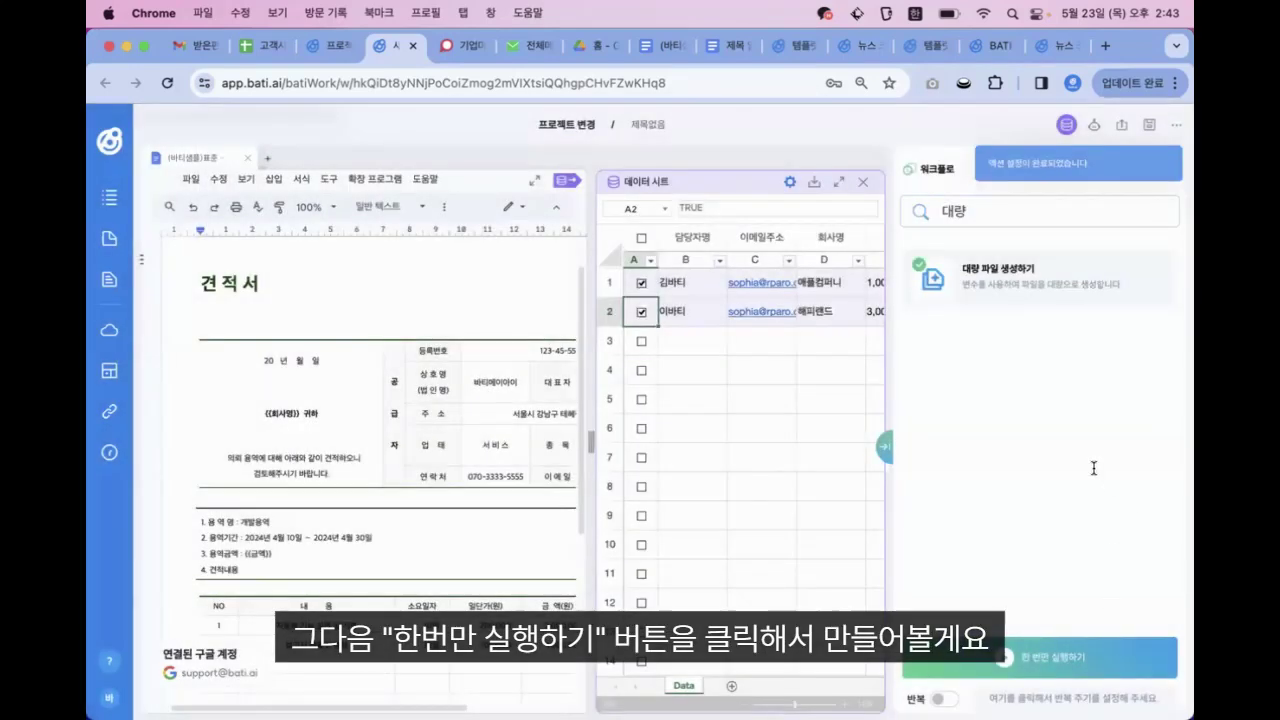
# Run the workflow once and download 애플컴퍼니 견적서.pdf from the first 파일링크 entry
pyautogui.click(1158, 654)
pyautogui.click(794, 369)
pyautogui.hscroll(3, 797, 369)
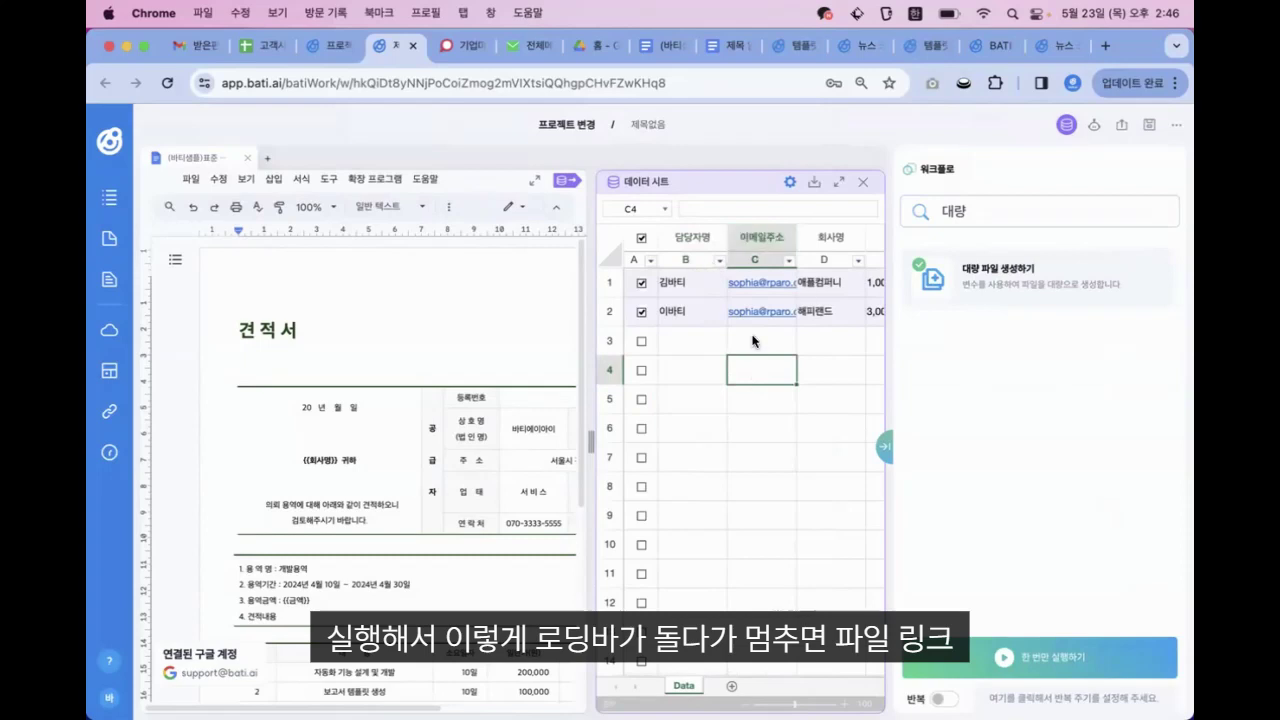
pyautogui.press('Right')
pyautogui.press('Right')
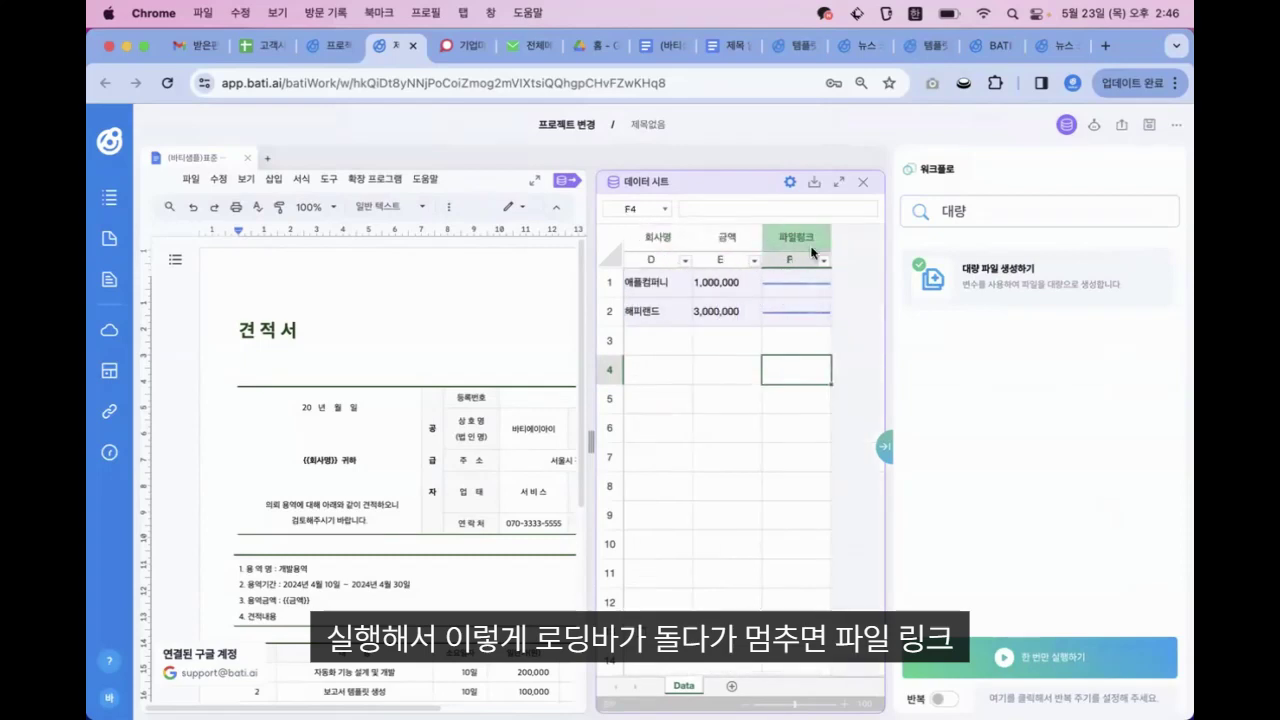
pyautogui.click(776, 284)
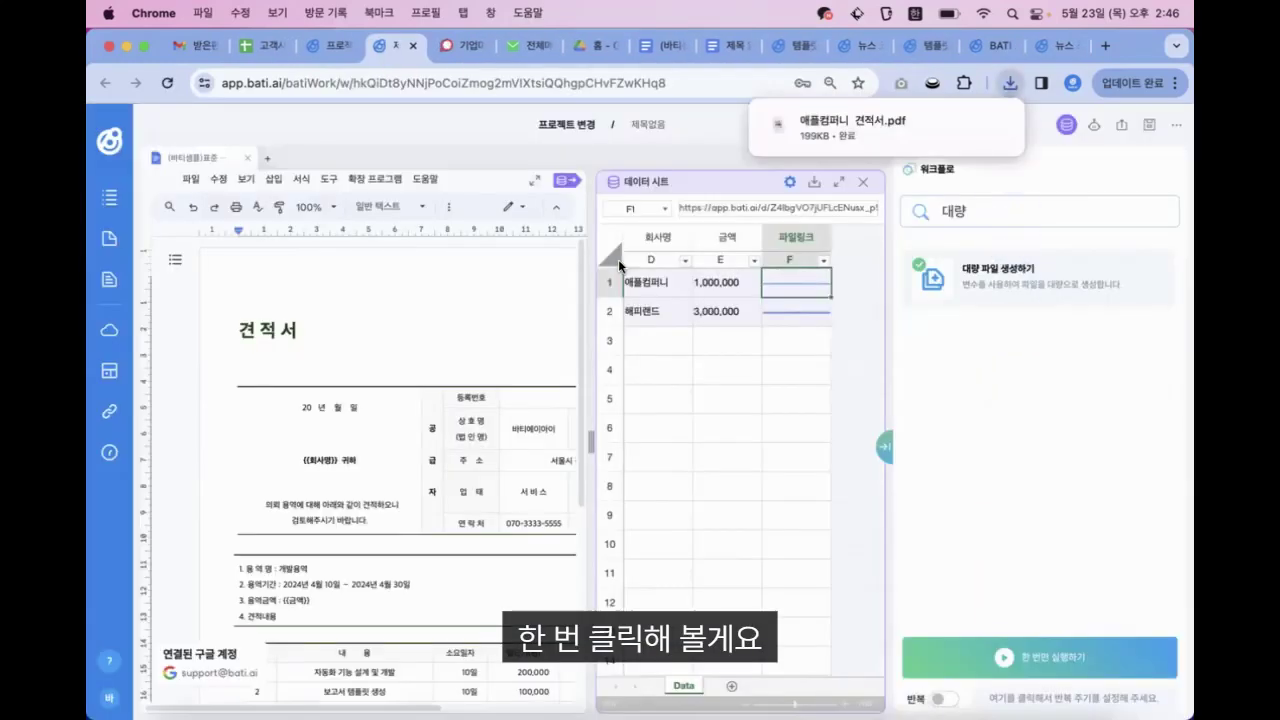
# Open 애플컴퍼니 견적서.pdf and check it is addressed to 애플컴퍼니 귀하
pyautogui.moveTo(909, 122)
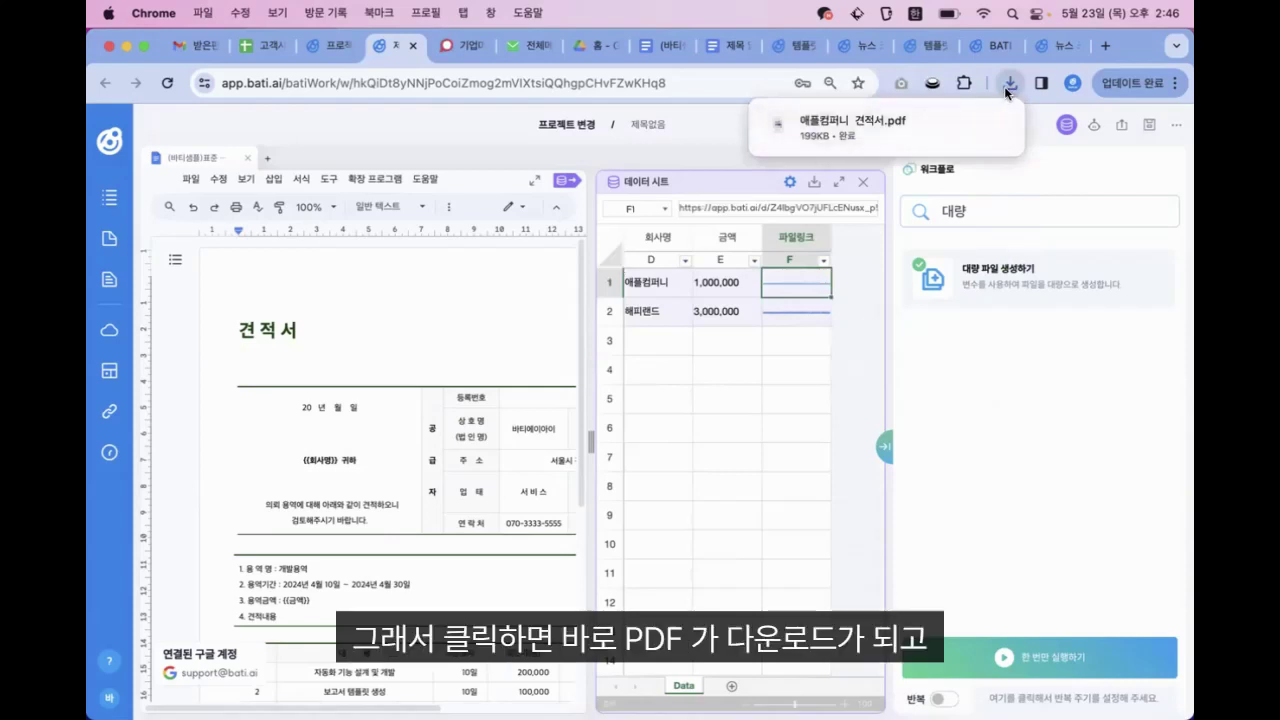
pyautogui.click(852, 126)
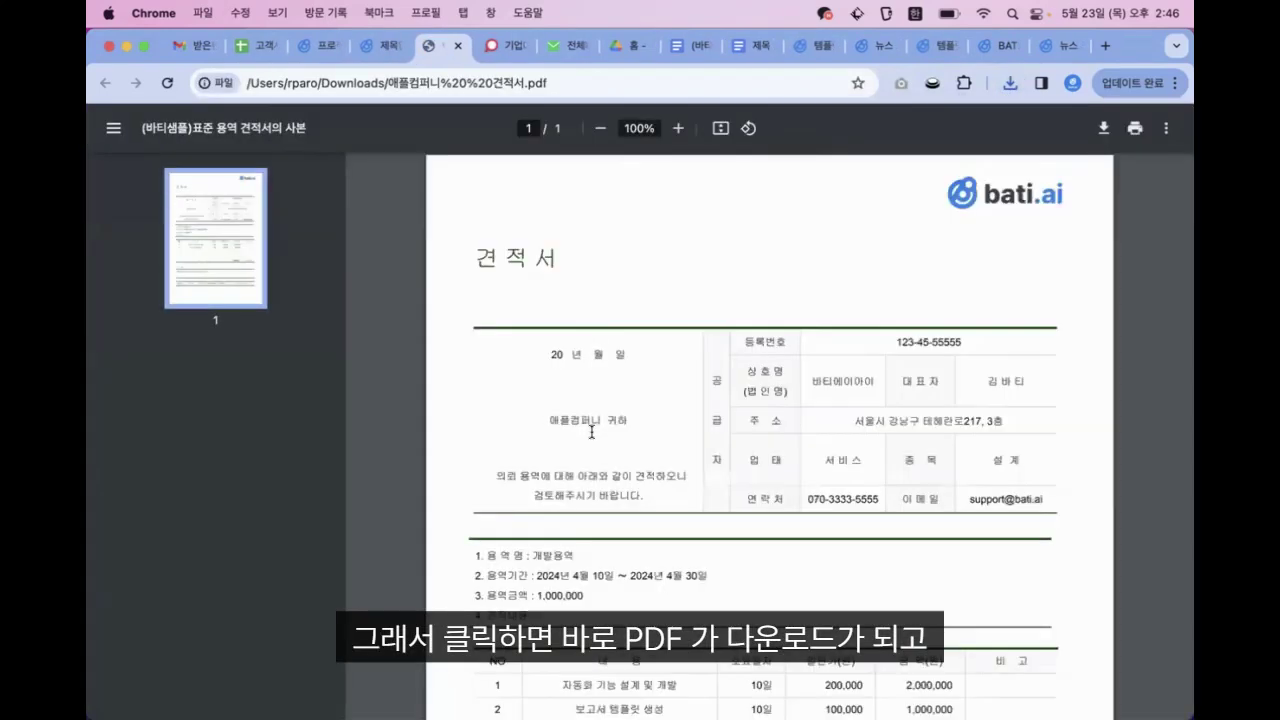
pyautogui.scroll(-1, 610, 470)
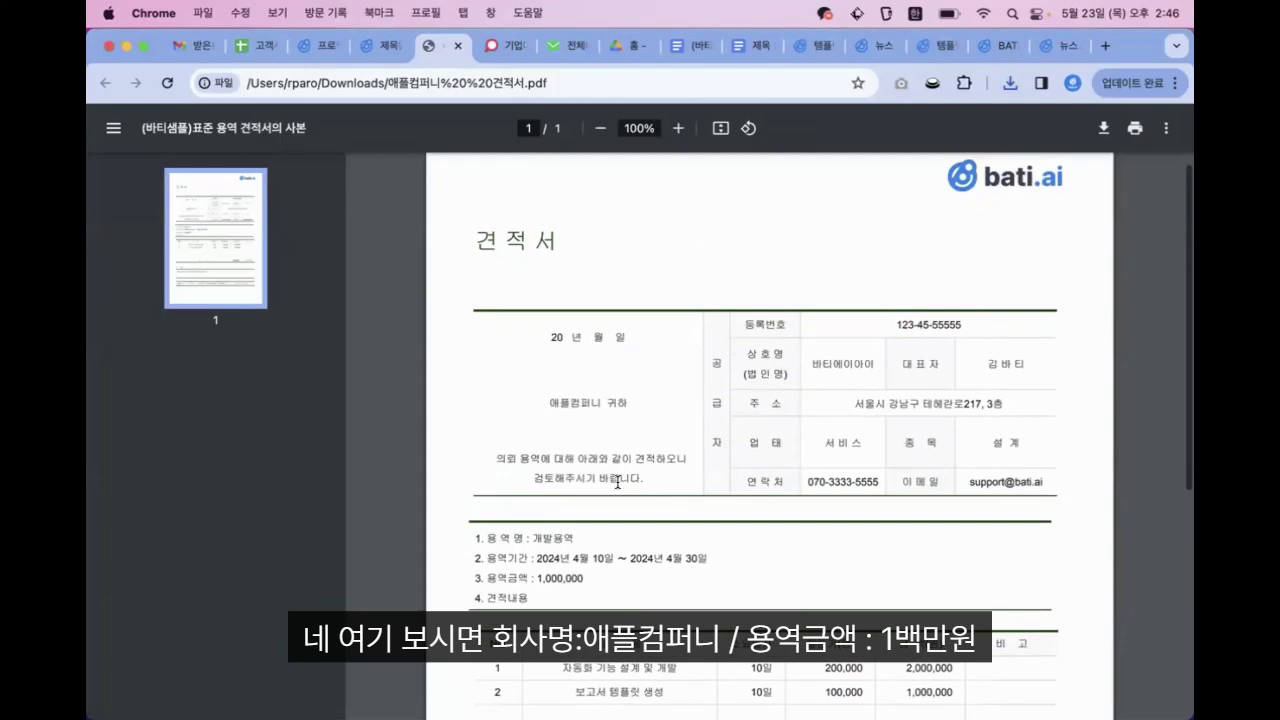
pyautogui.tripleClick(581, 389)
pyautogui.click(541, 562)
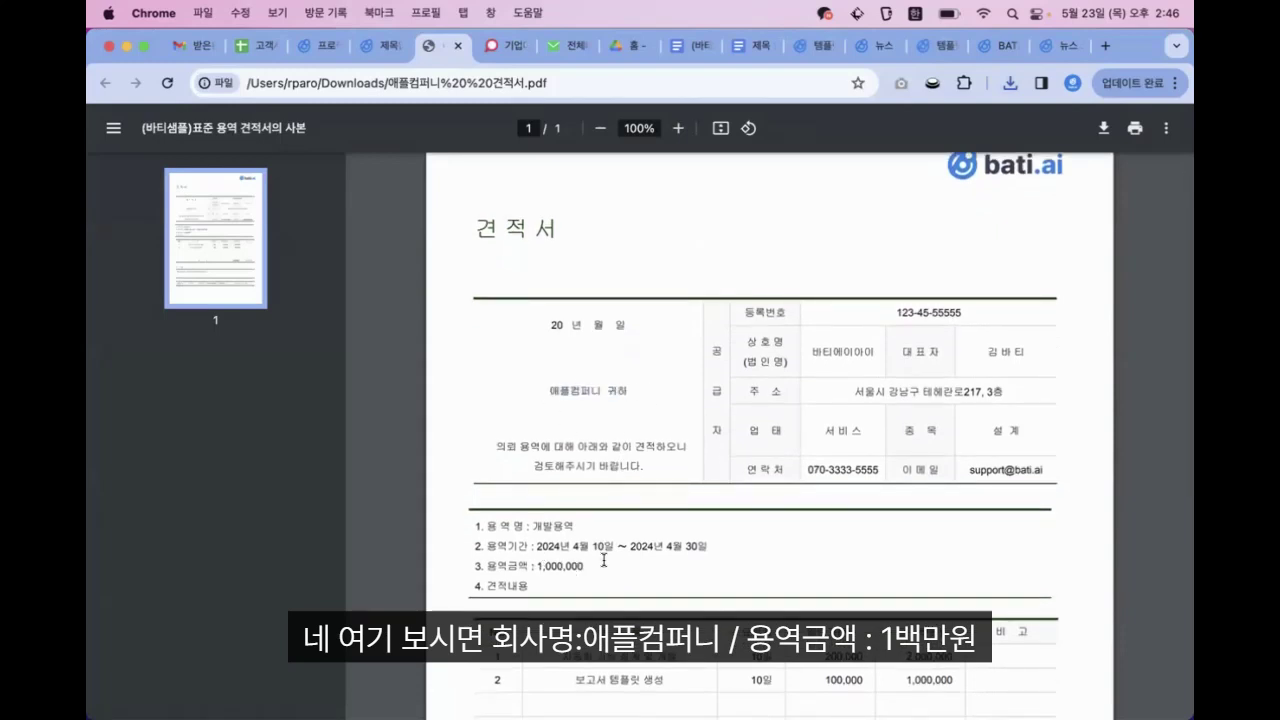
pyautogui.scroll(-5, 576, 545)
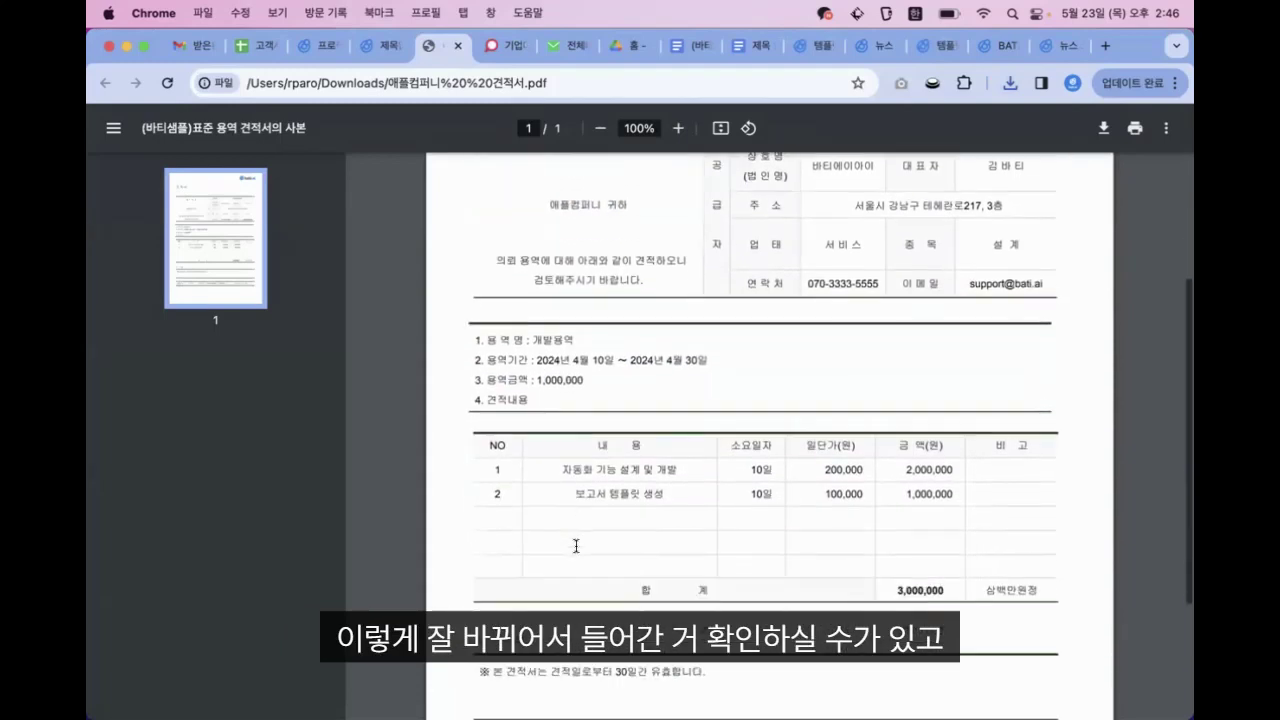
# Download 해피랜드 견적서.pdf and verify its addressee and 3,000,000 service amount
pyautogui.click(386, 49)
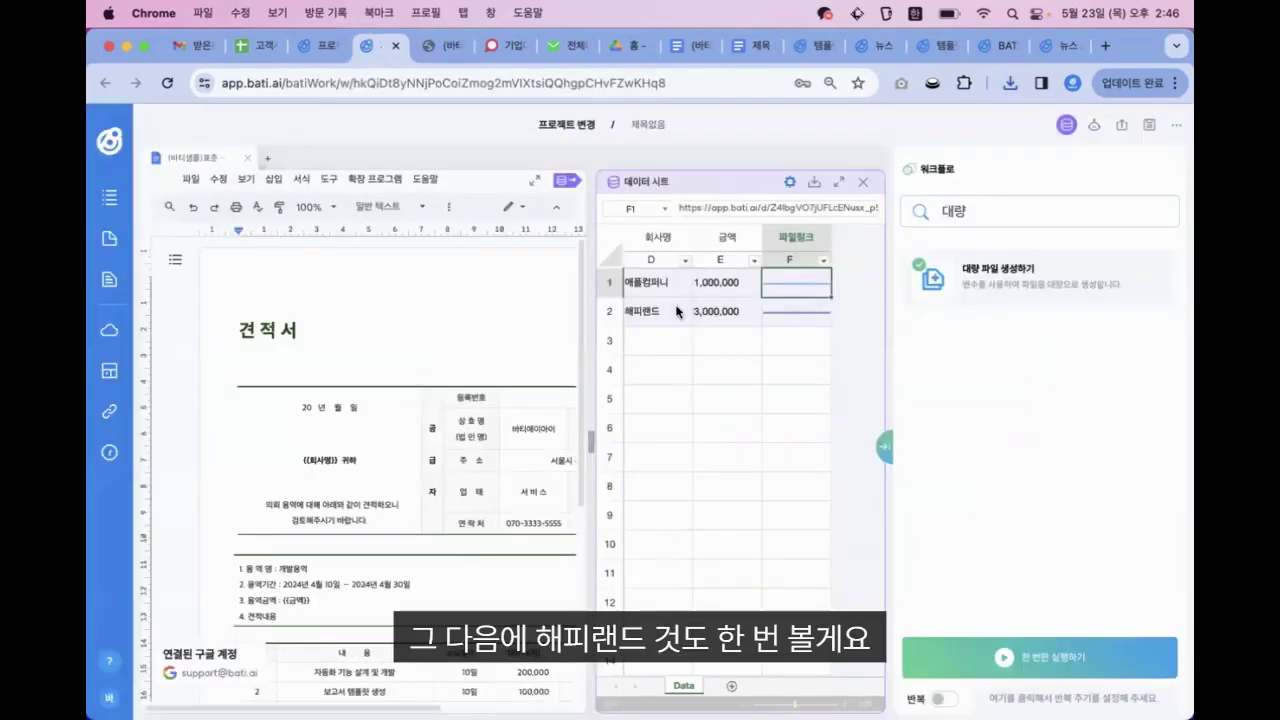
pyautogui.click(790, 314)
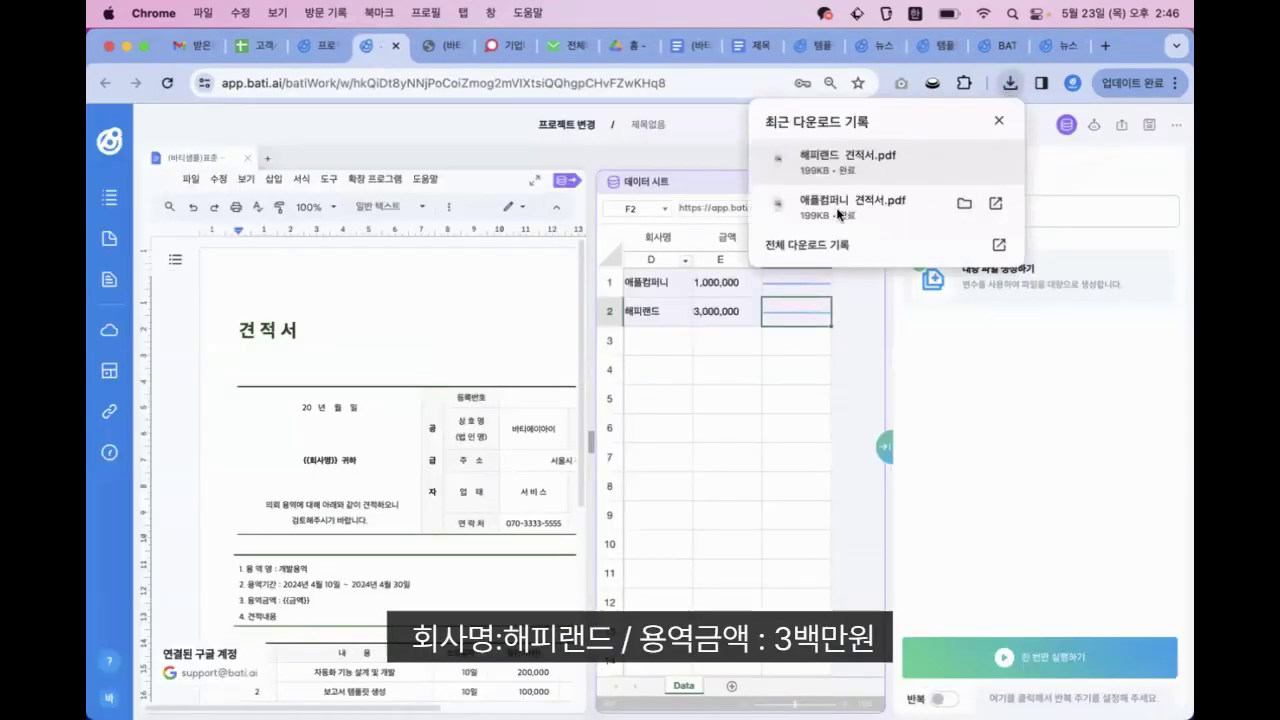
pyautogui.click(848, 160)
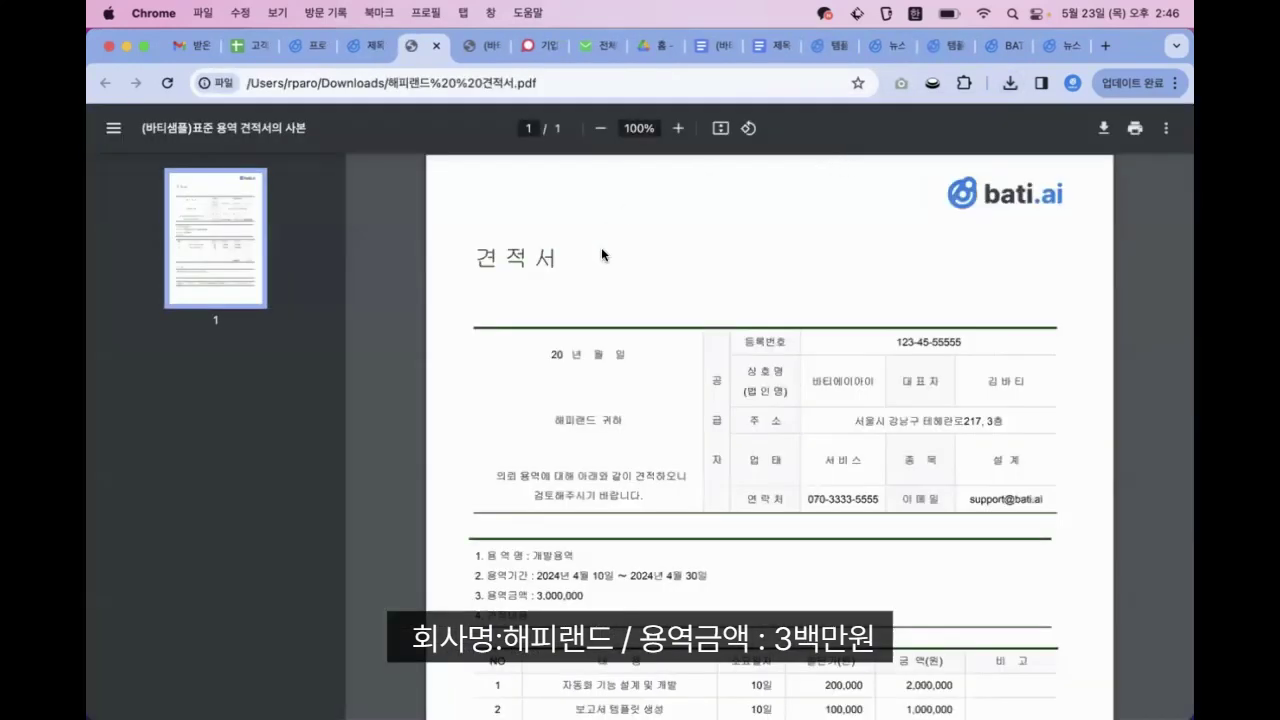
pyautogui.moveTo(548, 418); pyautogui.dragTo(628, 420)
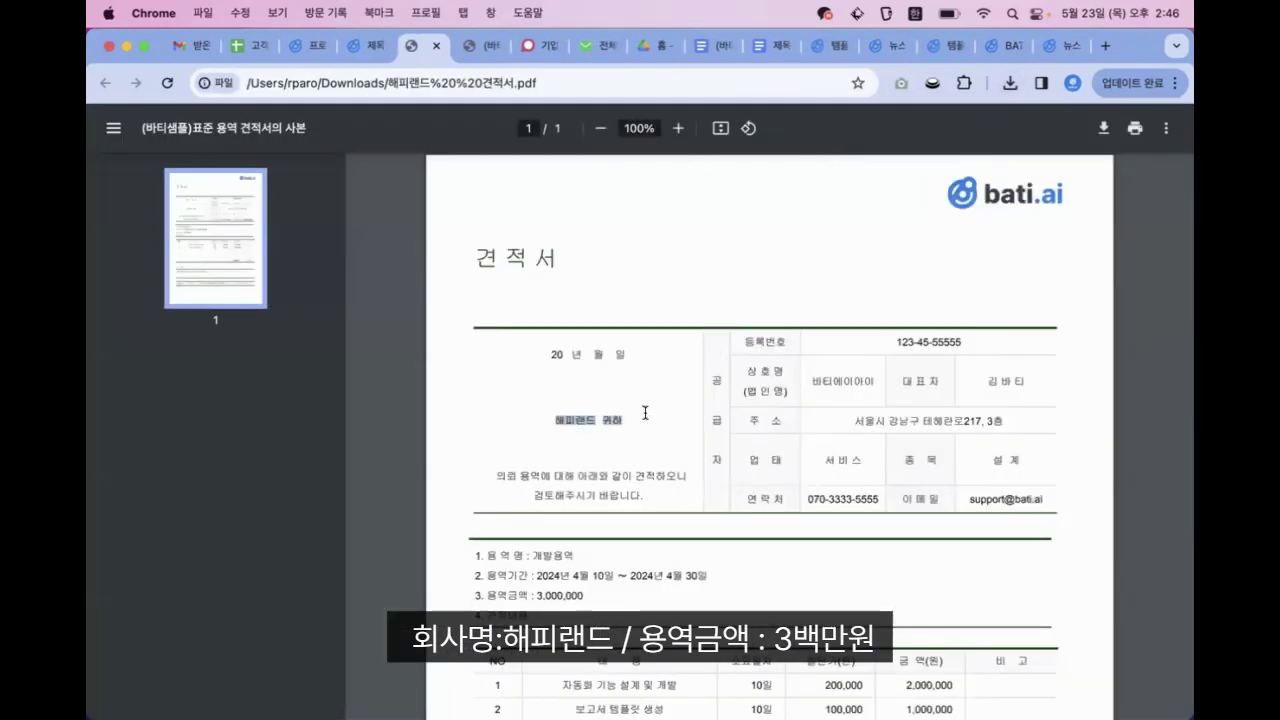
pyautogui.moveTo(530, 595); pyautogui.dragTo(636, 600)
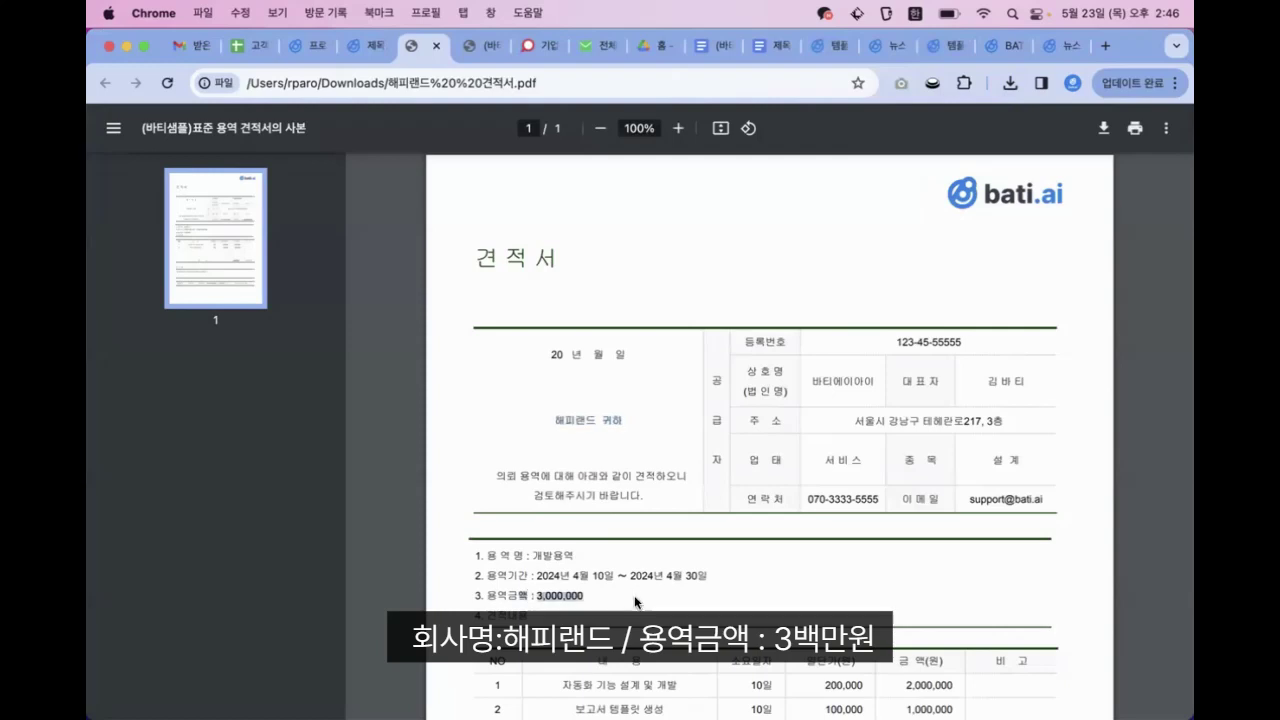
pyautogui.click(636, 600)
pyautogui.scroll(-3, 657, 418)
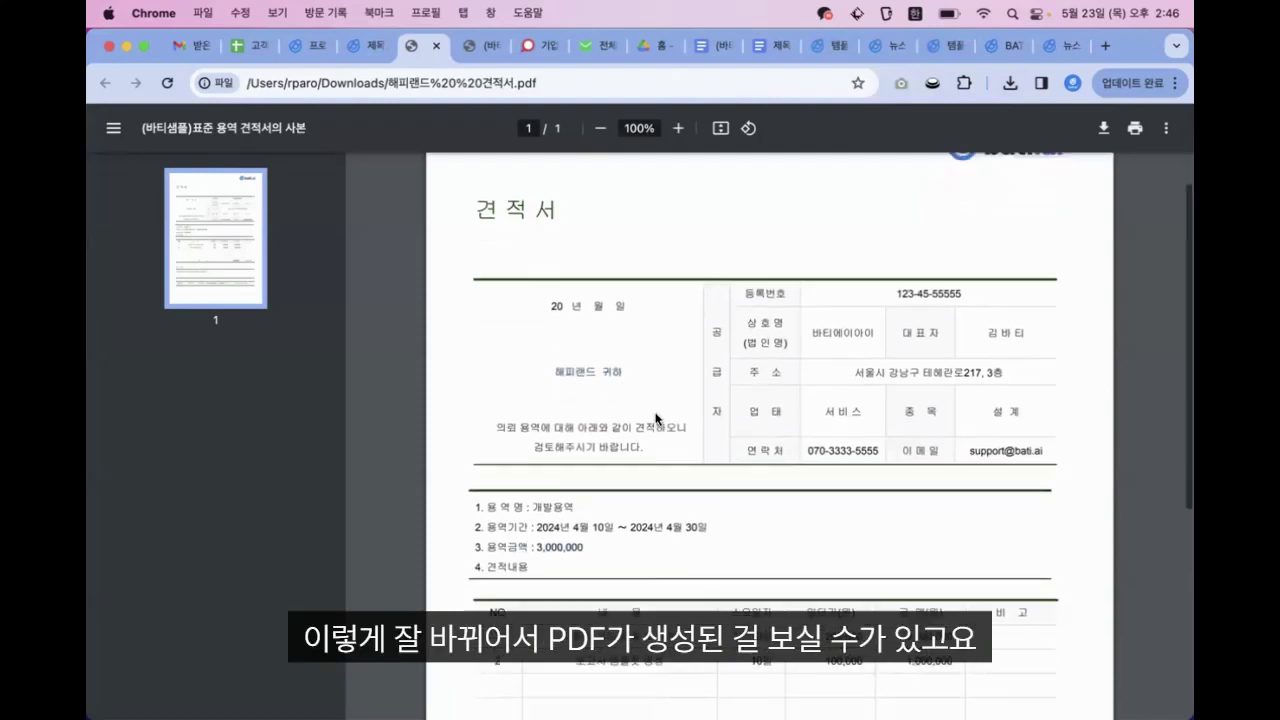
pyautogui.scroll(1, 657, 418)
pyautogui.scroll(-4, 657, 418)
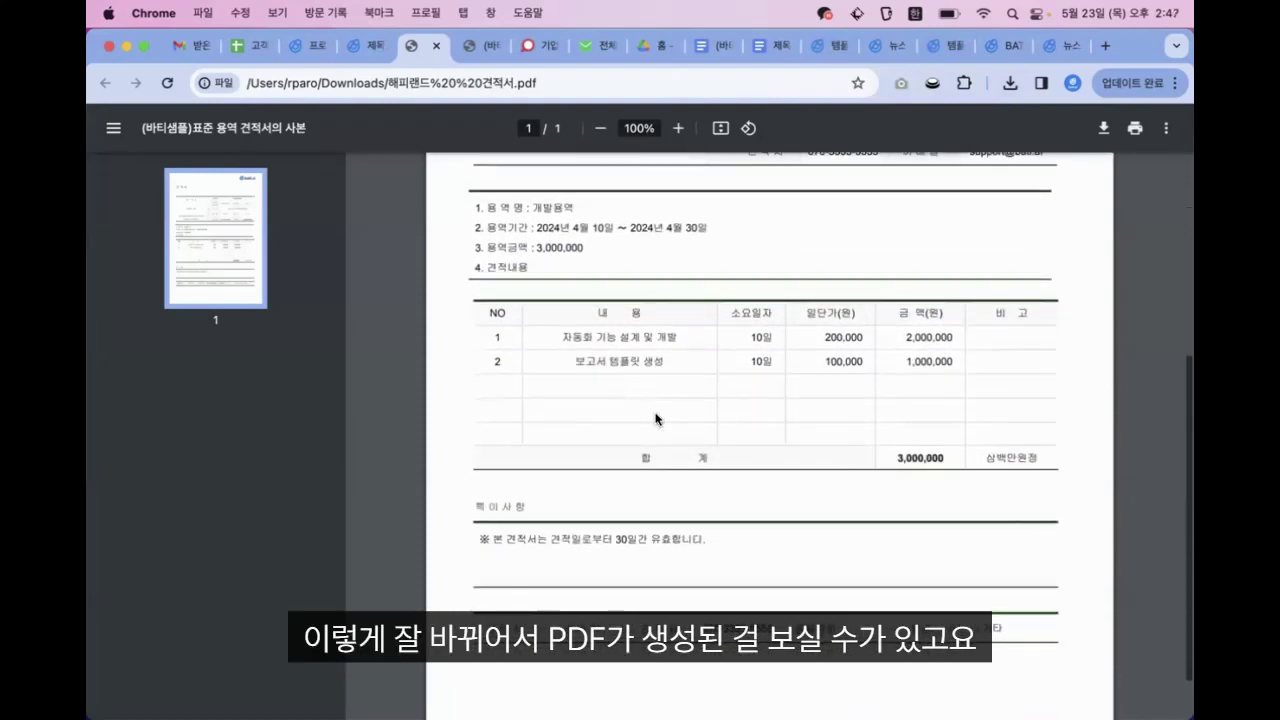
pyautogui.scroll(5, 657, 418)
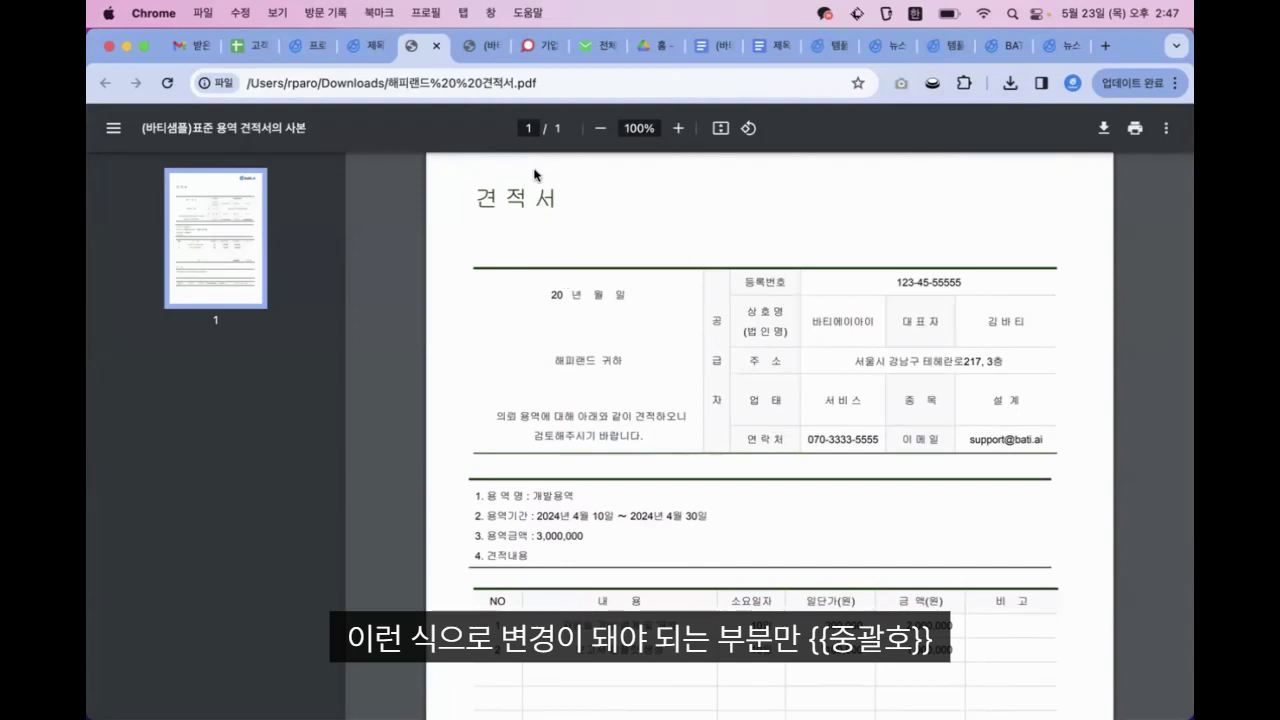
# Back in bati.ai, search 지메일 and add the 구글 지메일 발송하기 action after the bulk file action
pyautogui.click(365, 45)
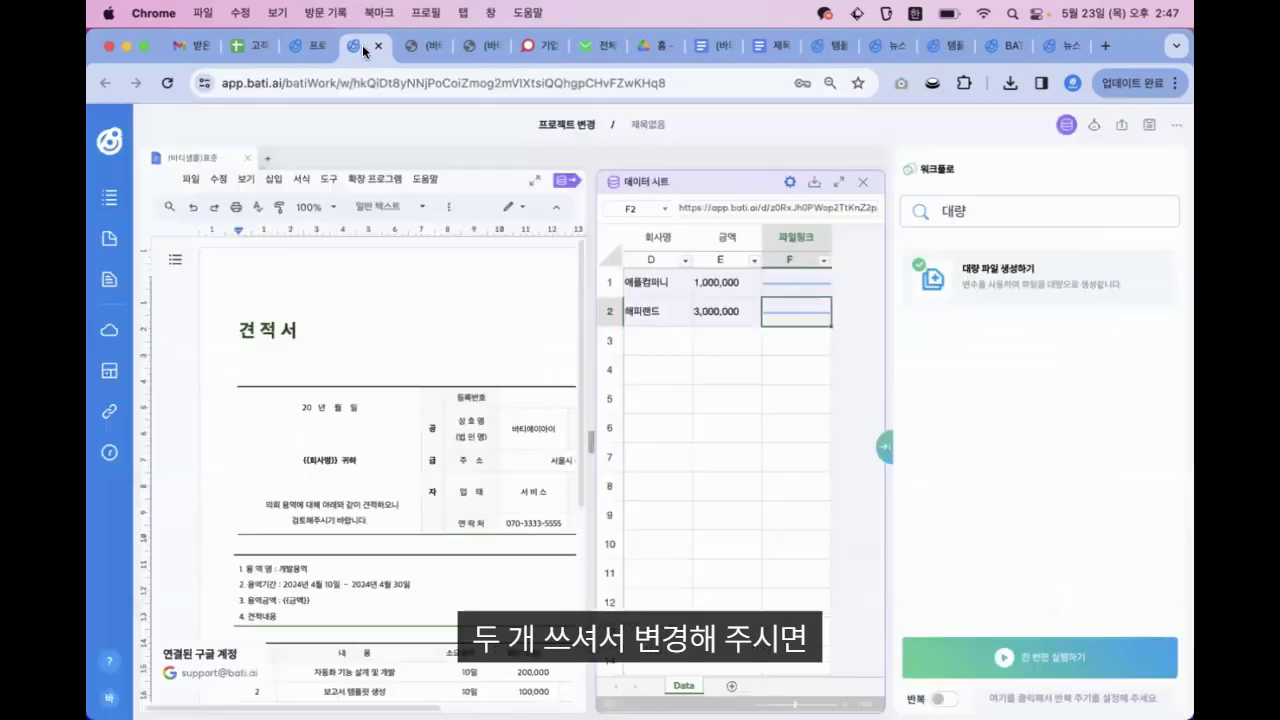
pyautogui.click(768, 362)
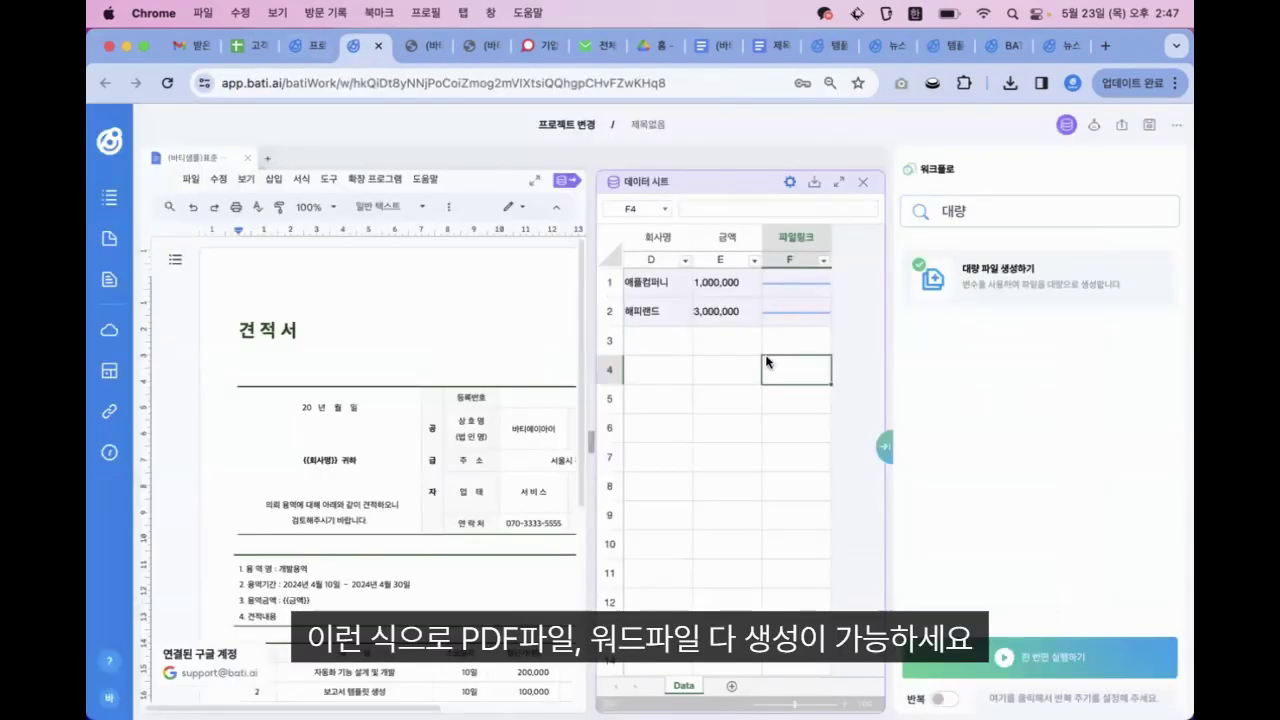
pyautogui.hscroll(-5, 740, 400)
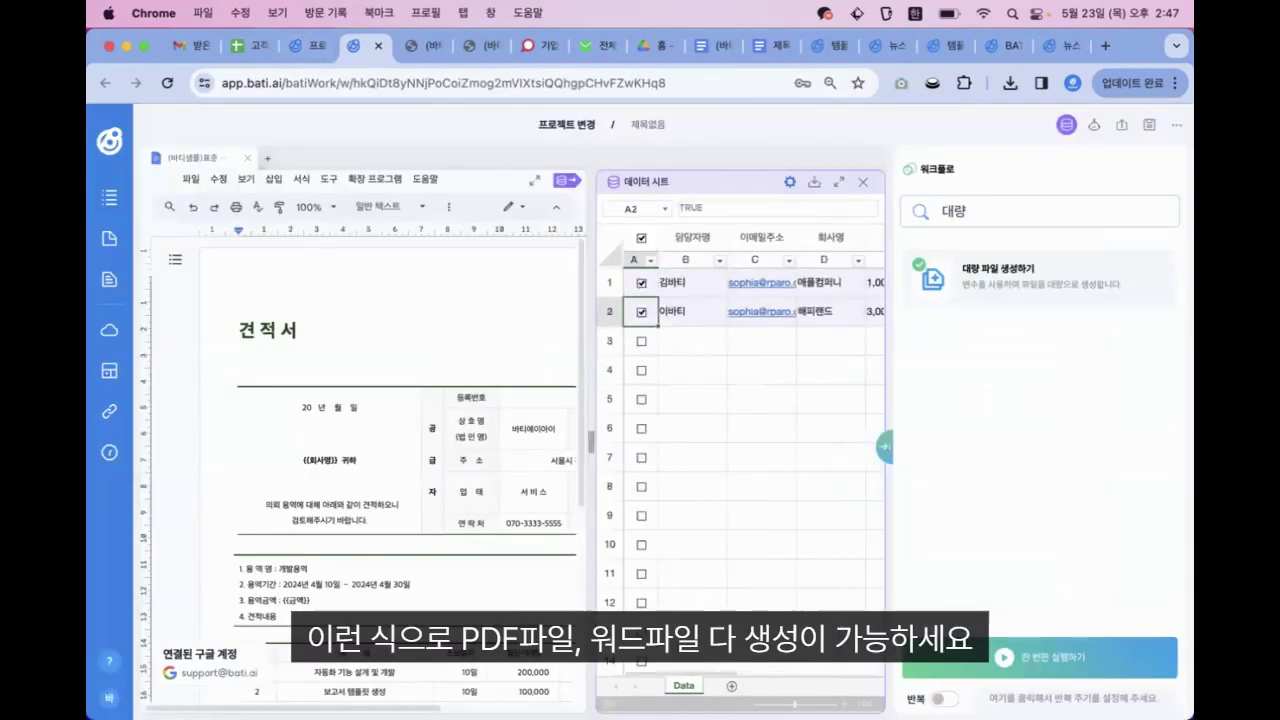
pyautogui.click(761, 341)
pyautogui.press('Right')
pyautogui.press('Right')
pyautogui.press('Right')
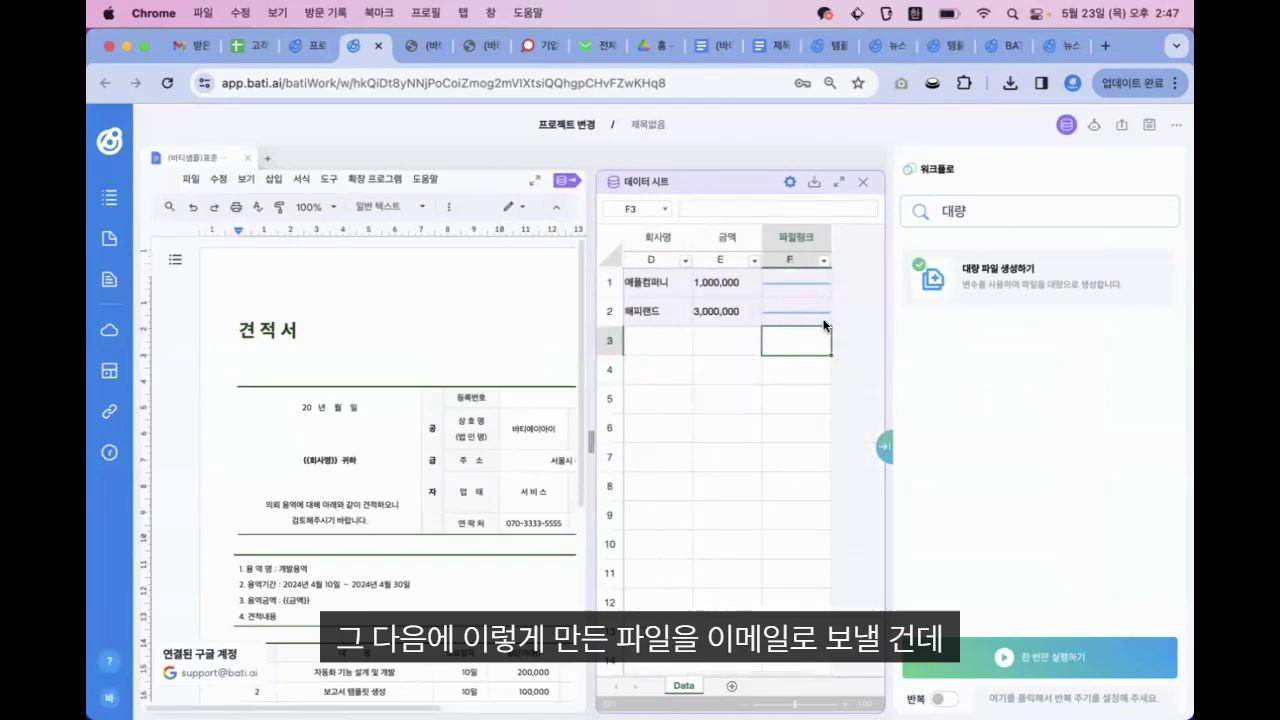
pyautogui.hscroll(-5, 736, 361)
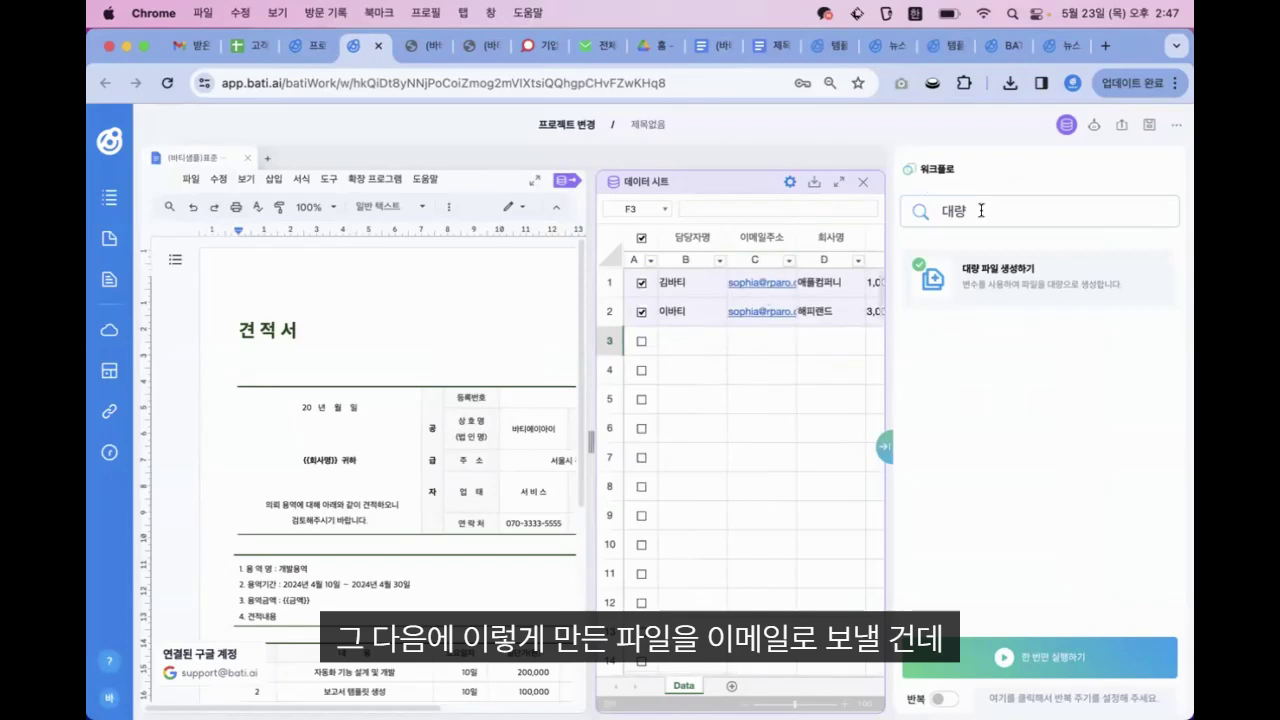
pyautogui.press('BackSpace')
pyautogui.press('BackSpace')
pyautogui.write('지메일')
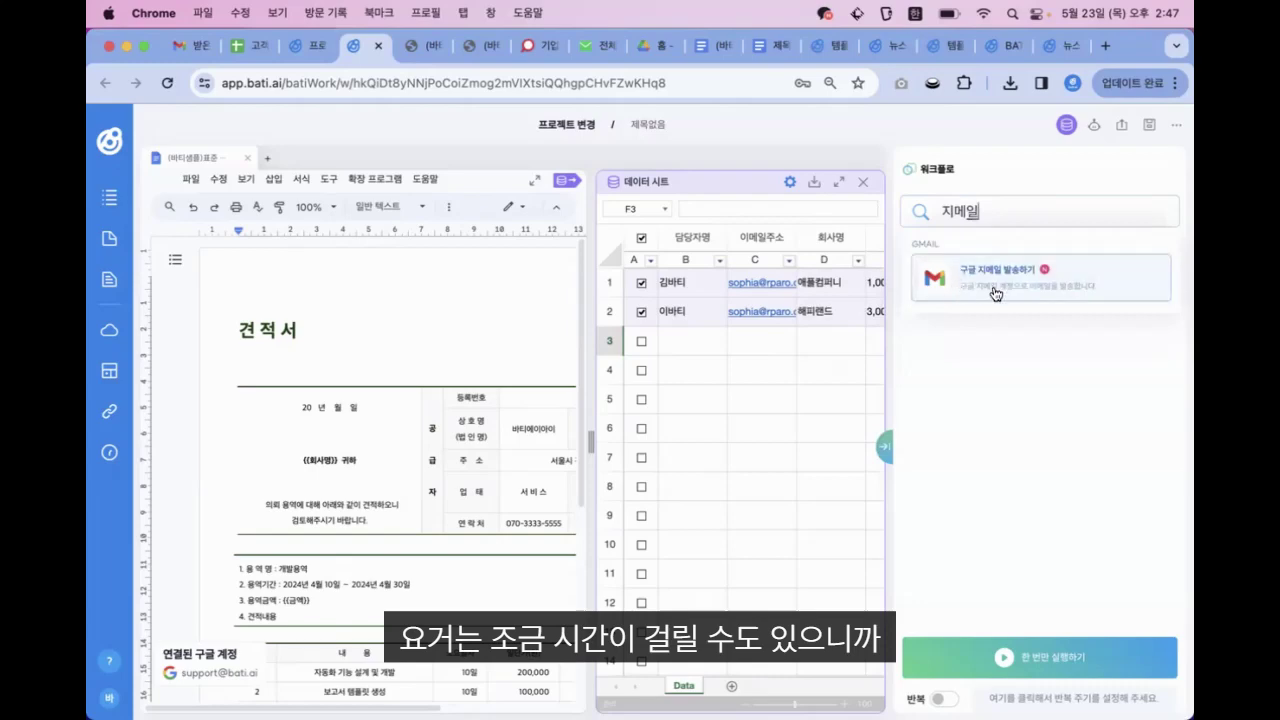
pyautogui.click(990, 286)
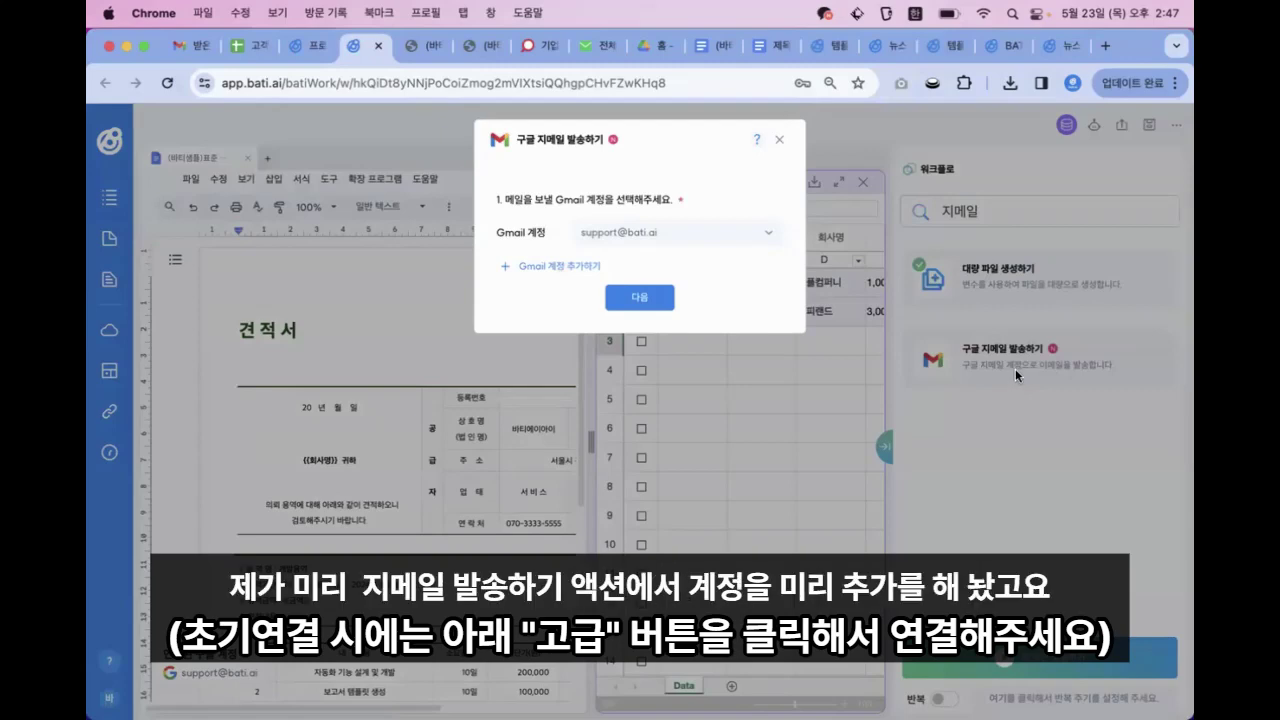
# Set the Gmail recipient (받는사람) to the Data!이메일주소 variable
pyautogui.click(637, 311)
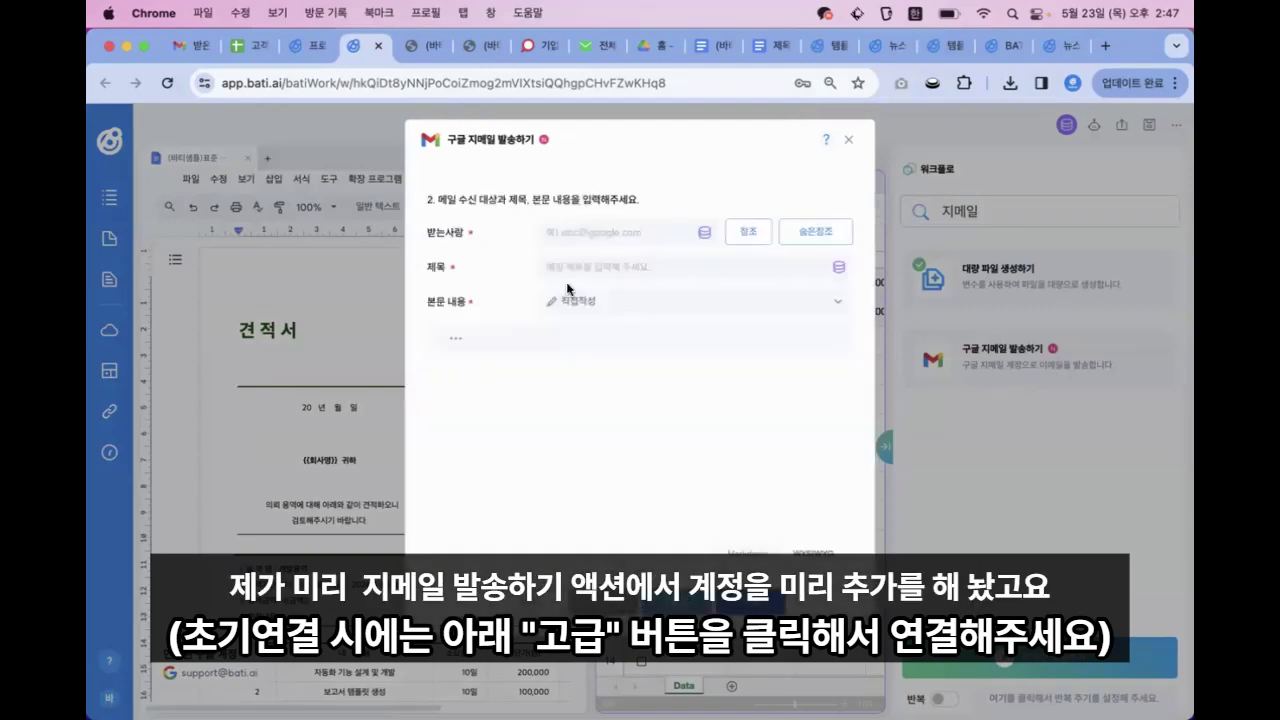
pyautogui.click(641, 231)
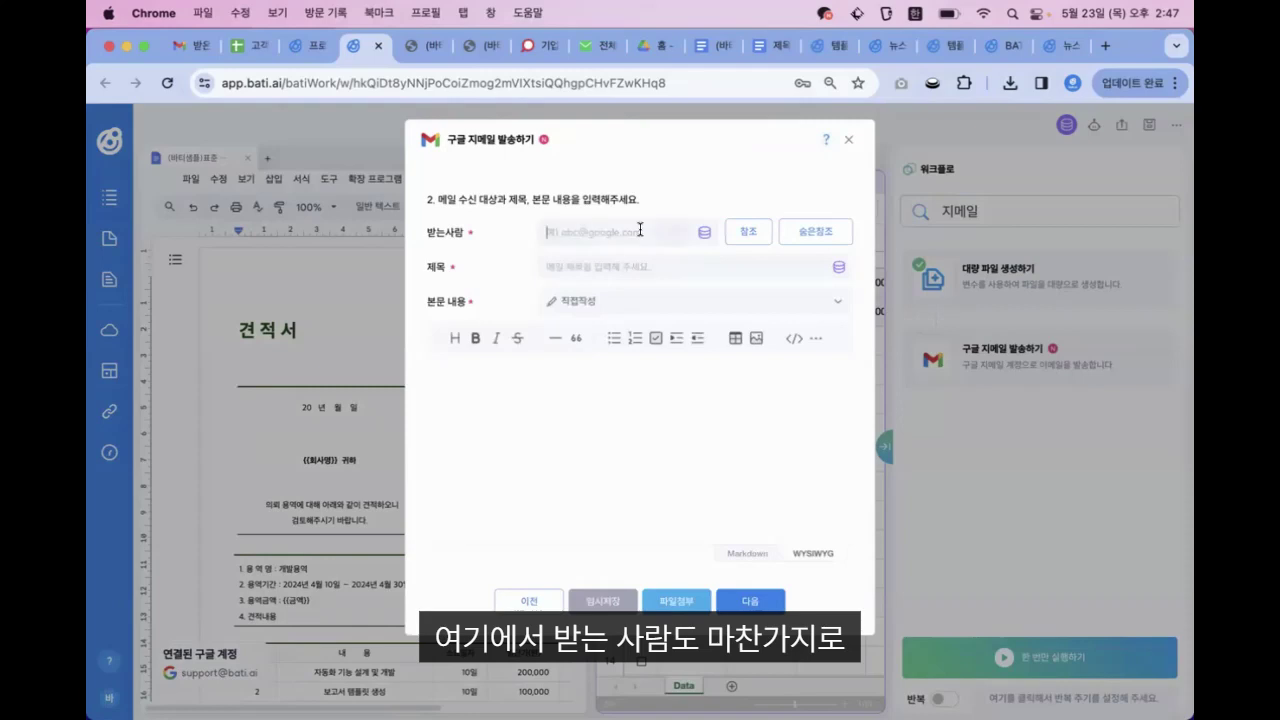
pyautogui.click(708, 234)
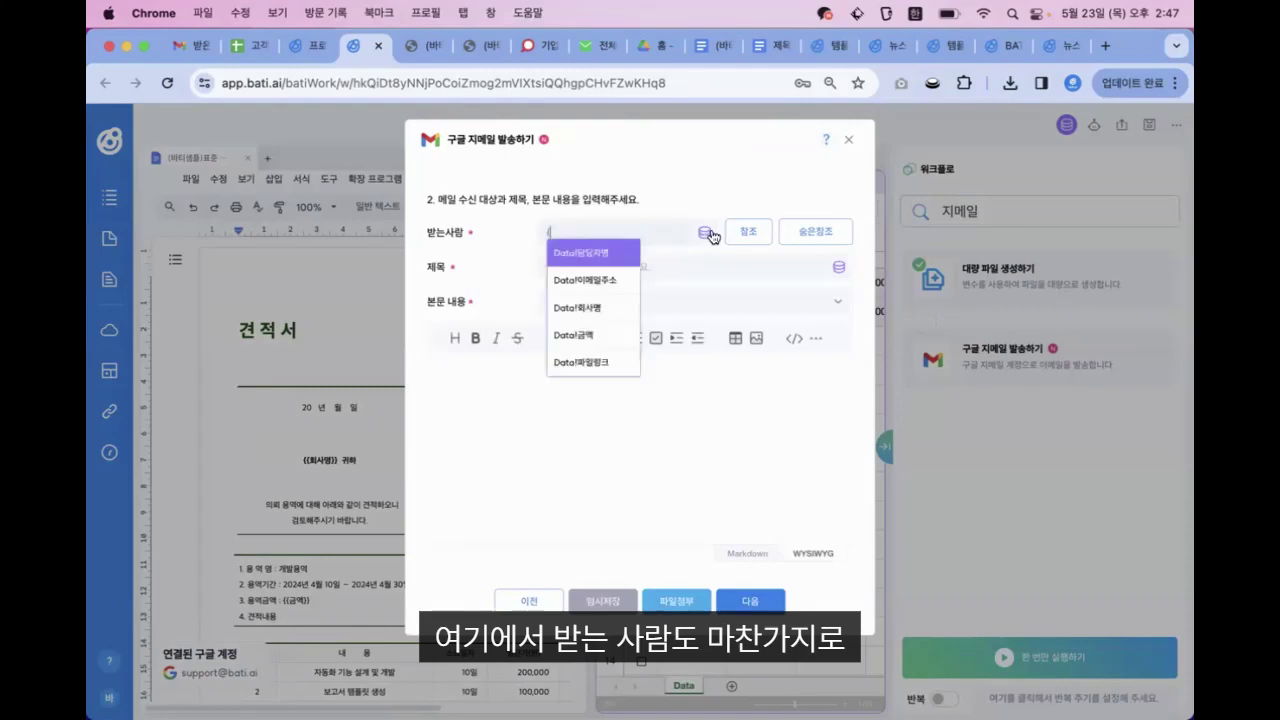
pyautogui.click(588, 282)
pyautogui.write('{')
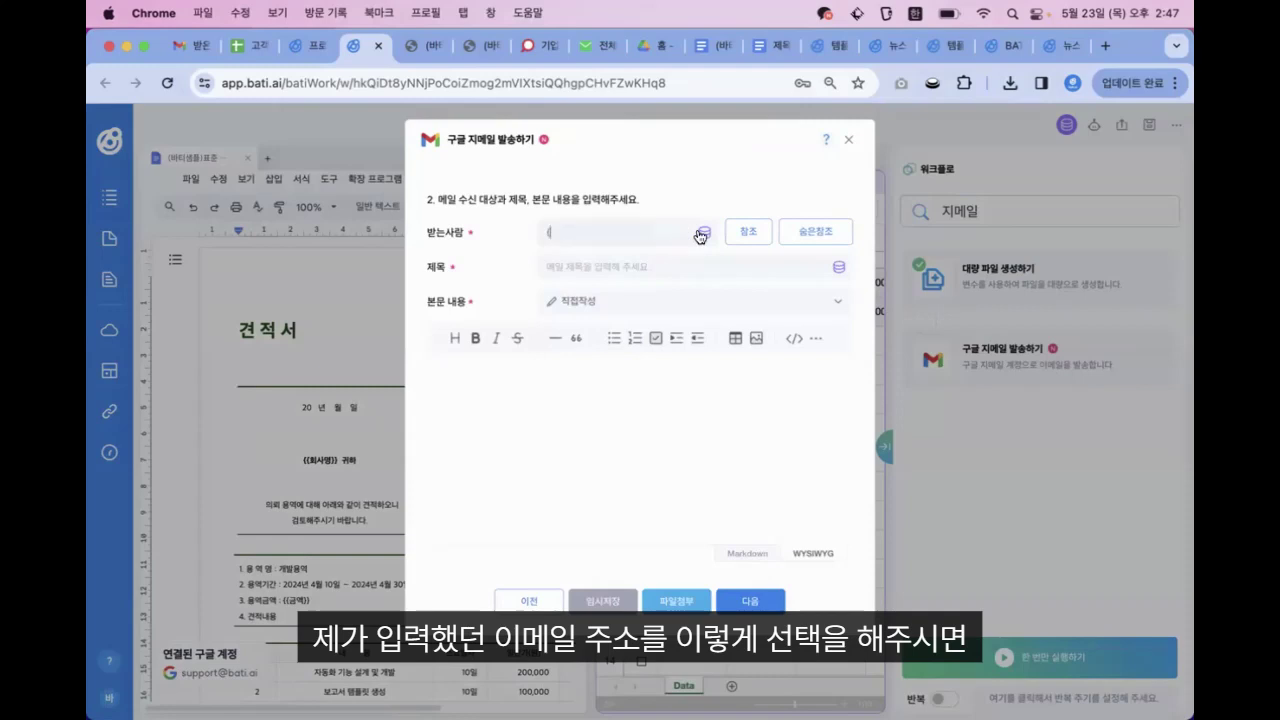
pyautogui.click(586, 252)
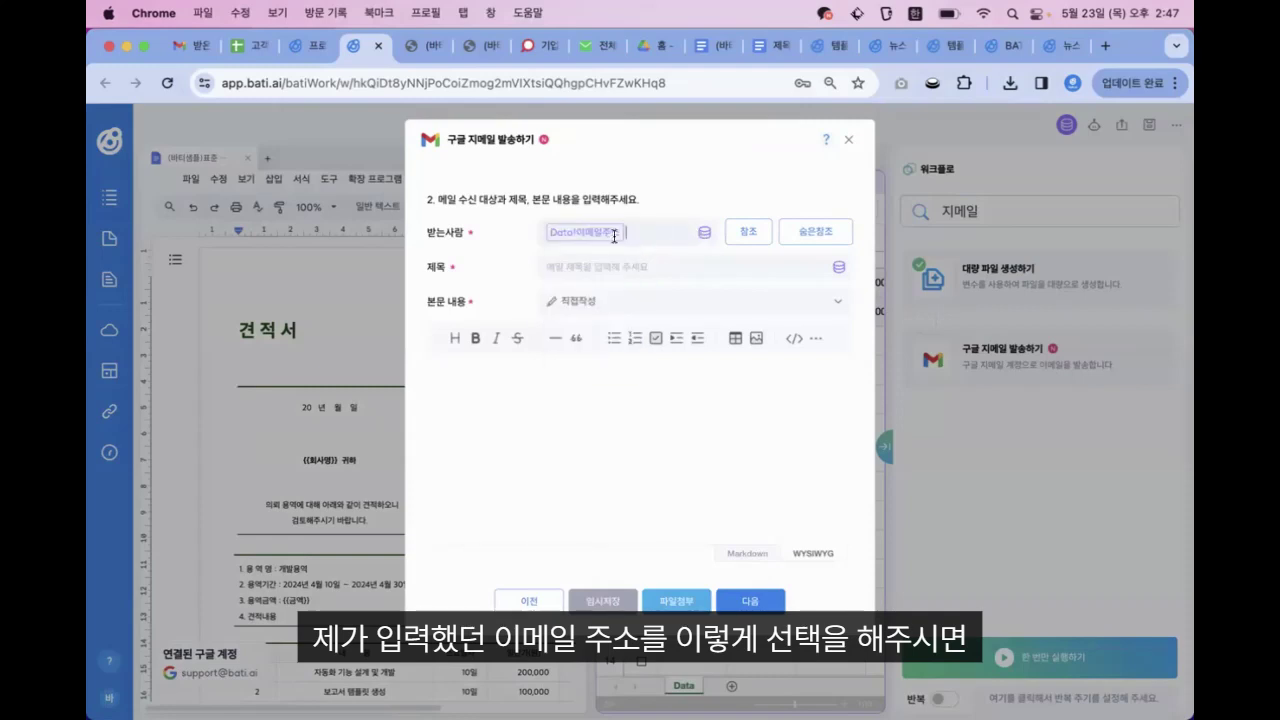
# Build the subject from Data!회사명 and Data!담당자명 plus '님, 견적서 드립니다' and start the greeting body
pyautogui.click(579, 270)
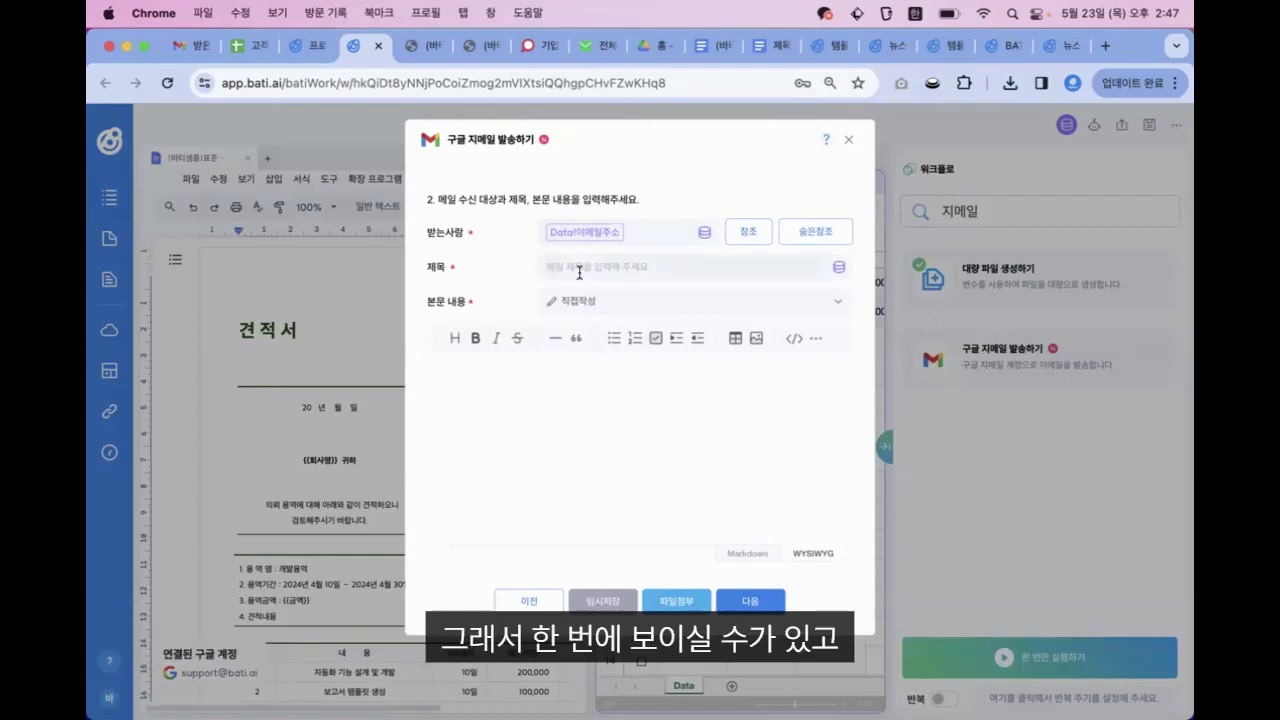
pyautogui.click(839, 267)
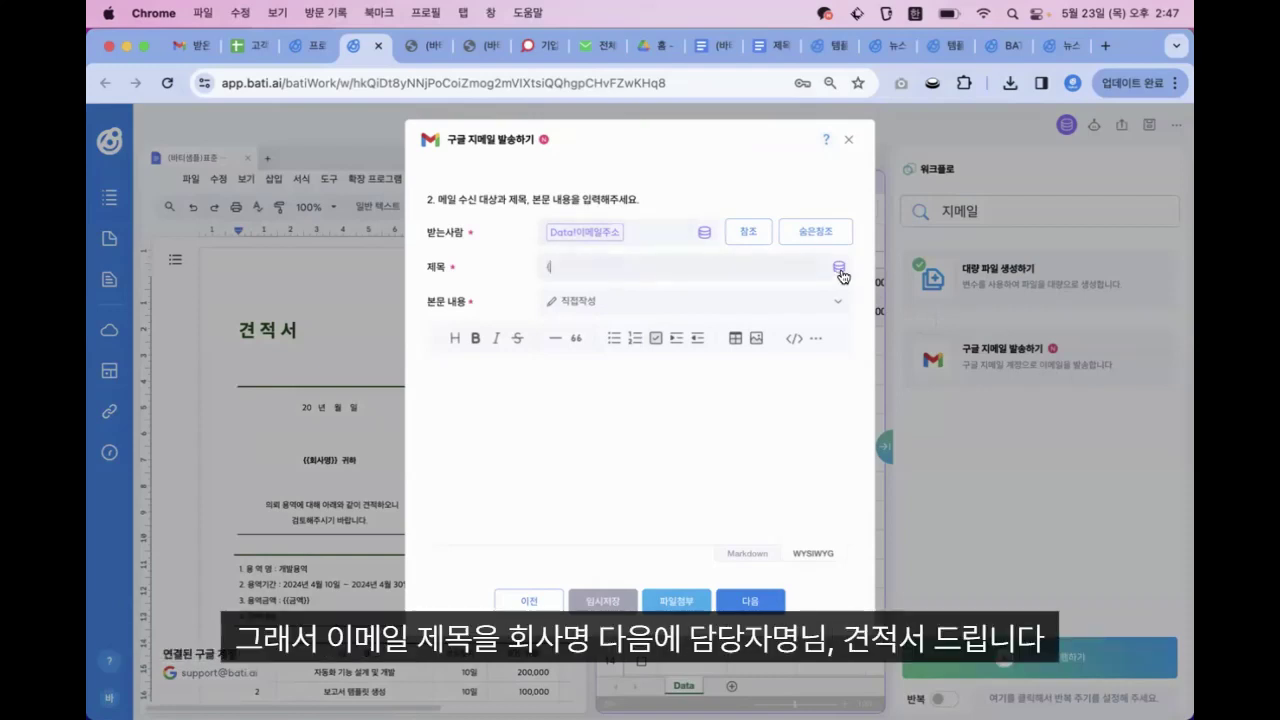
pyautogui.press('BackSpace')
pyautogui.click(839, 267)
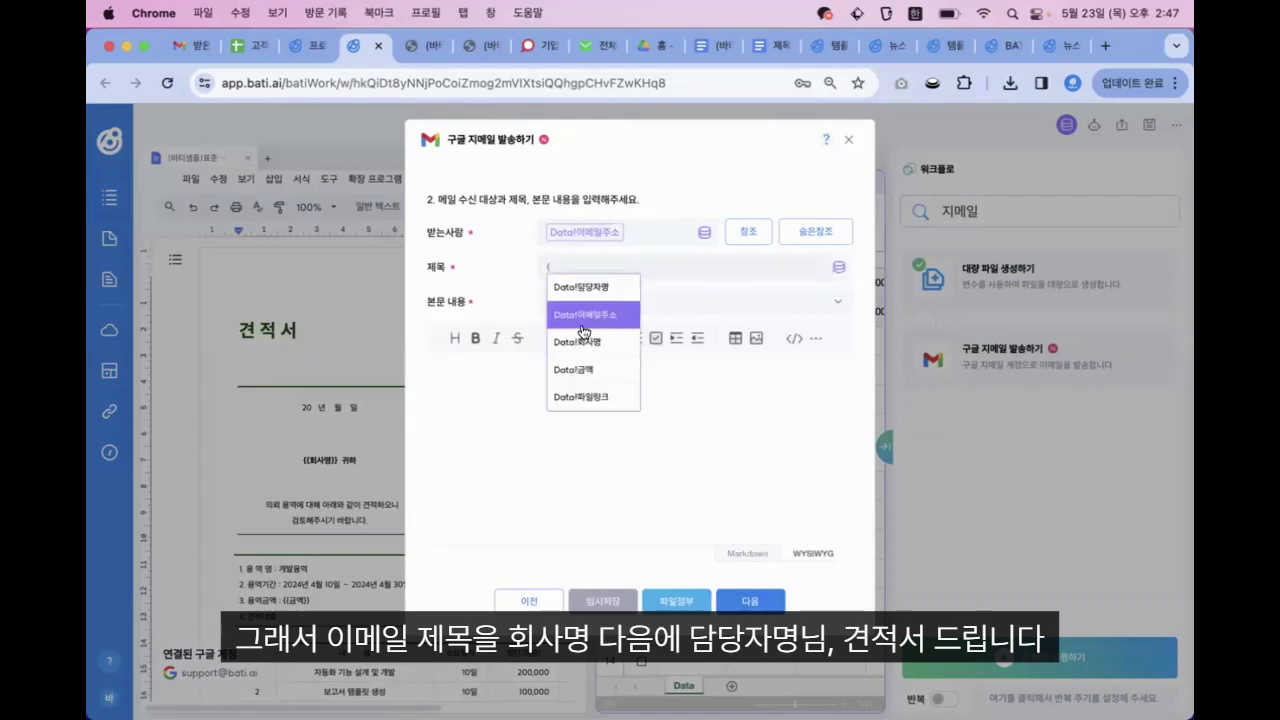
pyautogui.click(590, 315)
pyautogui.click(839, 267)
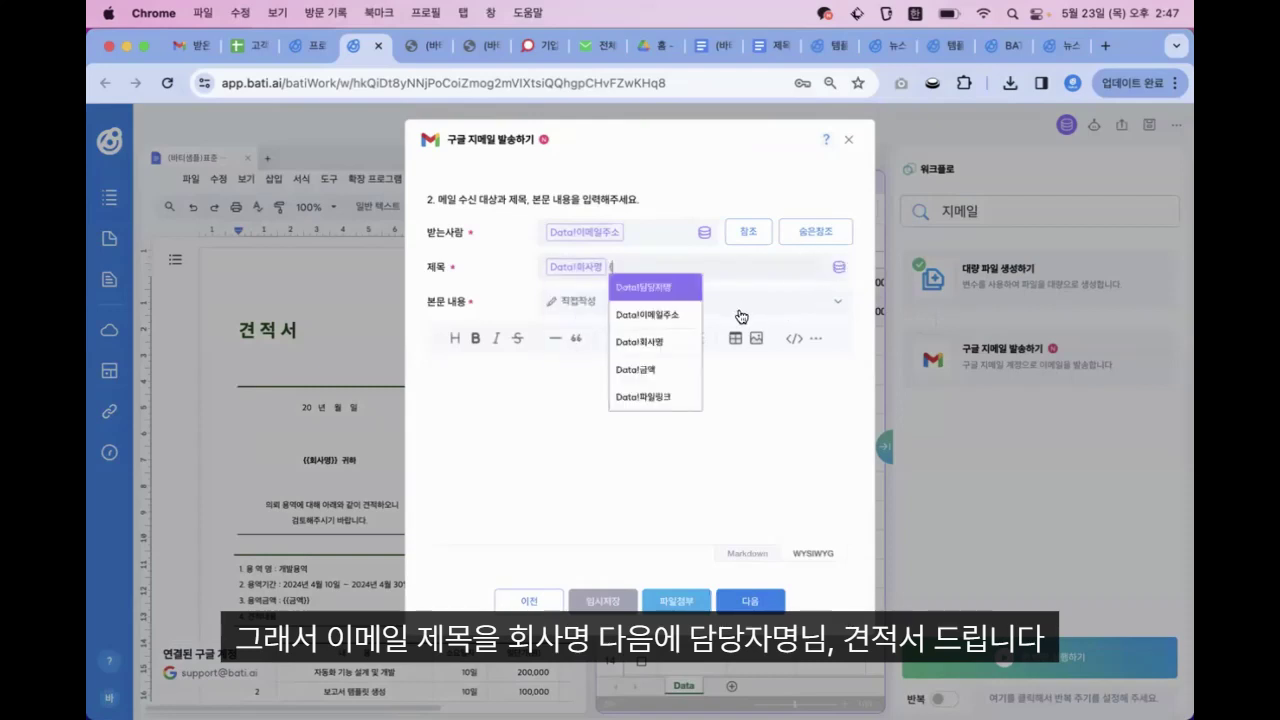
pyautogui.click(672, 289)
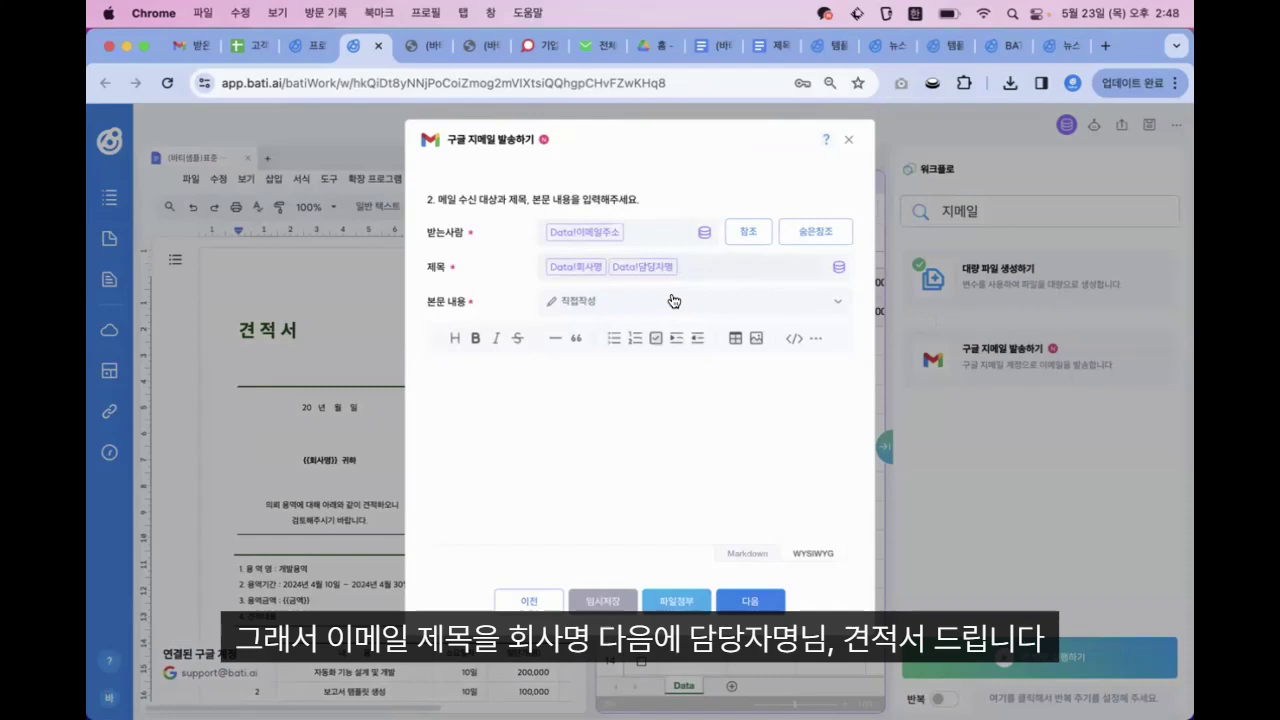
pyautogui.write('ㄴ. 견적서 드립니다안ㄴ')
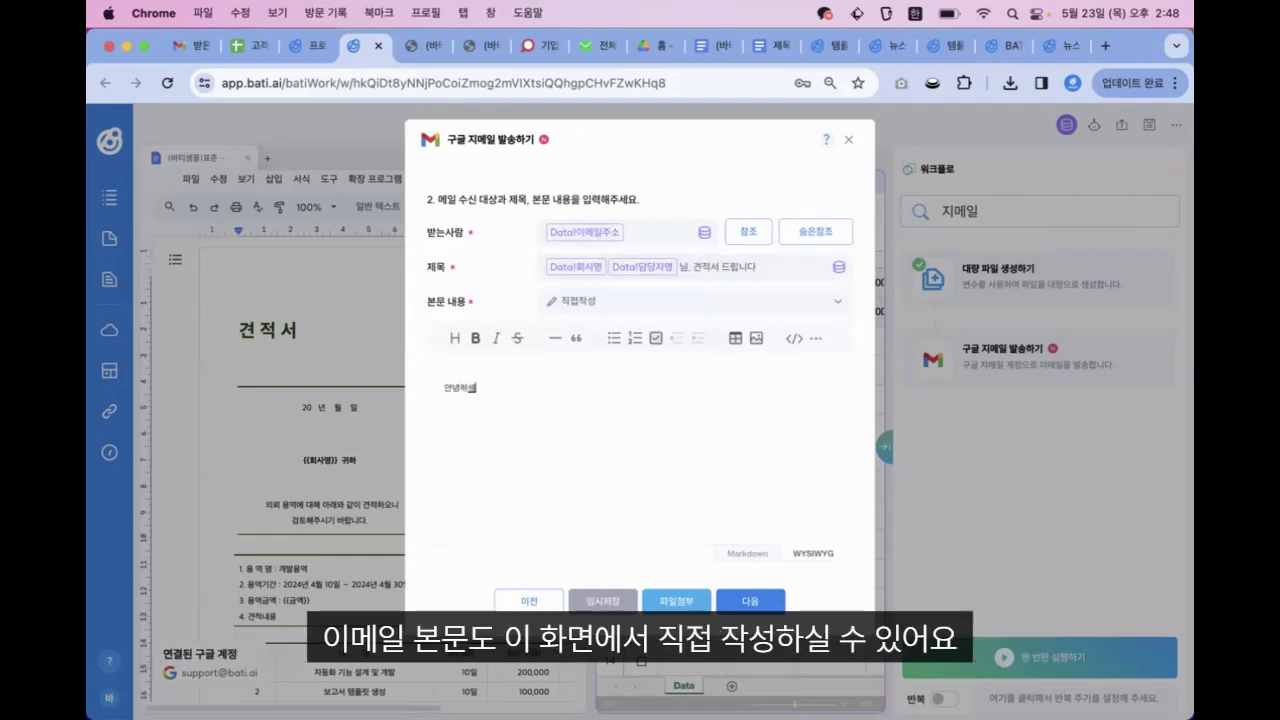
pyautogui.write('하세요. {{회사명')
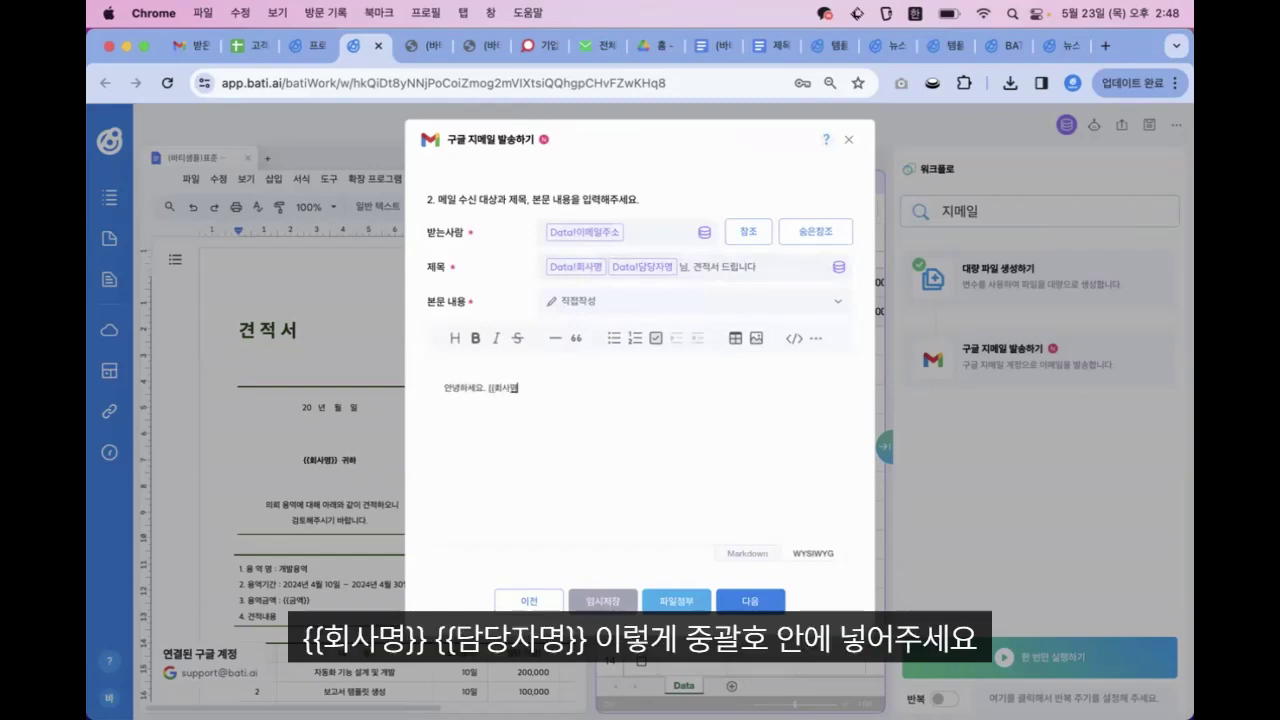
pyautogui.write('{')
pyautogui.write('서드립니다.')
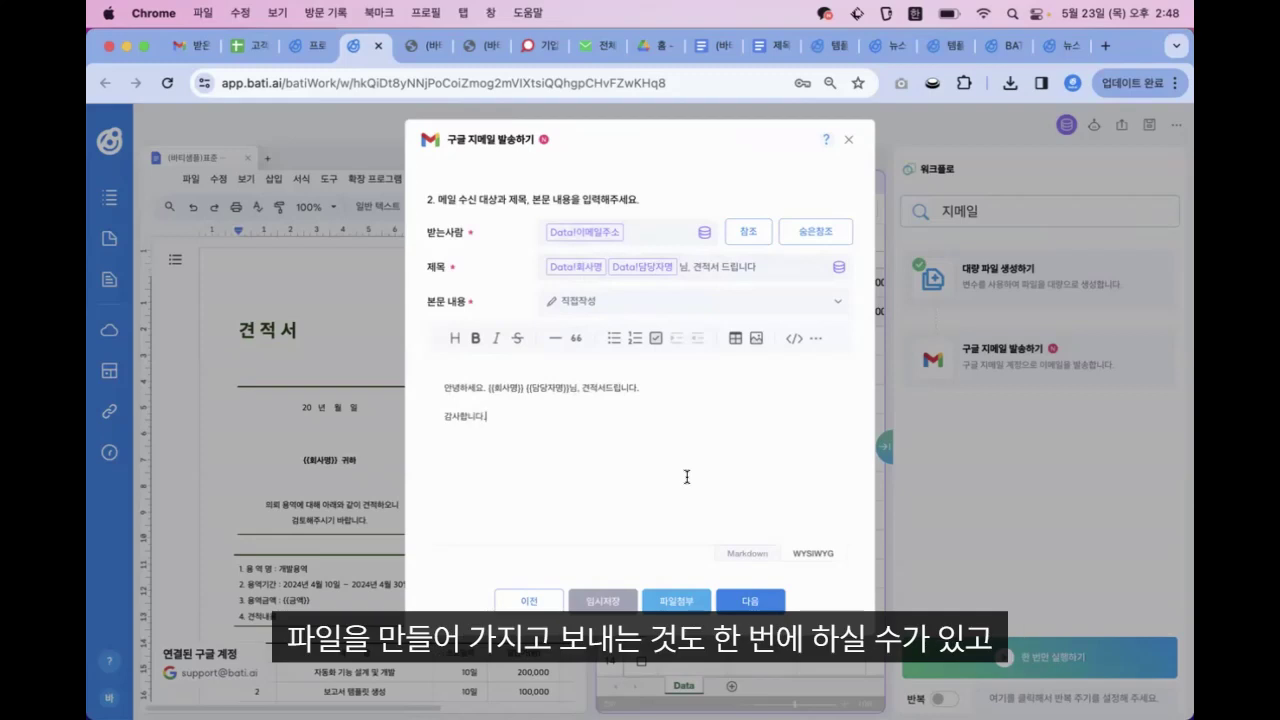
# Preview the emails for both recipients, then save the Gmail action with 완료 and confirm
pyautogui.click(748, 606)
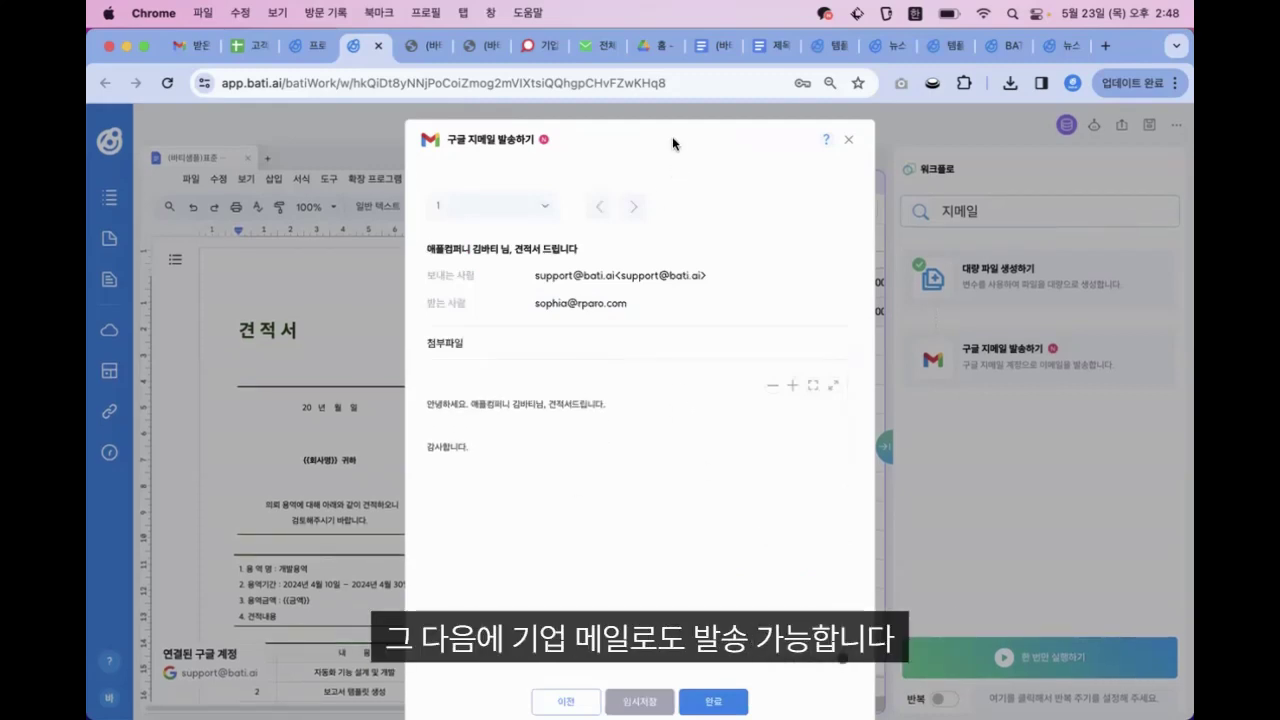
pyautogui.click(636, 203)
pyautogui.click(597, 205)
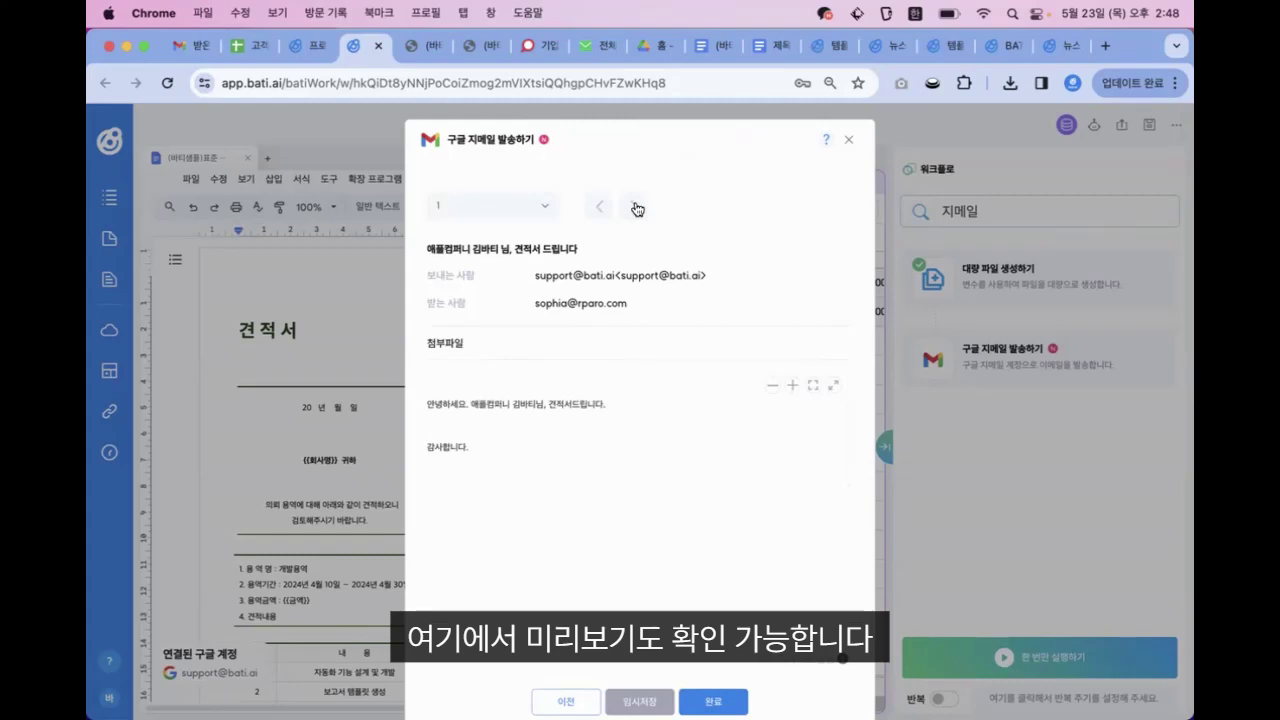
pyautogui.click(636, 205)
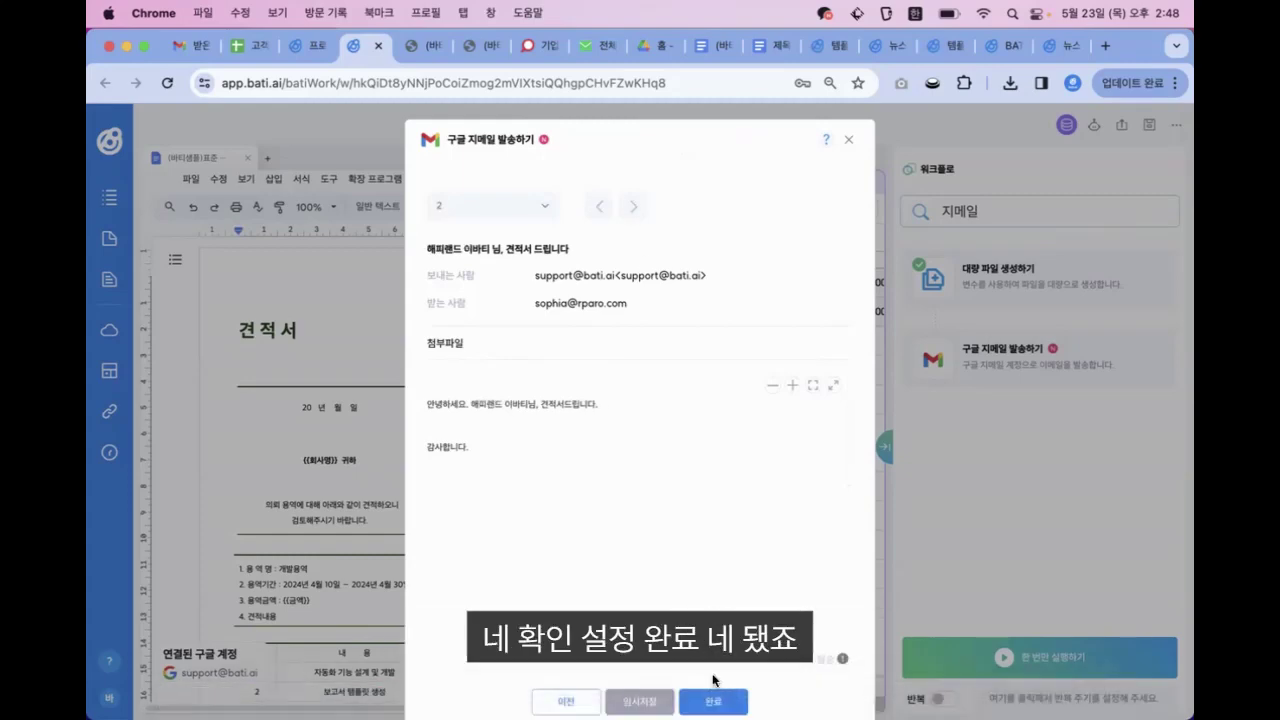
pyautogui.click(714, 703)
pyautogui.click(794, 191)
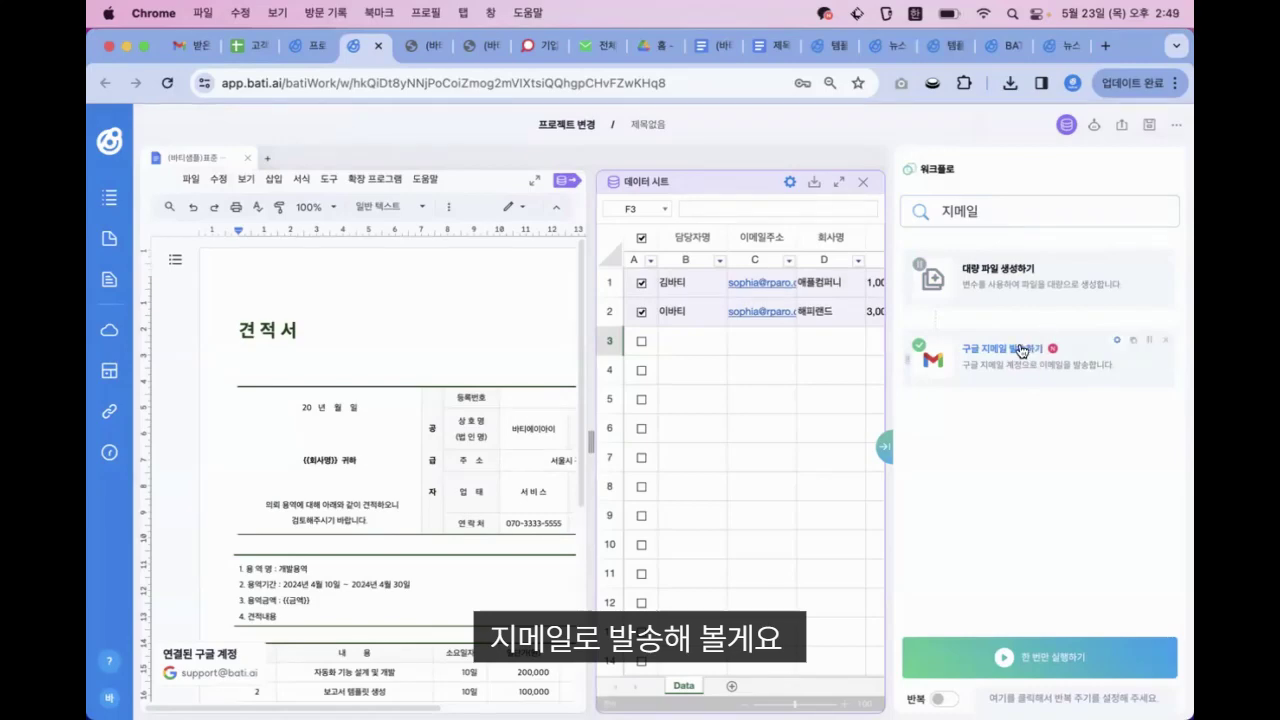
# Make the Gmail action attach each email's file from the data sheet's 파일링크 column
pyautogui.click(1021, 350)
pyautogui.click(677, 603)
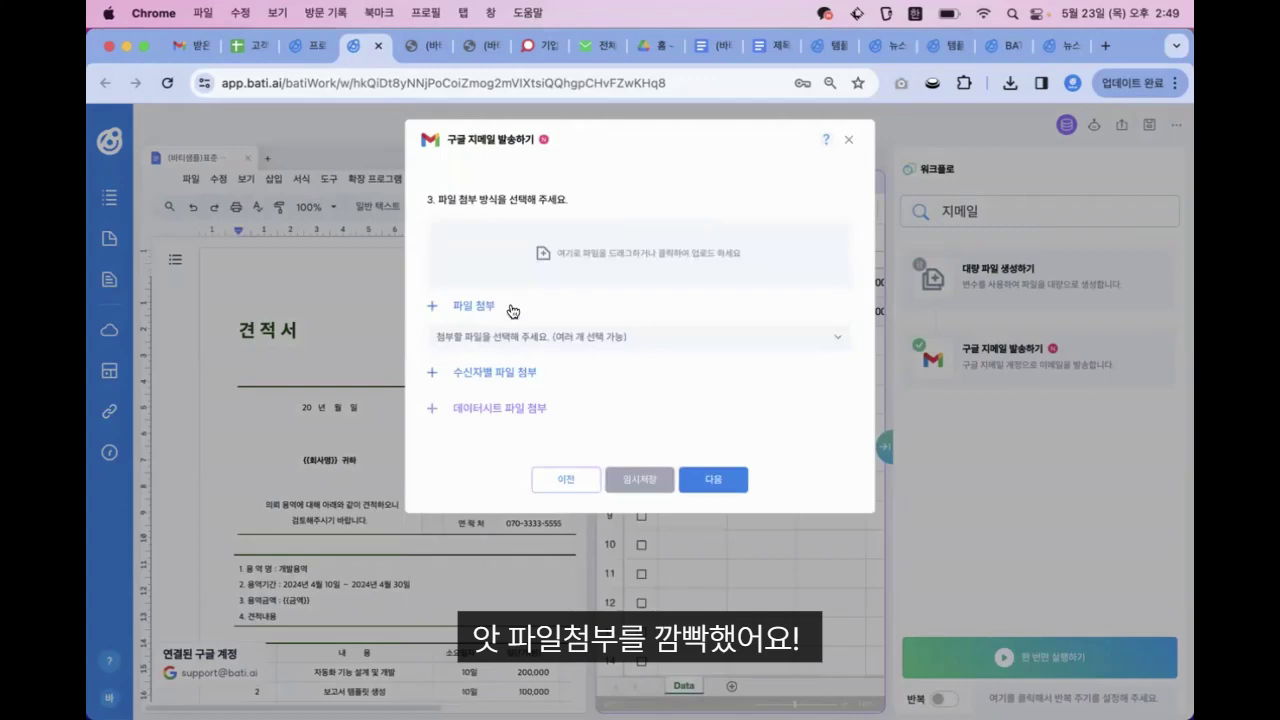
pyautogui.click(566, 481)
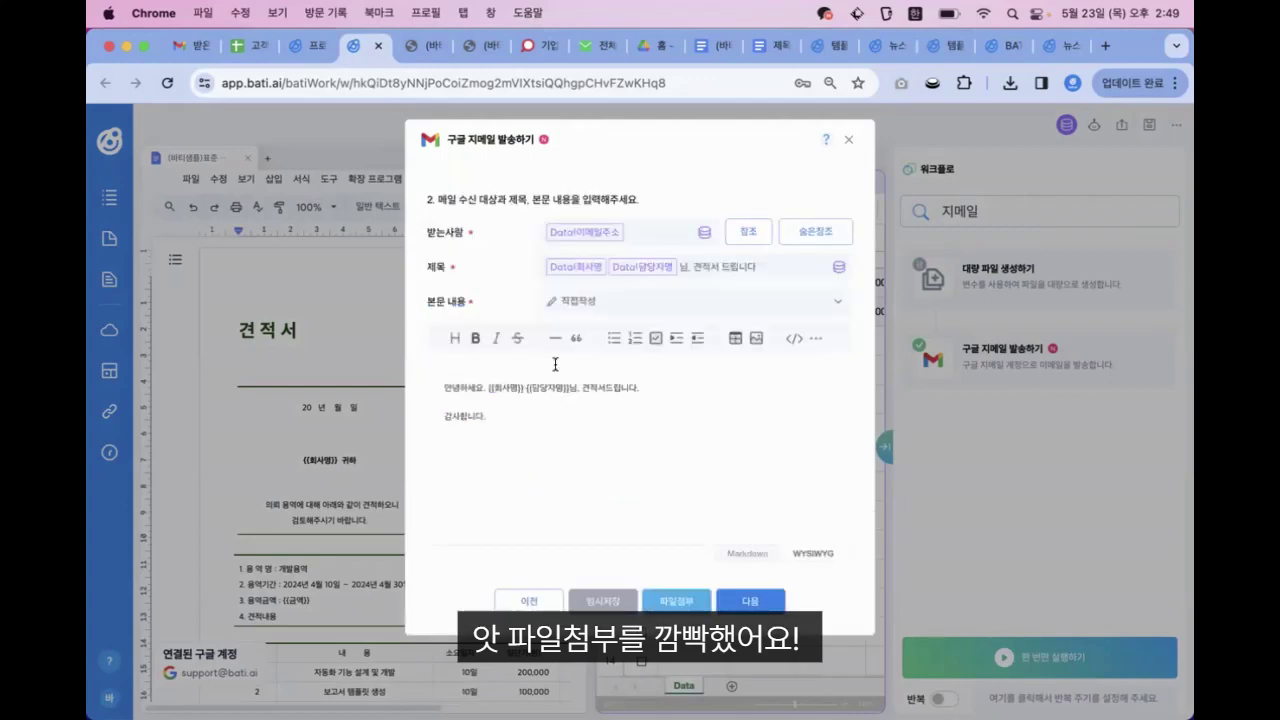
pyautogui.click(651, 590)
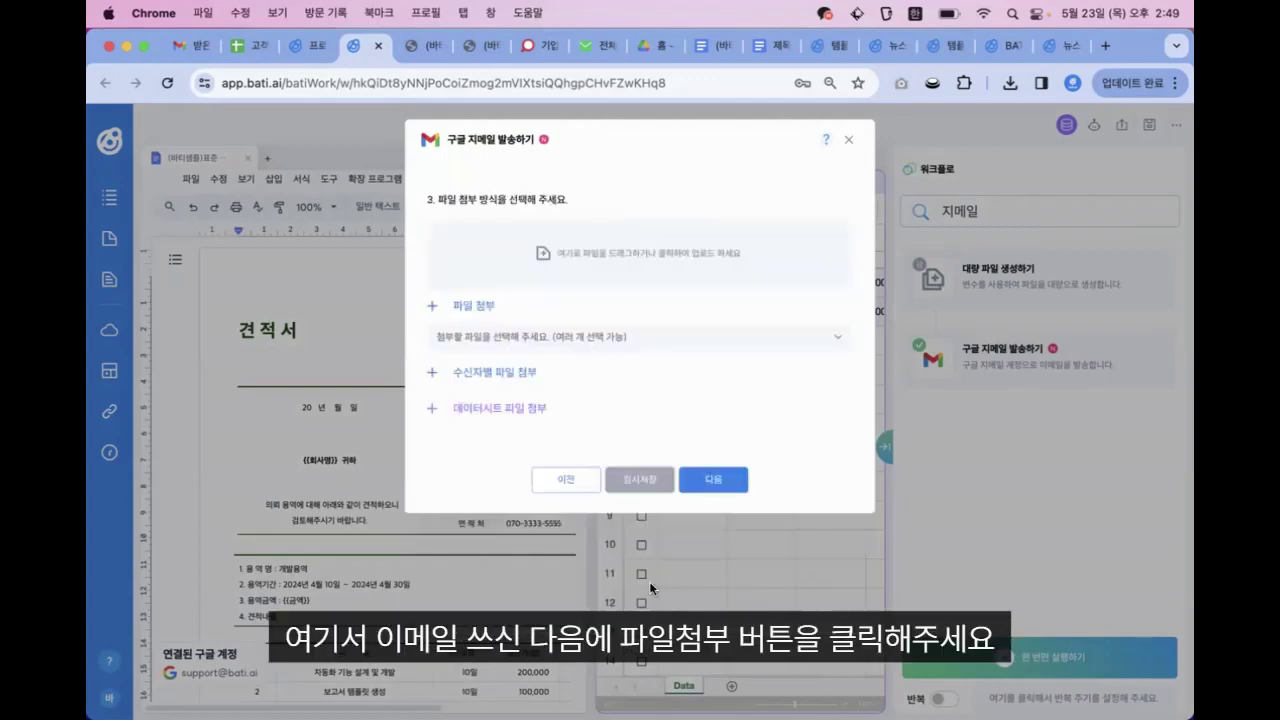
pyautogui.click(445, 409)
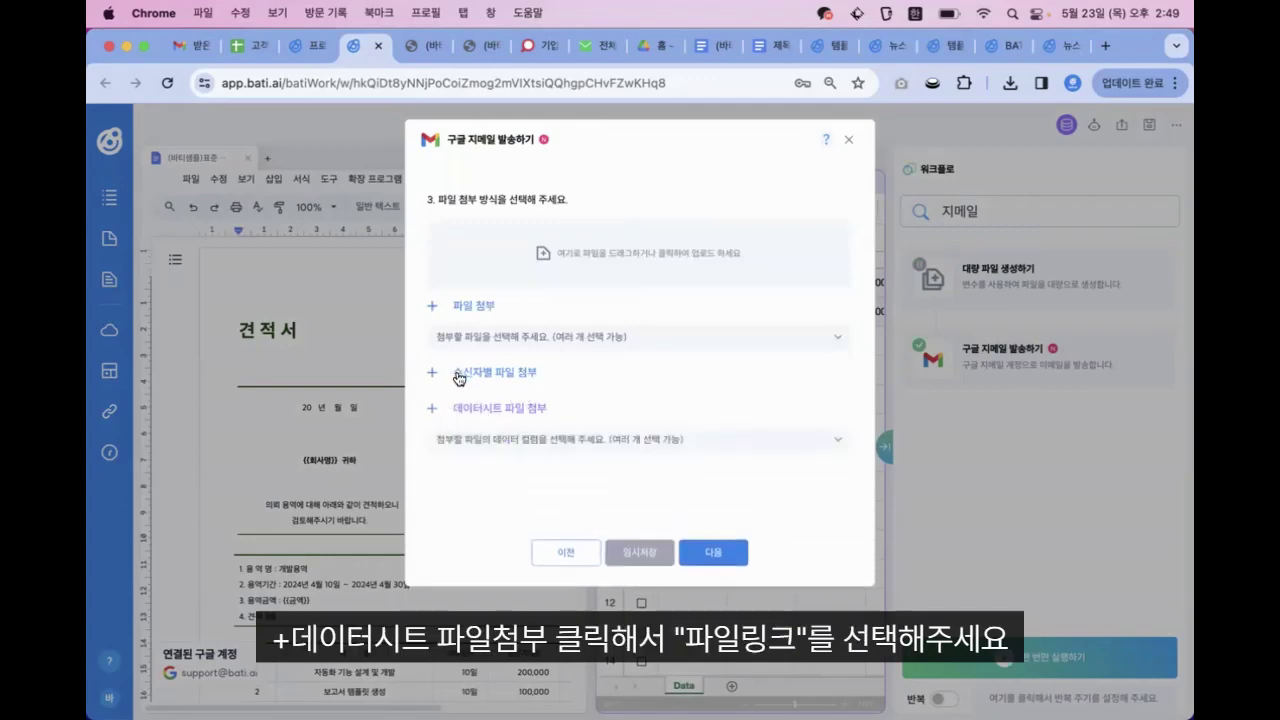
pyautogui.click(570, 438)
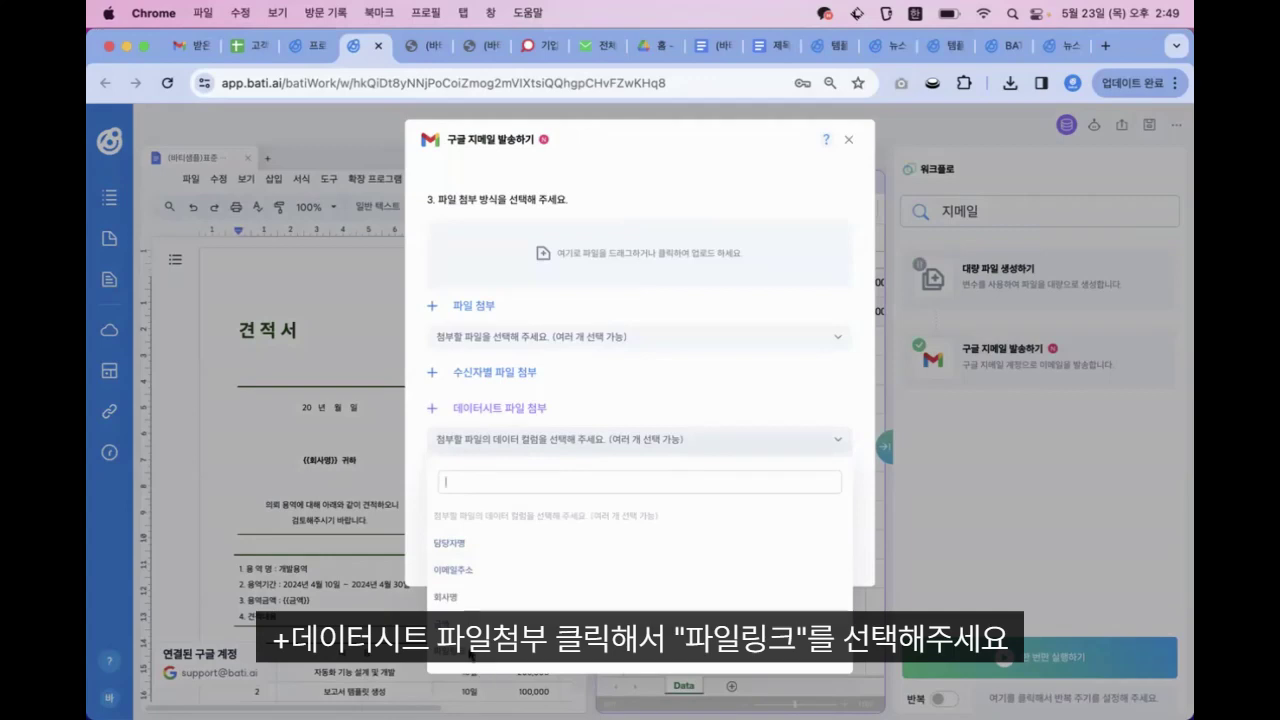
pyautogui.click(466, 651)
# Preview the email, complete and confirm the Gmail settings, then check the mailbox
pyautogui.click(709, 550)
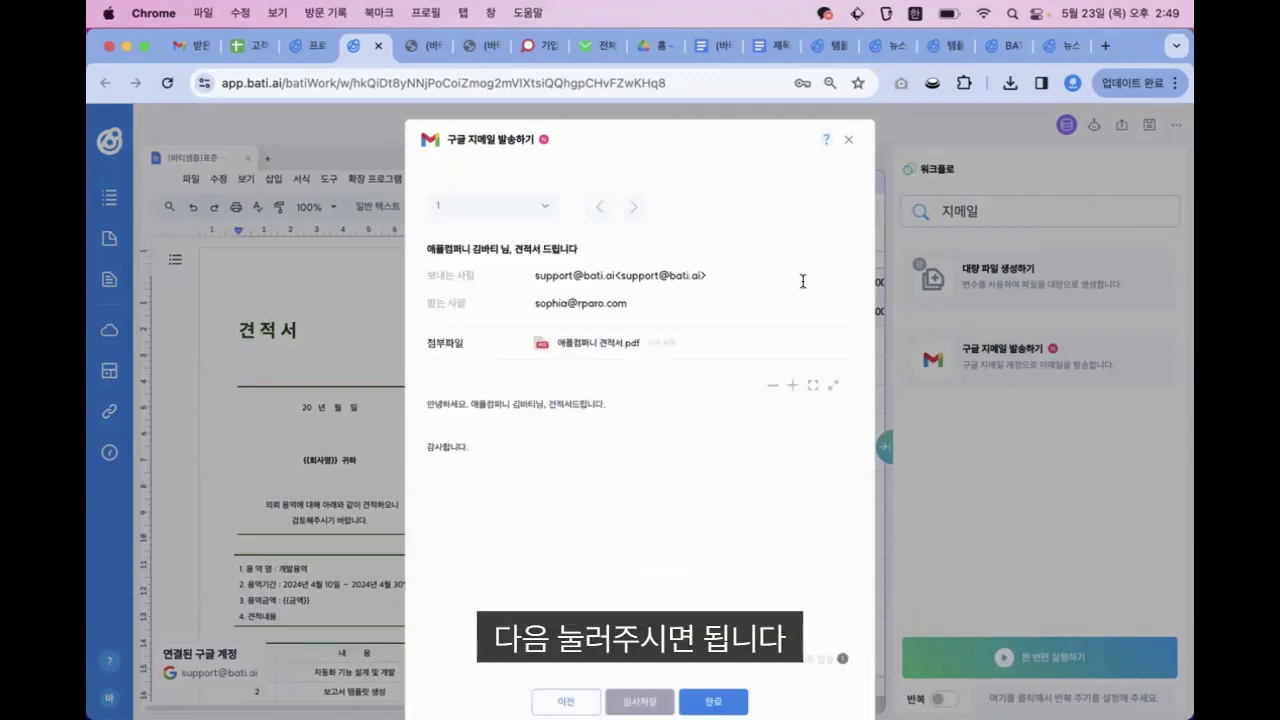
pyautogui.click(713, 701)
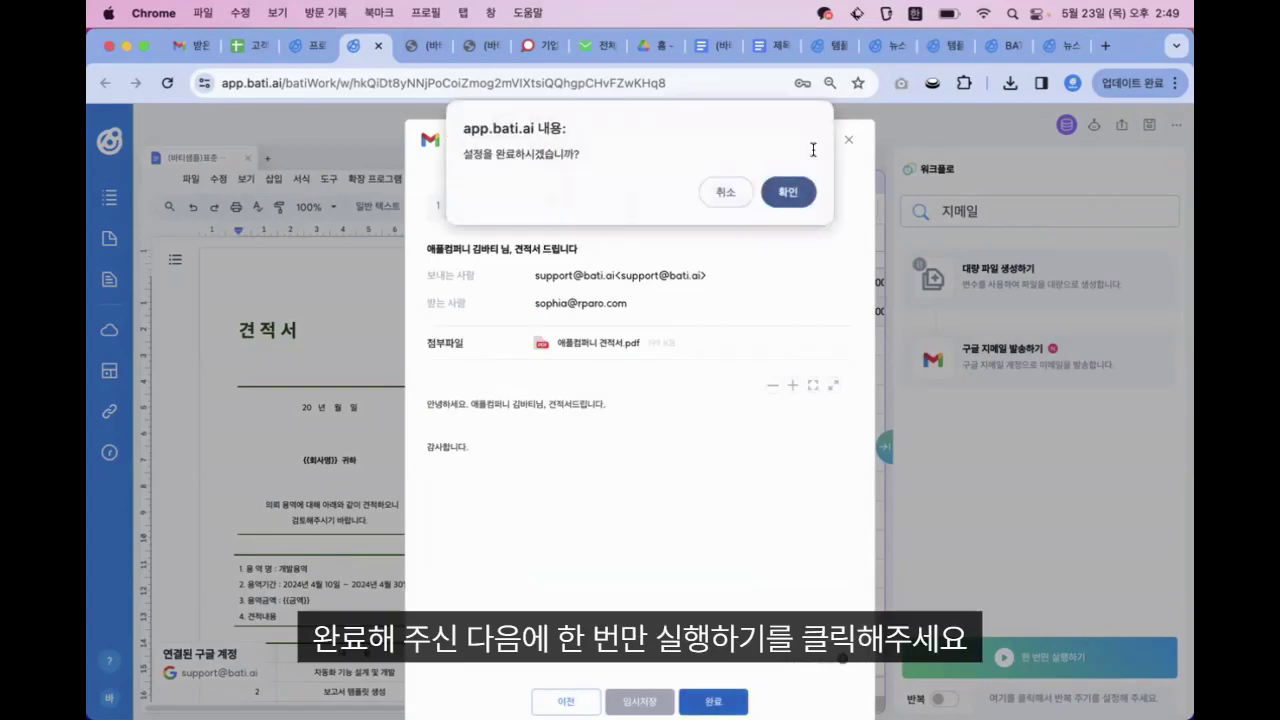
pyautogui.click(788, 194)
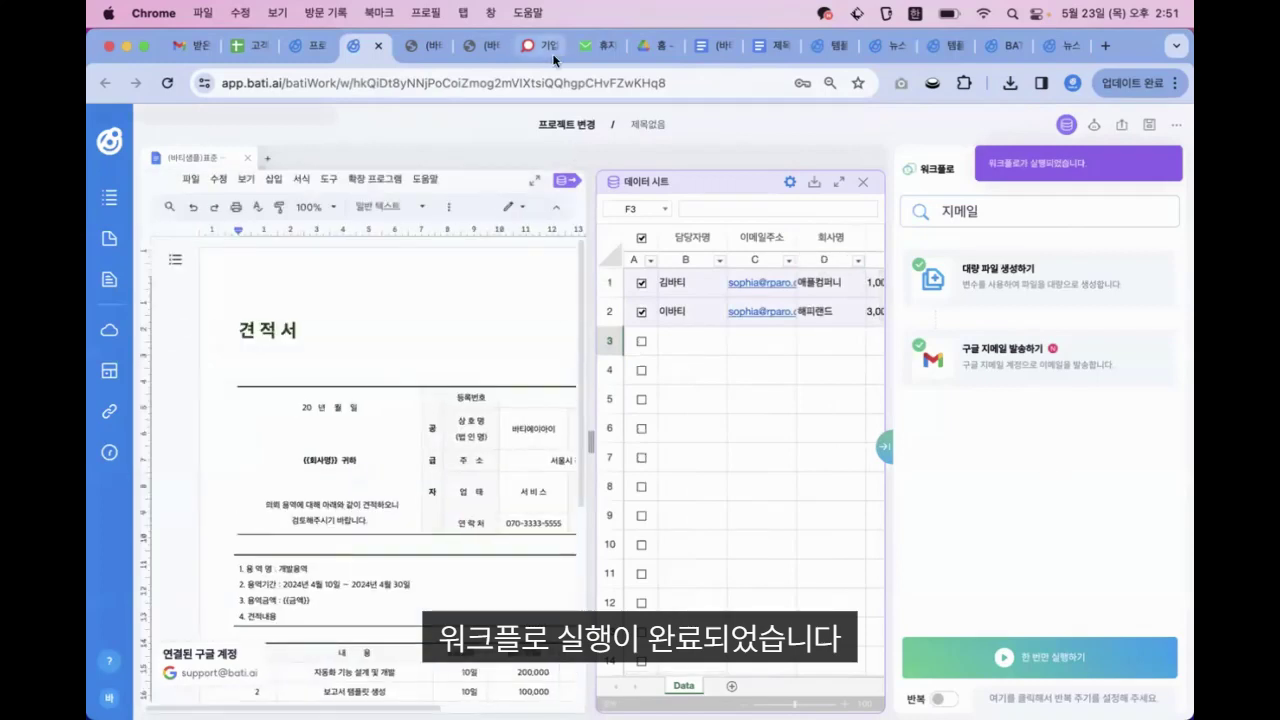
pyautogui.click(590, 45)
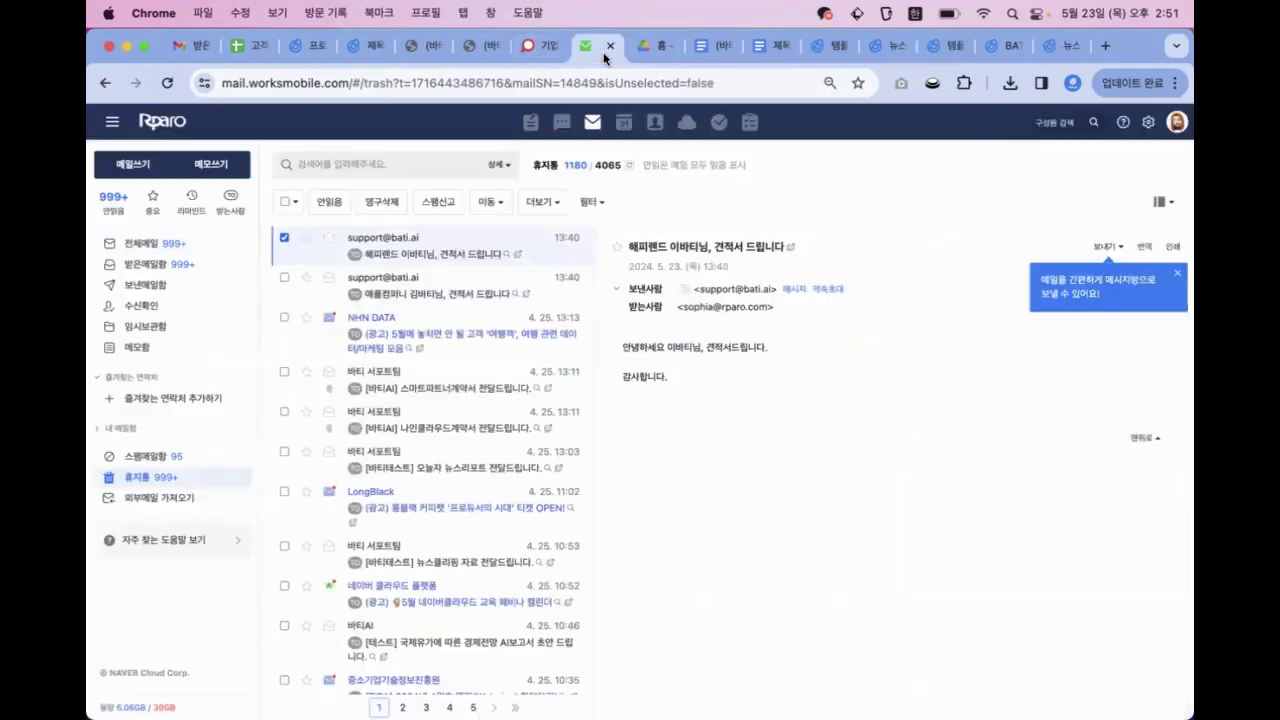
# Refresh 전체메일 and open the 애플컴퍼니 quote email's PDF attachment
pyautogui.click(145, 247)
pyautogui.click(503, 255)
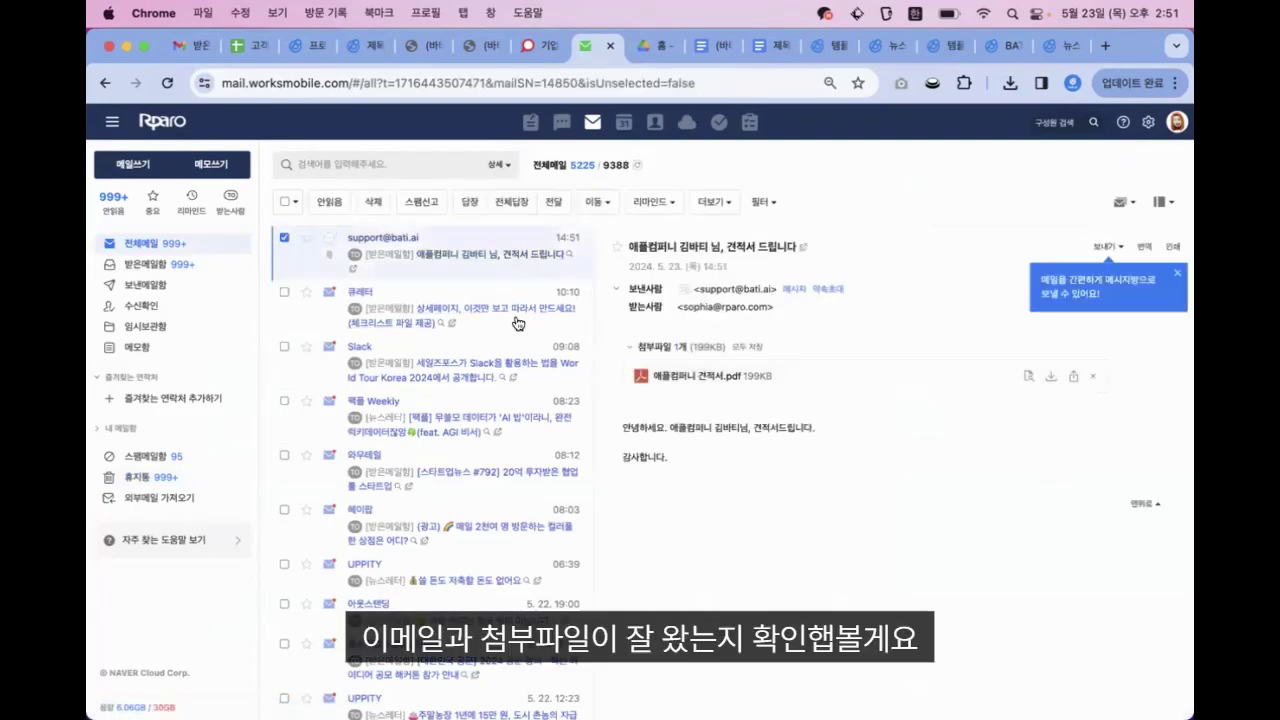
pyautogui.click(140, 243)
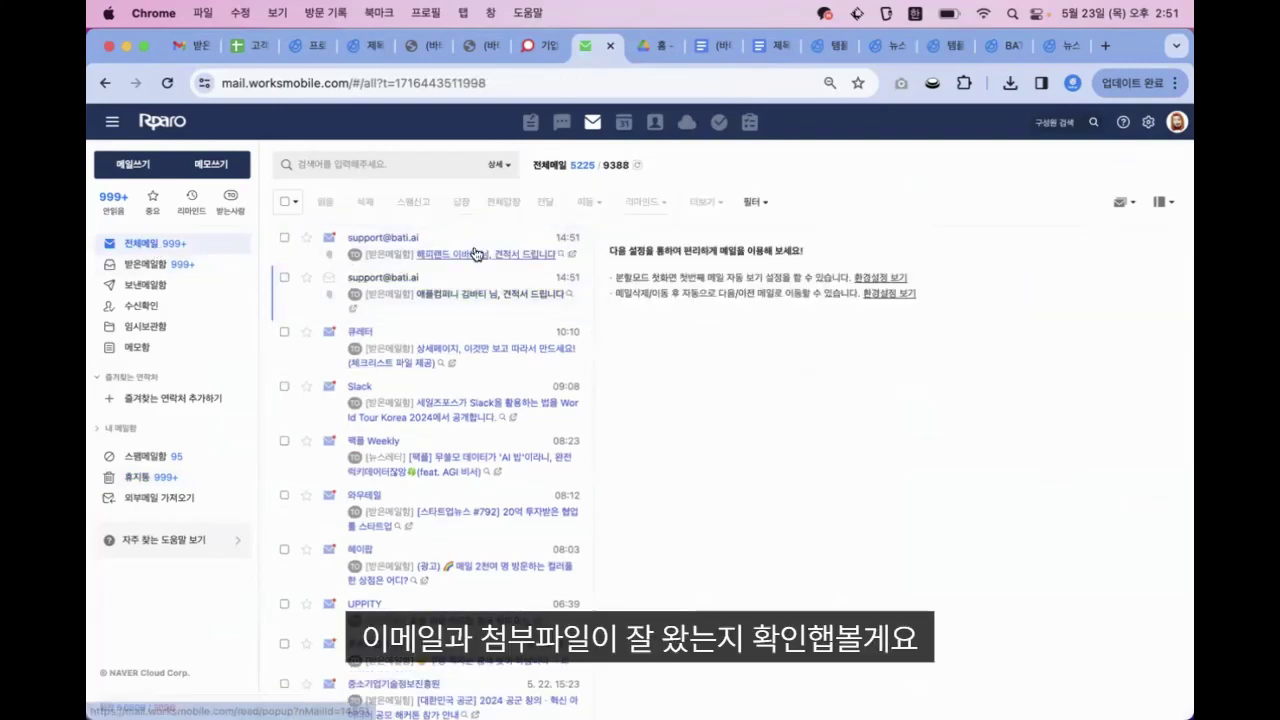
pyautogui.click(476, 253)
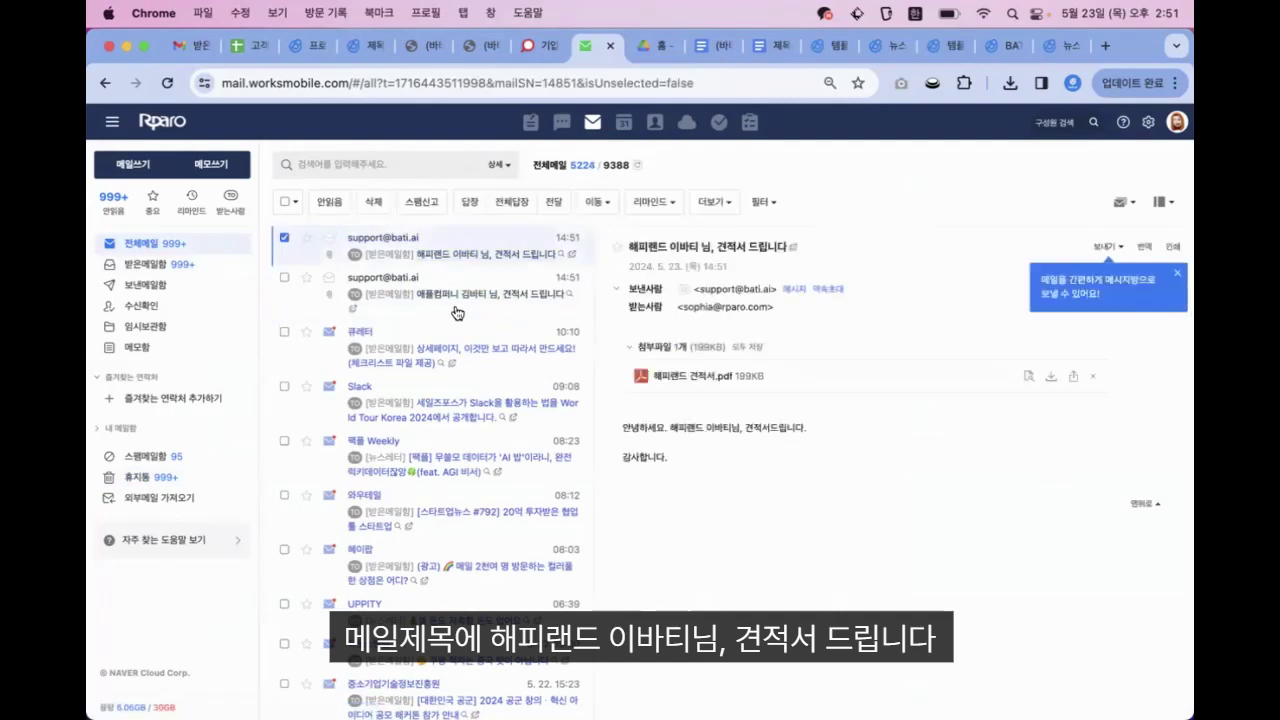
pyautogui.click(492, 296)
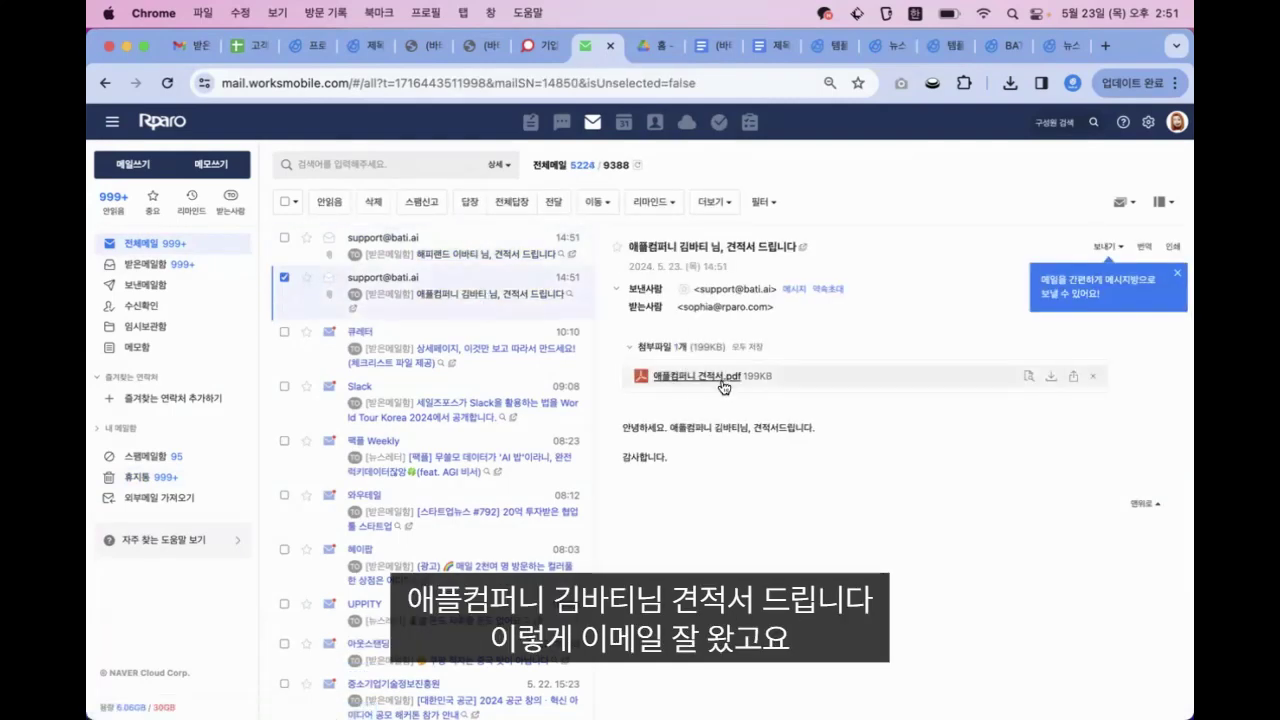
pyautogui.click(722, 380)
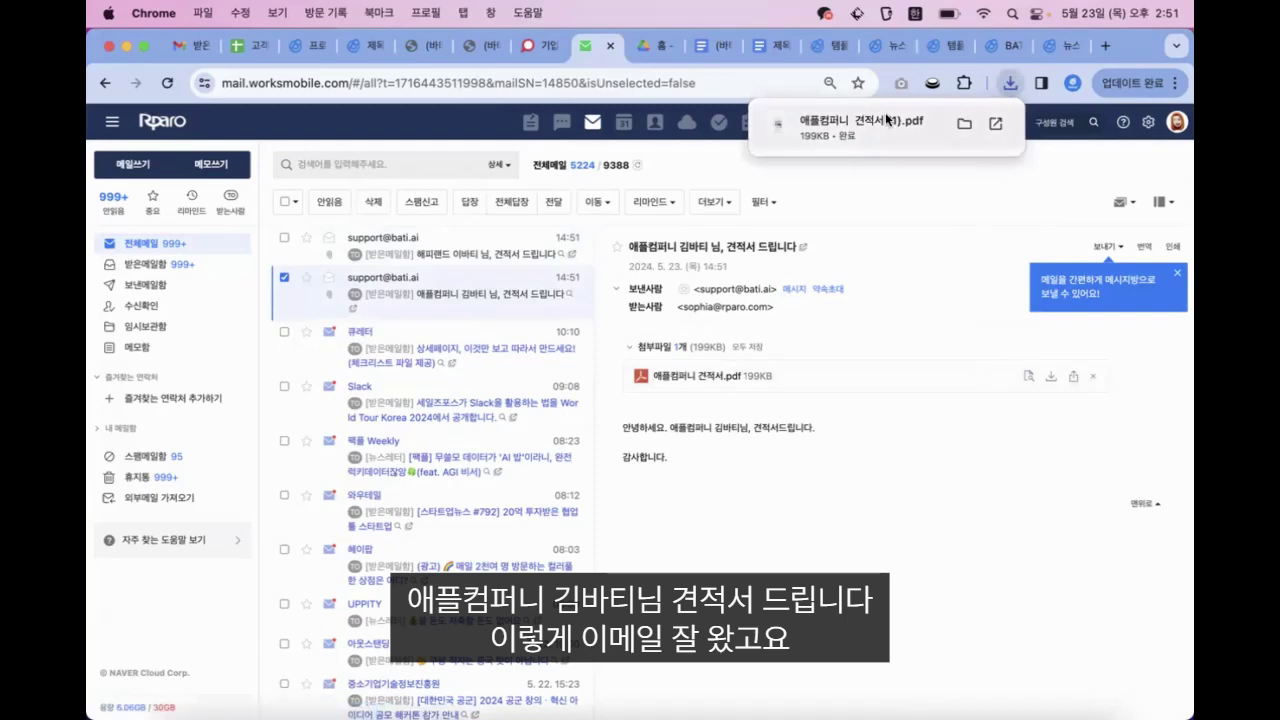
pyautogui.click(886, 119)
pyautogui.scroll(-5, 560, 390)
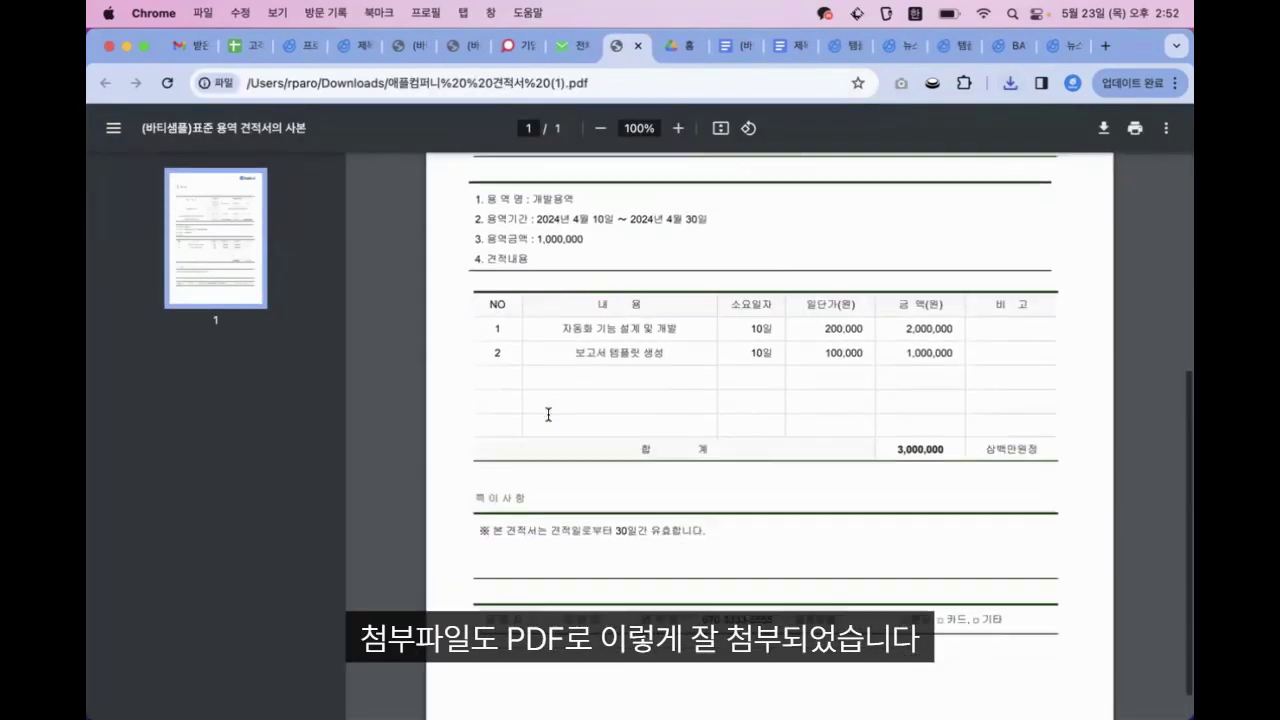
pyautogui.scroll(5, 547, 413)
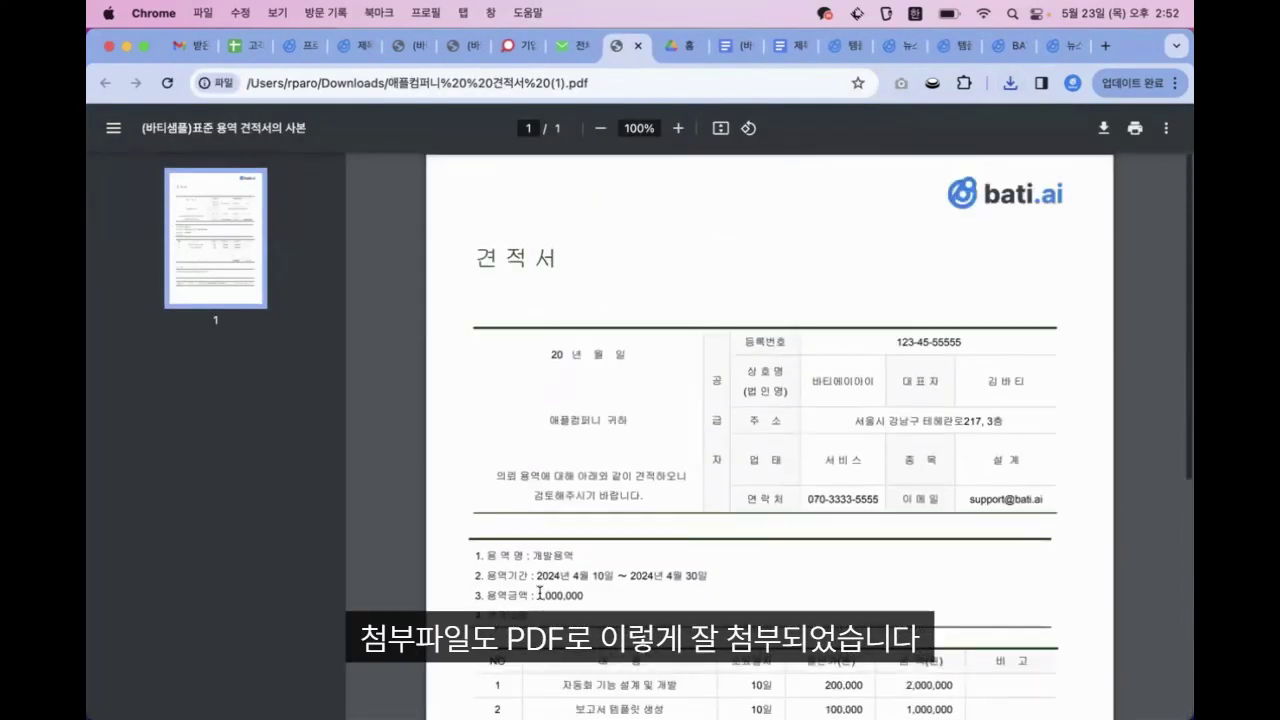
# Open the 해피랜드 quote email's downloaded PDF, review it and close it
pyautogui.click(560, 45)
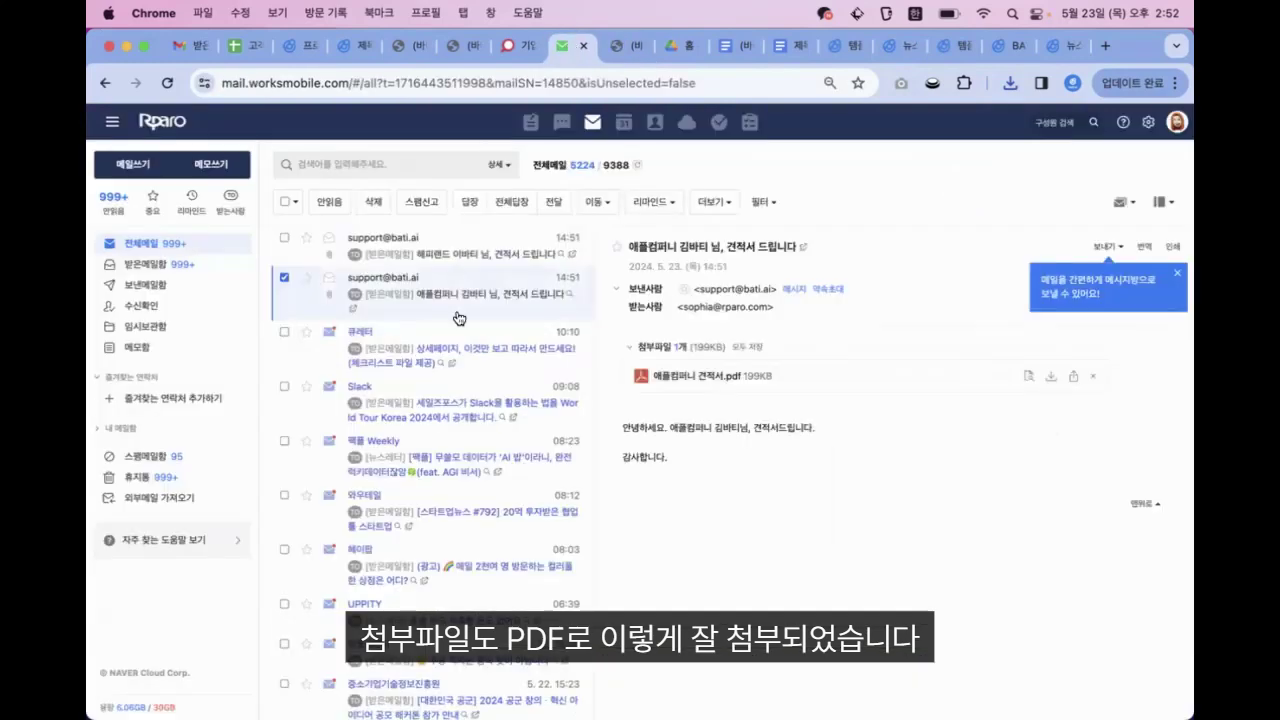
pyautogui.click(455, 252)
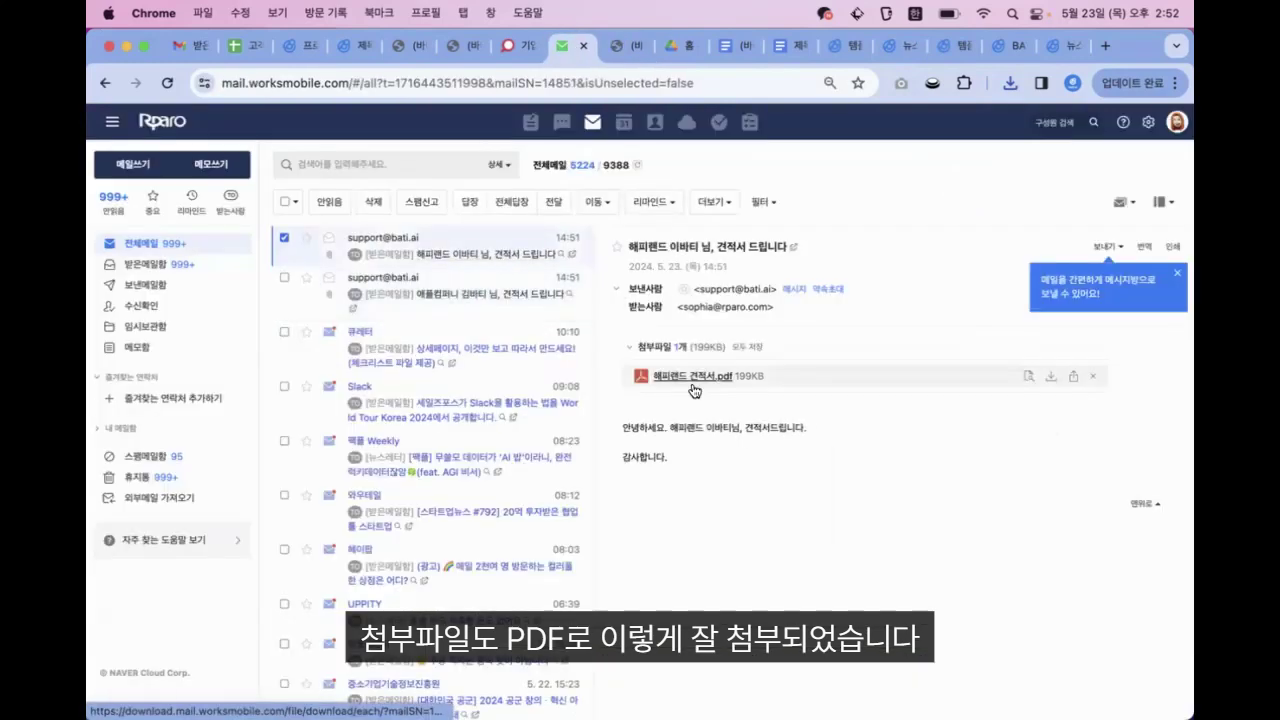
pyautogui.click(1009, 86)
pyautogui.click(923, 145)
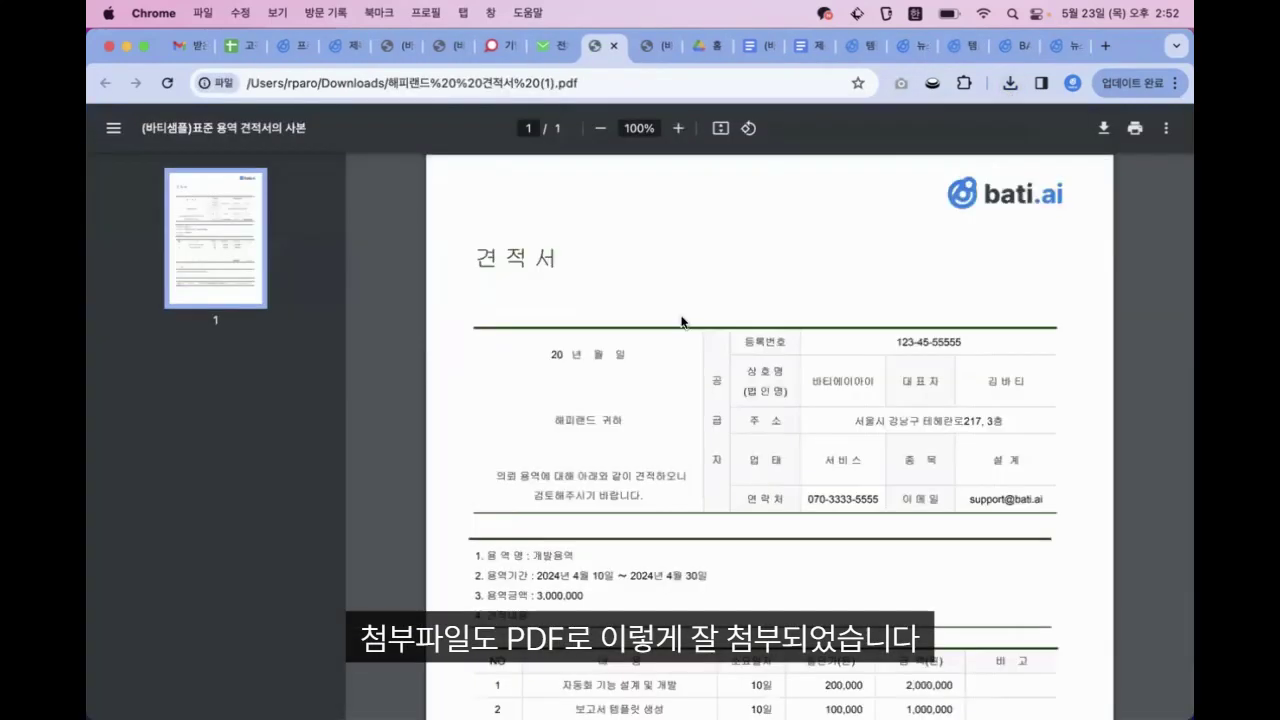
pyautogui.scroll(-5, 598, 563)
pyautogui.scroll(3, 598, 563)
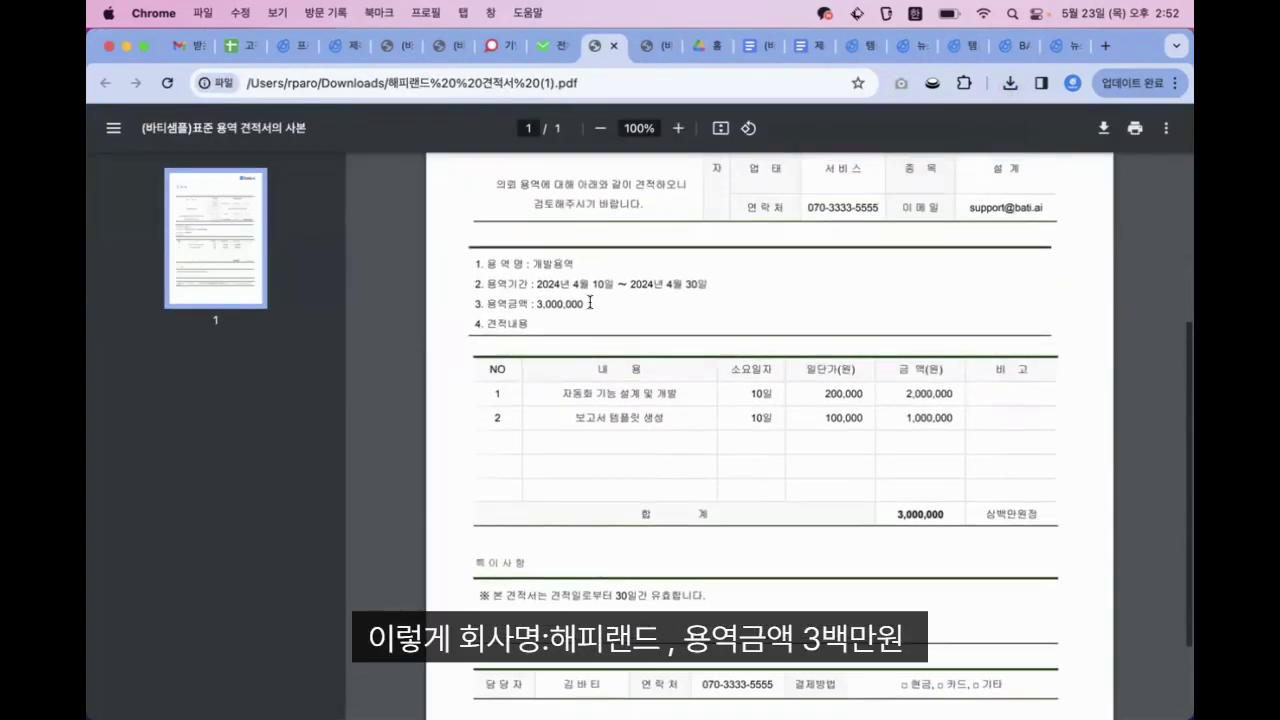
pyautogui.click(614, 45)
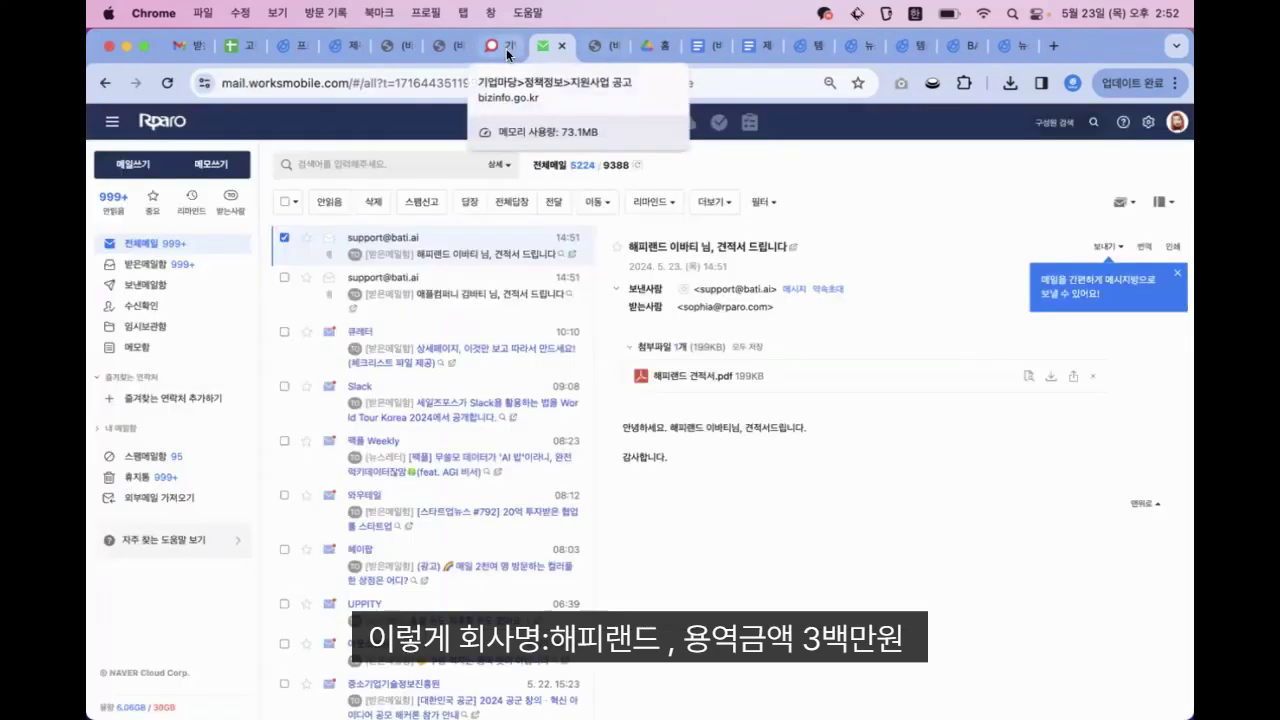
pyautogui.click(492, 50)
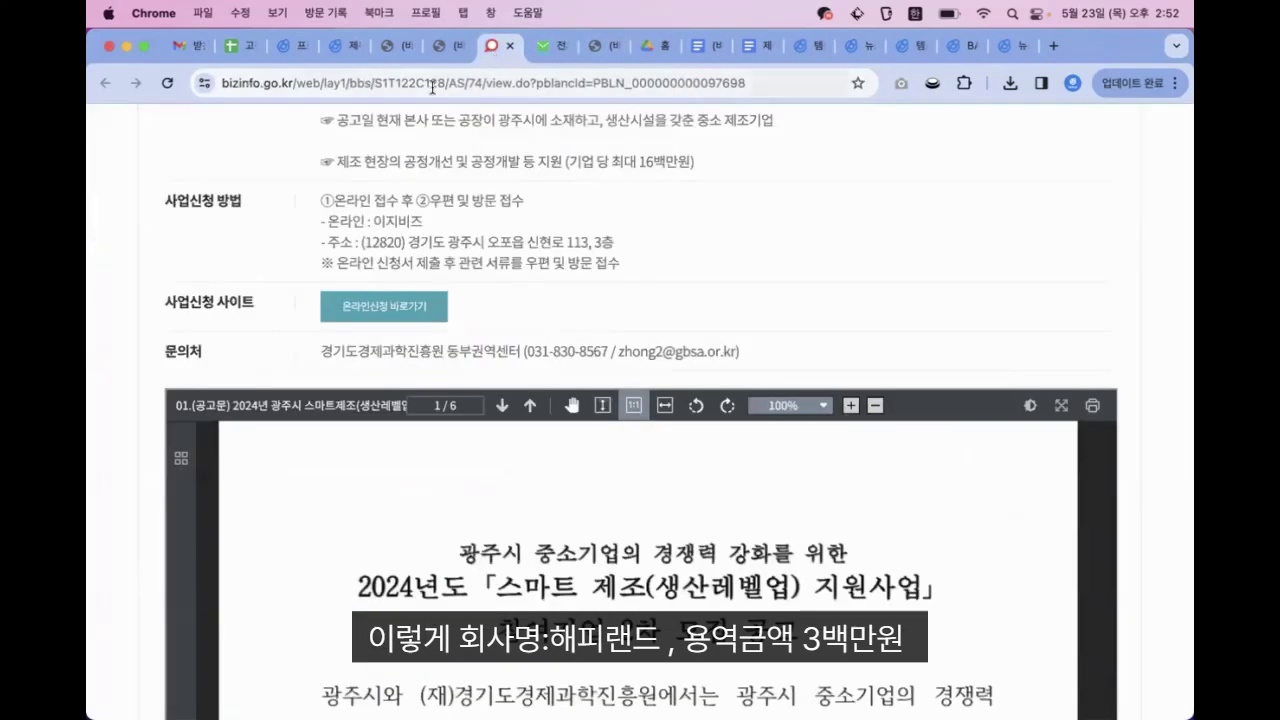
# Search the bati.ai template gallery for 명절 and open 고객 맞춤형 명절 인사 문자 자동 발송하기
pyautogui.press('super+2')
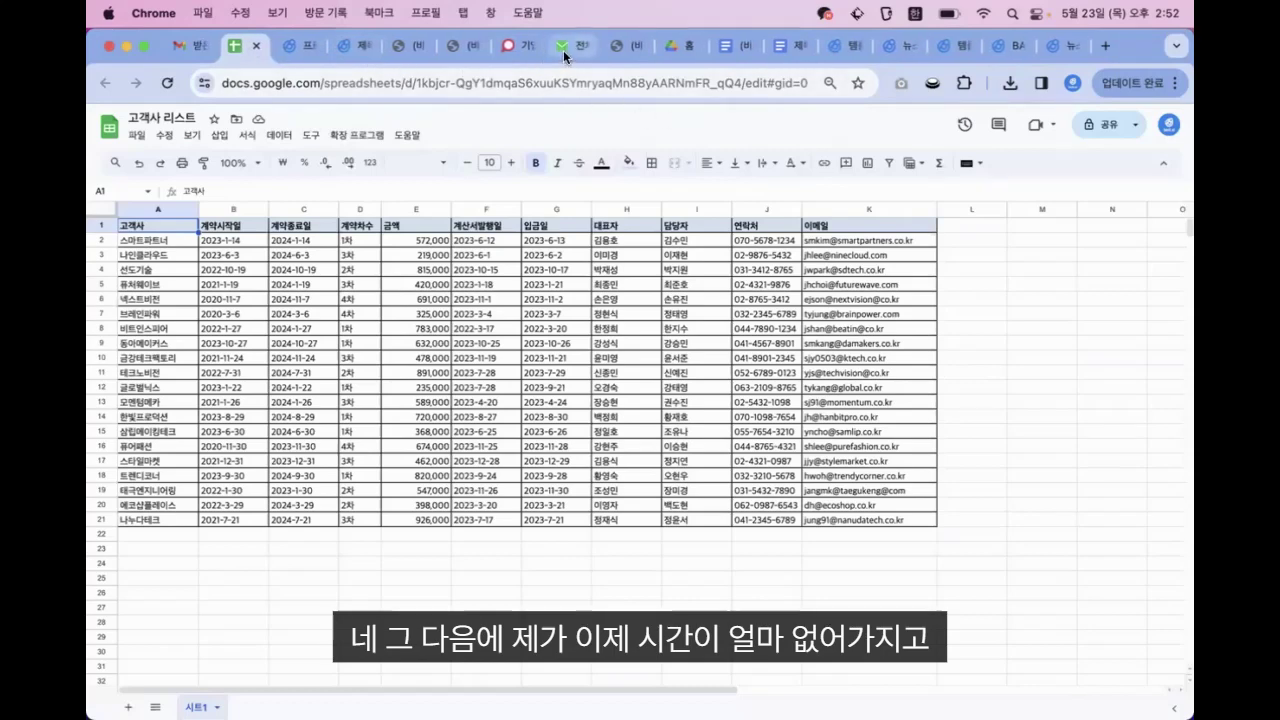
pyautogui.click(342, 50)
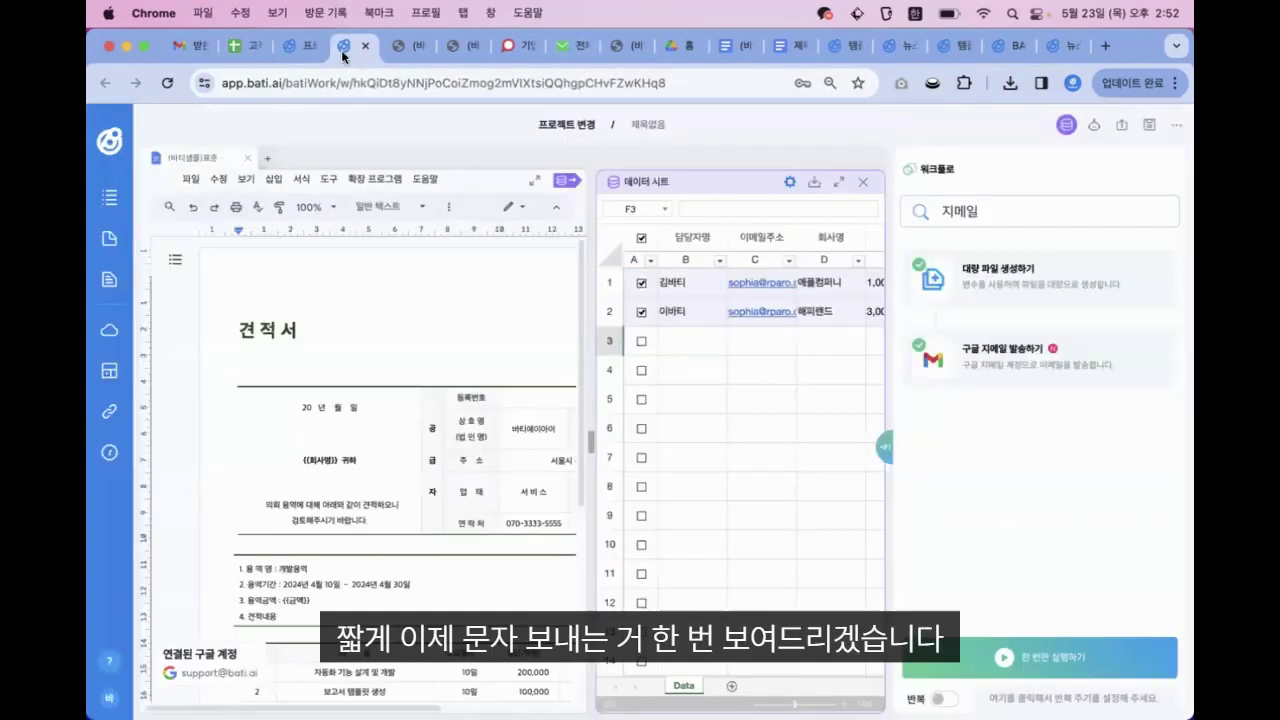
pyautogui.click(296, 51)
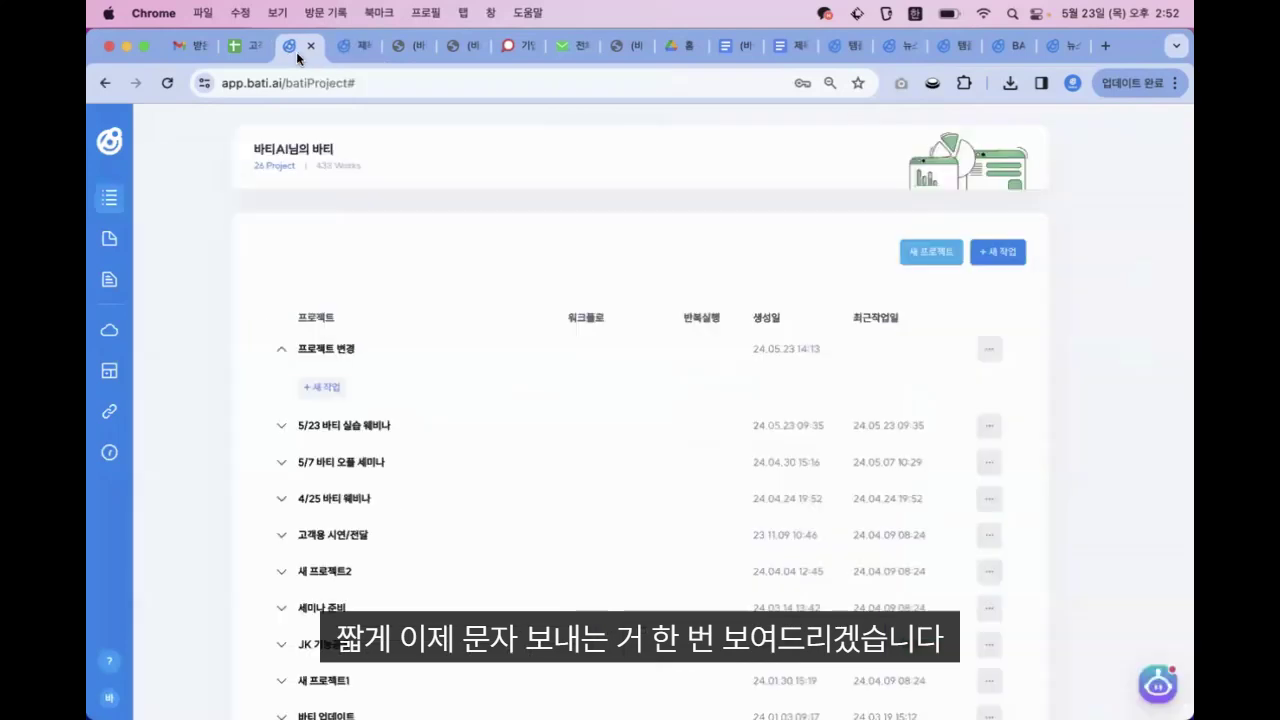
pyautogui.click(167, 83)
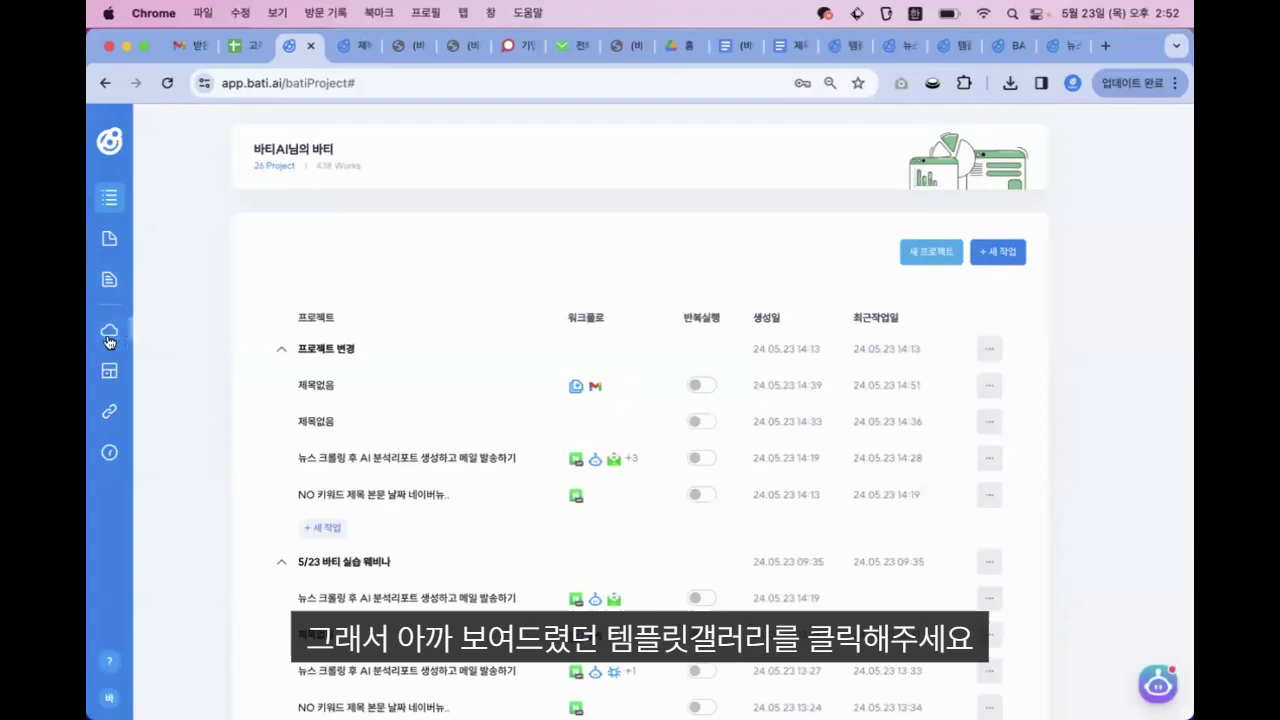
pyautogui.click(109, 370)
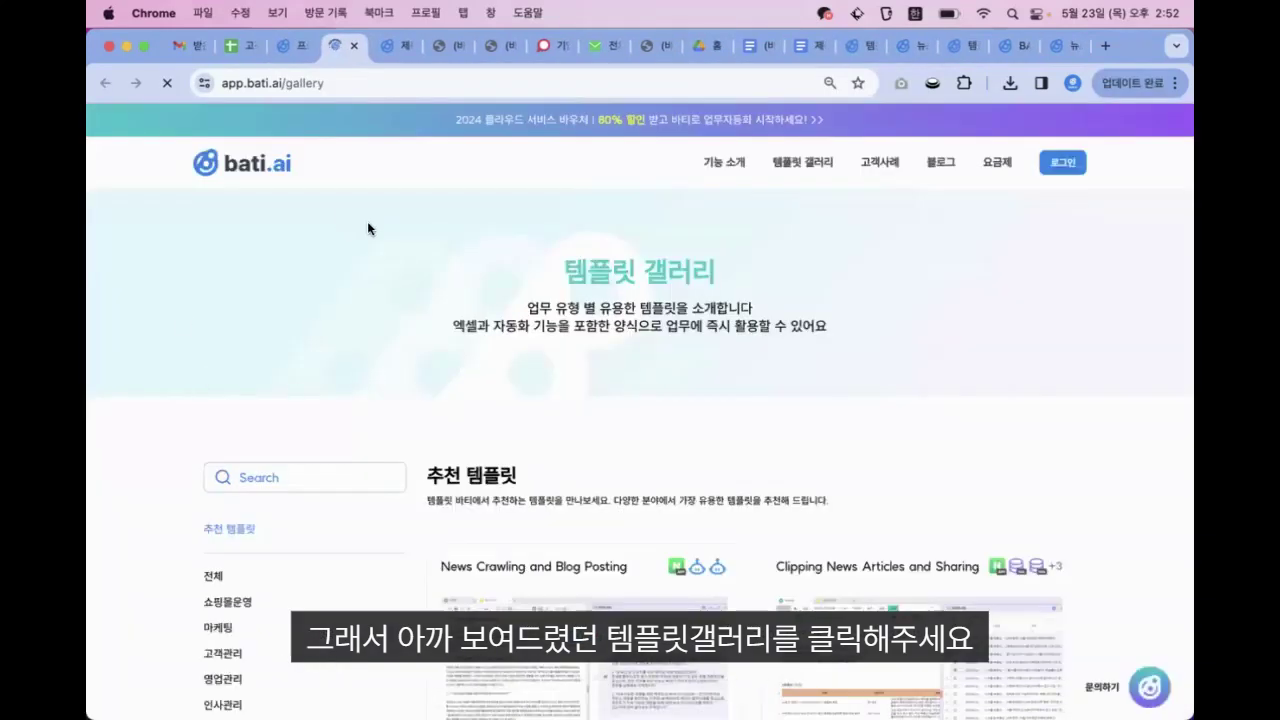
pyautogui.scroll(-3, 266, 500)
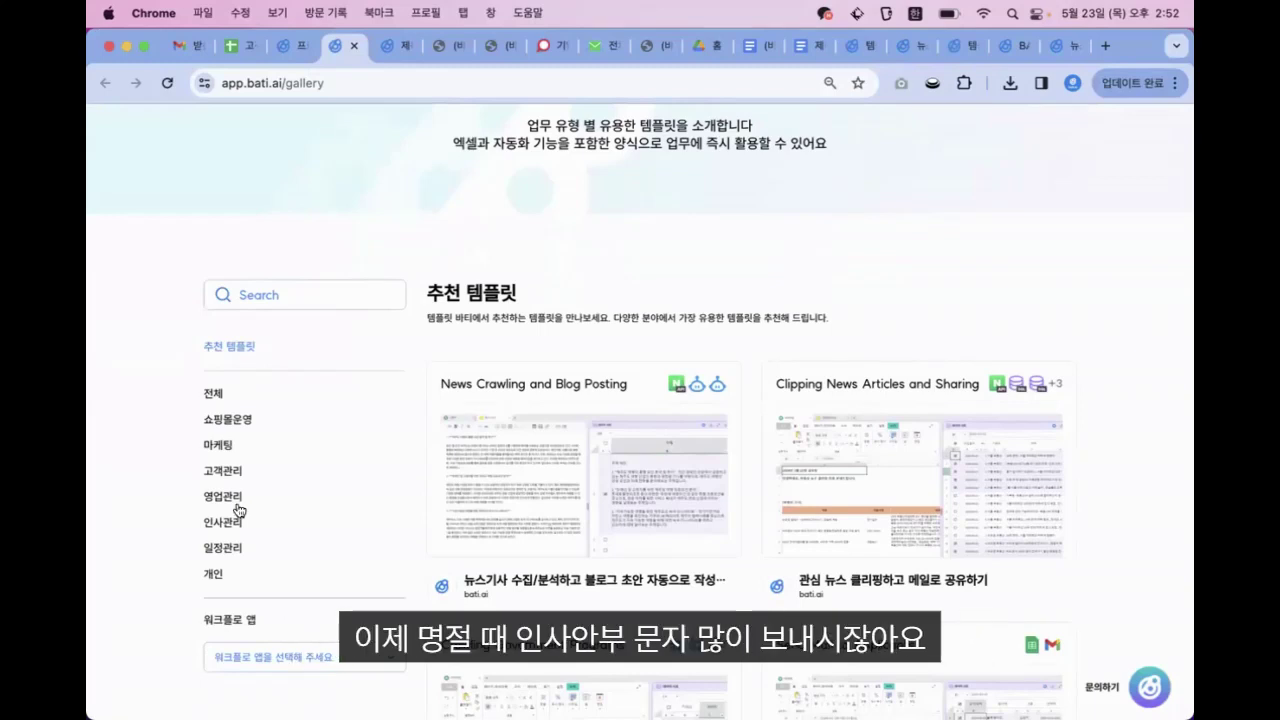
pyautogui.click(257, 287)
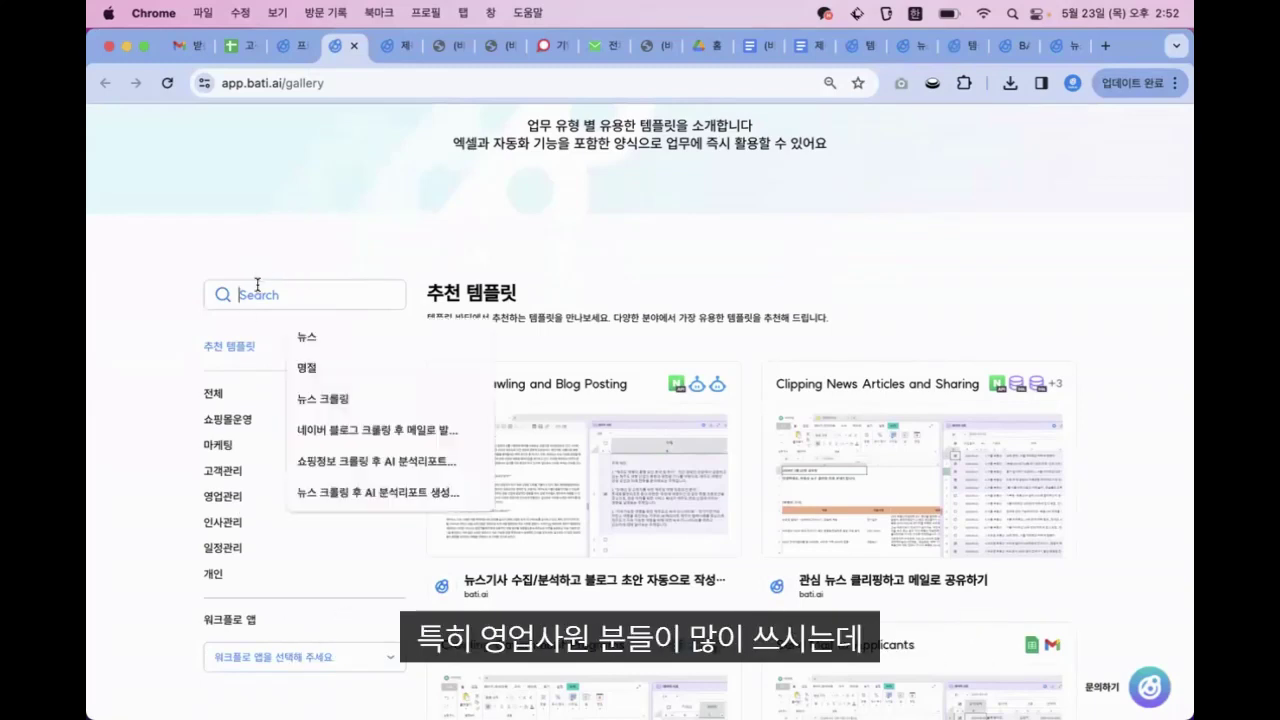
pyautogui.write('명절')
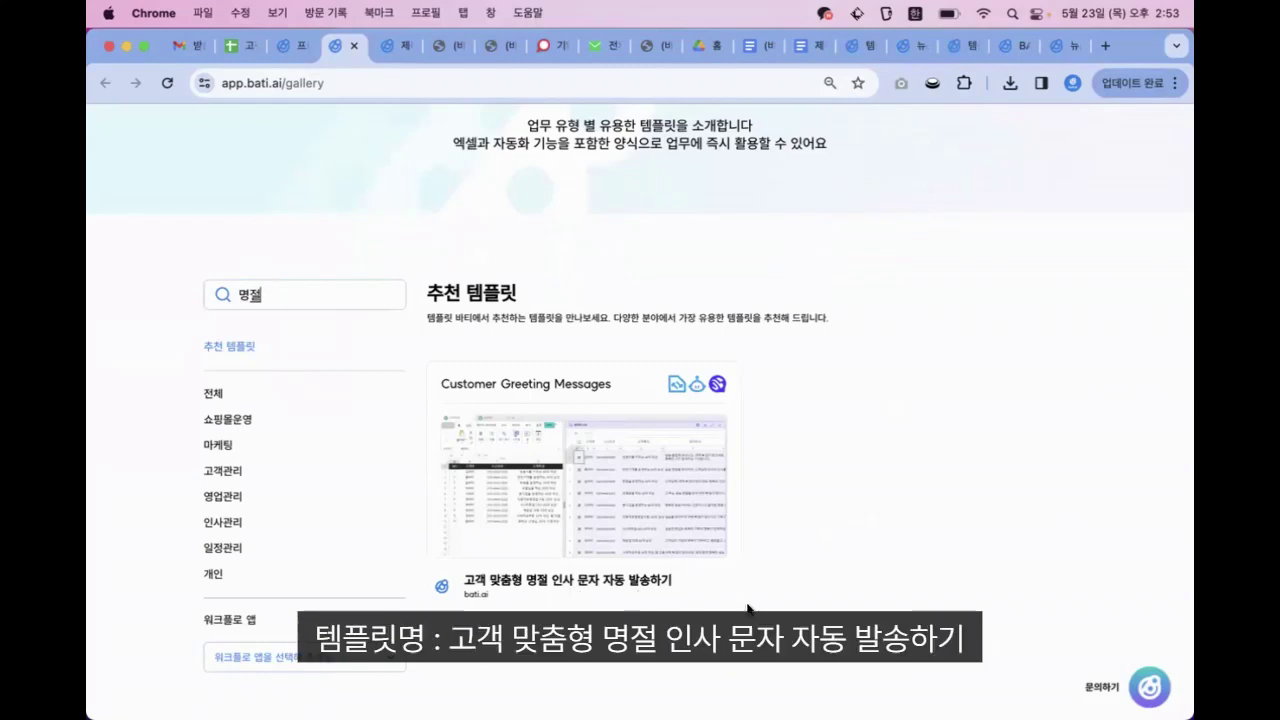
pyautogui.click(686, 525)
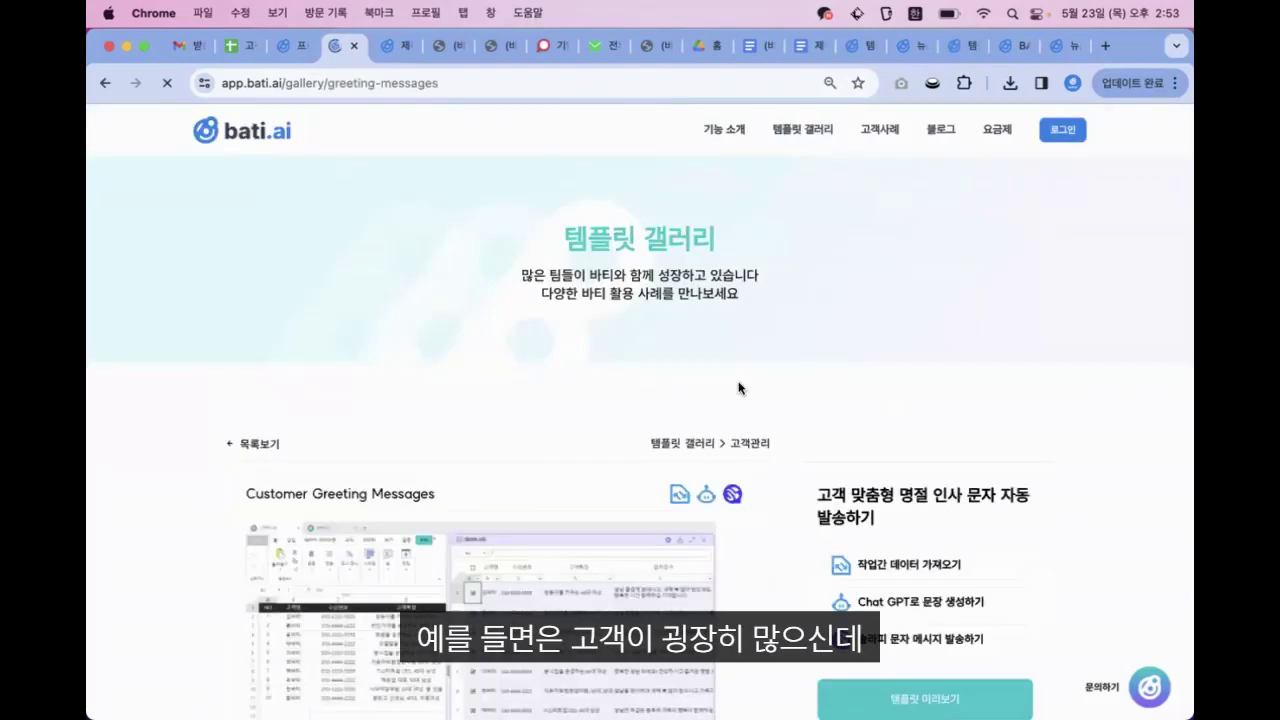
# Scroll through the 명절 greeting template details and open its 템플릿 미리보기
pyautogui.scroll(-5, 738, 388)
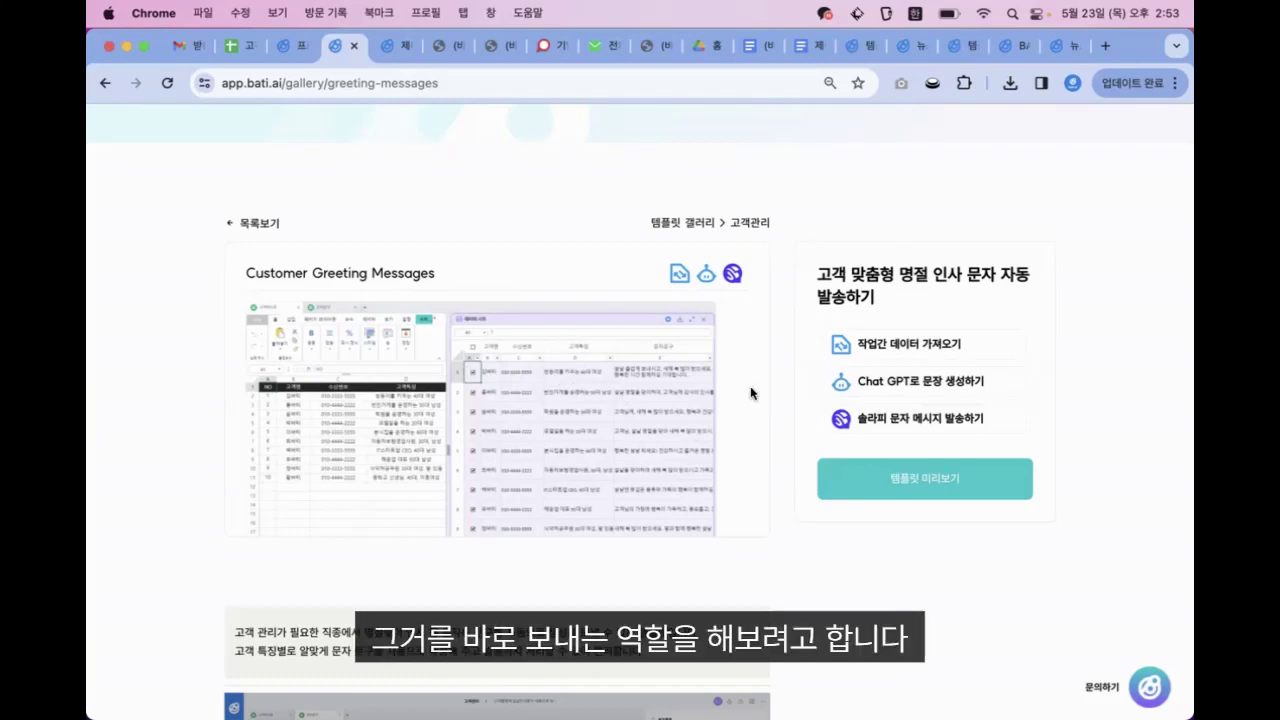
pyautogui.scroll(-2, 745, 600)
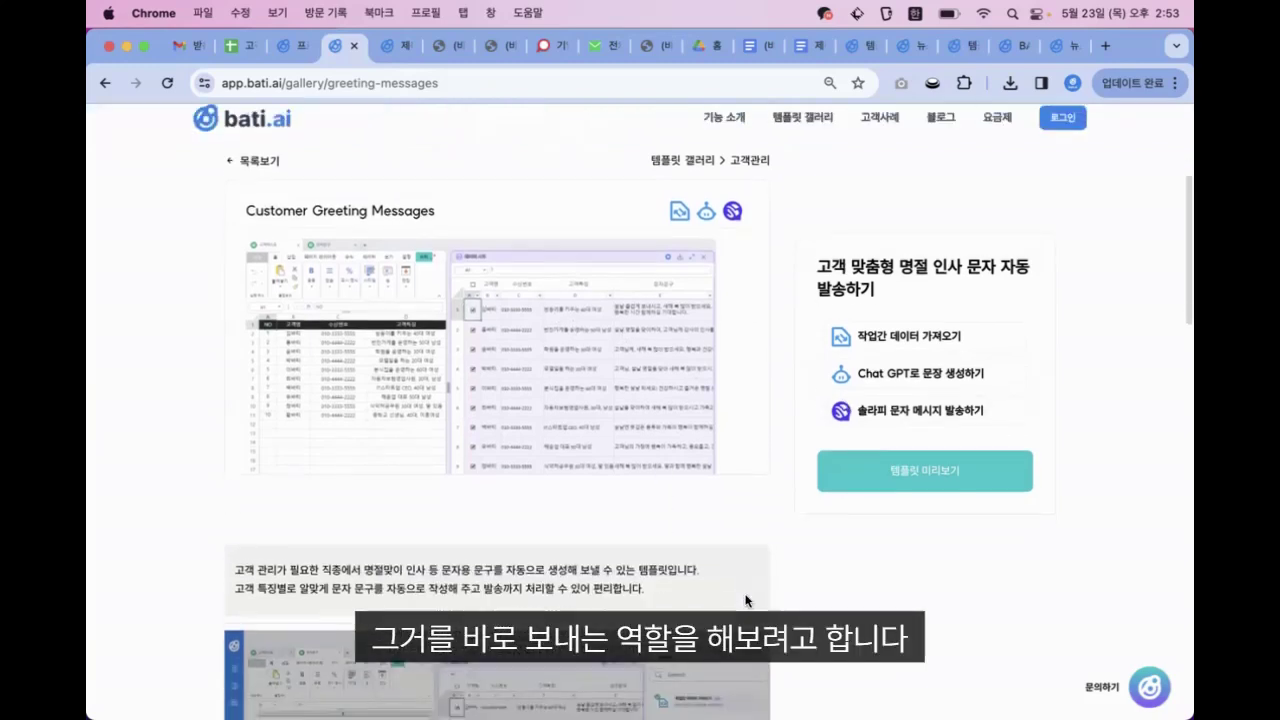
pyautogui.scroll(4, 698, 377)
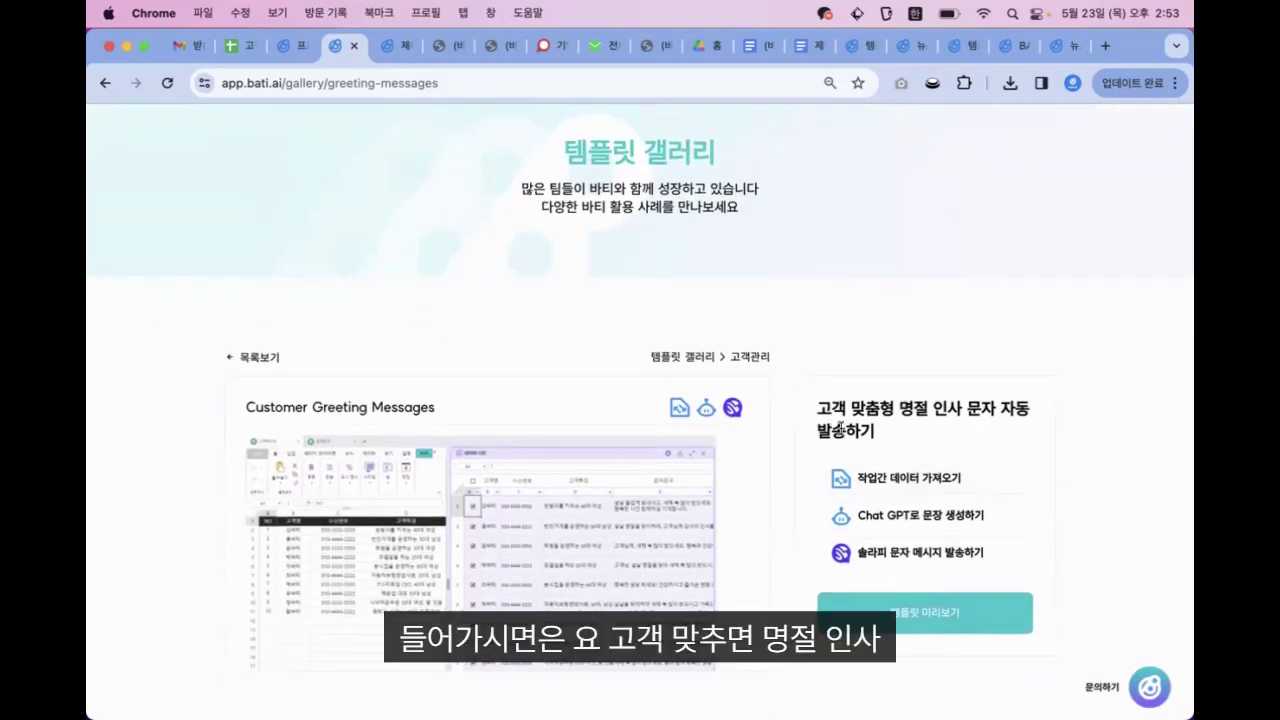
pyautogui.scroll(-3, 897, 440)
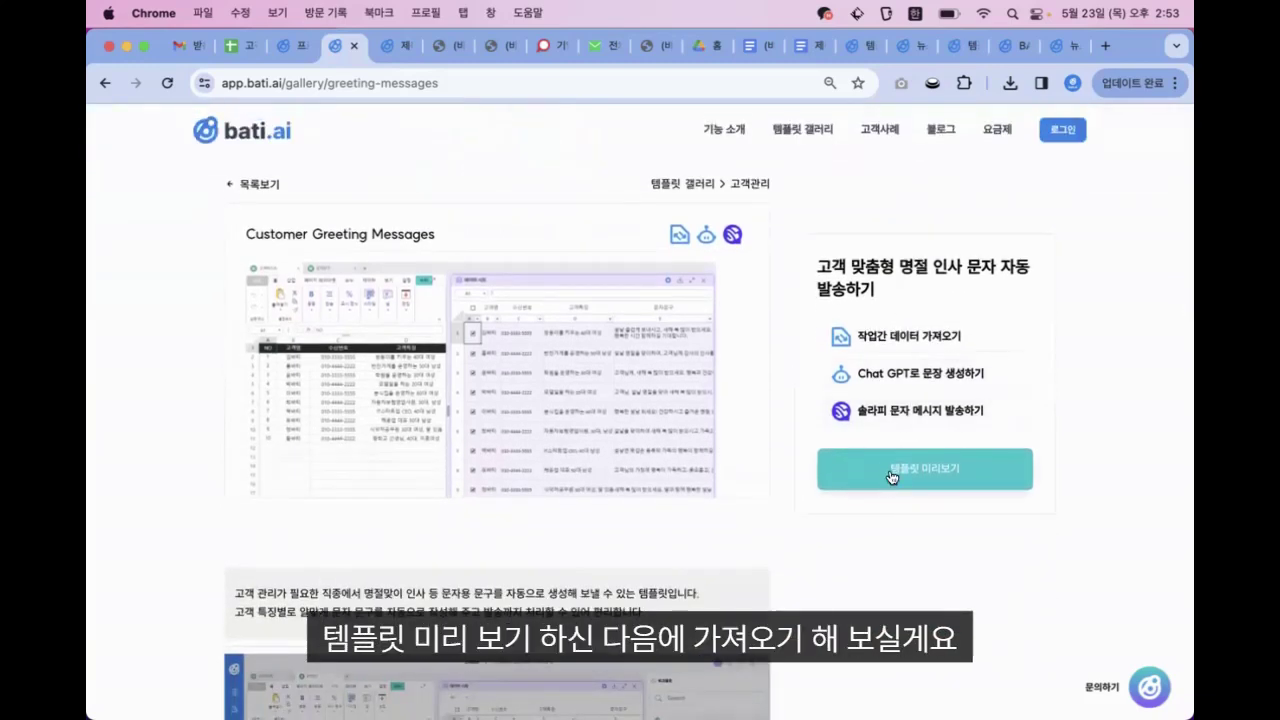
pyautogui.click(893, 478)
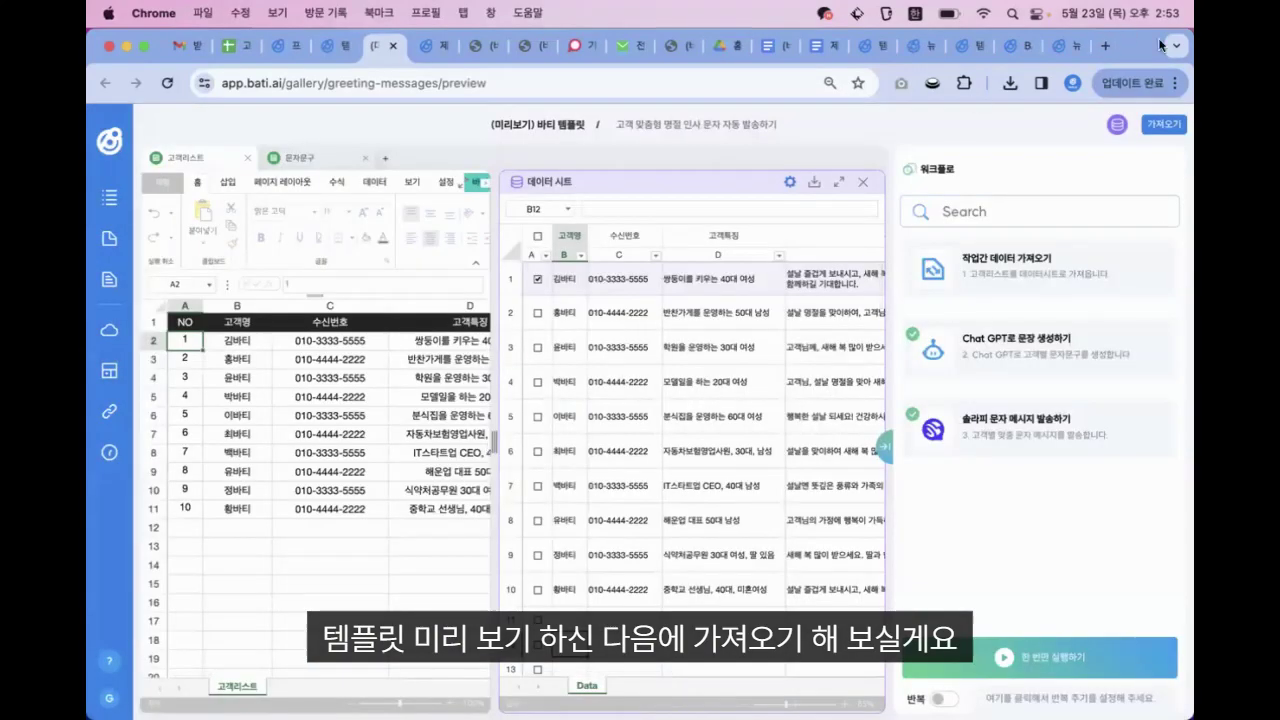
# Import the template into a new project and widen the panels to reveal the 문자문구 column
pyautogui.click(1163, 124)
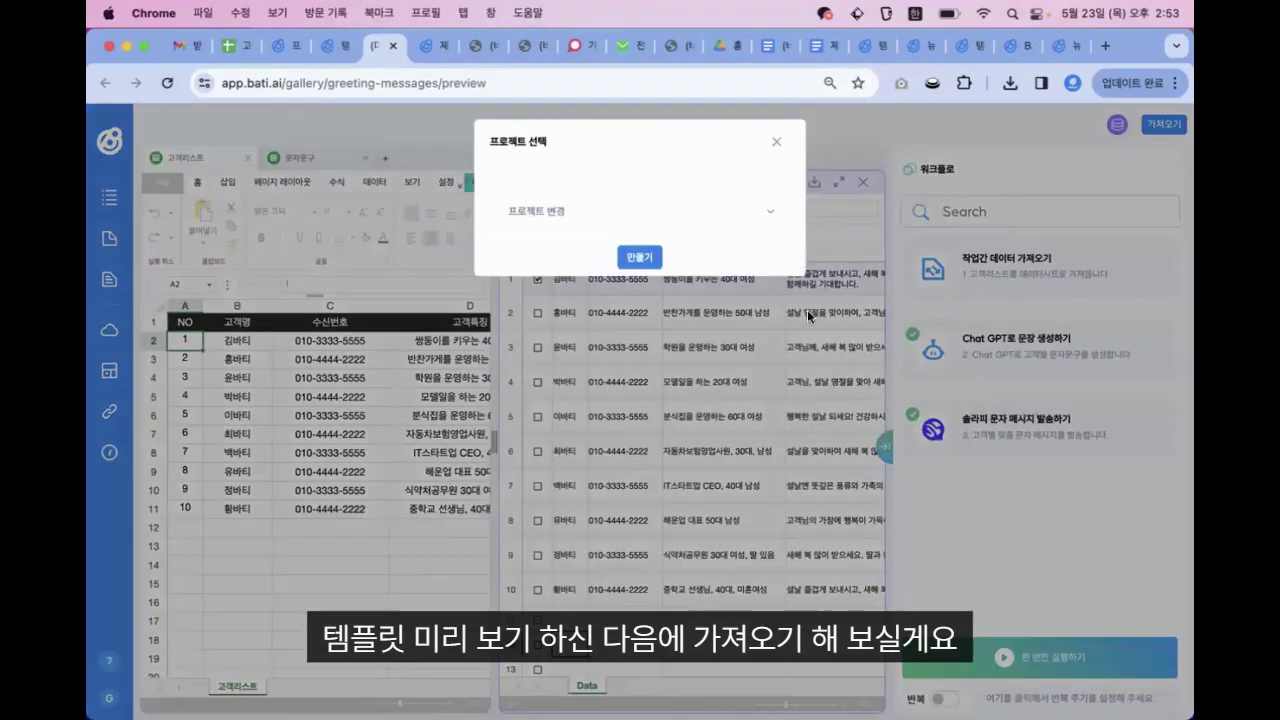
pyautogui.click(658, 259)
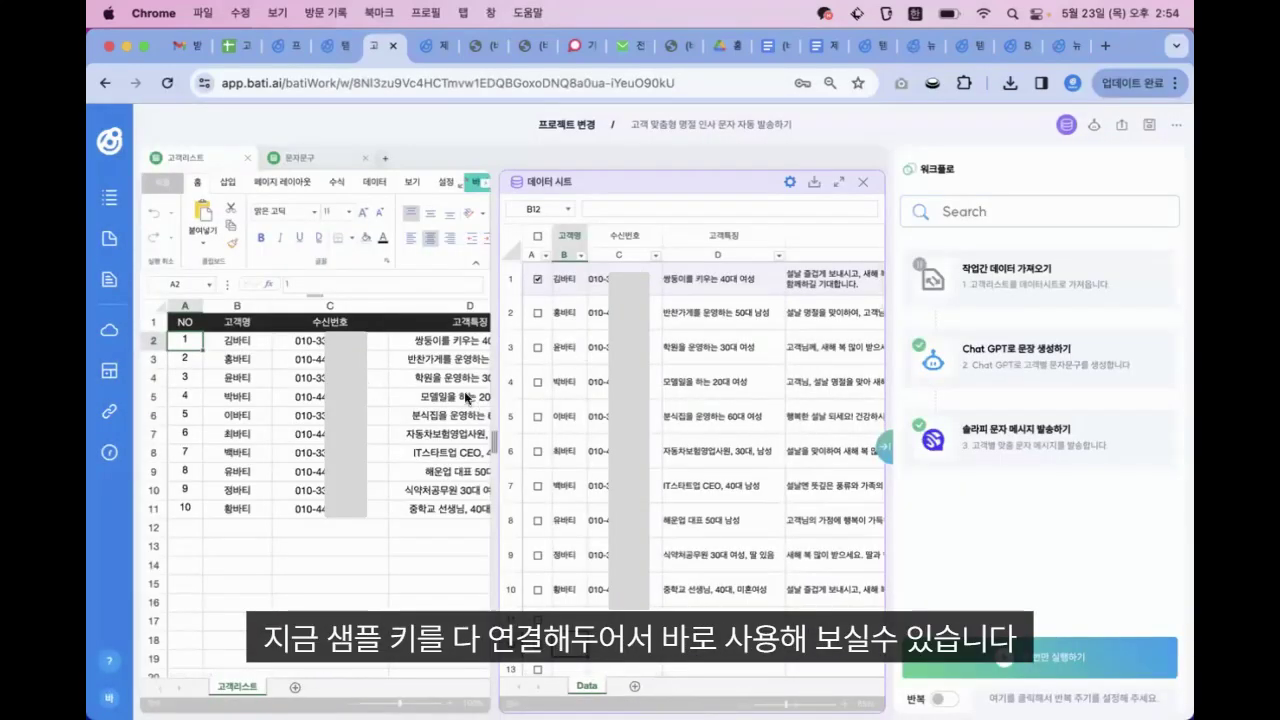
pyautogui.moveTo(492, 438); pyautogui.dragTo(590, 438)
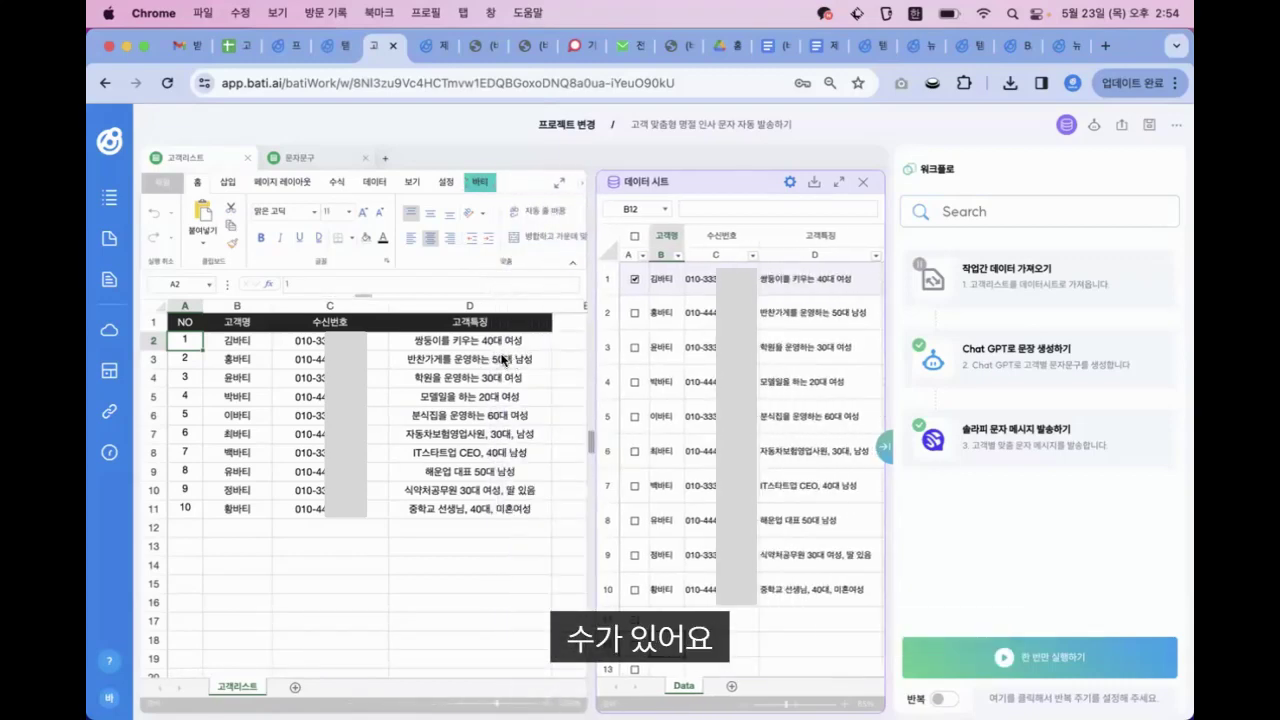
pyautogui.click(506, 356)
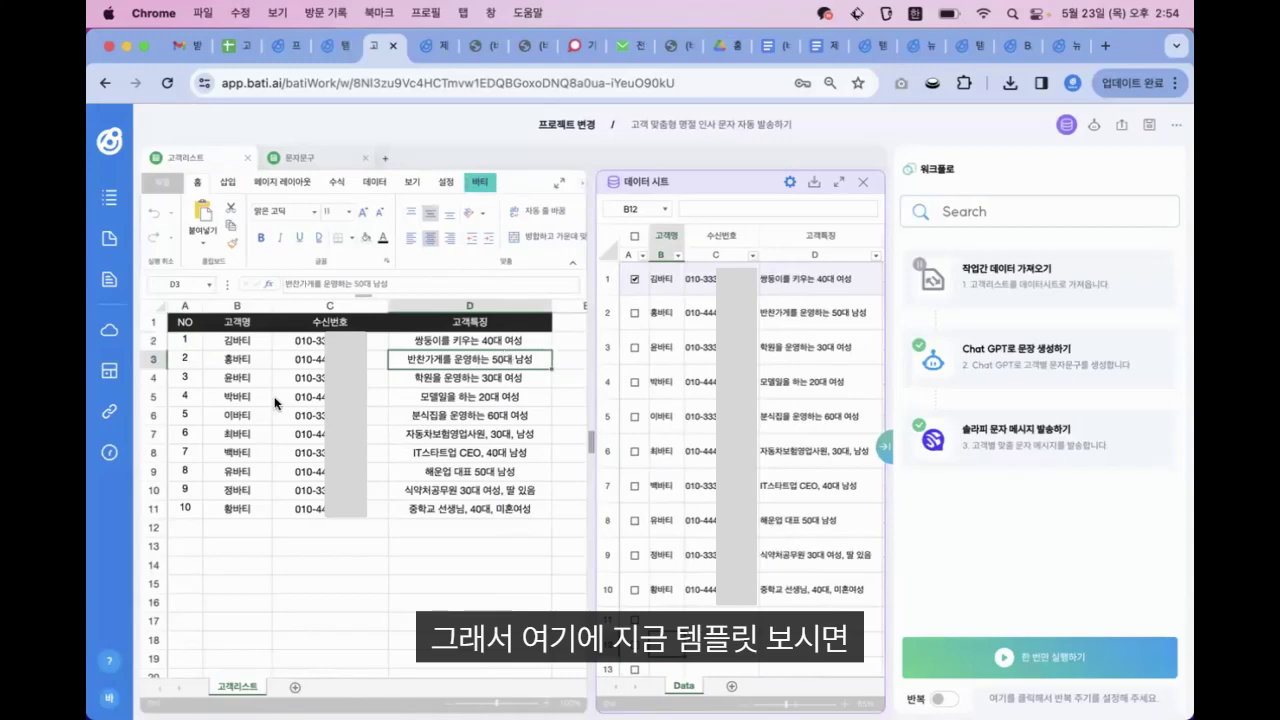
pyautogui.press('Up')
pyautogui.press('Up')
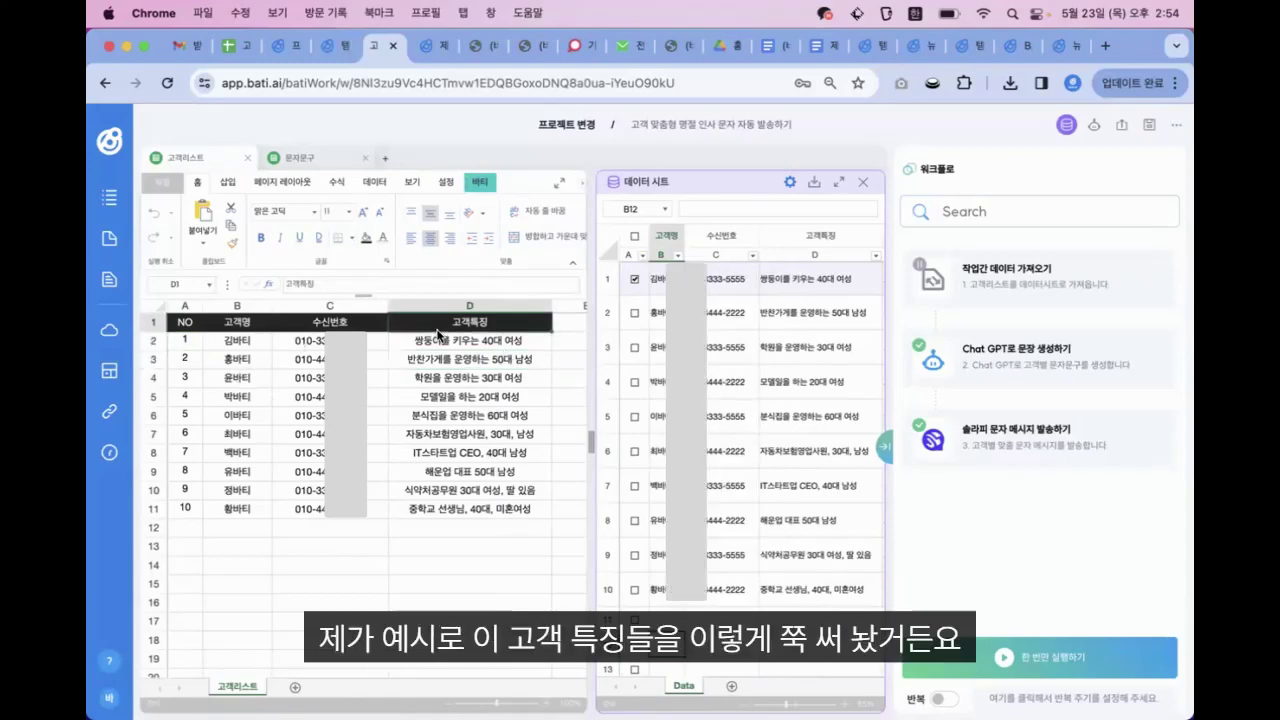
pyautogui.press('Down')
pyautogui.press('Down')
pyautogui.press('Down')
pyautogui.press('Down')
pyautogui.press('Down')
pyautogui.press('Down')
pyautogui.press('Down')
pyautogui.press('Down')
pyautogui.press('Down')
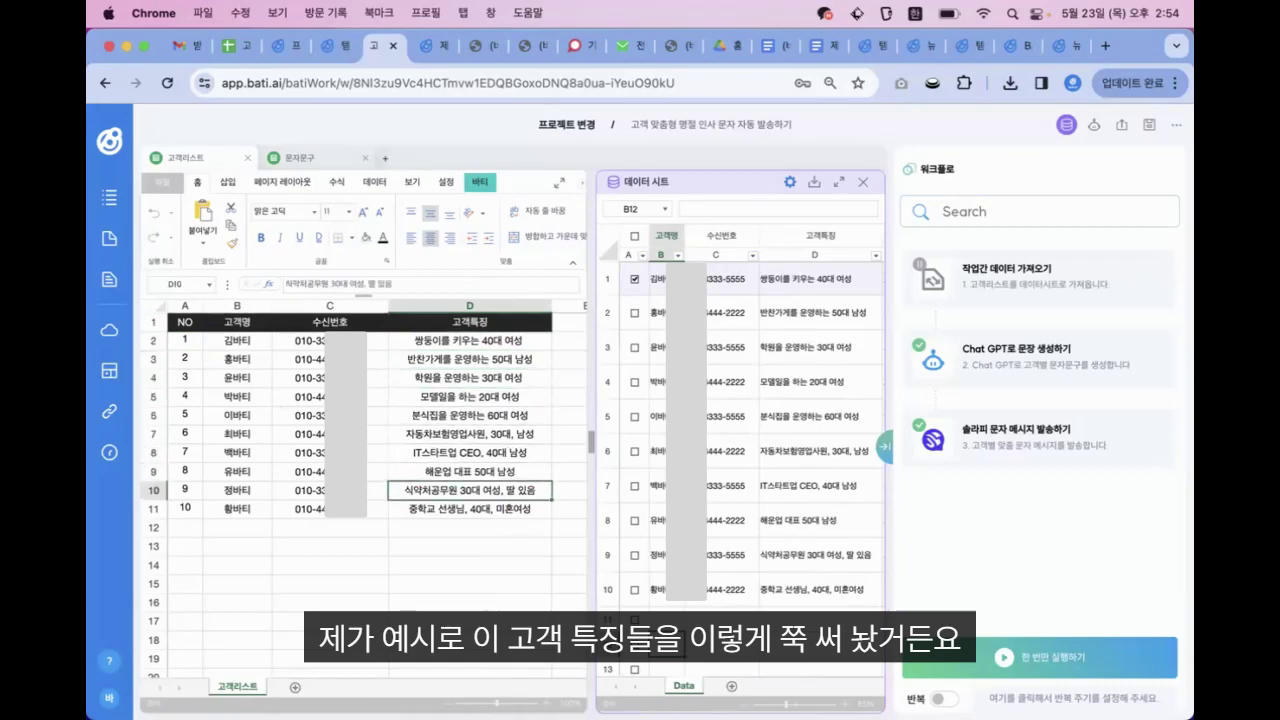
pyautogui.moveTo(597, 437); pyautogui.dragTo(402, 449)
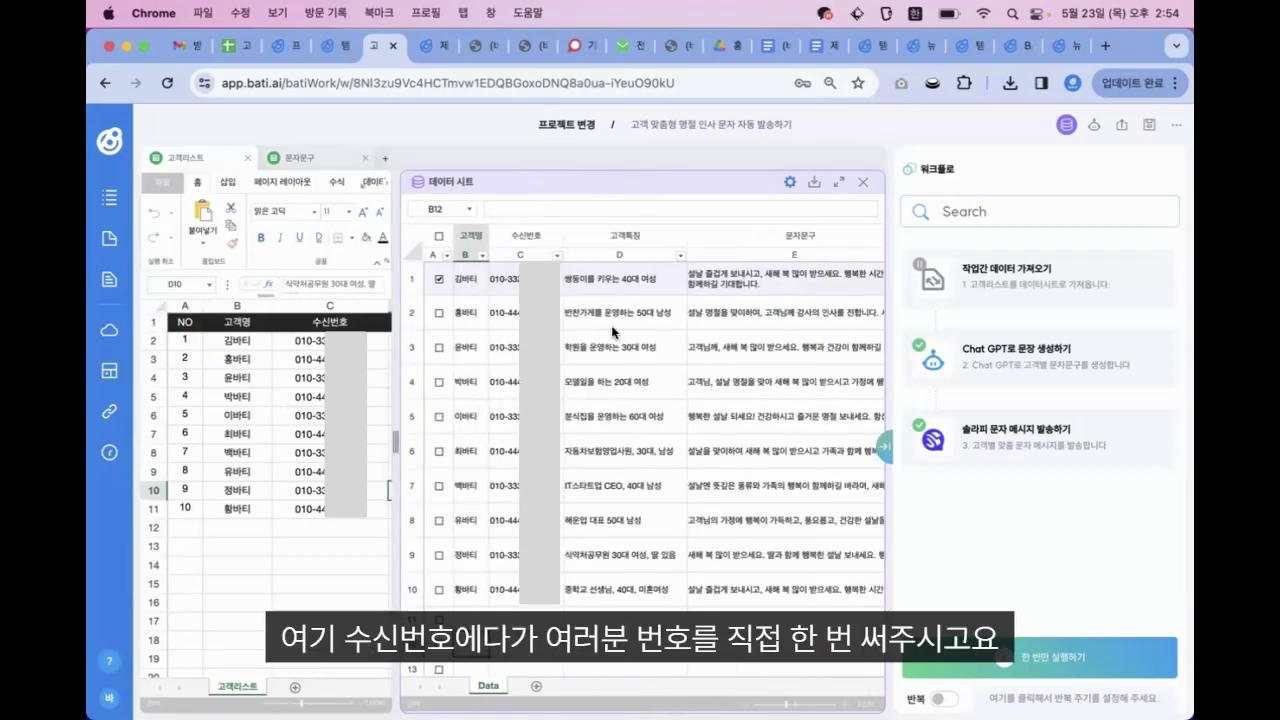
pyautogui.click(503, 279)
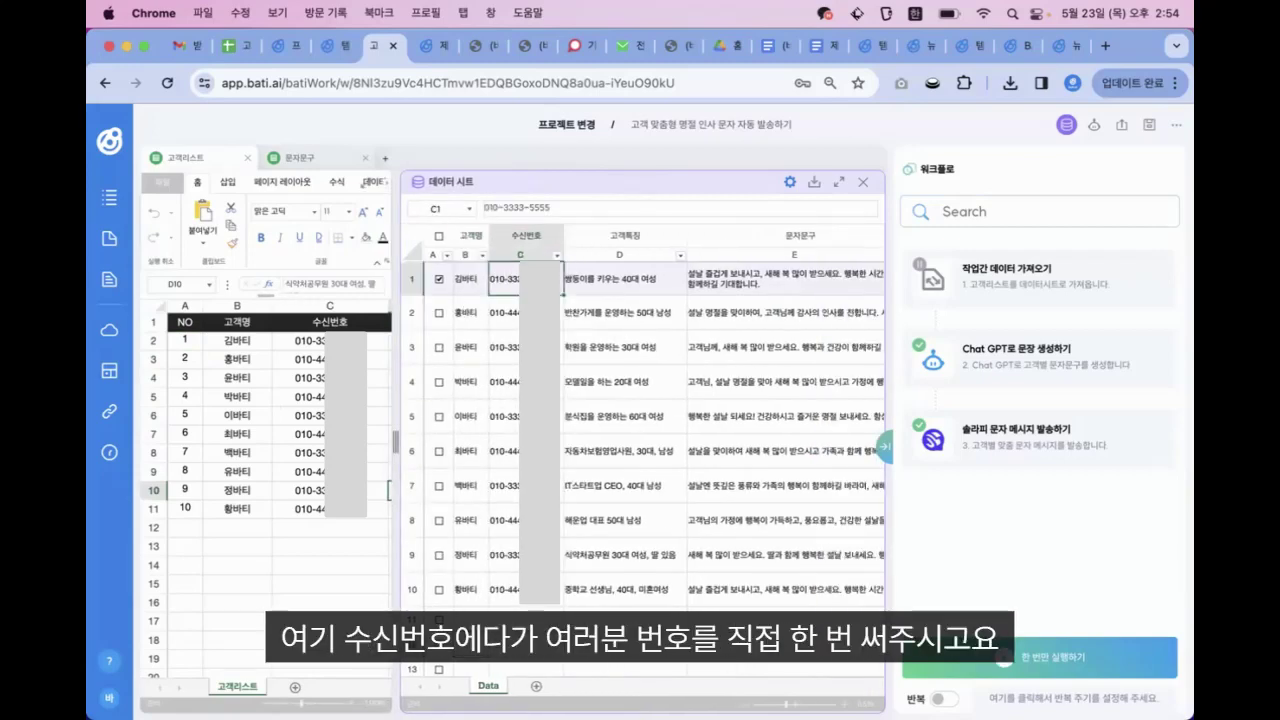
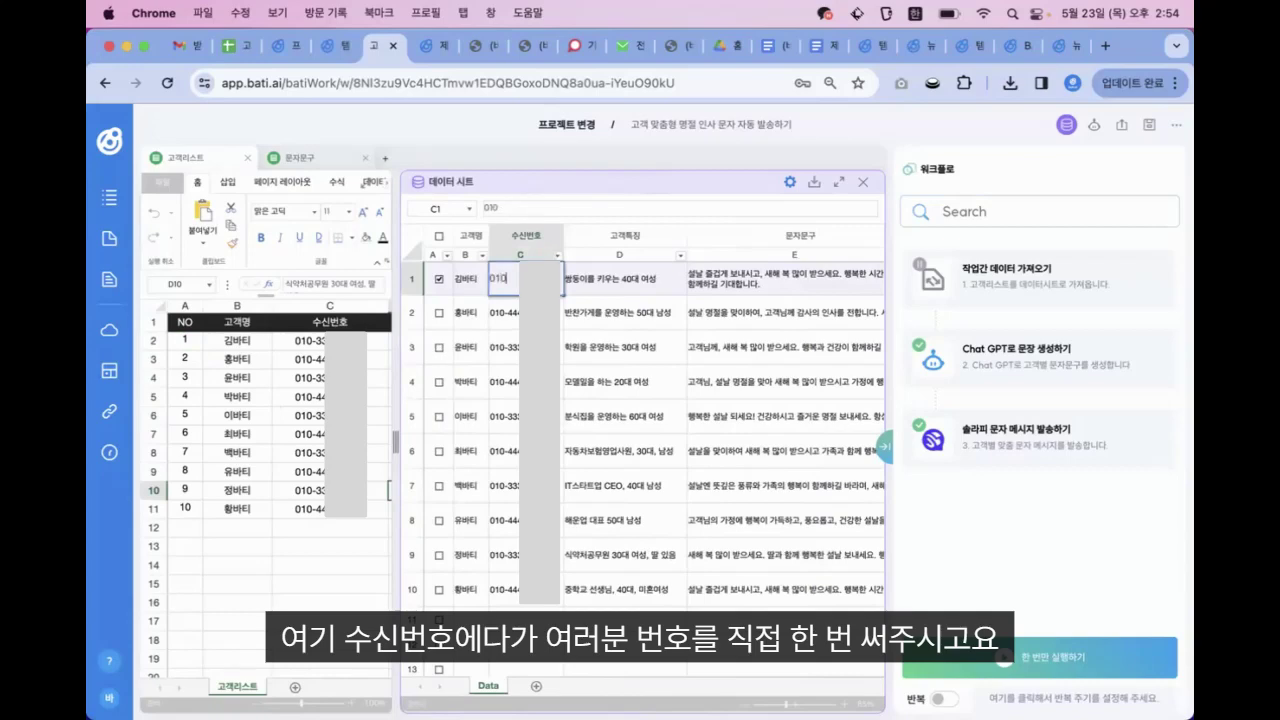
# Enter your own phone number in cell C1 and review row 1's trait and greeting
pyautogui.press('Tab')
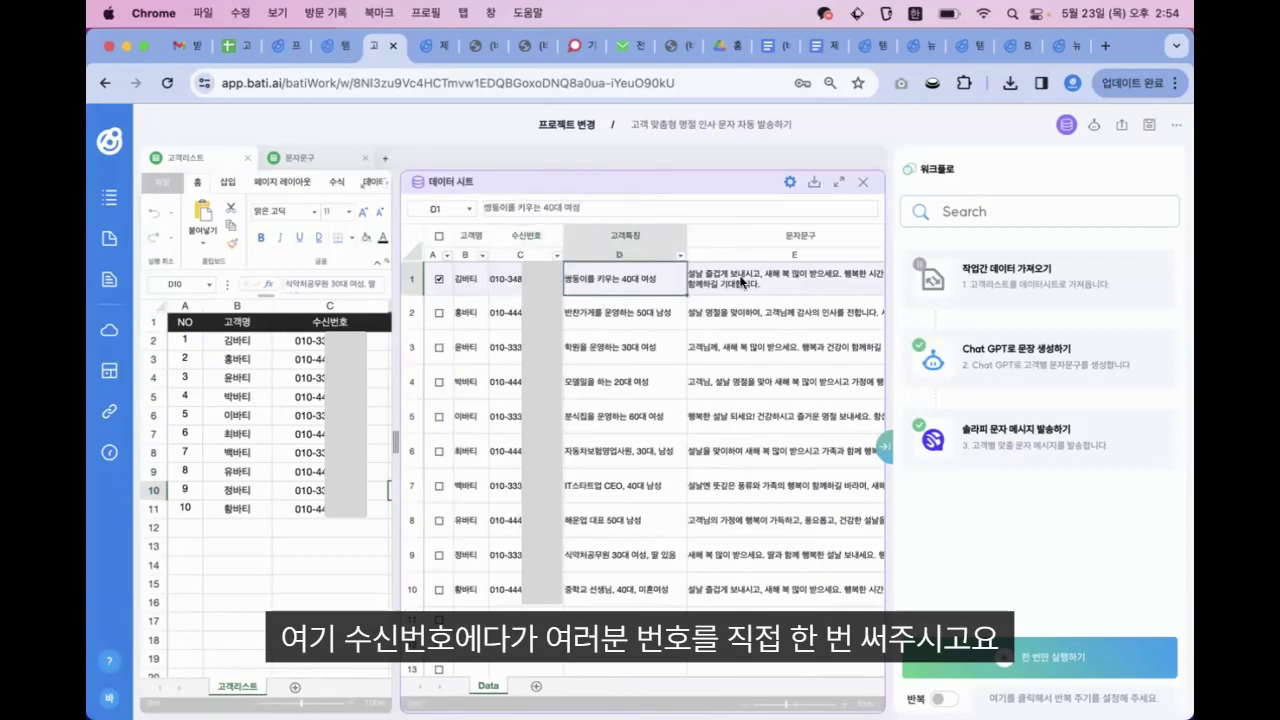
pyautogui.click(734, 275)
pyautogui.click(625, 281)
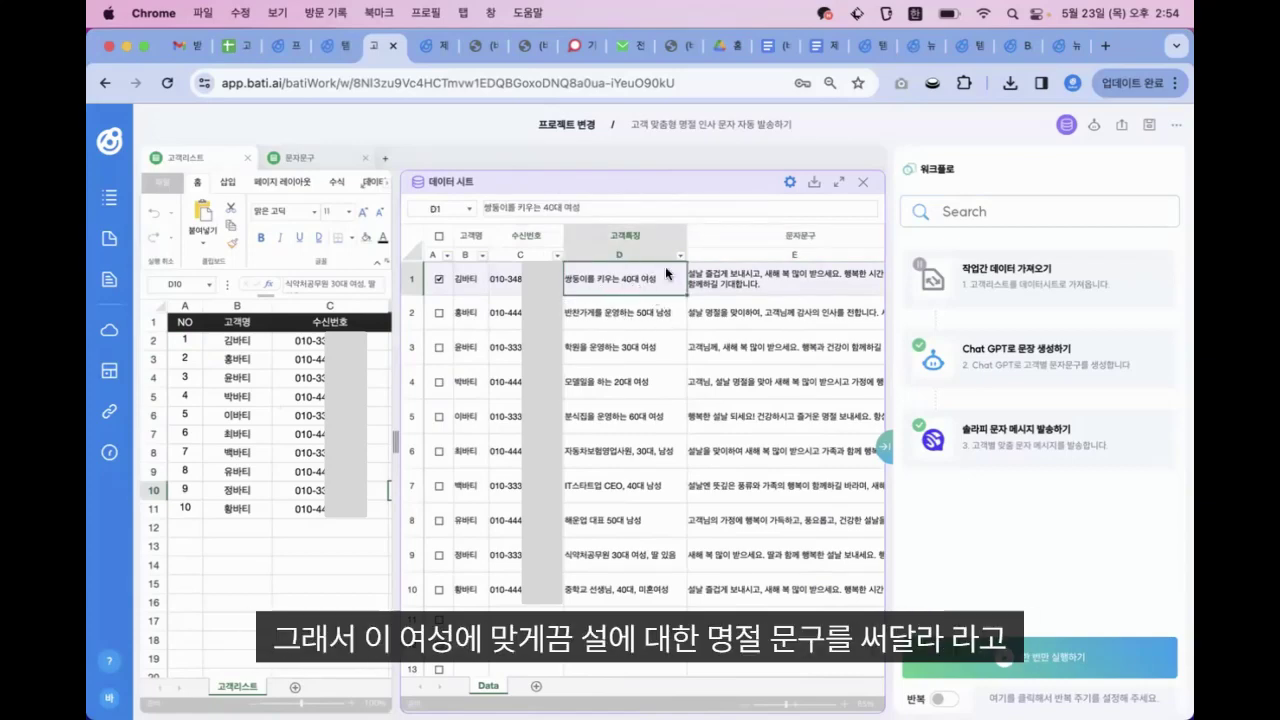
pyautogui.click(755, 284)
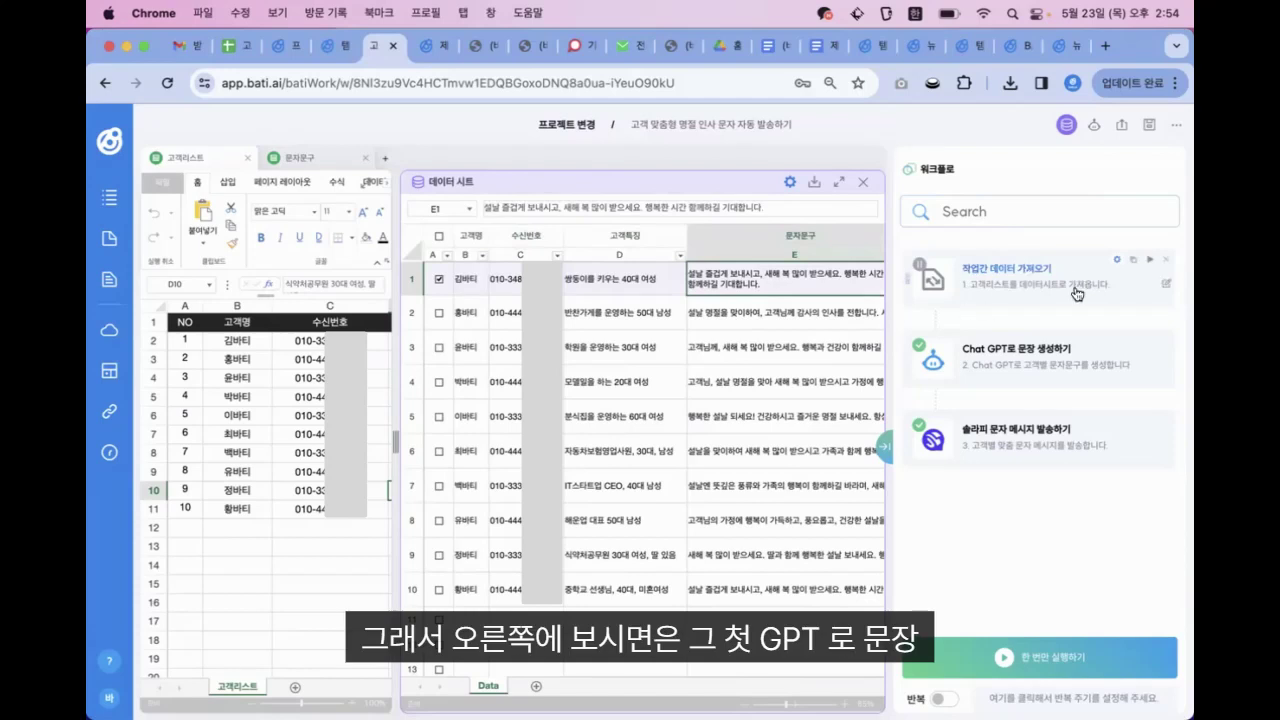
# Complete and confirm the ChatGPT greeting-generation action settings
pyautogui.click(1021, 357)
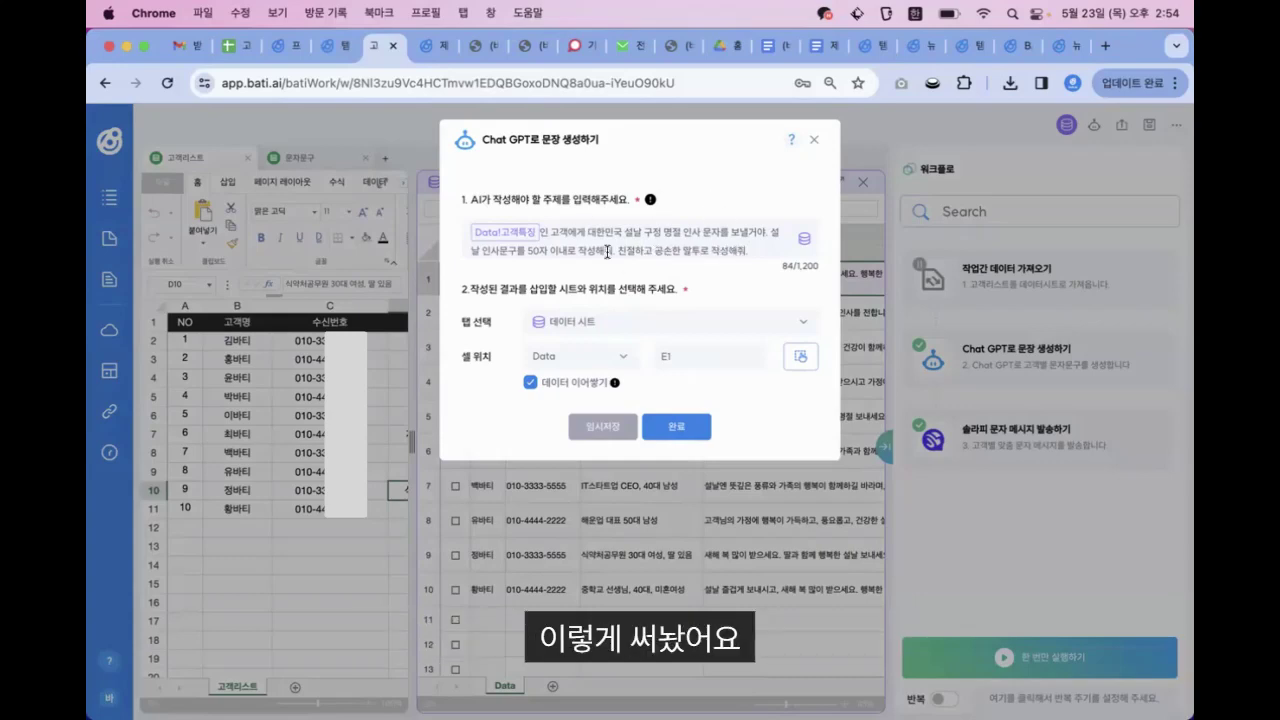
pyautogui.click(671, 422)
pyautogui.click(789, 192)
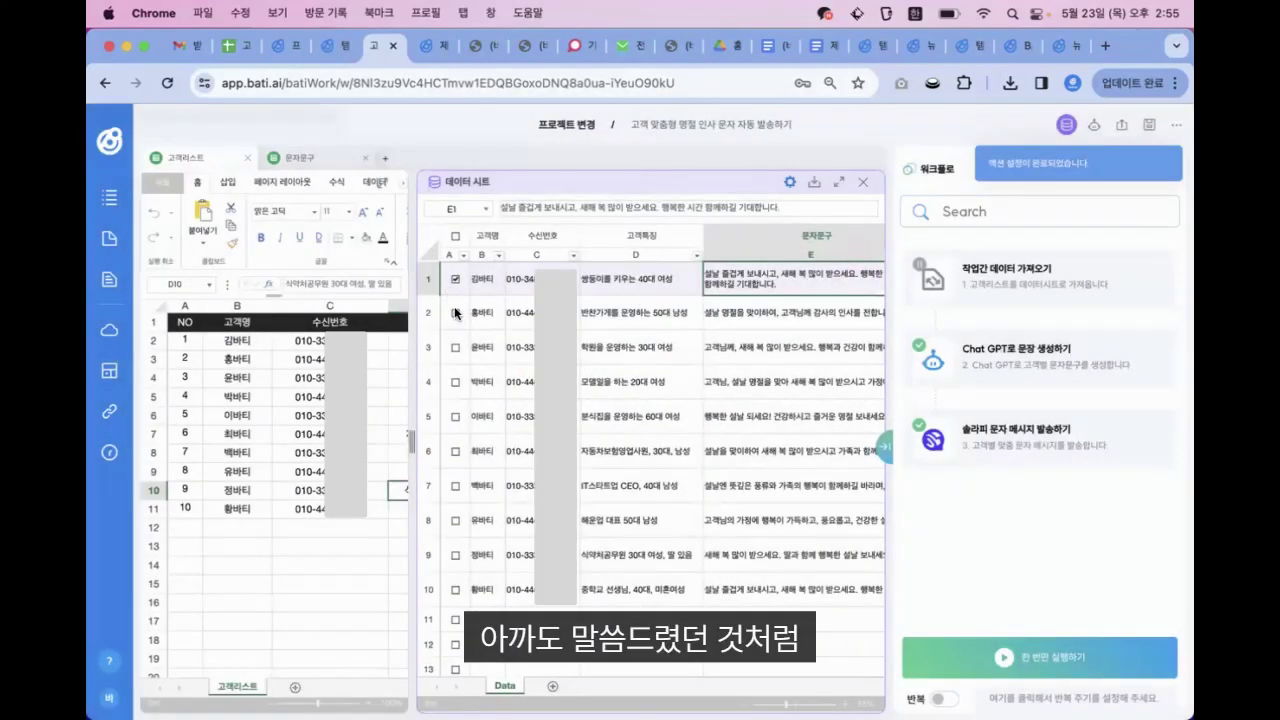
# Leave only data row 1 checked and bring up the SOLAPI SMS sending settings
pyautogui.click(455, 312)
pyautogui.click(455, 347)
pyautogui.click(455, 381)
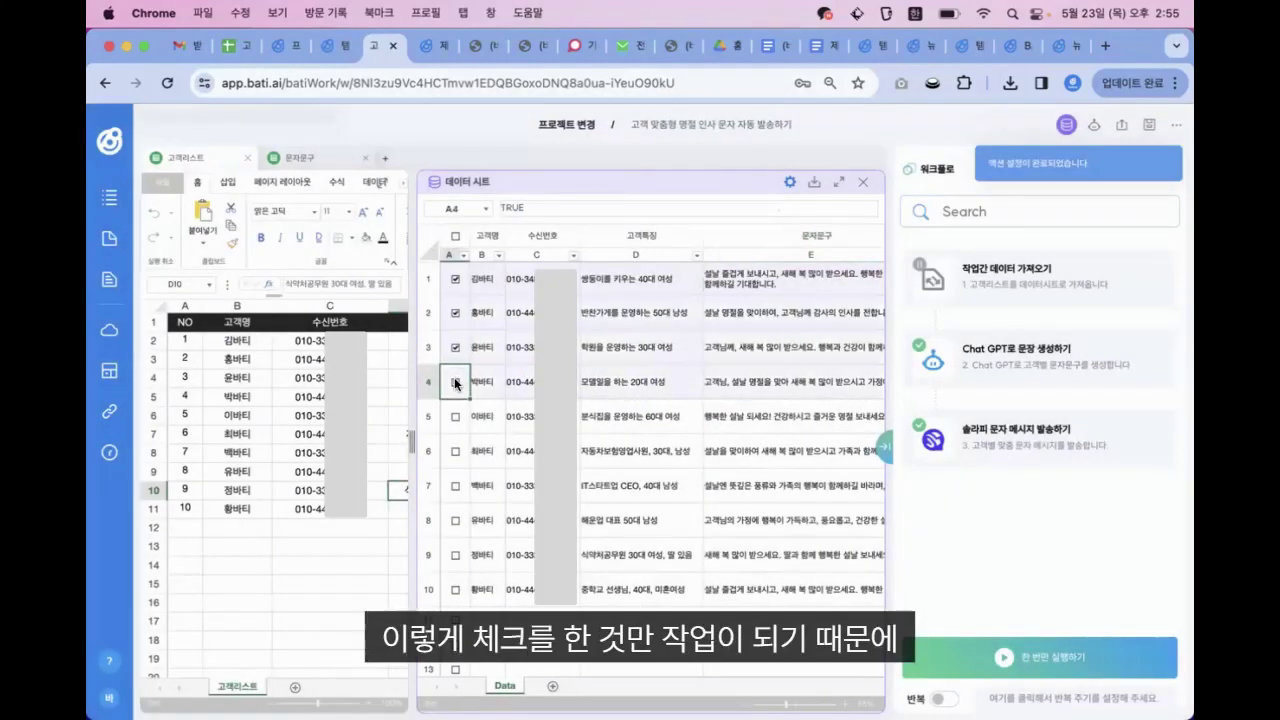
pyautogui.click(455, 381)
pyautogui.click(455, 347)
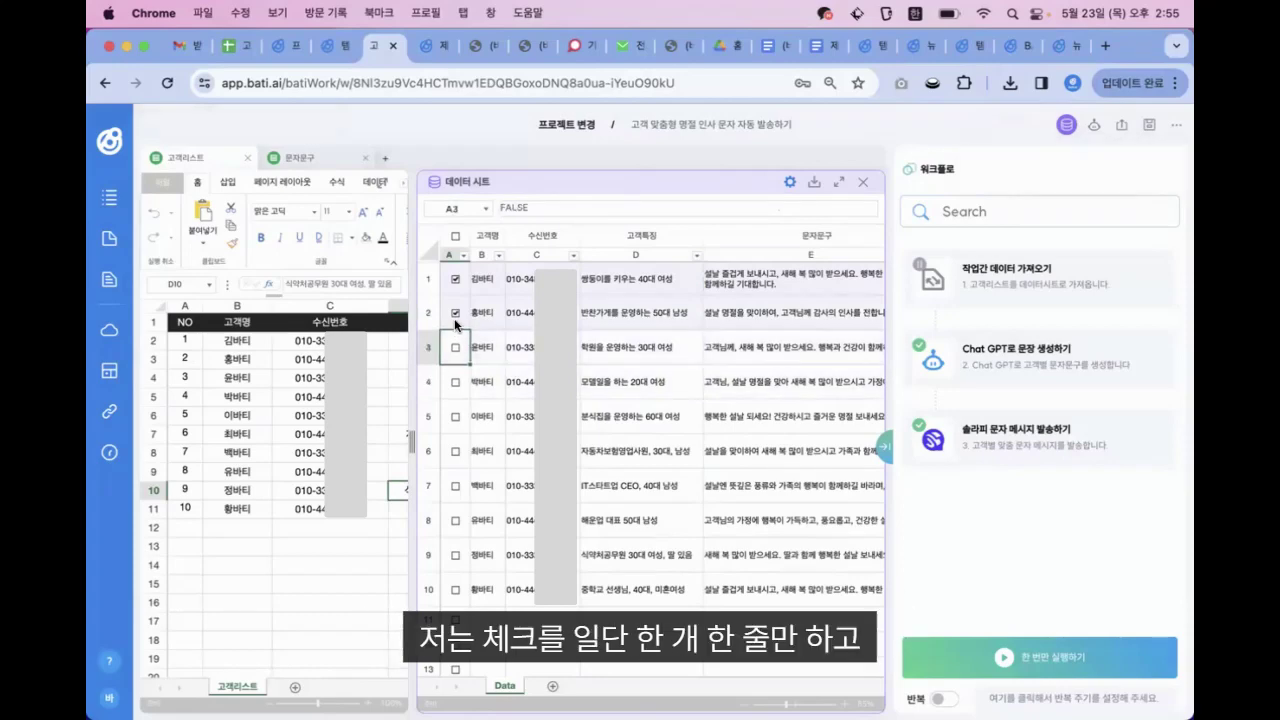
pyautogui.click(455, 312)
pyautogui.click(576, 290)
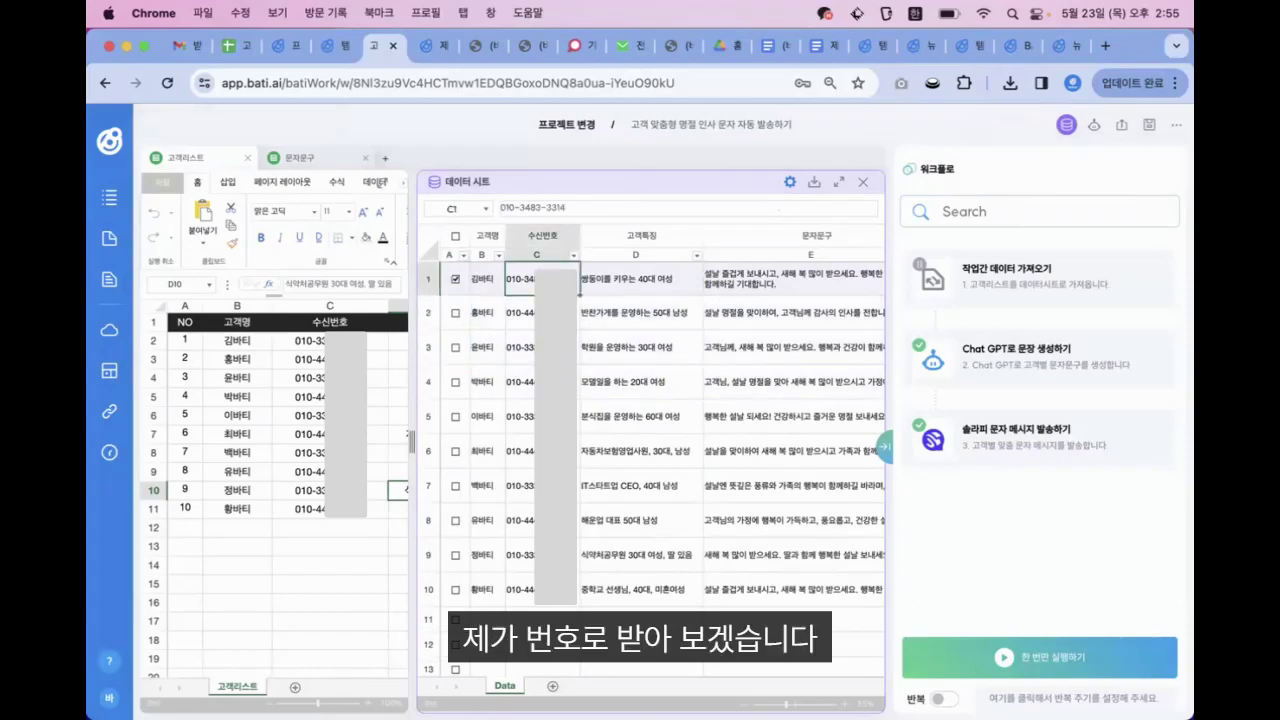
pyautogui.click(770, 290)
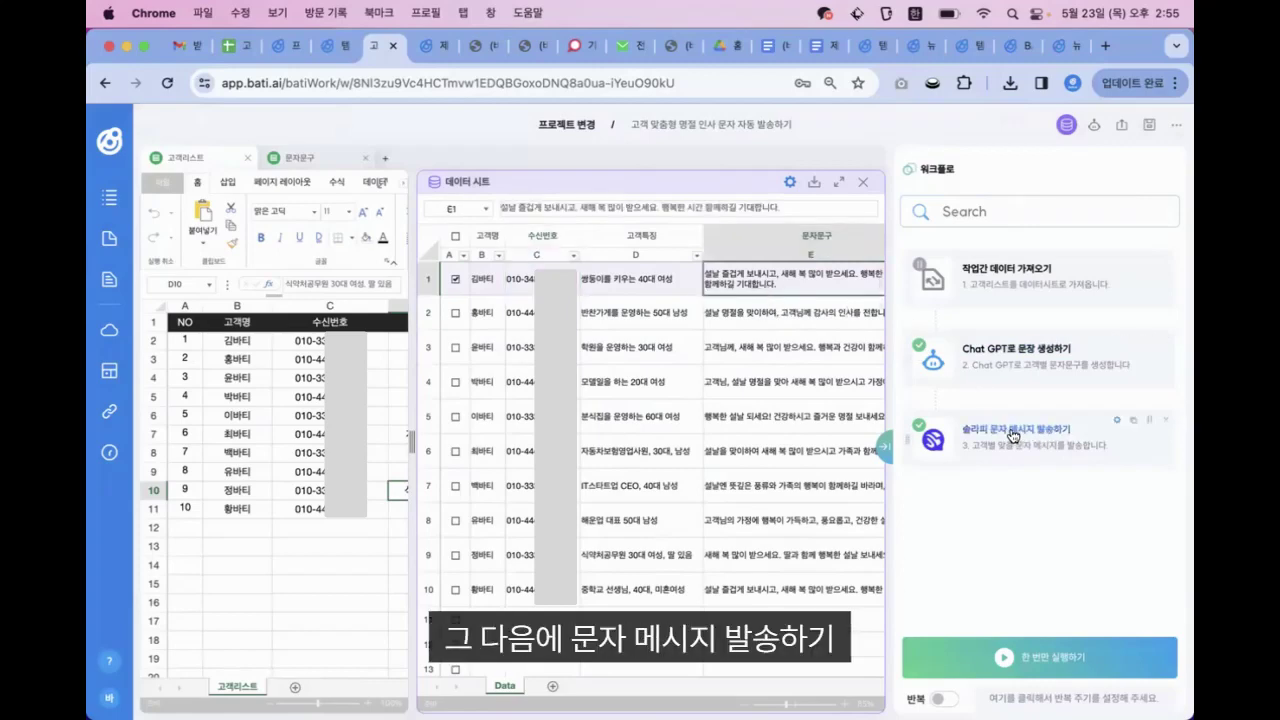
pyautogui.click(959, 422)
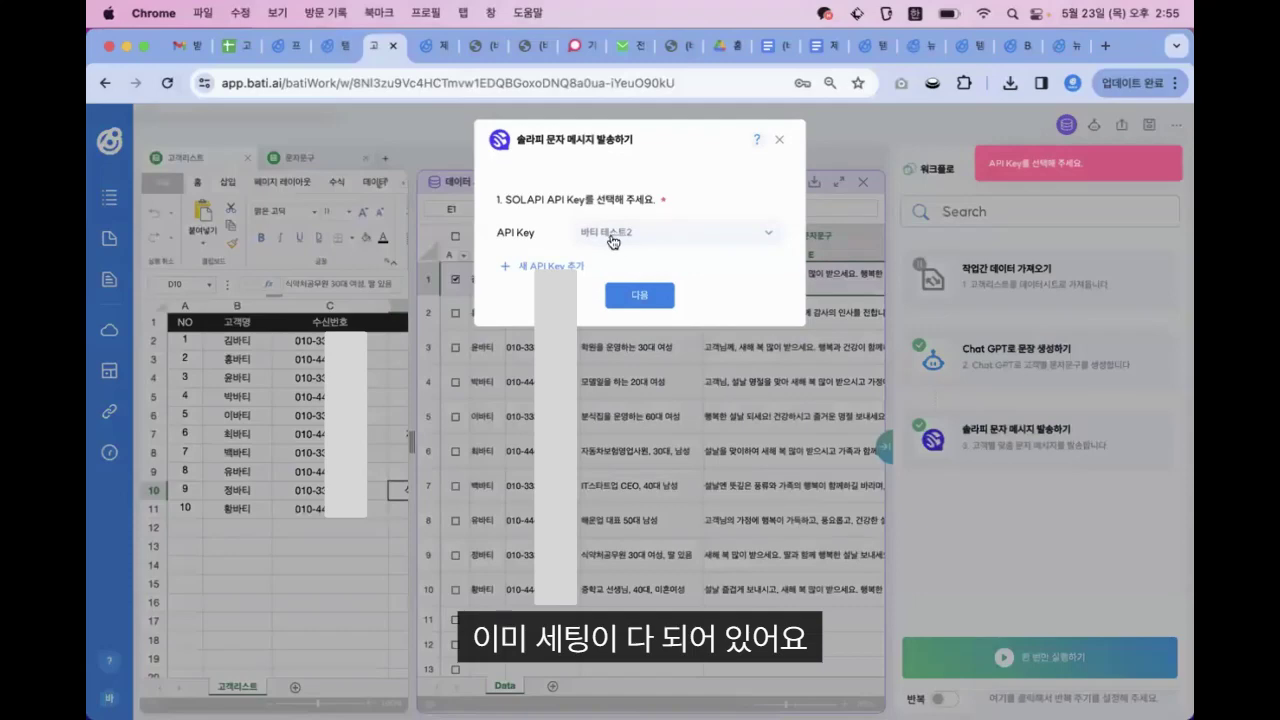
# Complete the SOLAPI SMS settings and clear the old greeting in cell E1
pyautogui.click(621, 302)
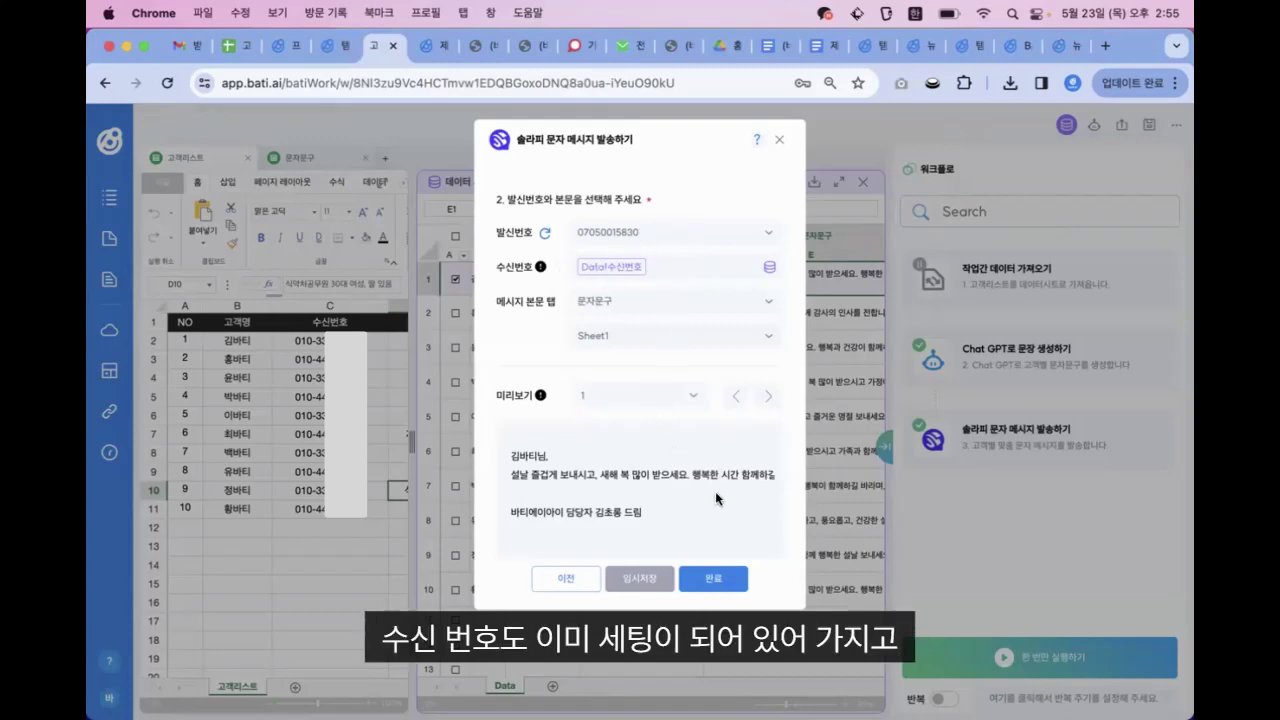
pyautogui.click(714, 582)
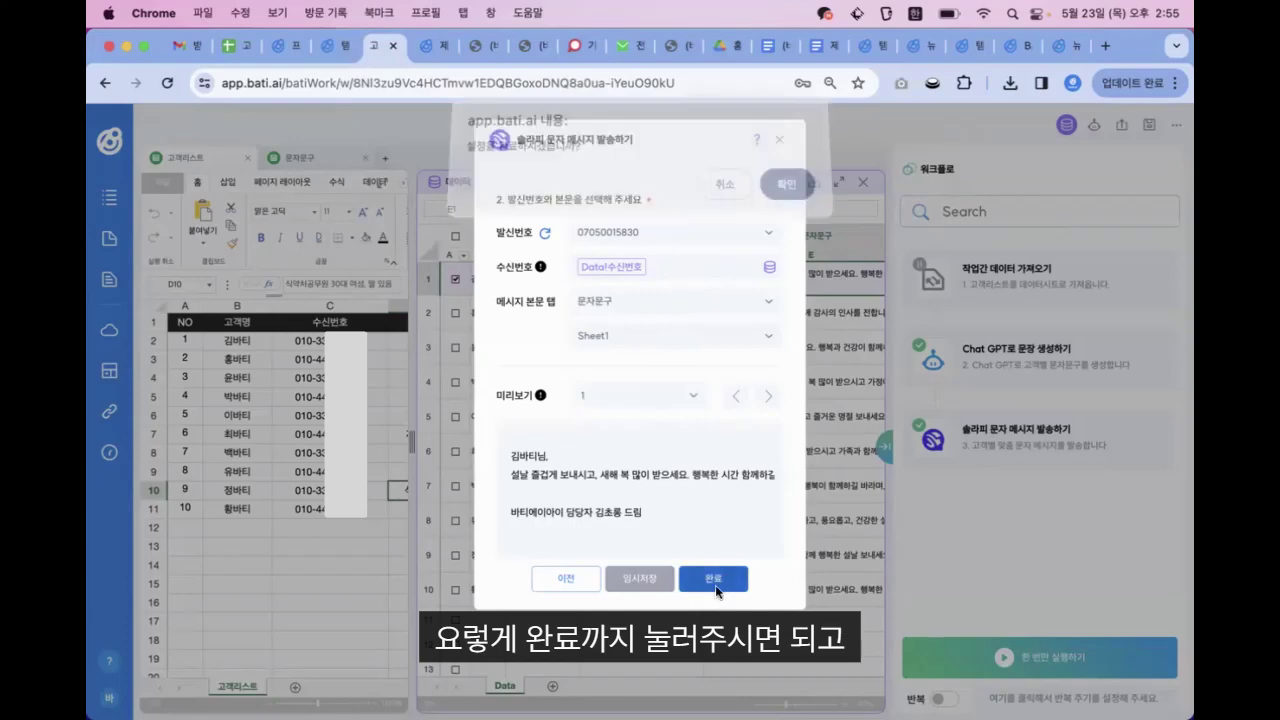
pyautogui.click(789, 192)
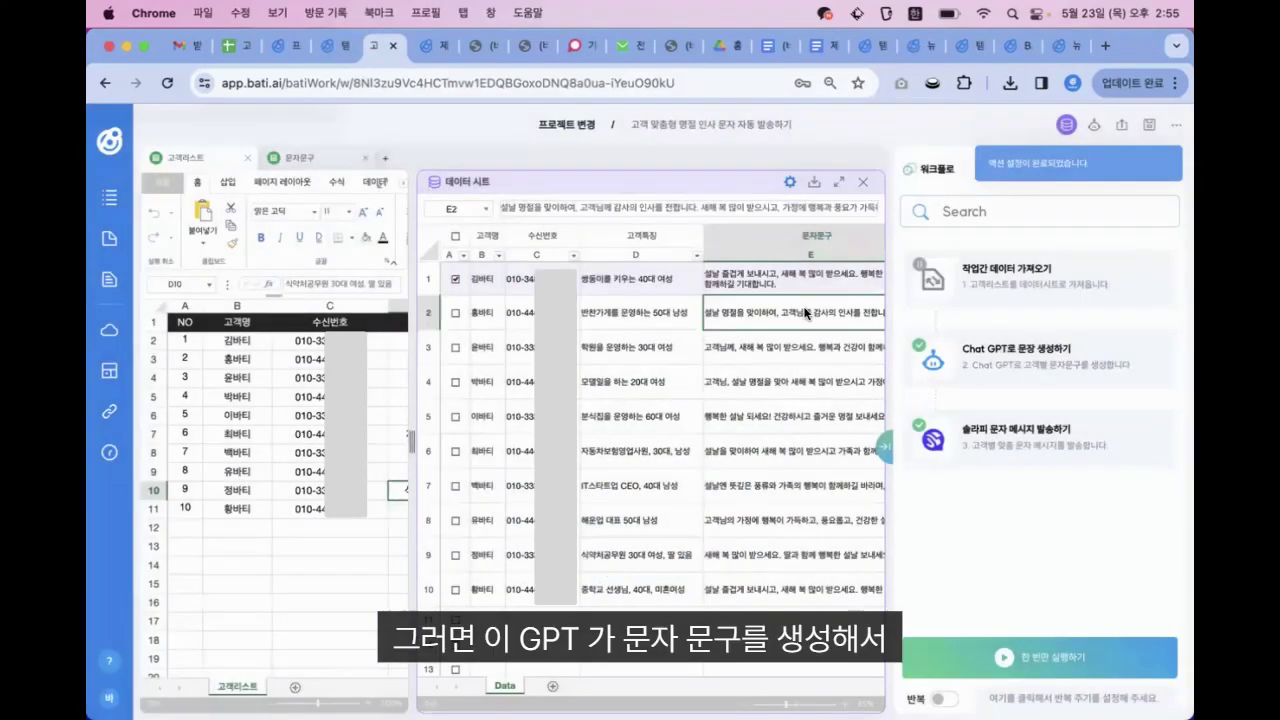
pyautogui.click(740, 278)
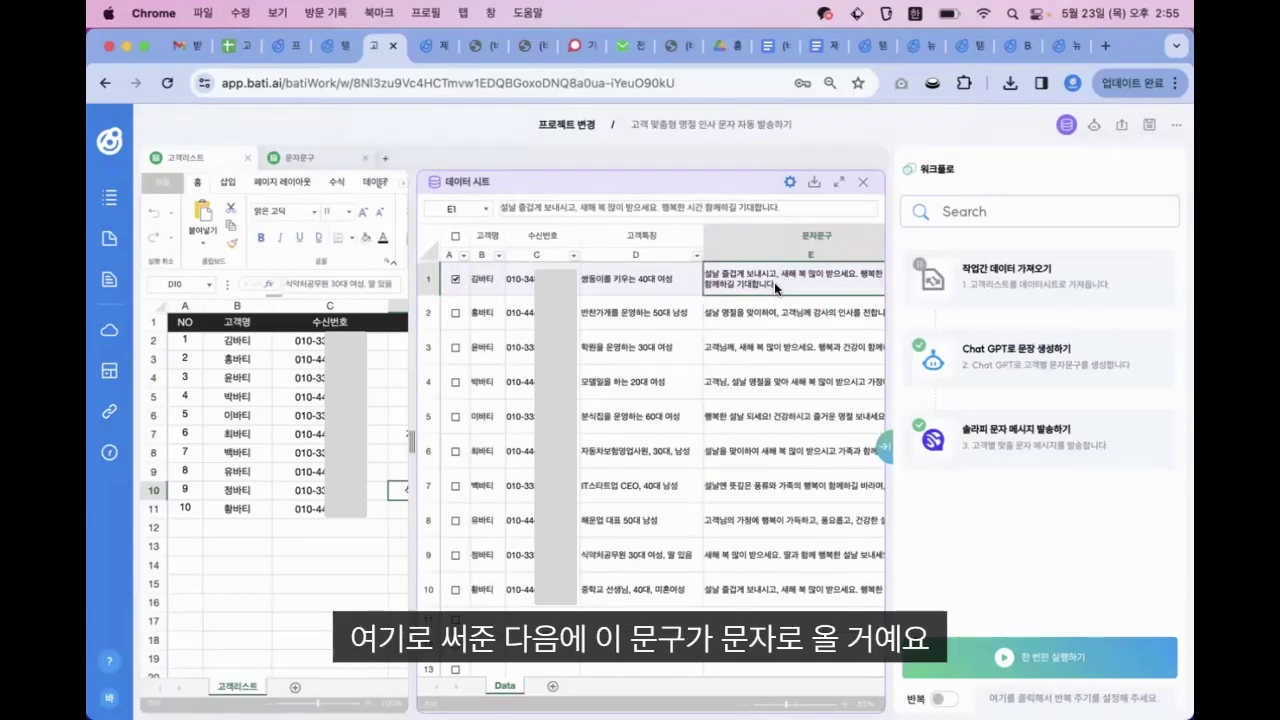
pyautogui.press('BackSpace')
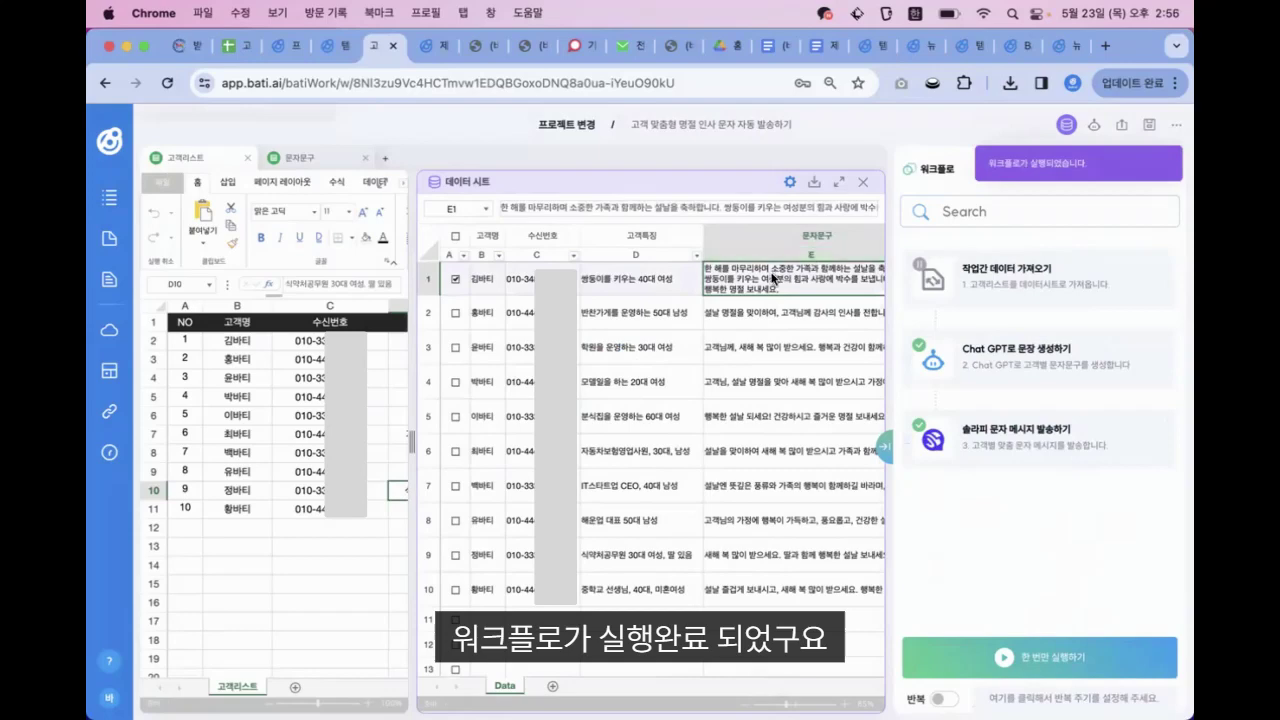
pyautogui.click(765, 346)
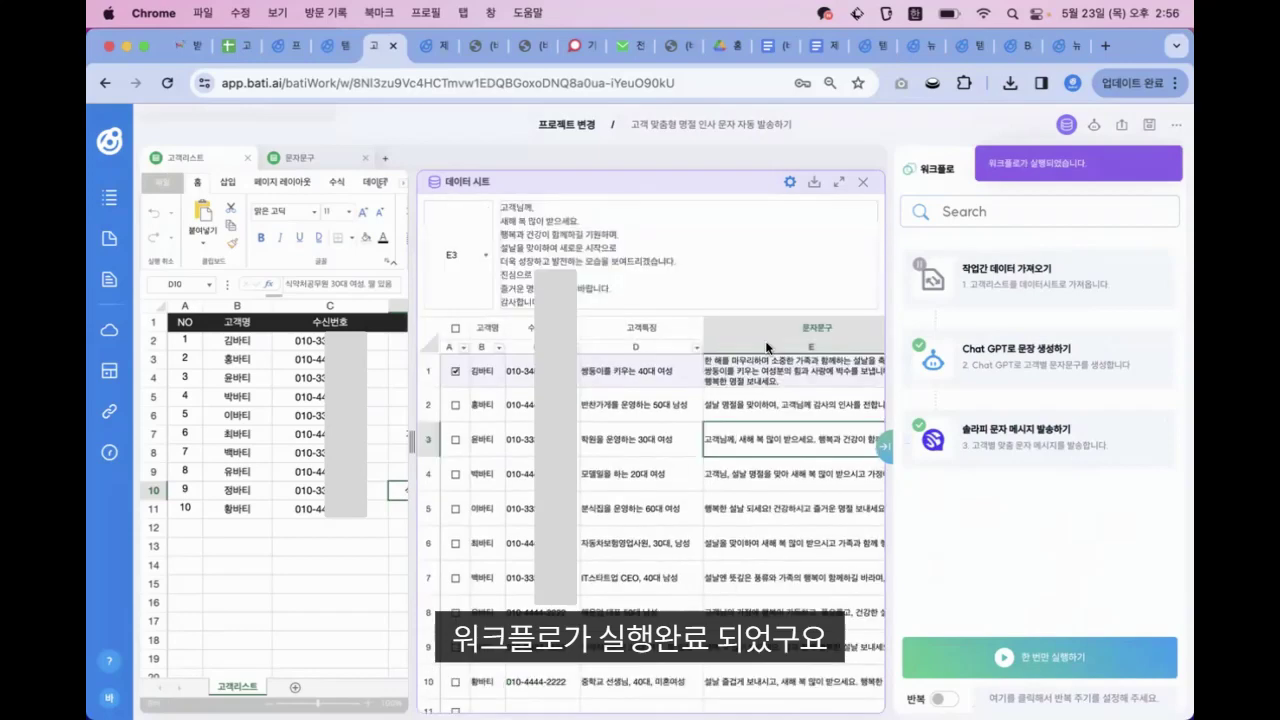
pyautogui.moveTo(762, 344); pyautogui.dragTo(757, 360)
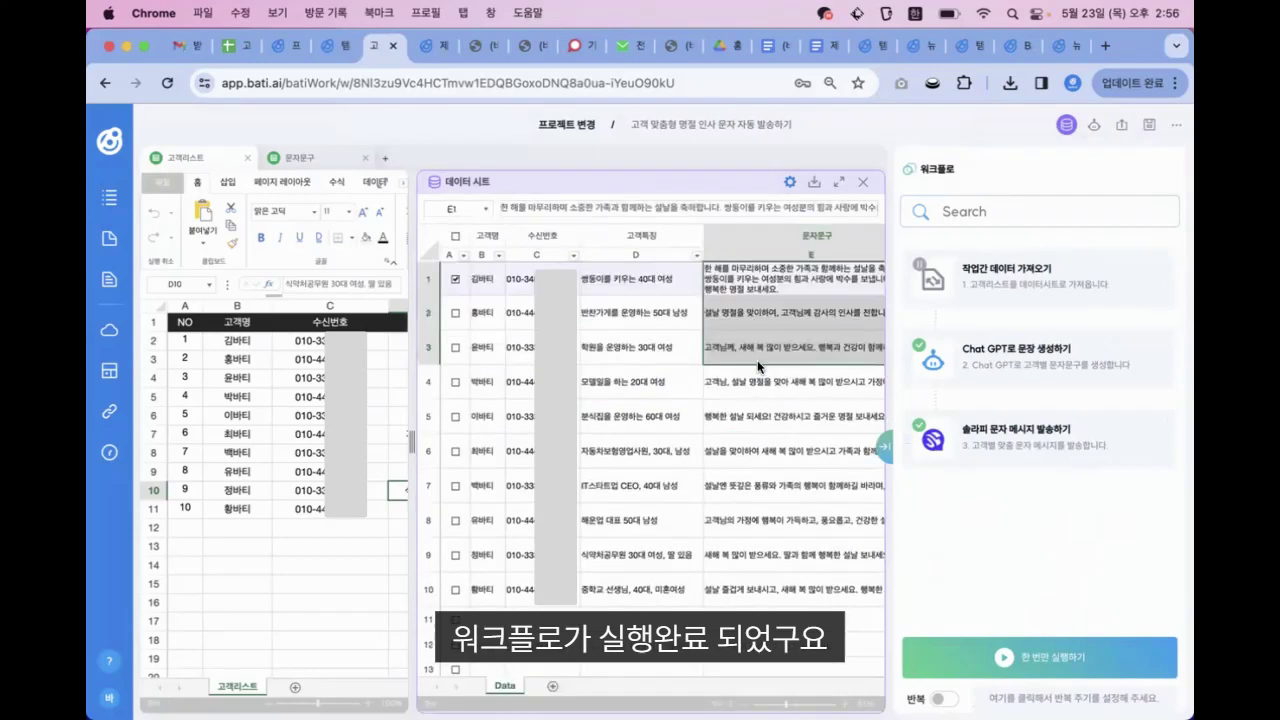
pyautogui.click(762, 285)
pyautogui.hscroll(2, 715, 370)
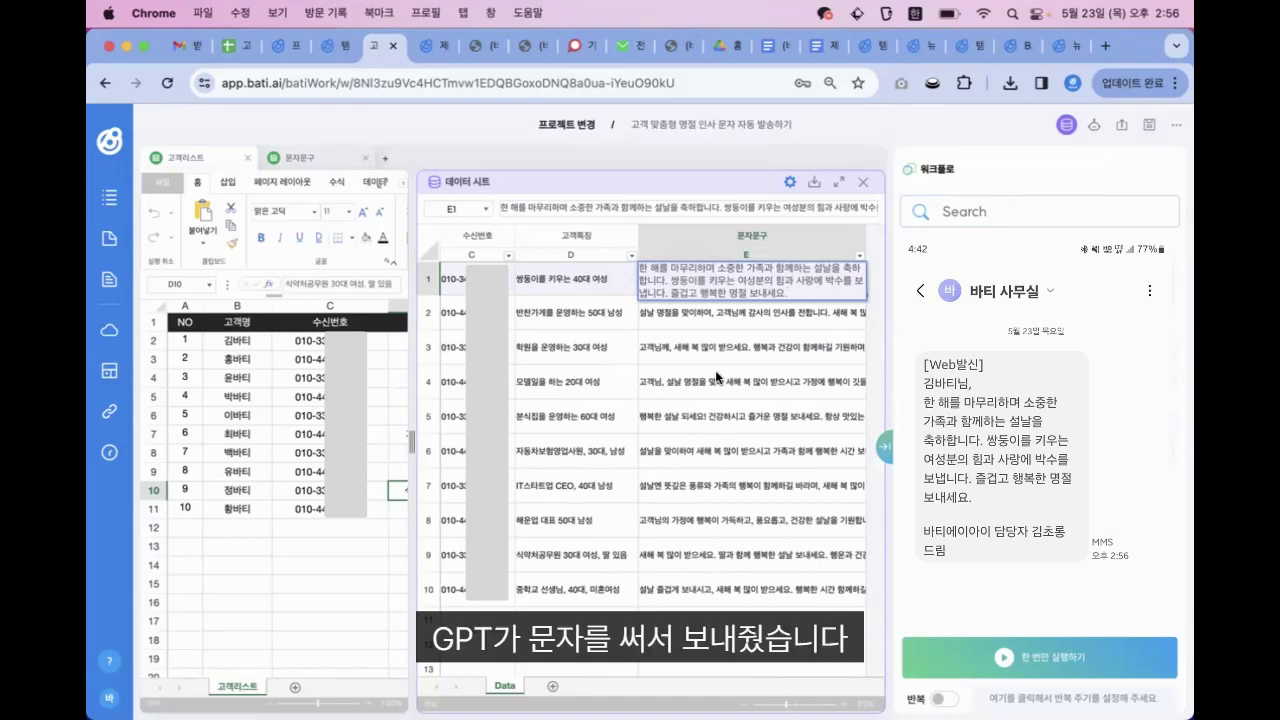
pyautogui.click(587, 287)
pyautogui.click(455, 280)
pyautogui.hscroll(-1, 487, 285)
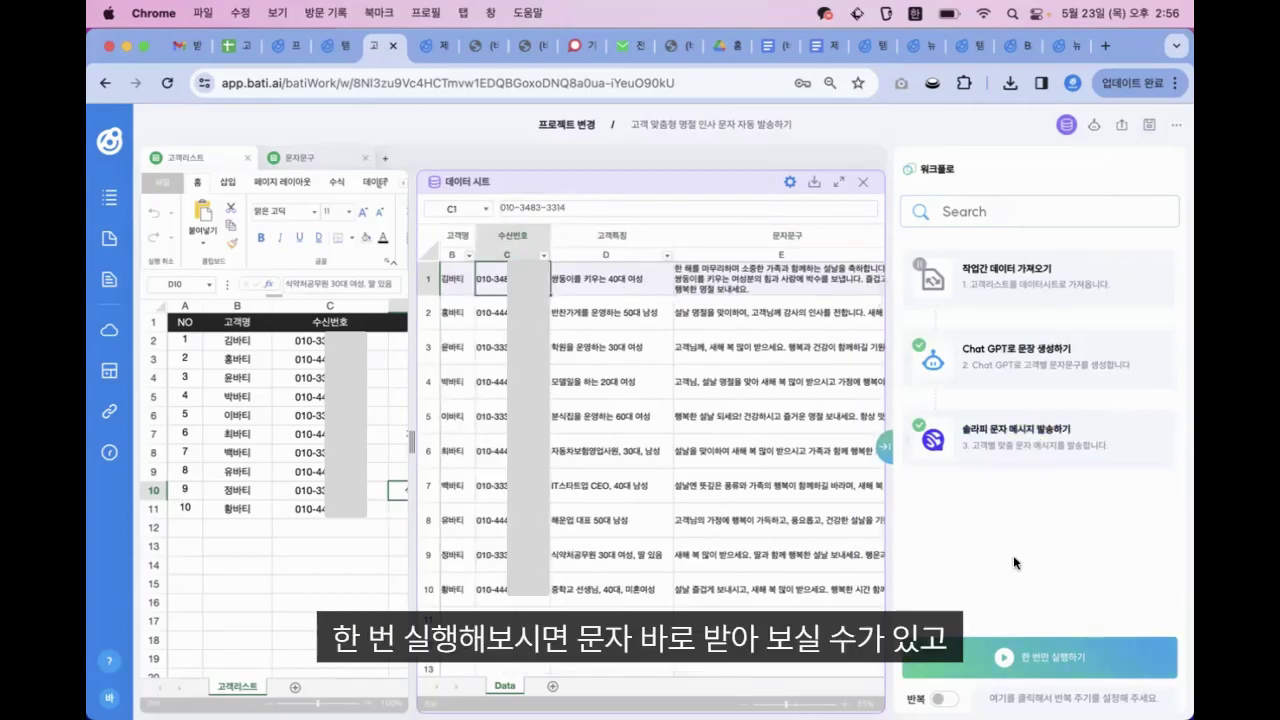
pyautogui.click(710, 282)
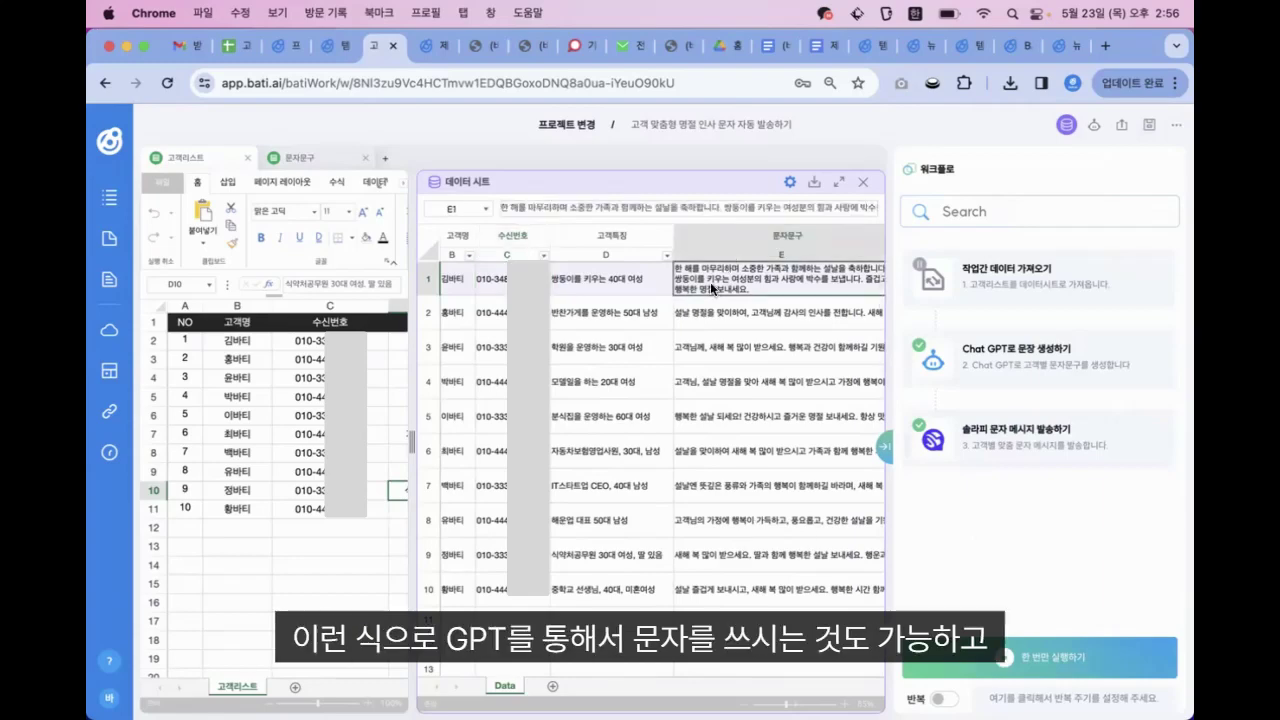
# Show the 문자문구 sheet's {{고객명}}님 and {{문자문구}} template in a widened workbook
pyautogui.click(322, 163)
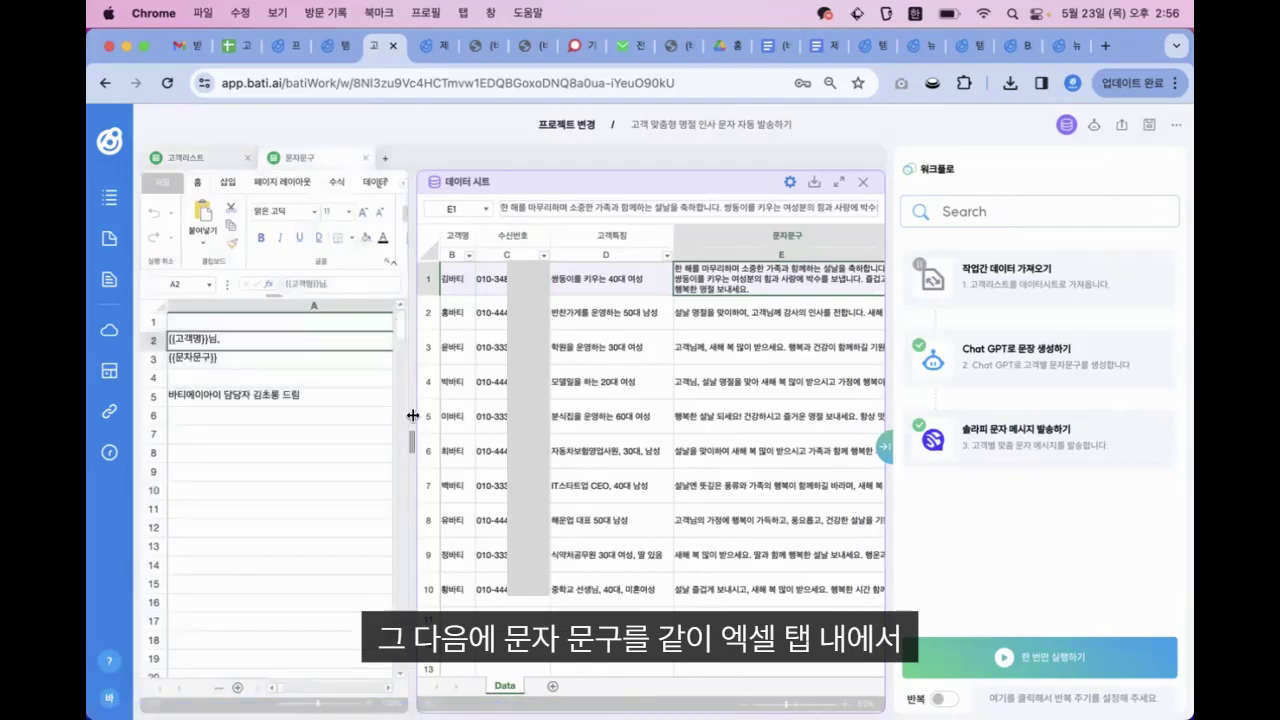
pyautogui.moveTo(414, 433); pyautogui.dragTo(571, 438)
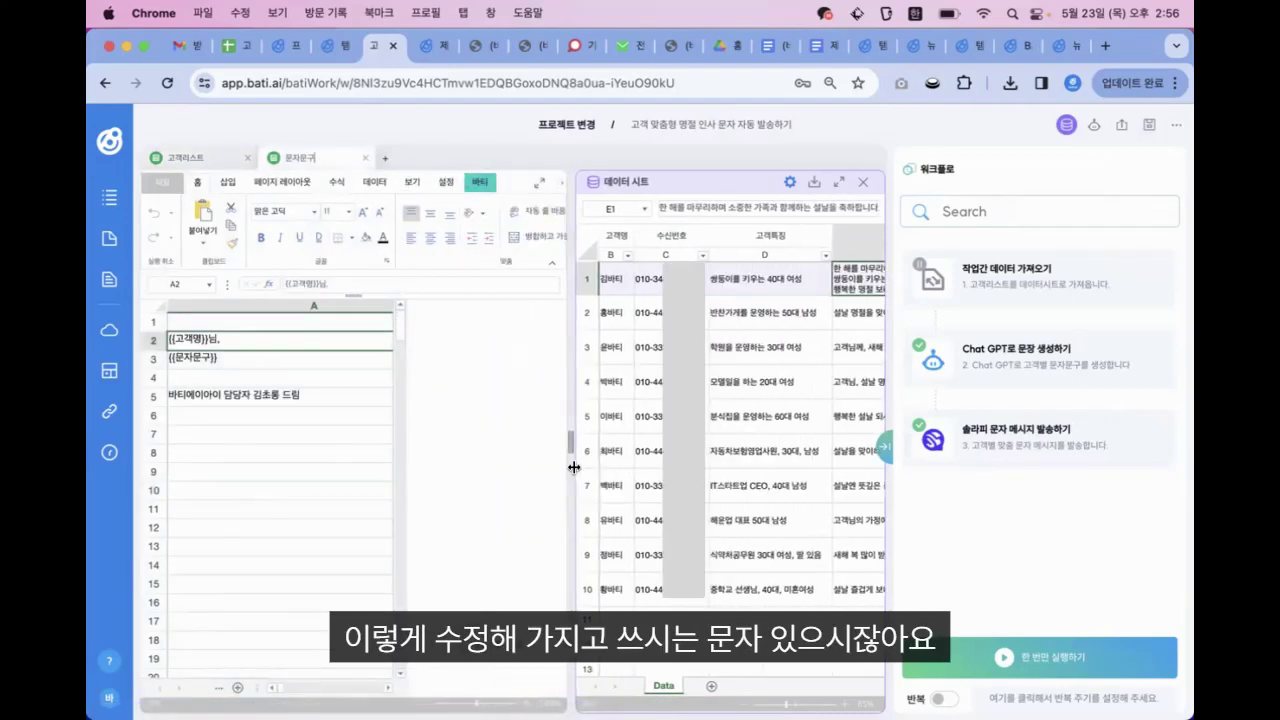
pyautogui.click(236, 402)
pyautogui.click(240, 357)
pyautogui.press('Up')
pyautogui.press('Up')
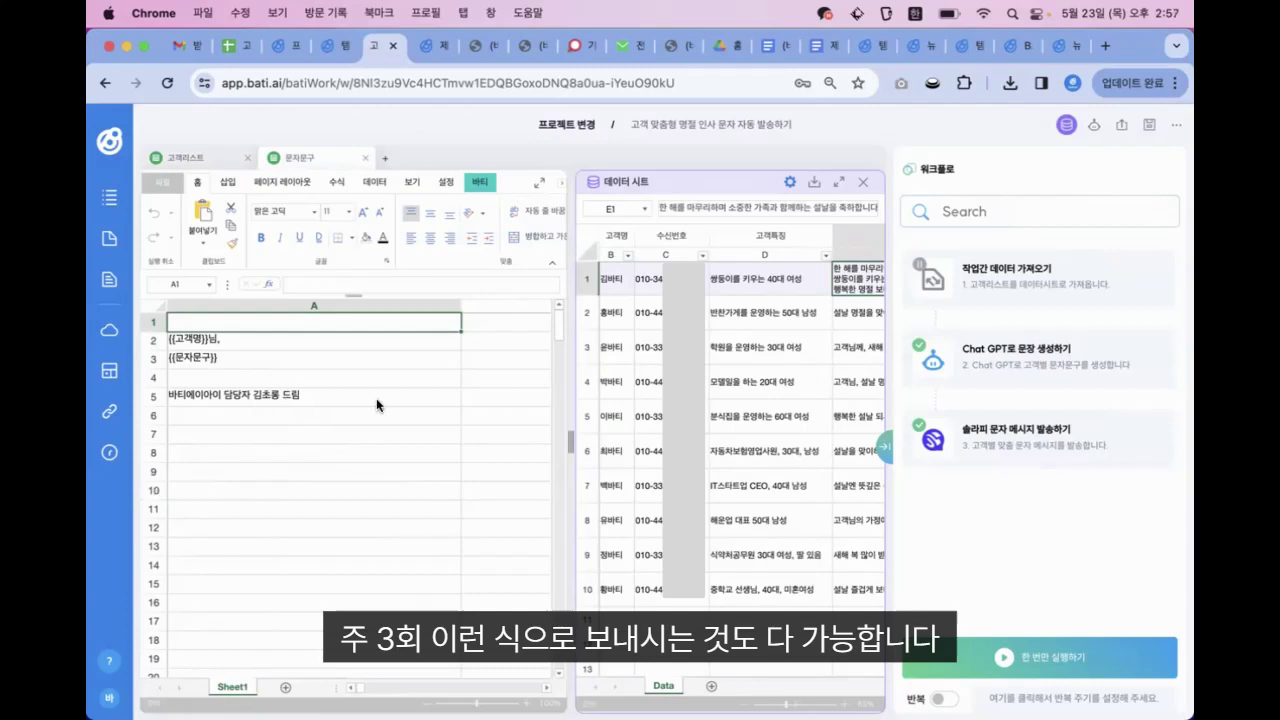
pyautogui.click(710, 384)
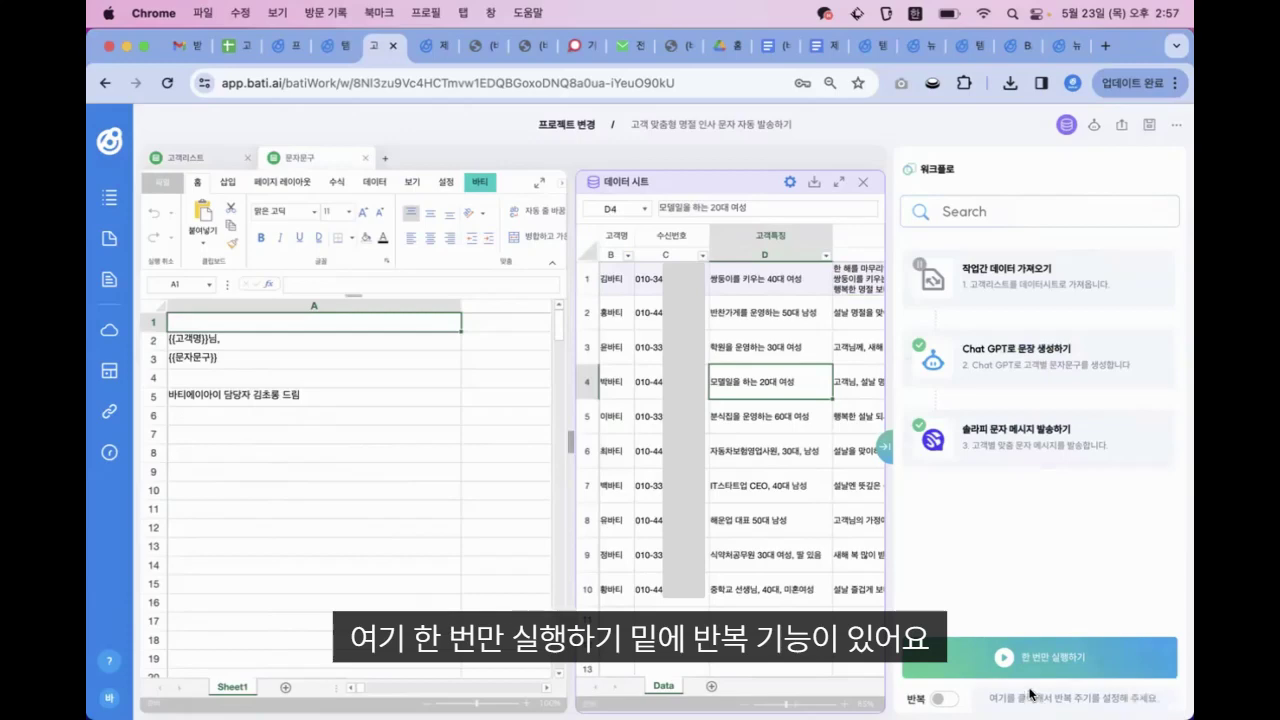
# Save a 매주 반복 schedule running 월, 화, 수, 목, 금 at 15:00
pyautogui.click(943, 700)
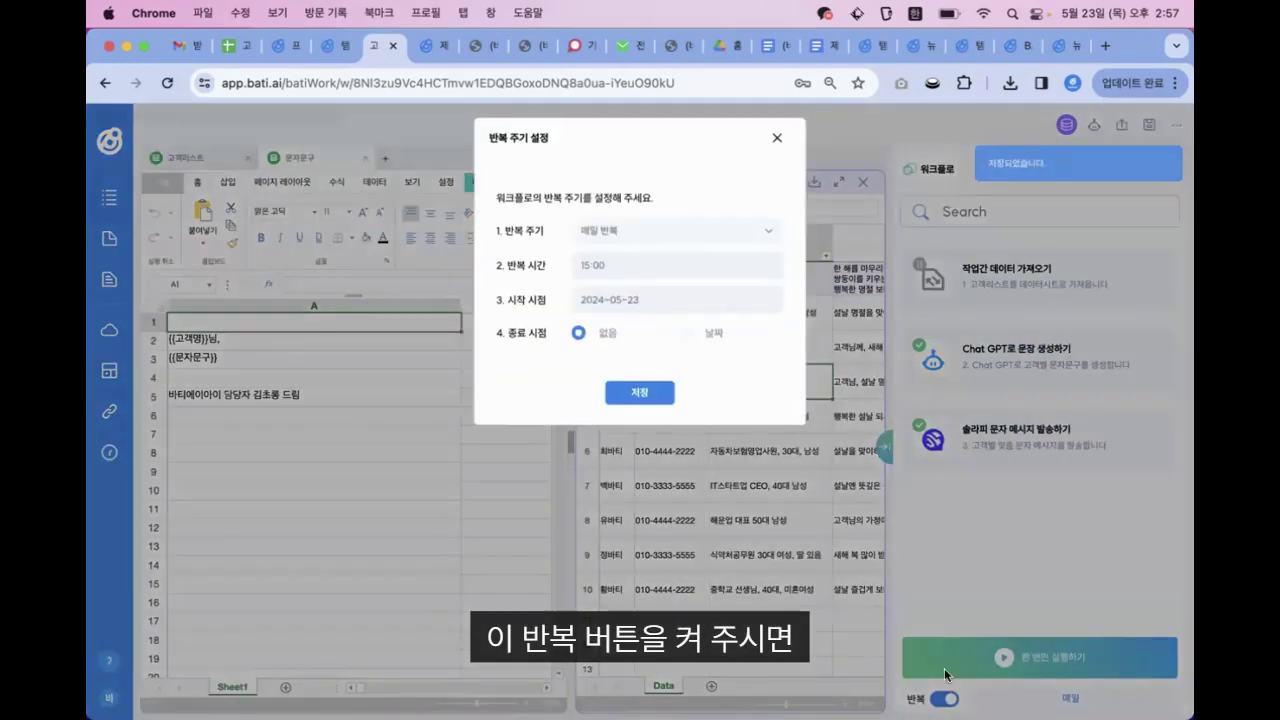
pyautogui.click(622, 236)
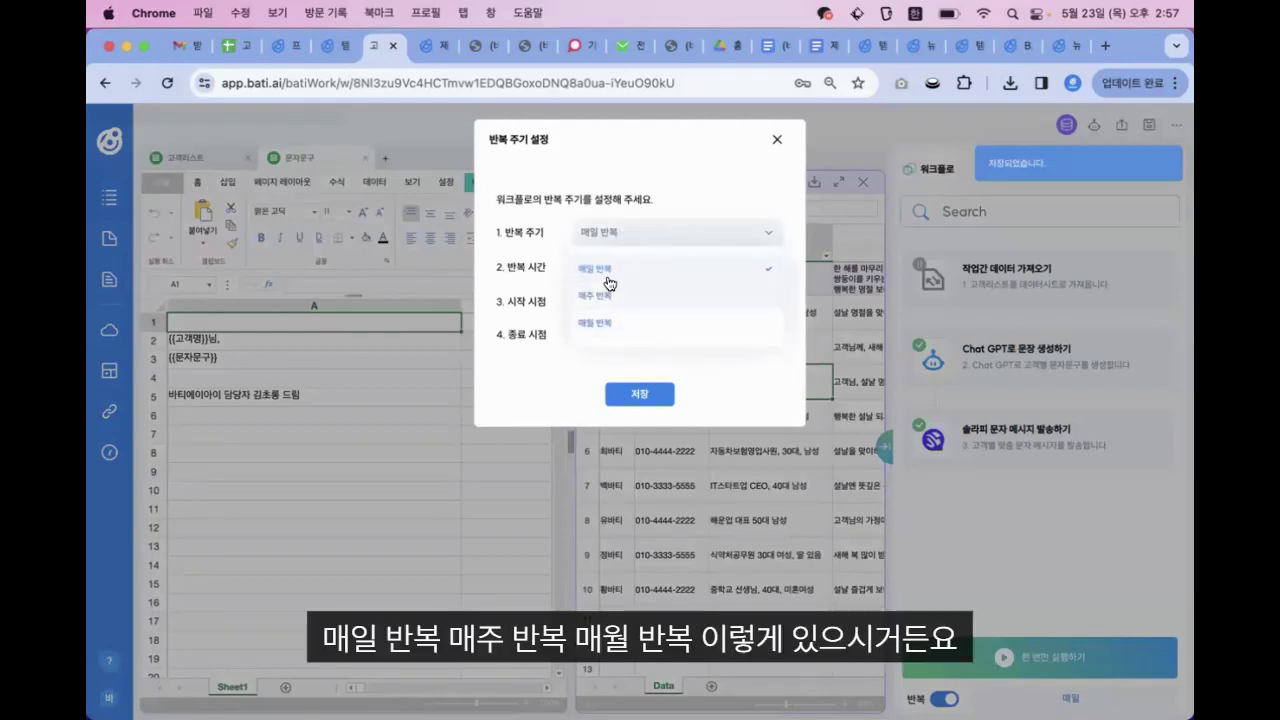
pyautogui.click(607, 276)
pyautogui.click(620, 240)
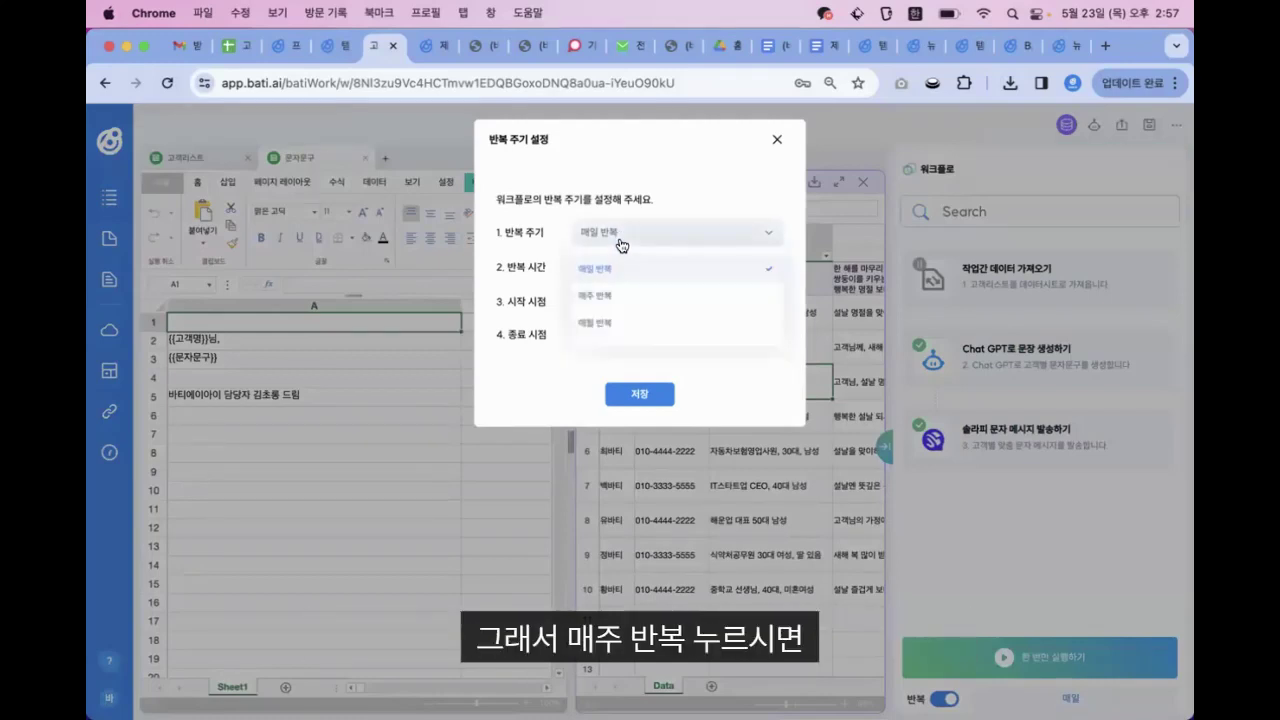
pyautogui.click(603, 295)
pyautogui.click(558, 269)
pyautogui.click(587, 269)
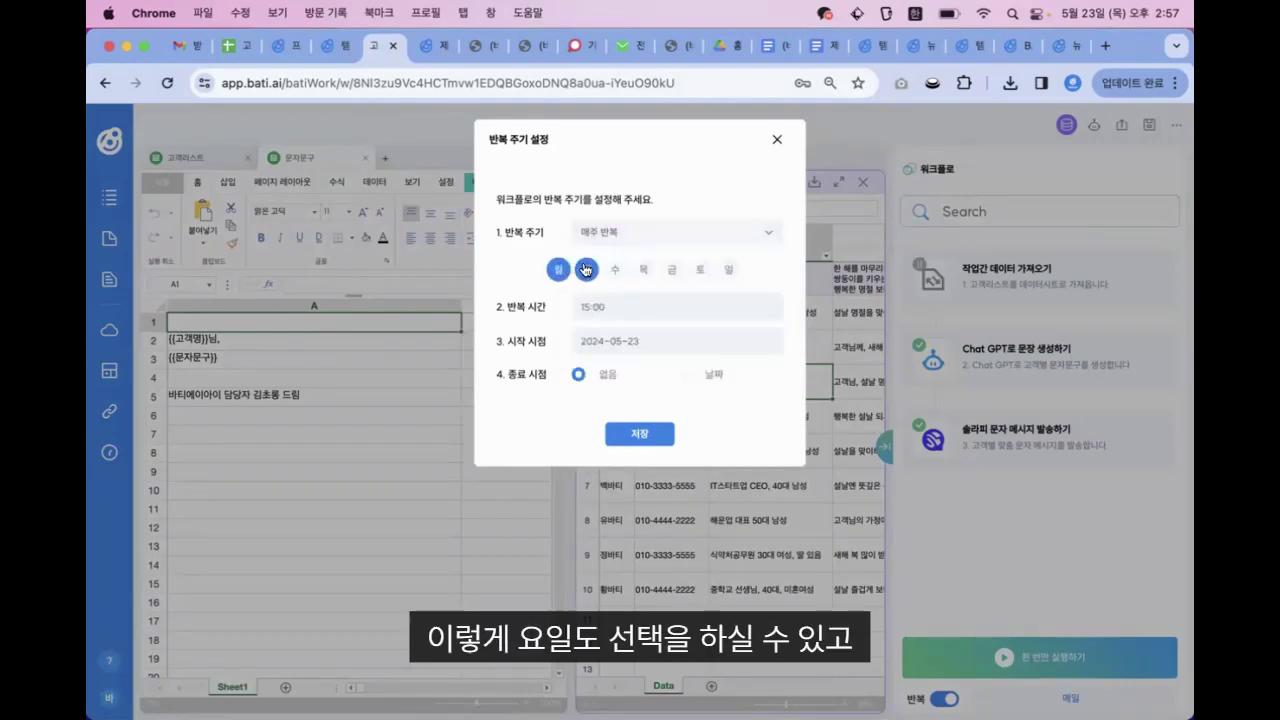
pyautogui.click(615, 269)
pyautogui.click(643, 269)
pyautogui.click(672, 269)
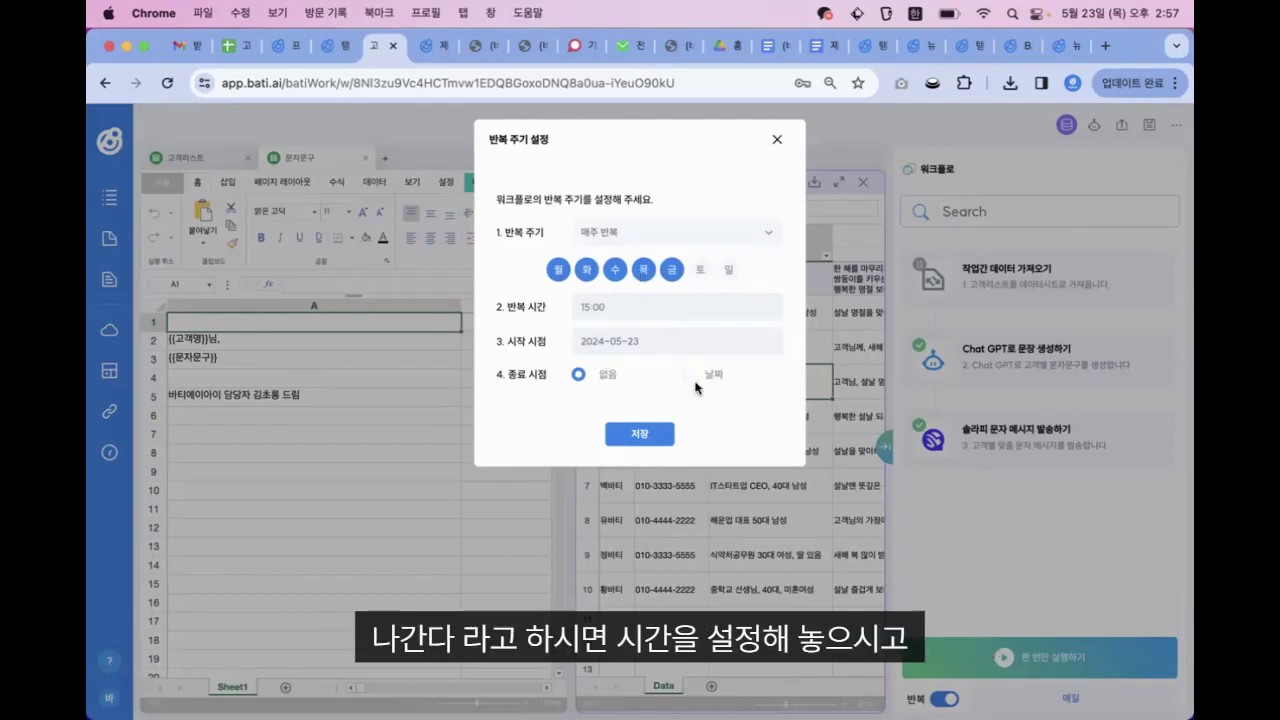
pyautogui.click(640, 434)
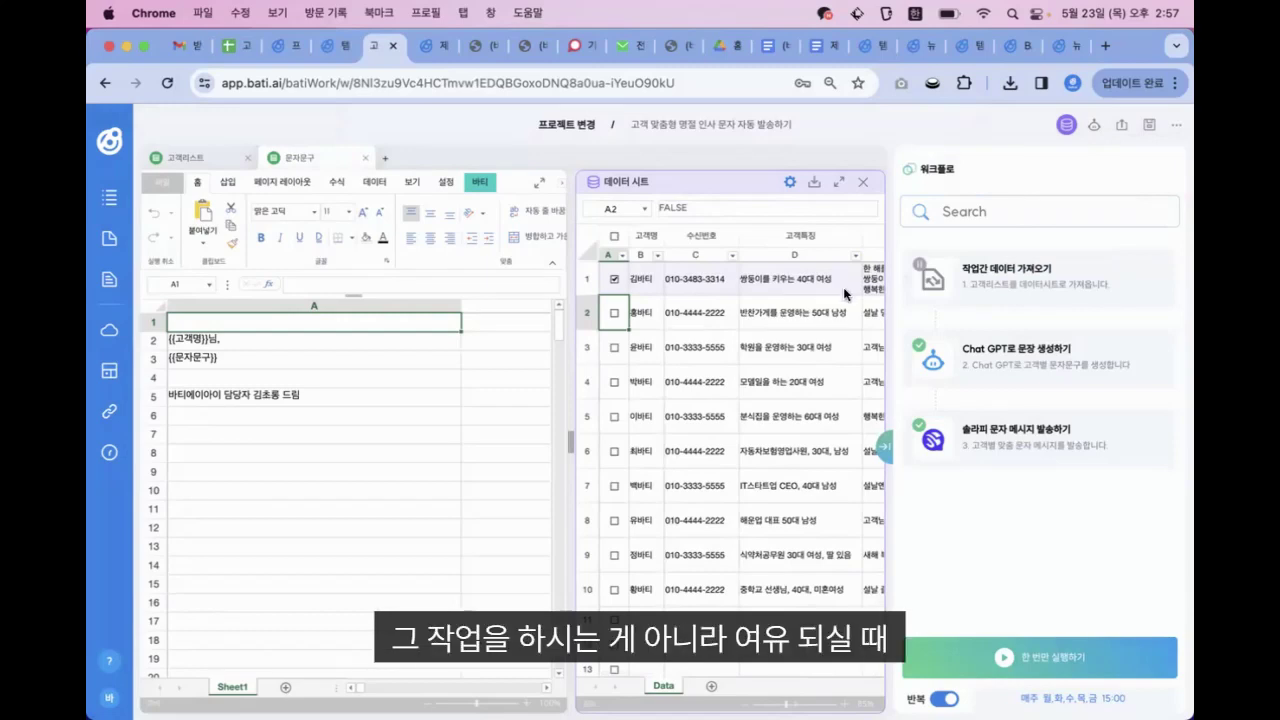
# Copy the customer description in D1 and select D2
pyautogui.rightClick(788, 293)
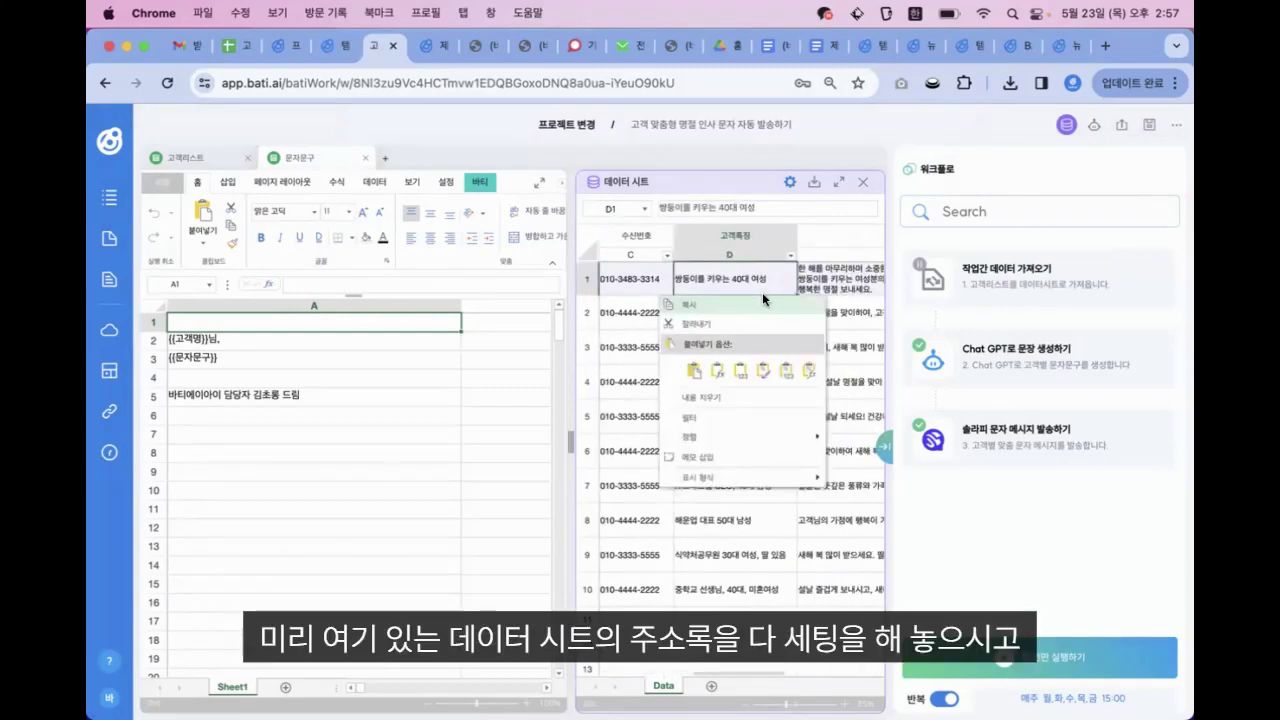
pyautogui.click(763, 300)
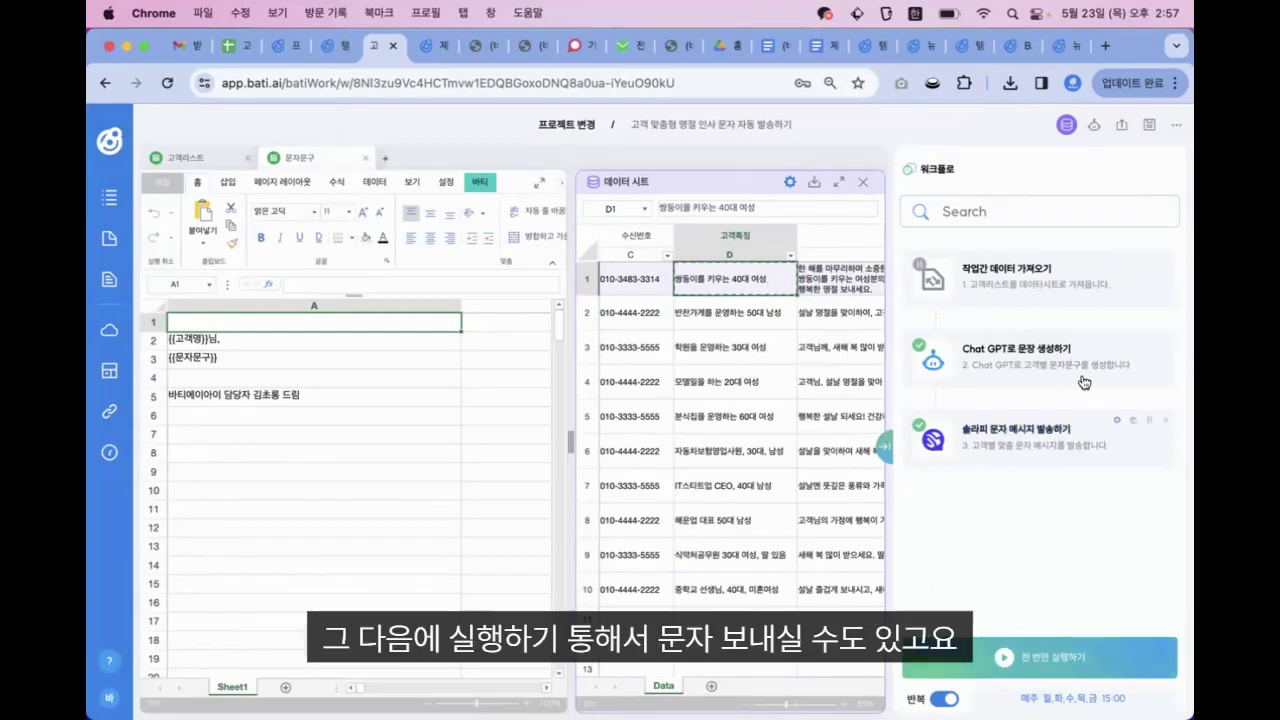
pyautogui.click(743, 324)
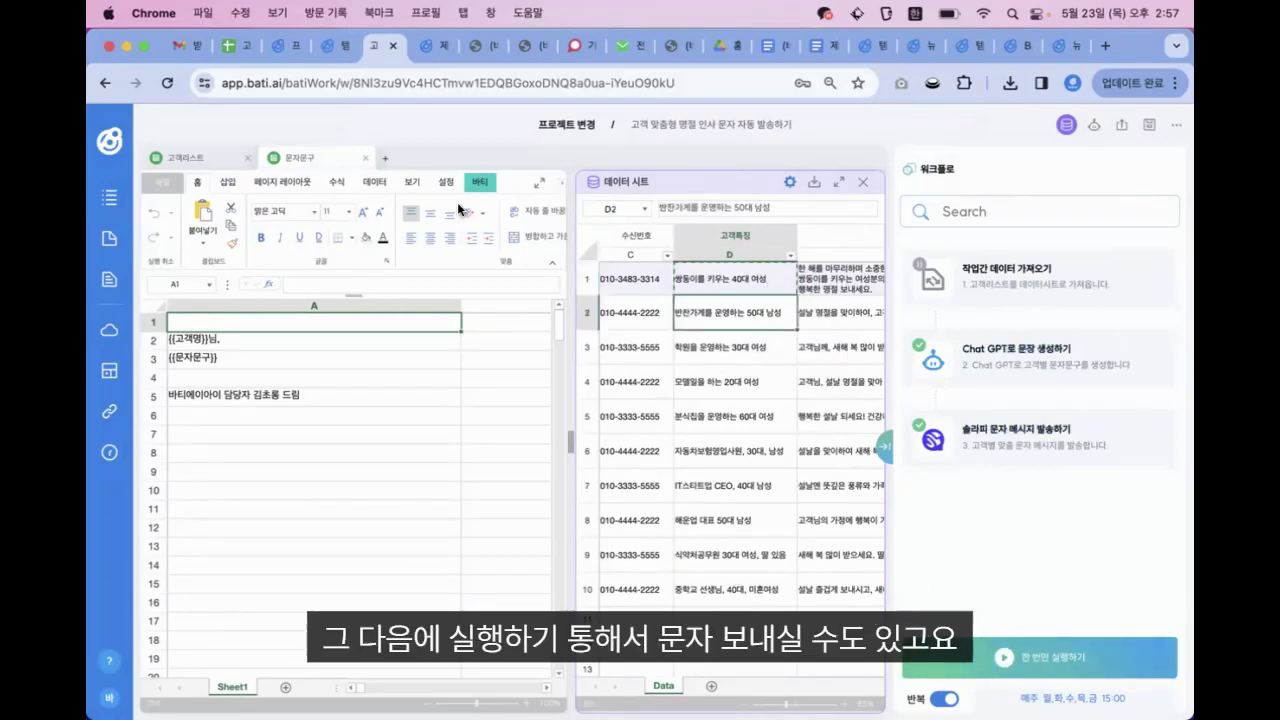
# Switch to the 고객사 리스트 sheet and review the client names and the 연락처 numbers in J2:J21
pyautogui.click(219, 52)
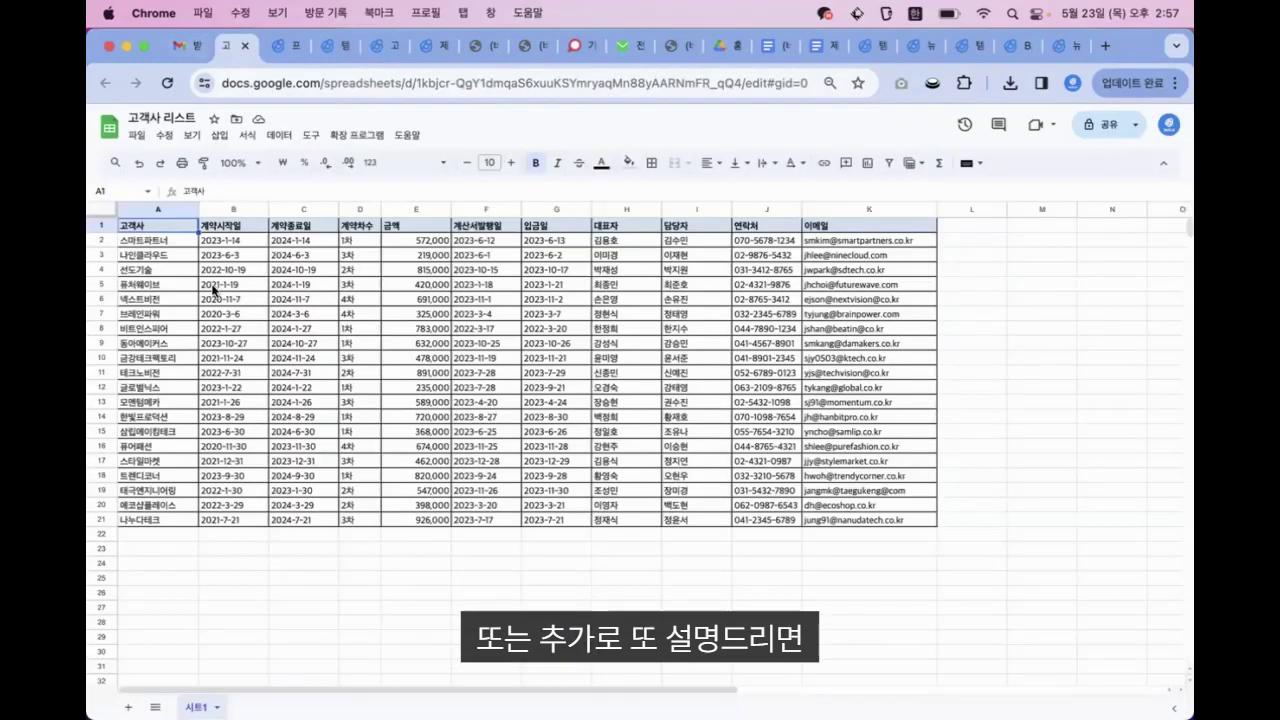
pyautogui.click(169, 244)
pyautogui.press('Up')
pyautogui.press('Down')
pyautogui.press('Down')
pyautogui.press('Down')
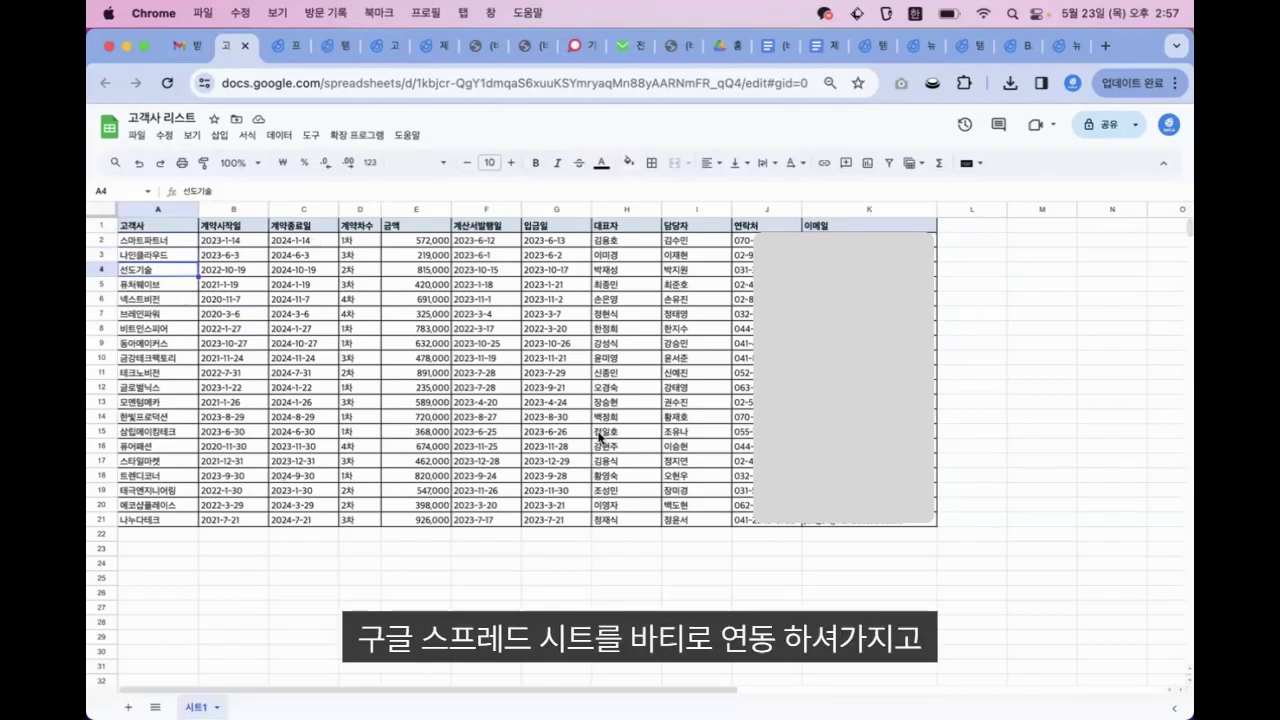
pyautogui.moveTo(745, 241); pyautogui.dragTo(745, 519)
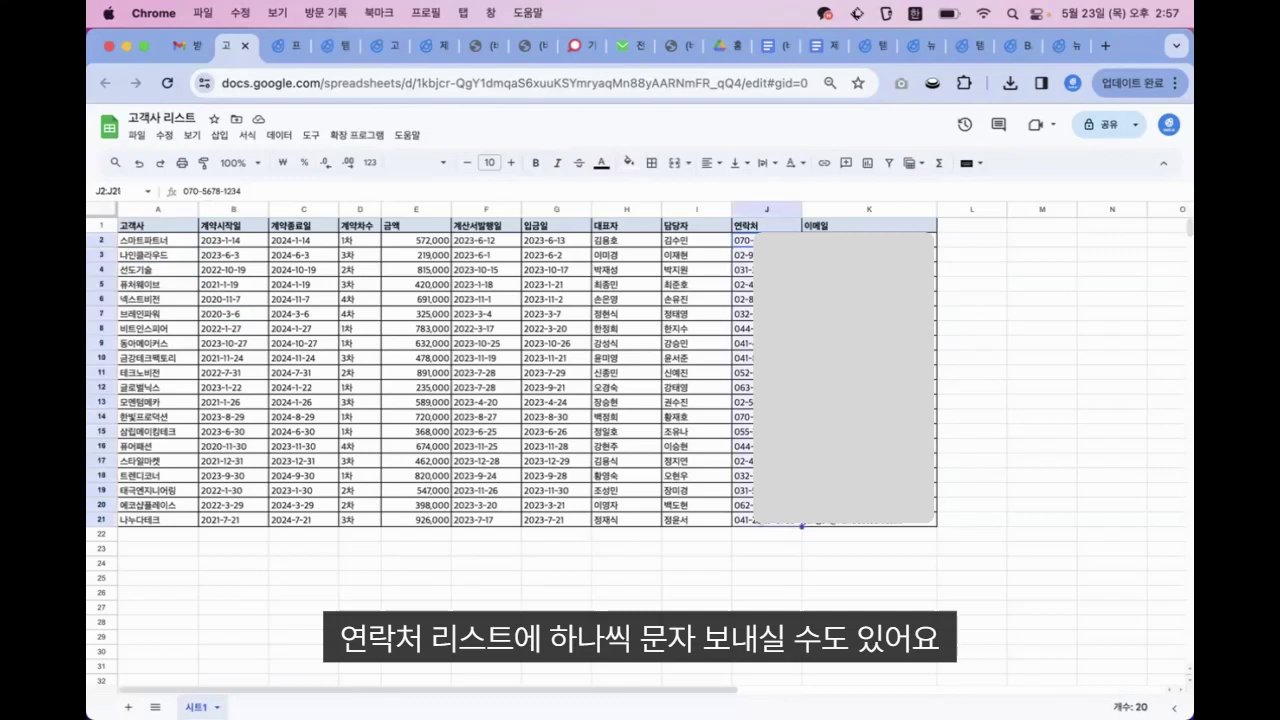
pyautogui.click(1074, 390)
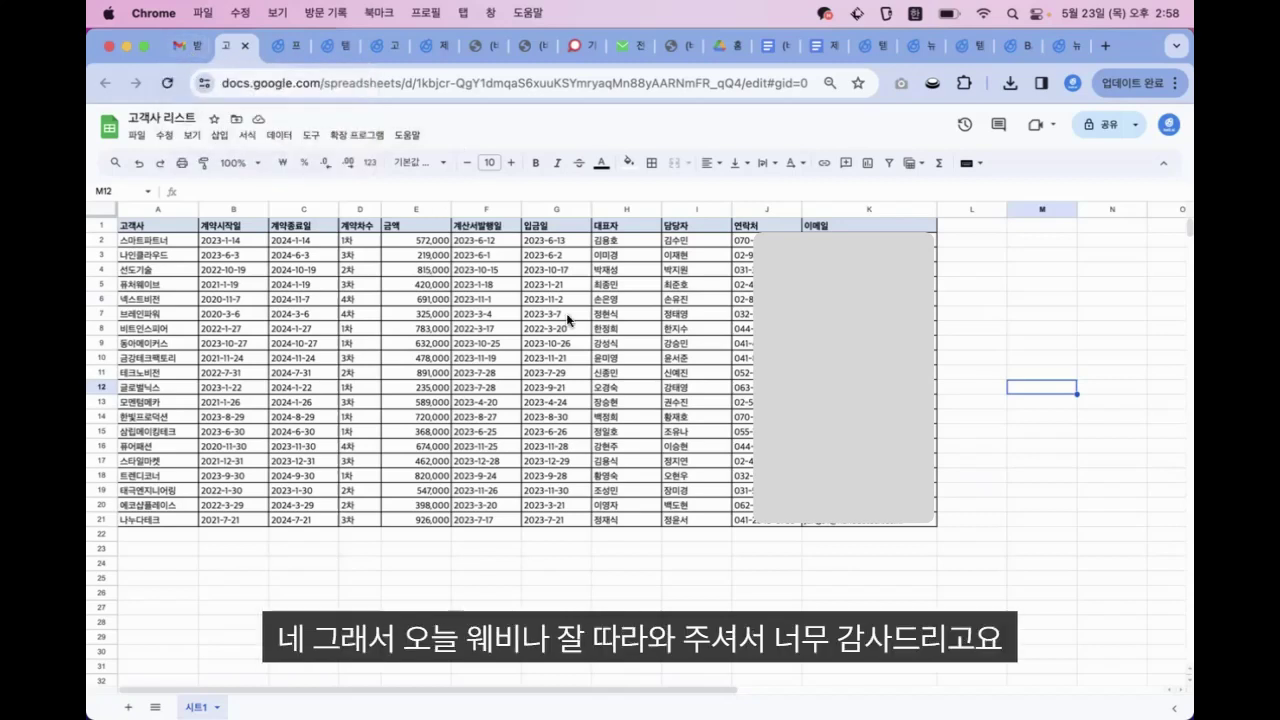
pyautogui.click(971, 284)
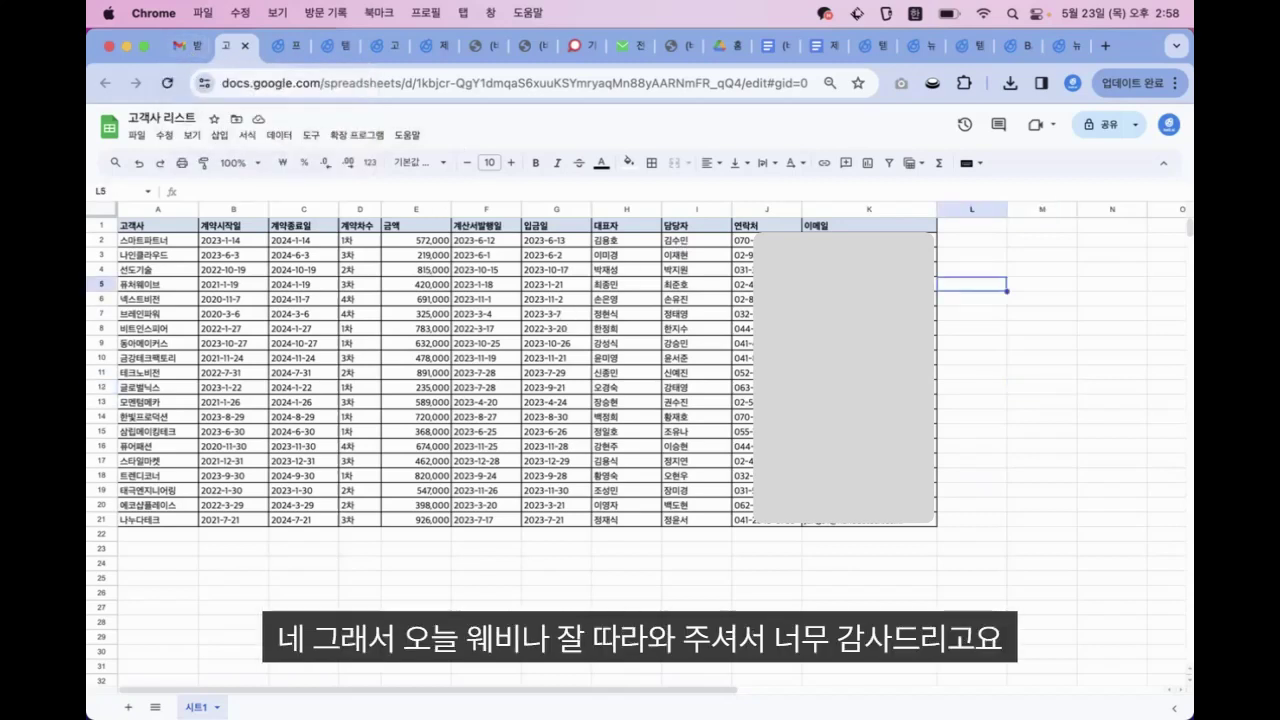